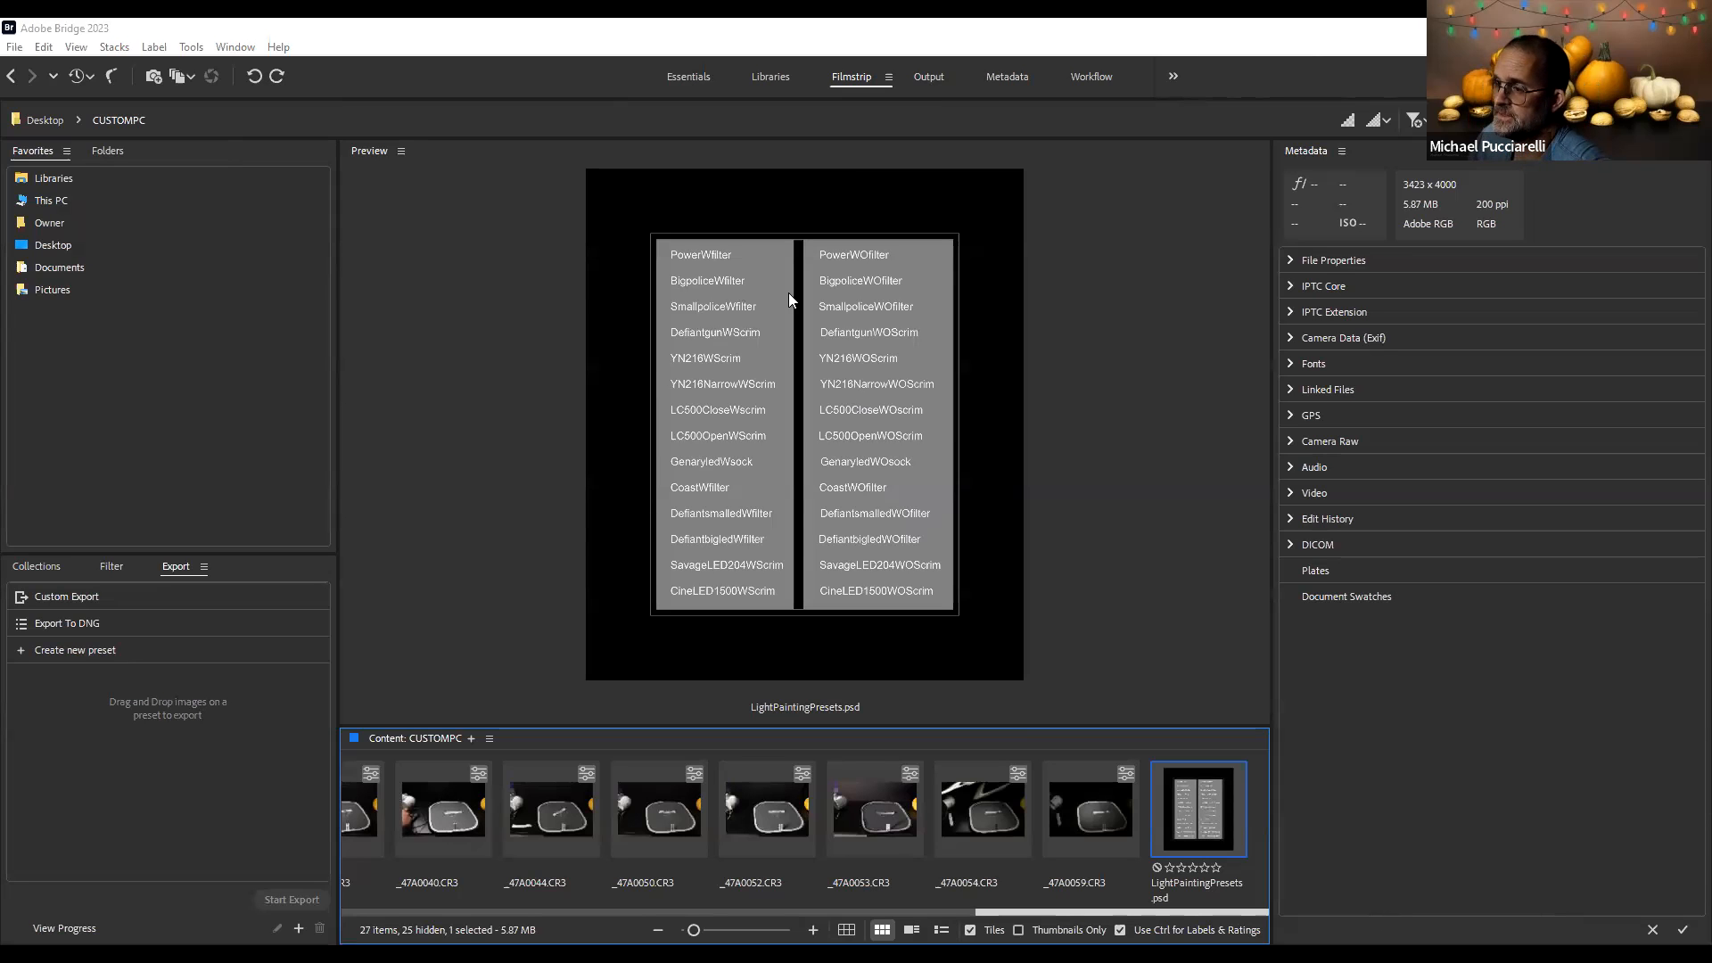
View LightPaintingPresets.psd full screen to read the list of light presets, and return to the folder view
key("space")
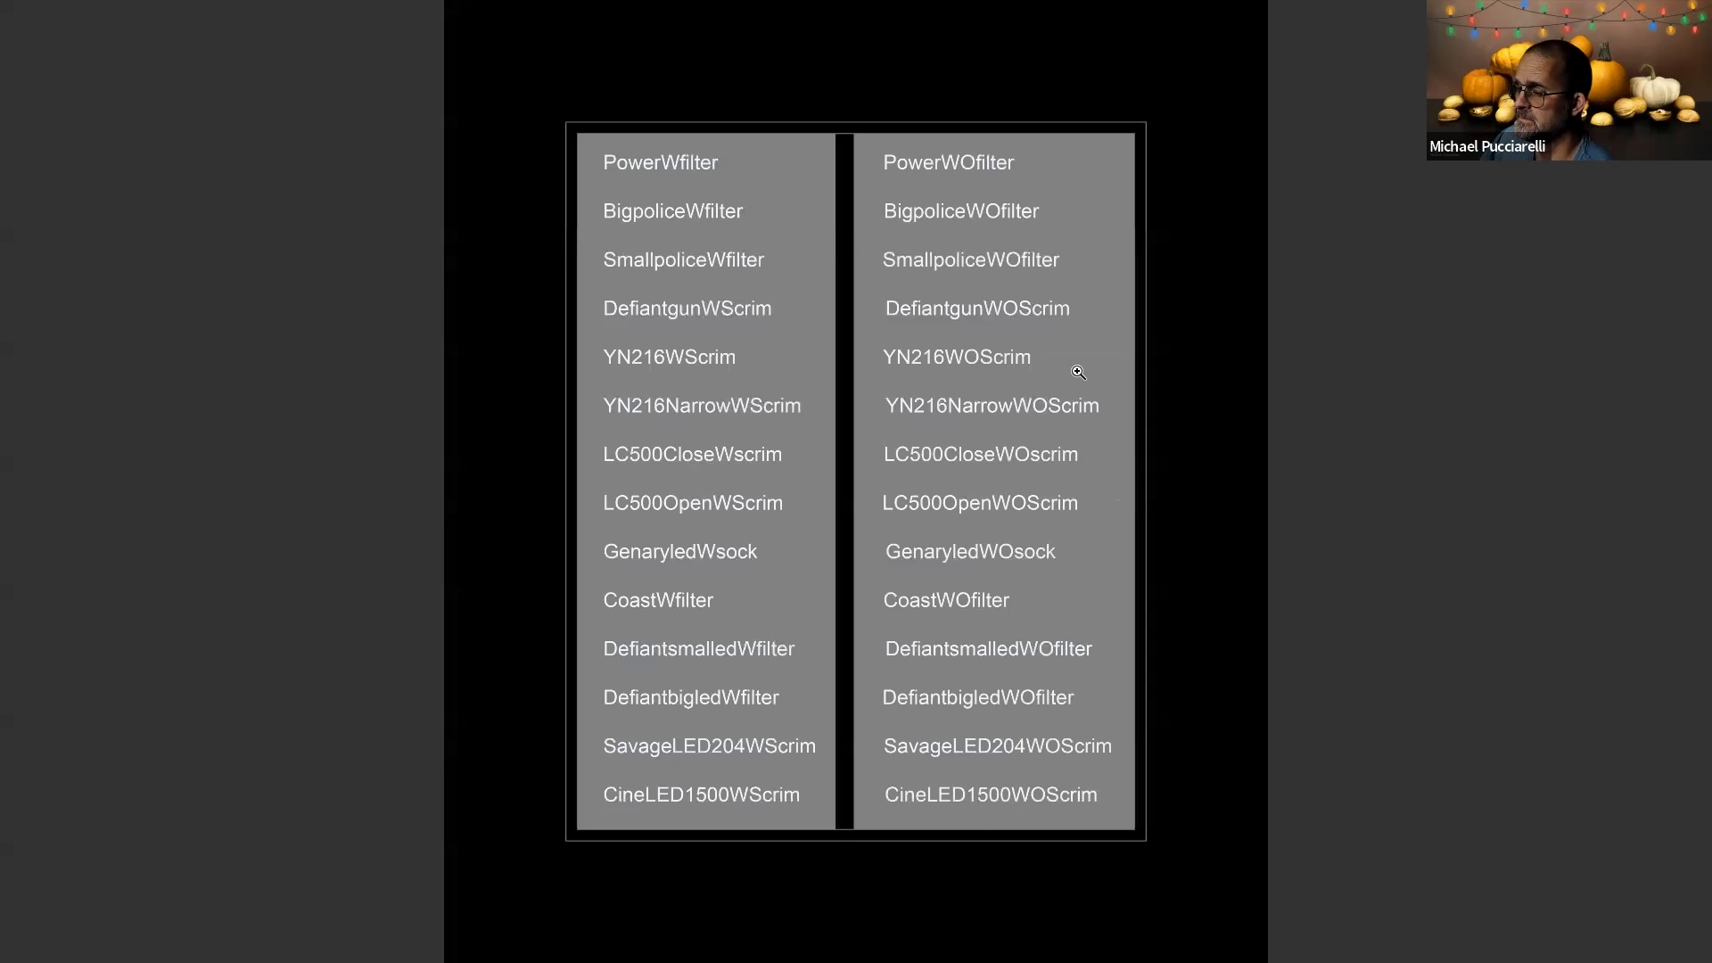
key("space")
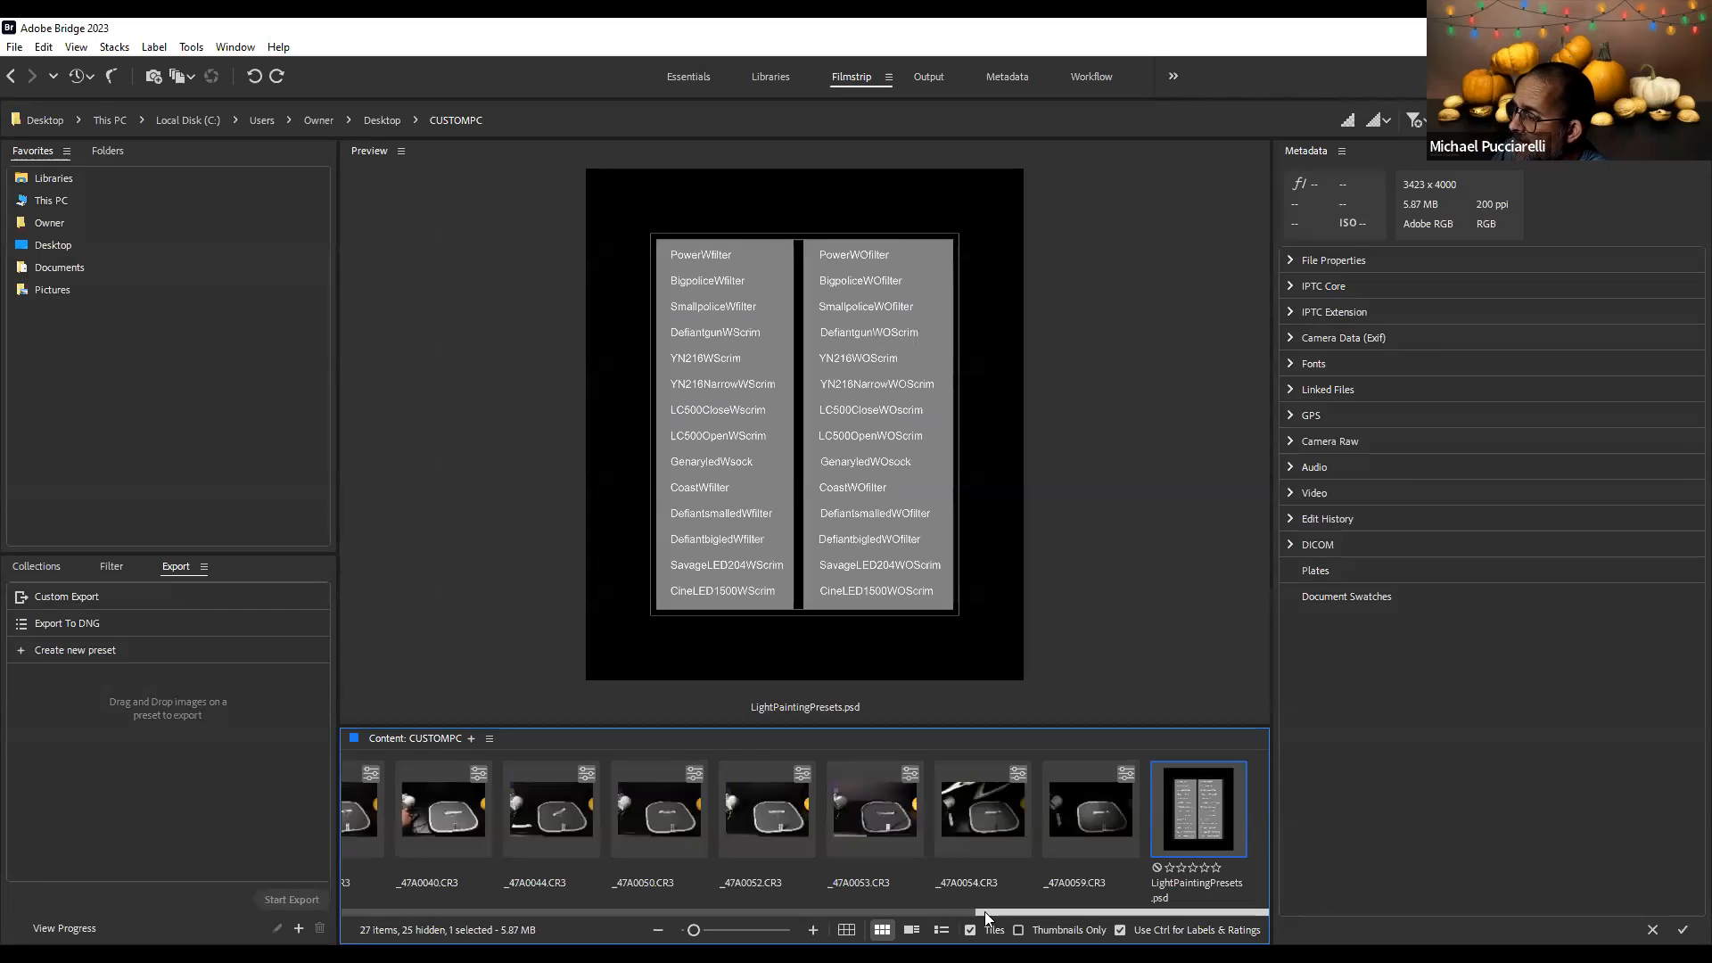
Open _47A0035.CR3 in Camera Raw and activate the White Balance tool
left_click(353, 820)
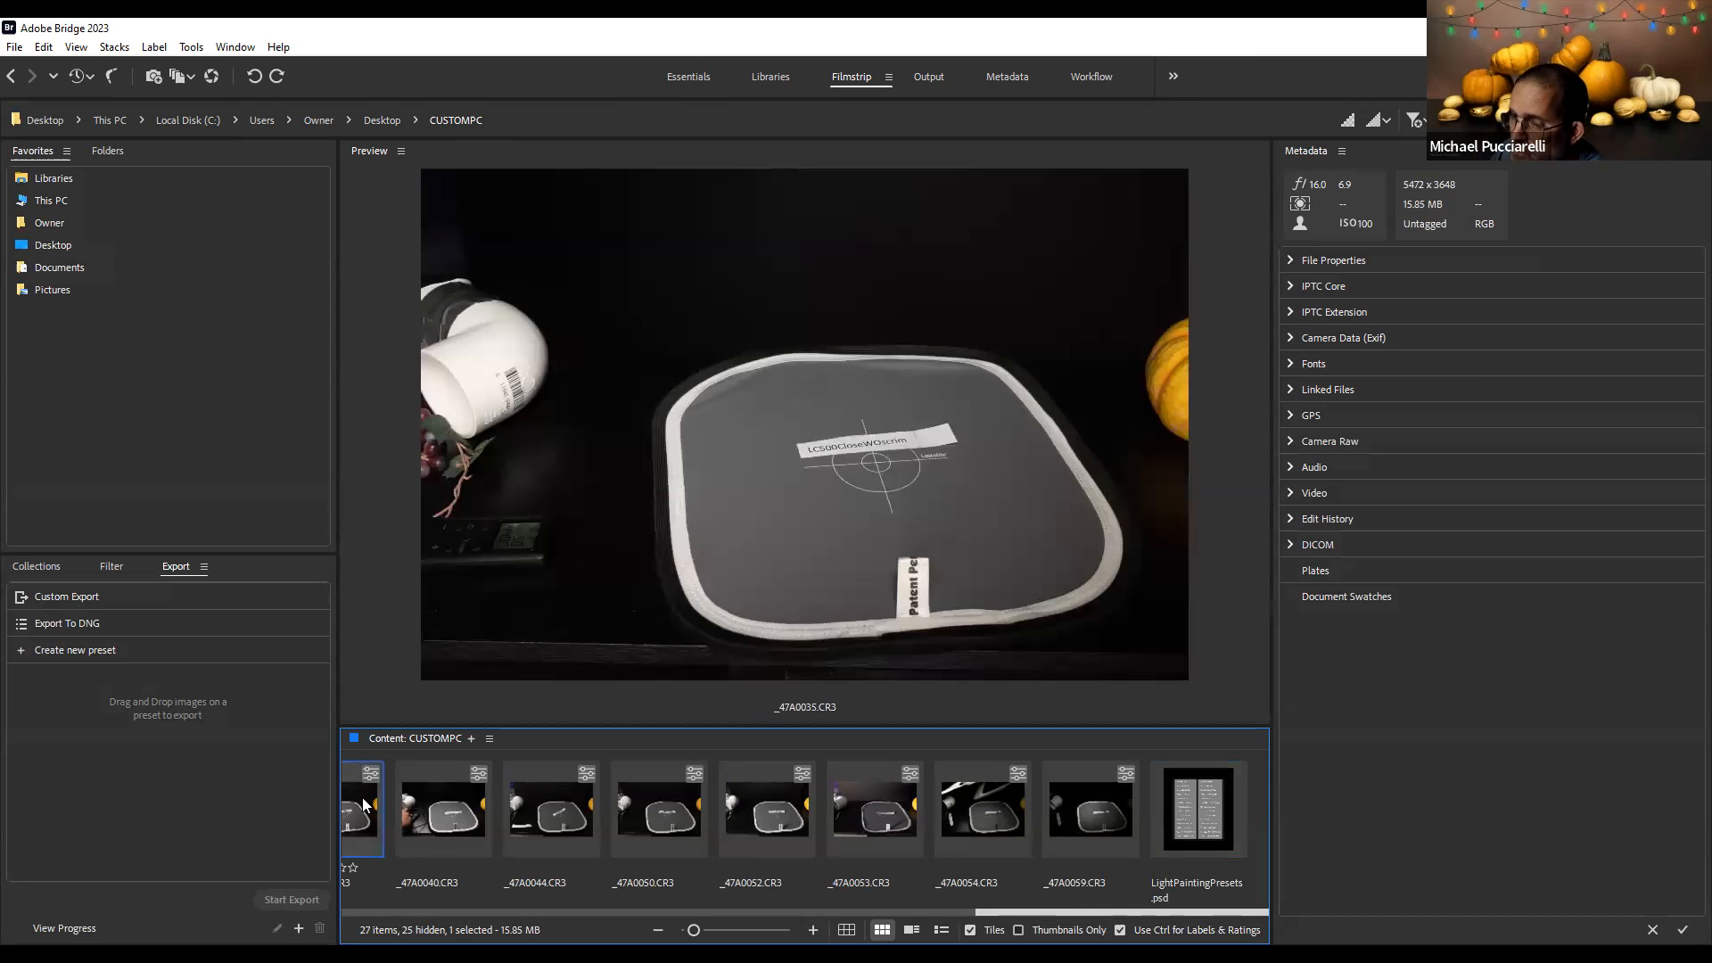
right_click(445, 156)
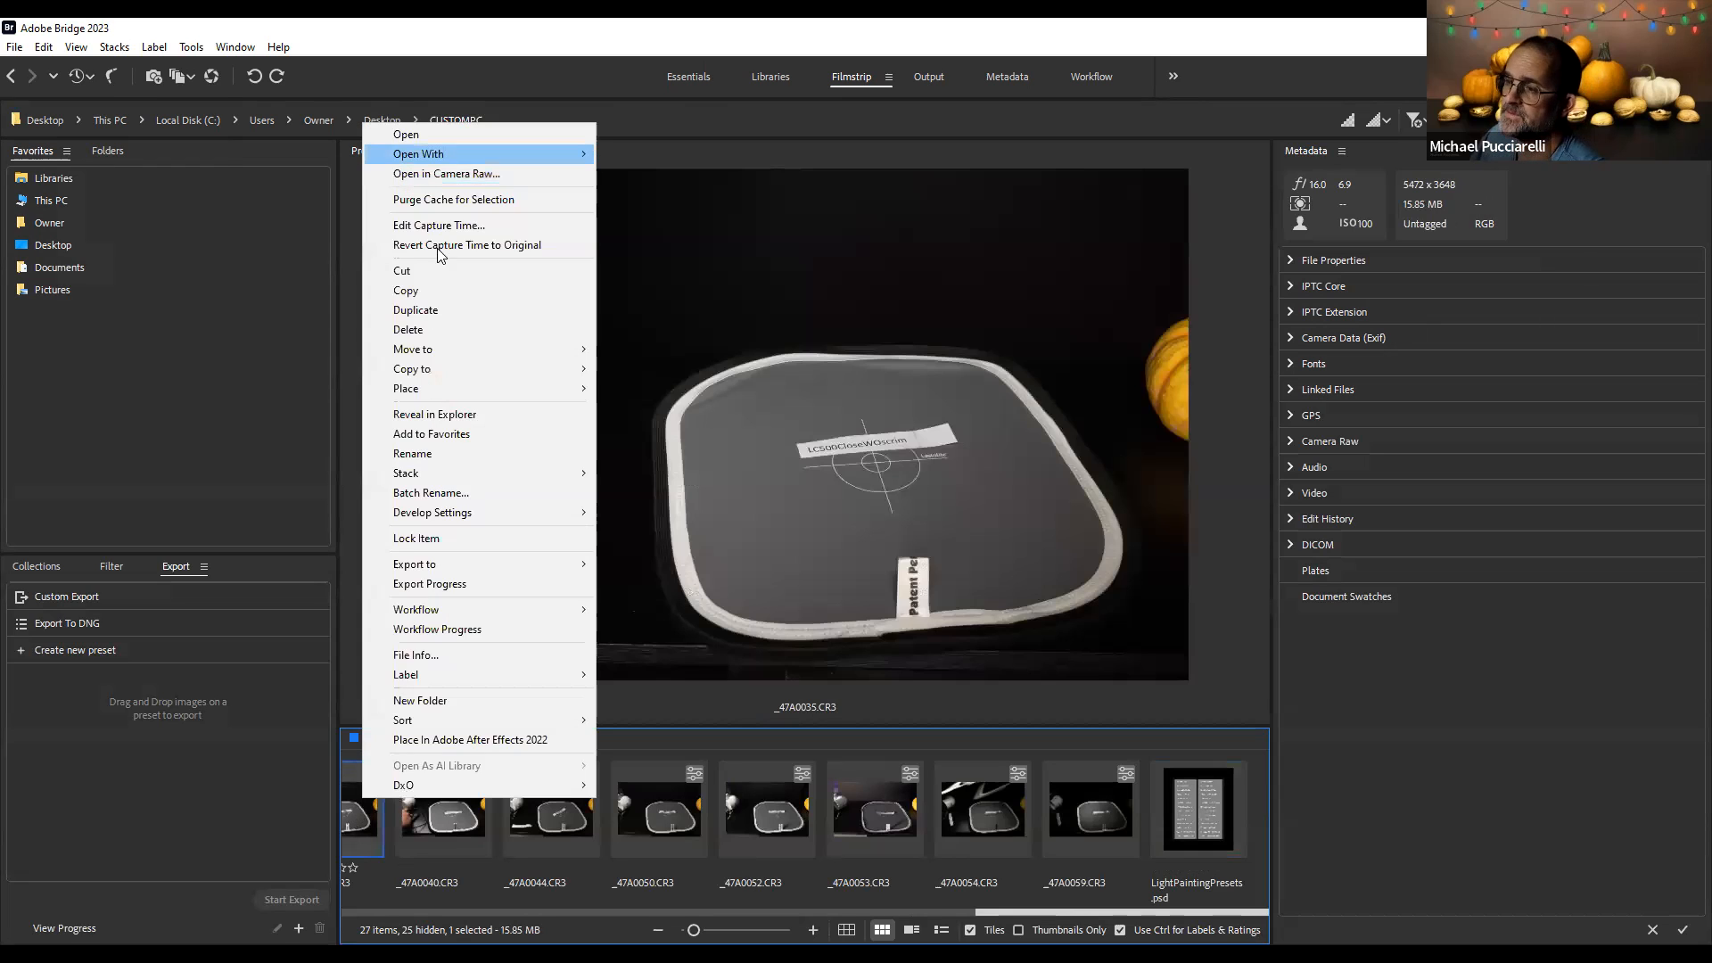
mouse_move(449, 160)
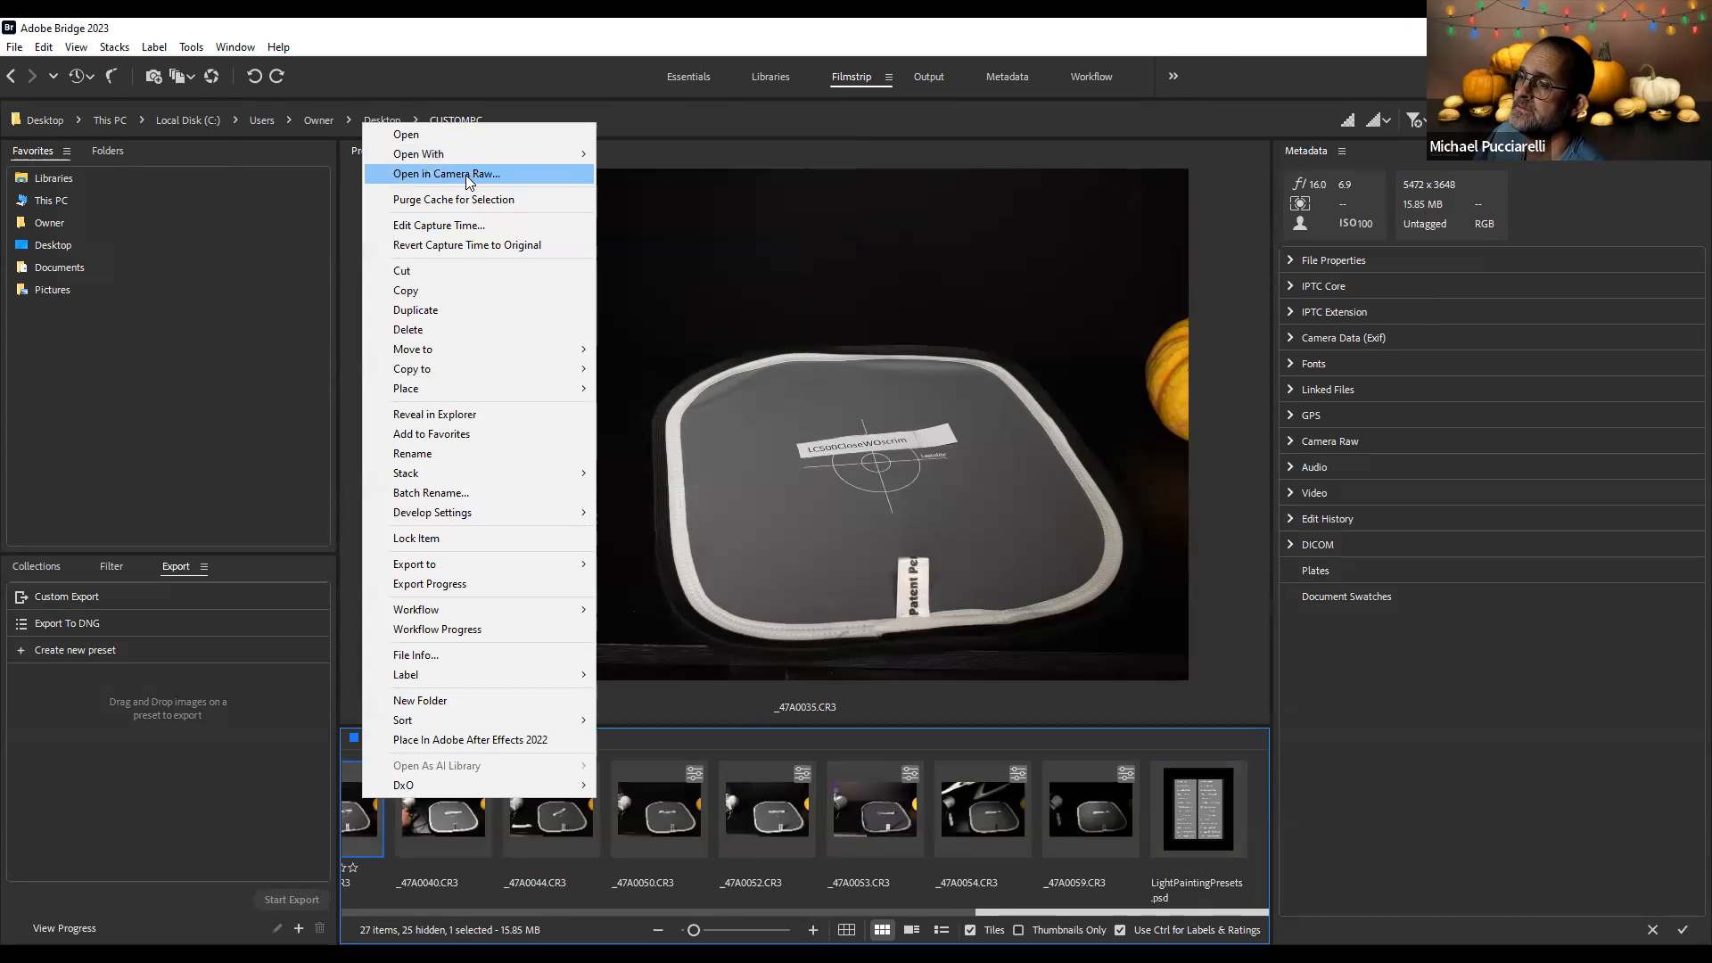
left_click(465, 174)
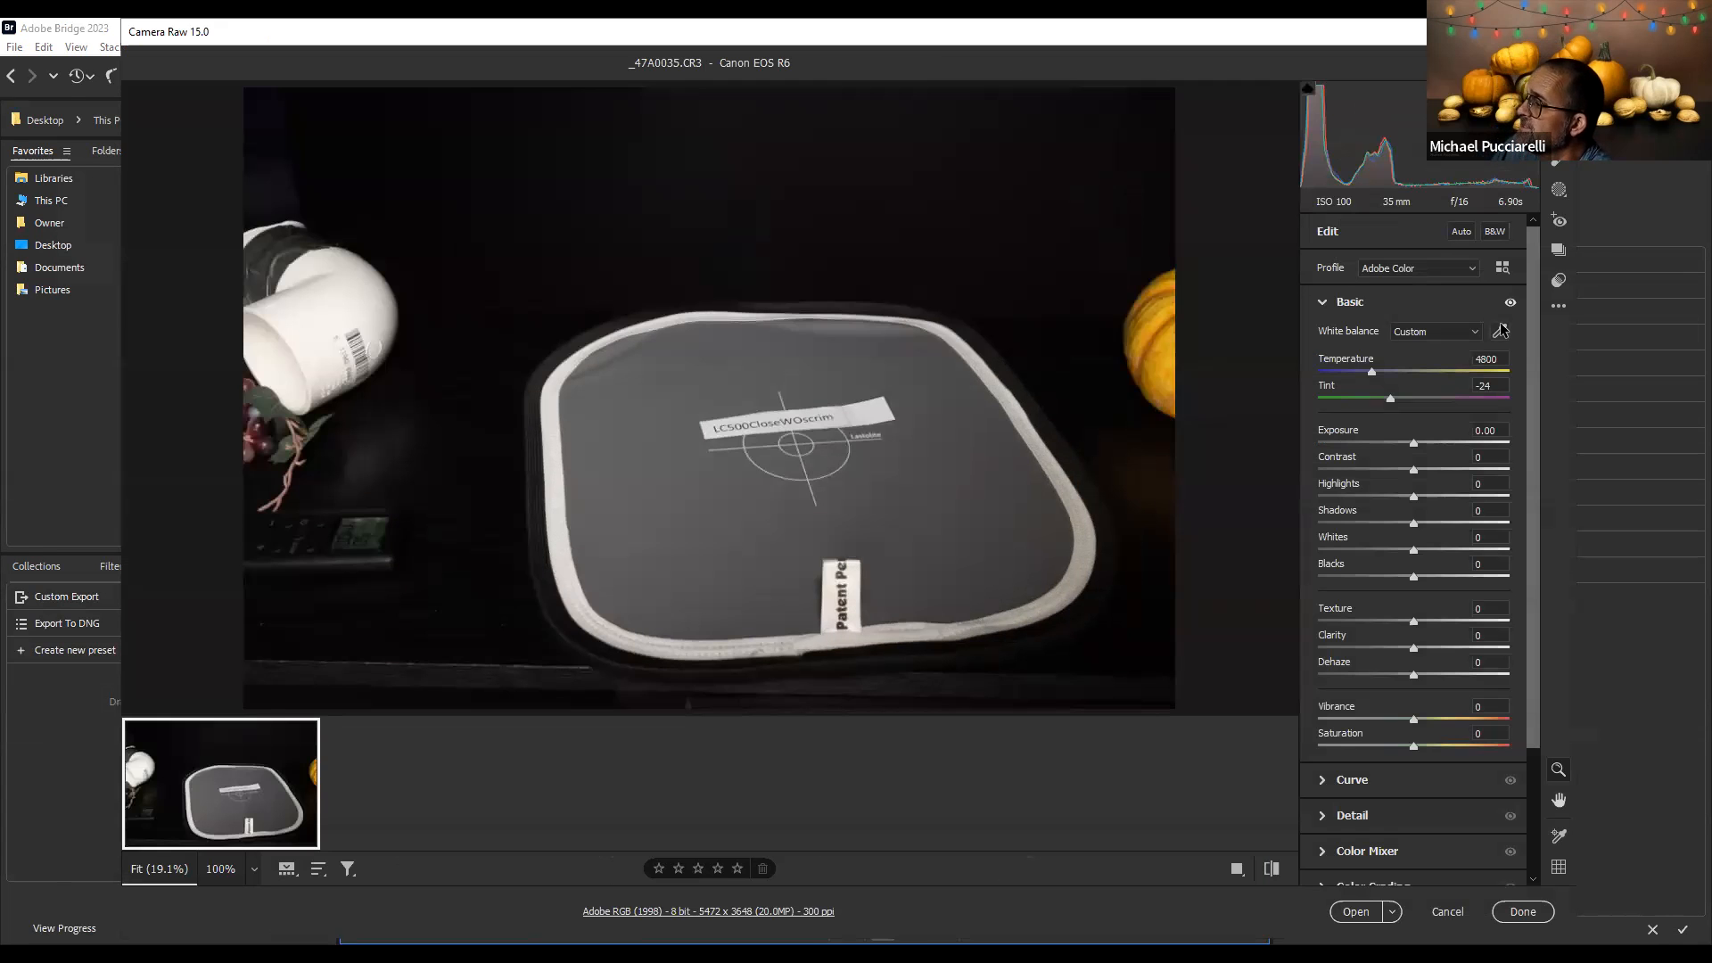
left_click(1500, 331)
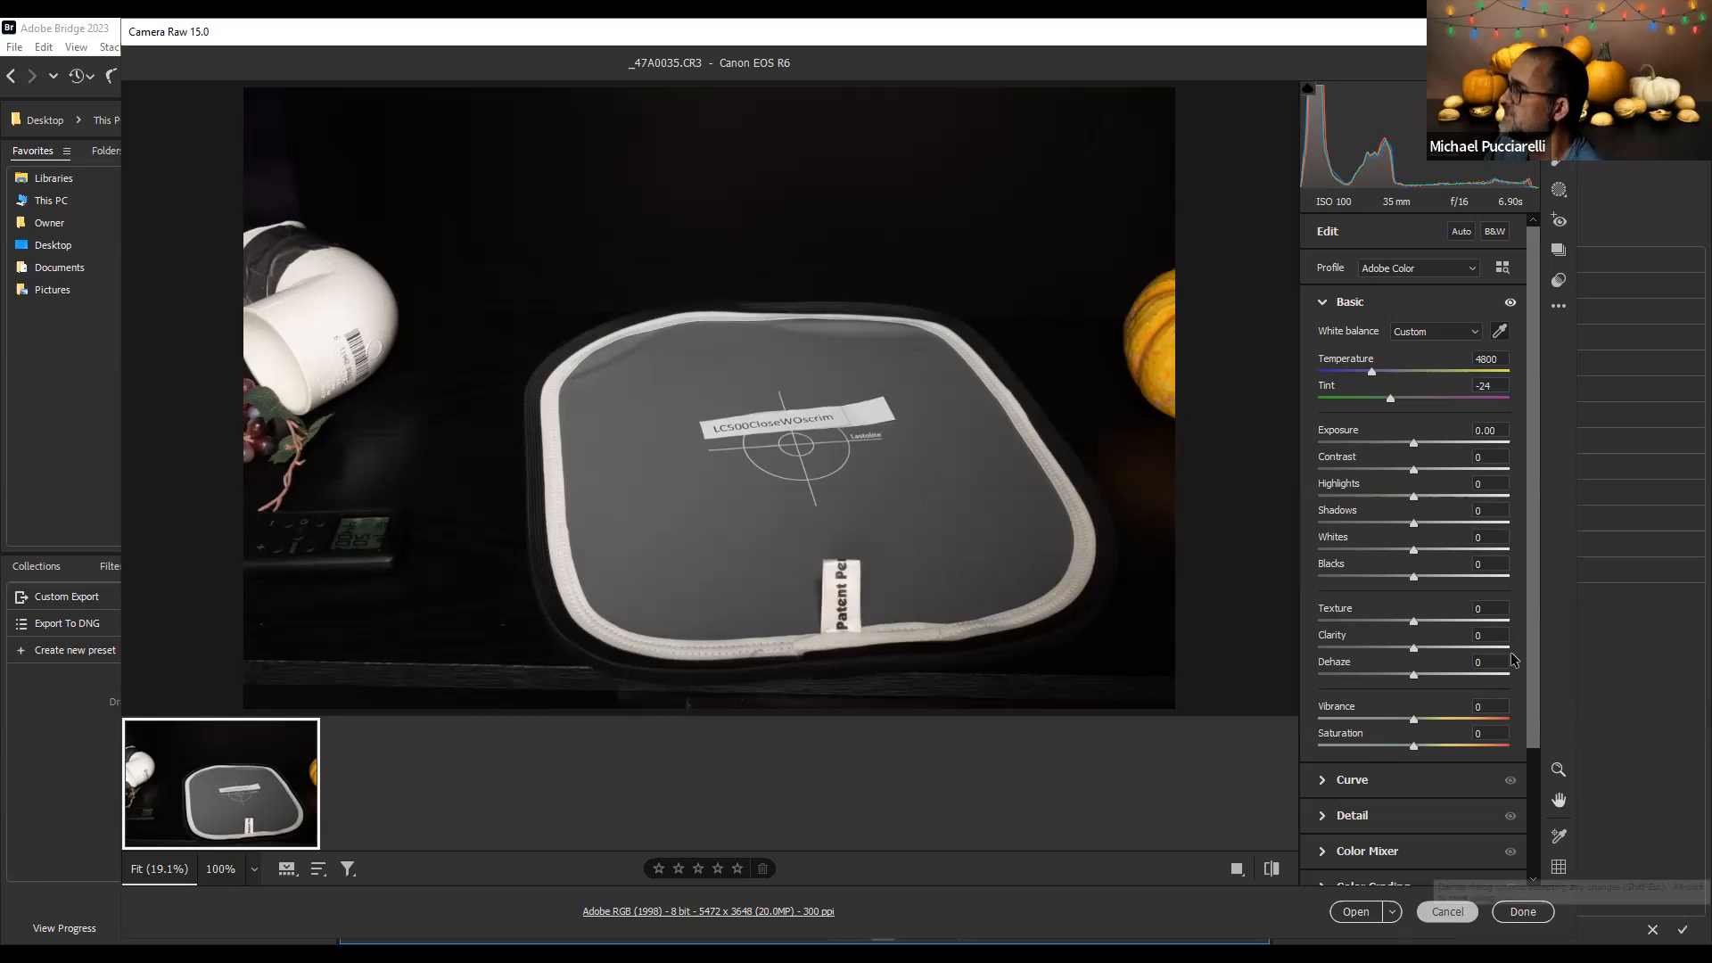
Create a preset named Untitledvvv in User Presets with only the Basic settings included, and leave Camera Raw without applying changes
left_click(1559, 307)
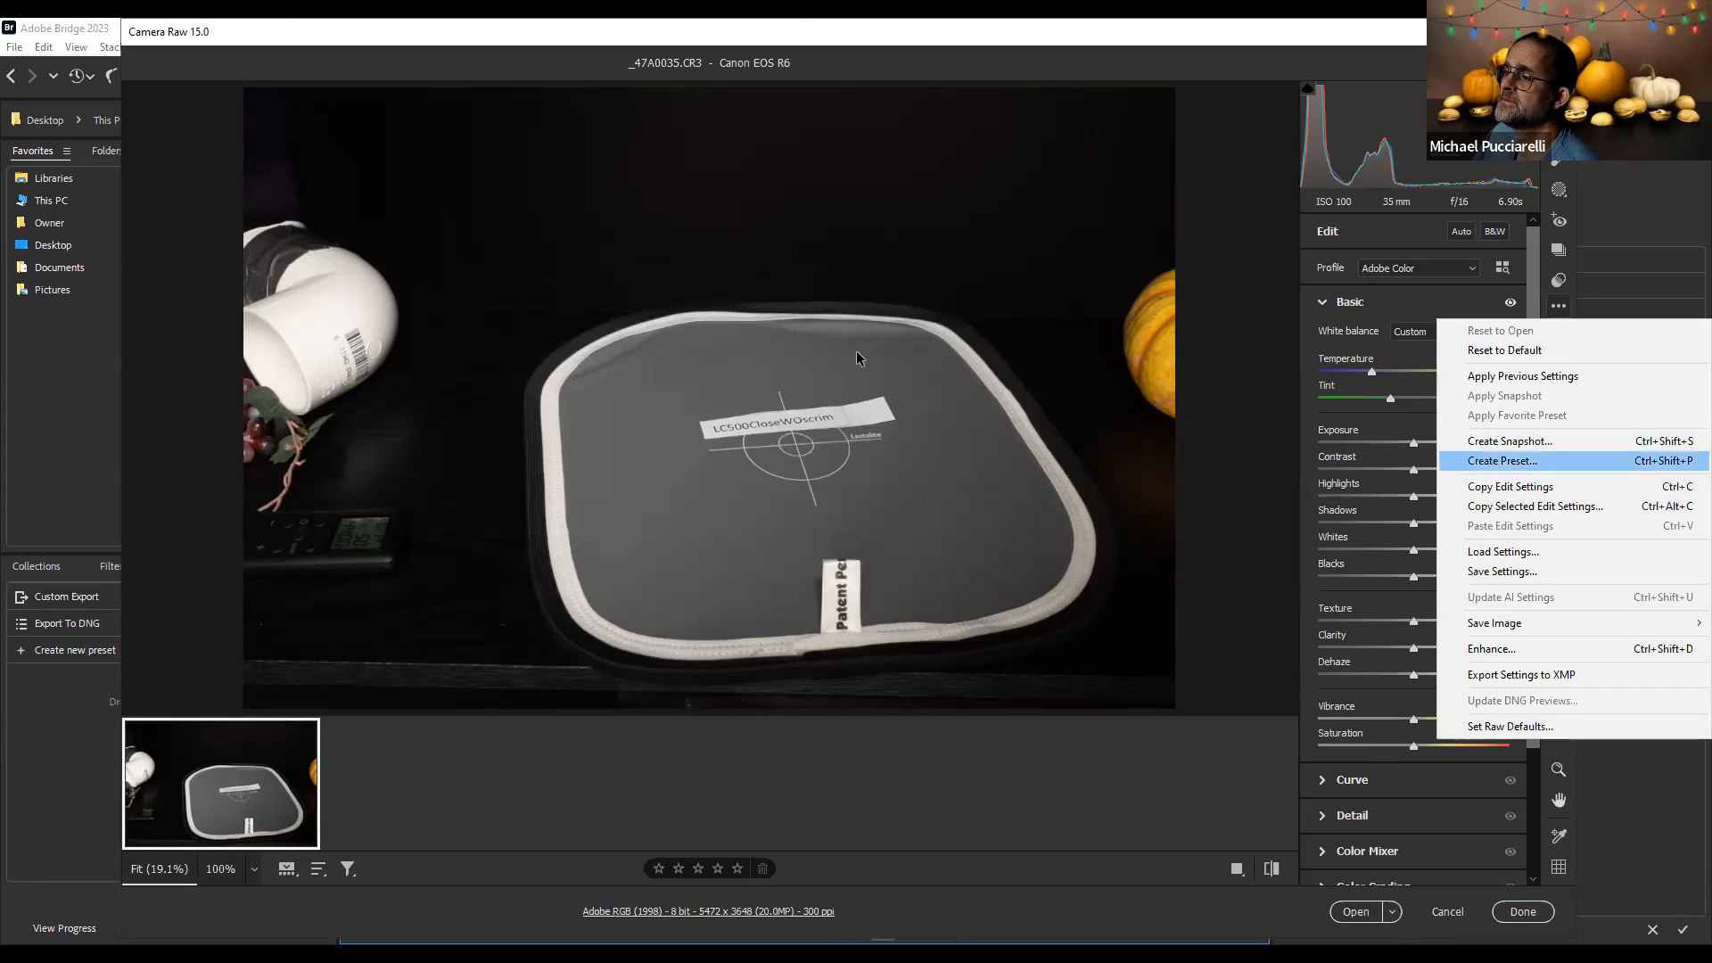
key("Return")
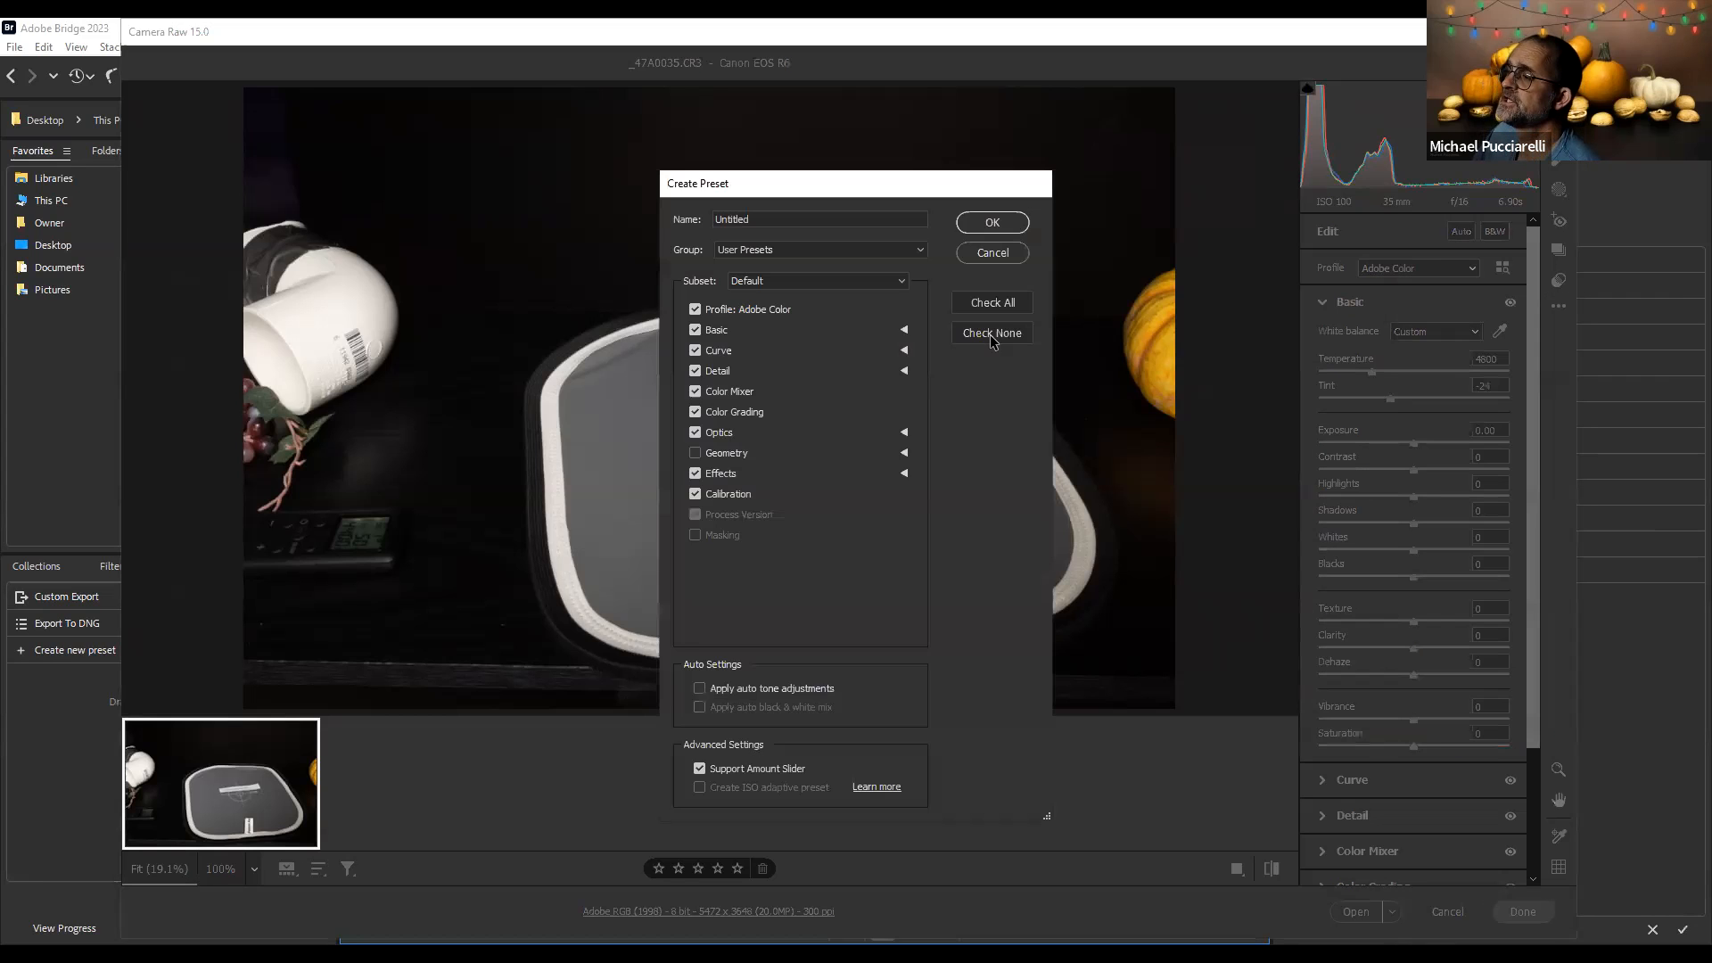
left_click(993, 340)
left_click(697, 332)
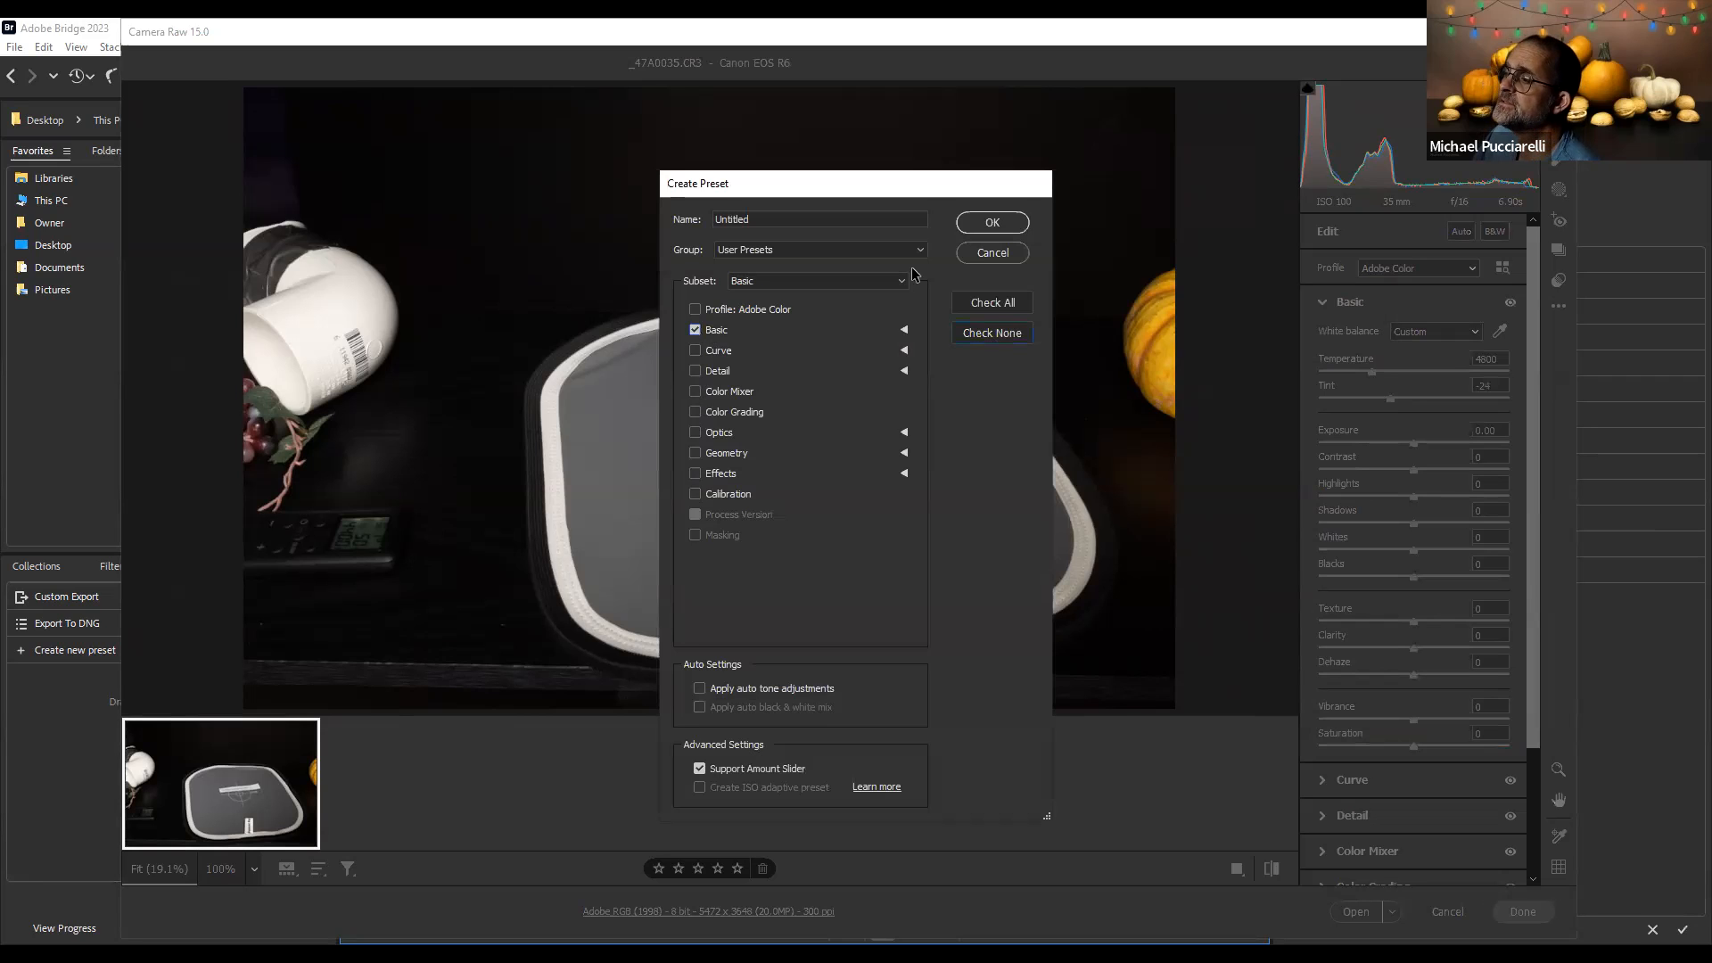
left_click(788, 214)
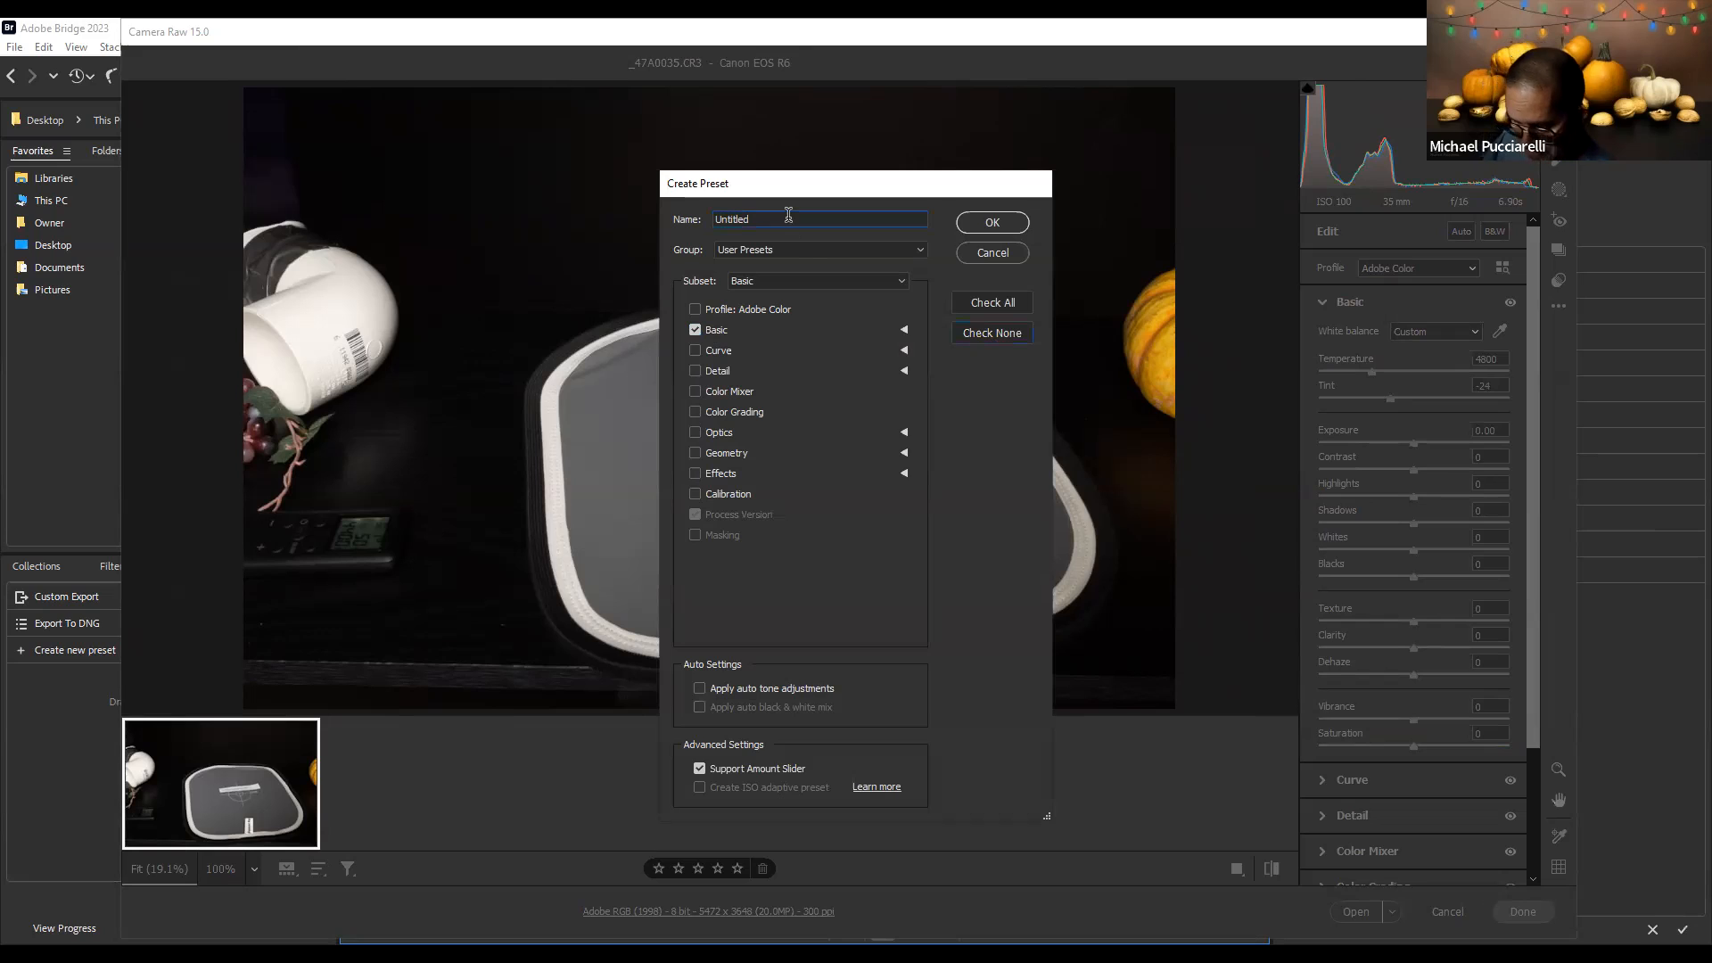
type("vvv")
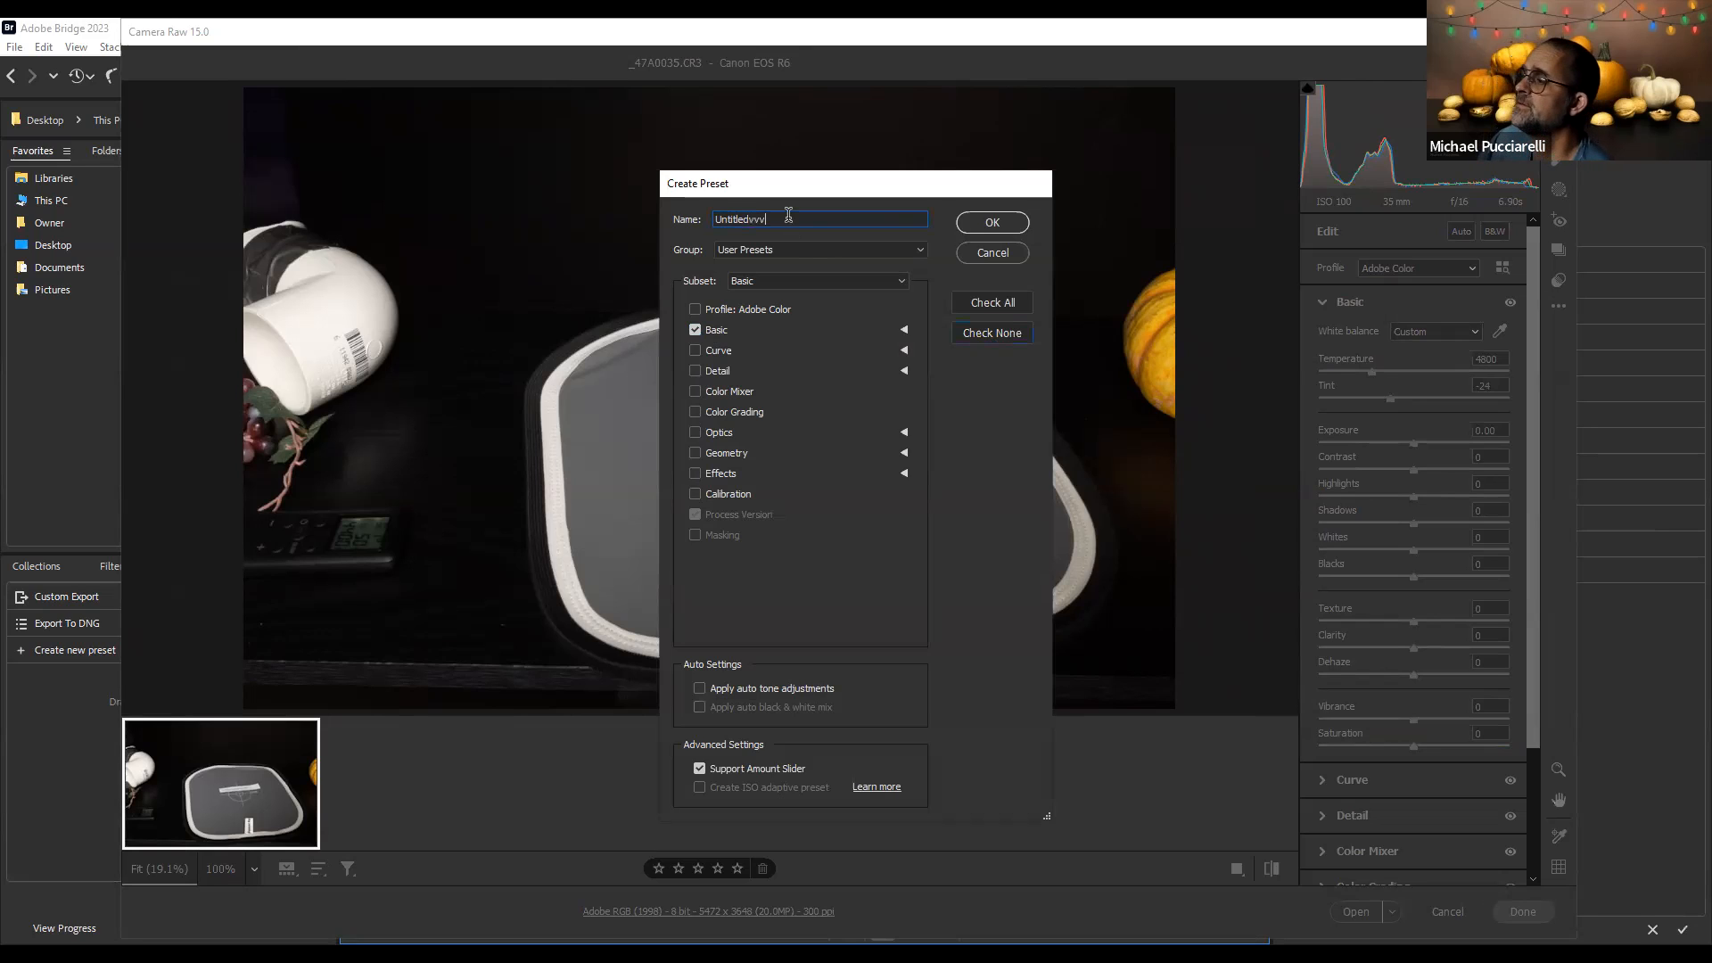
left_click(990, 223)
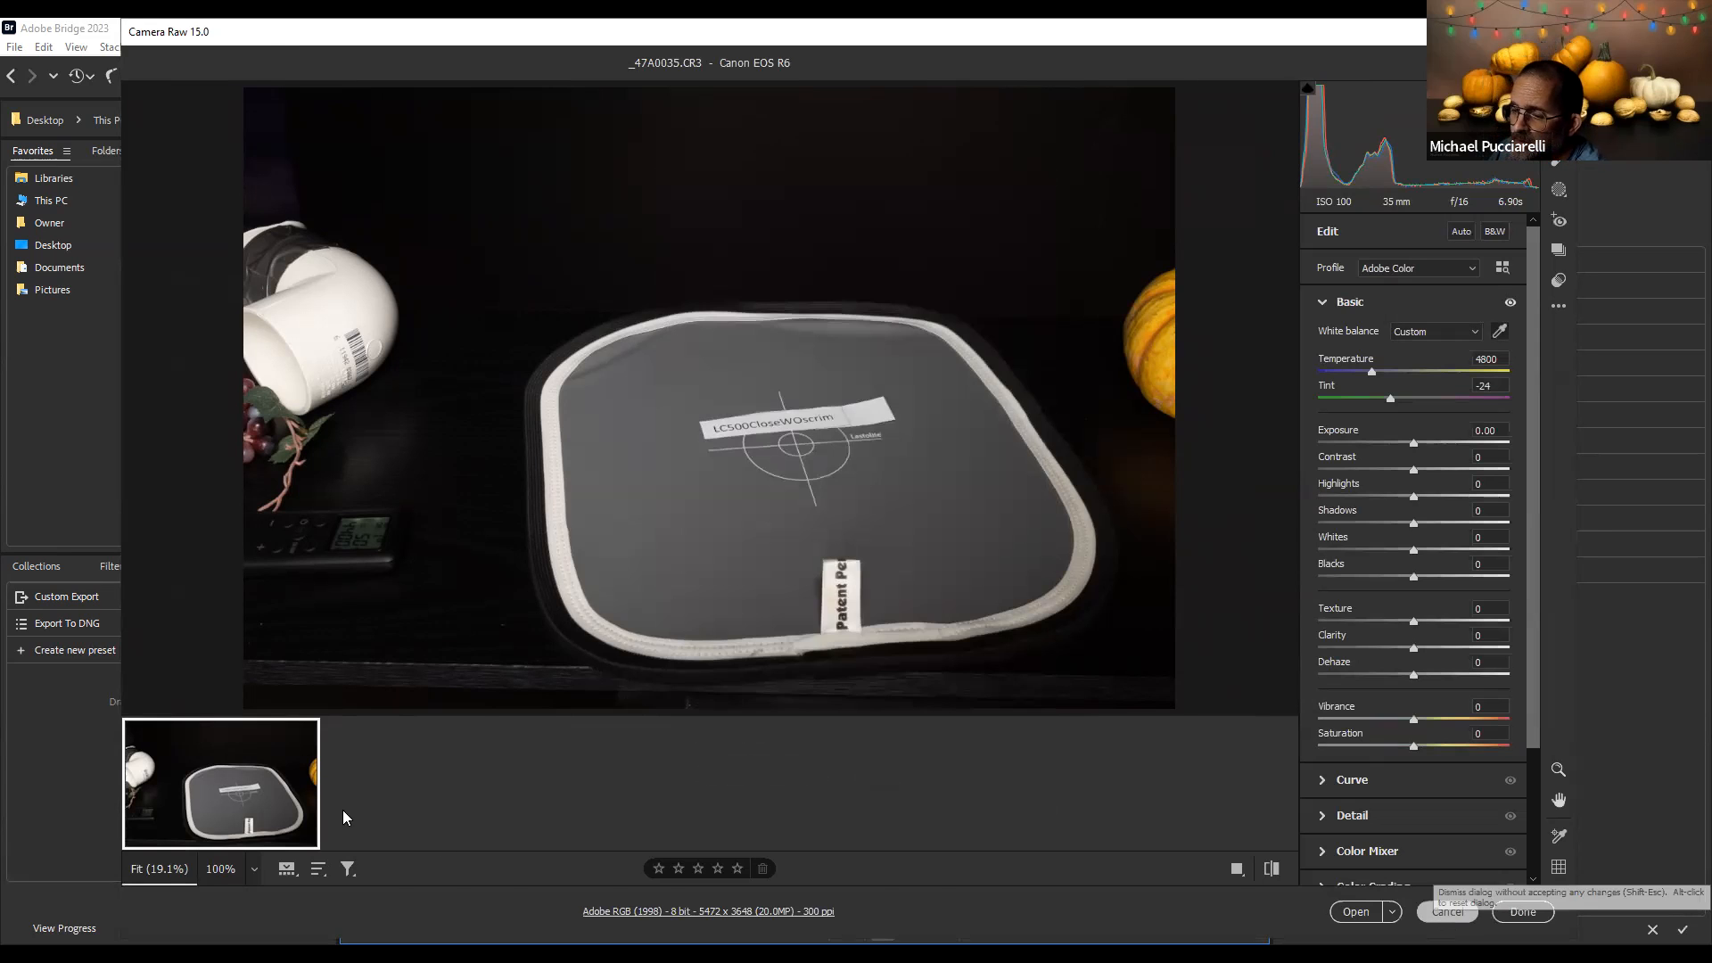
key("Escape")
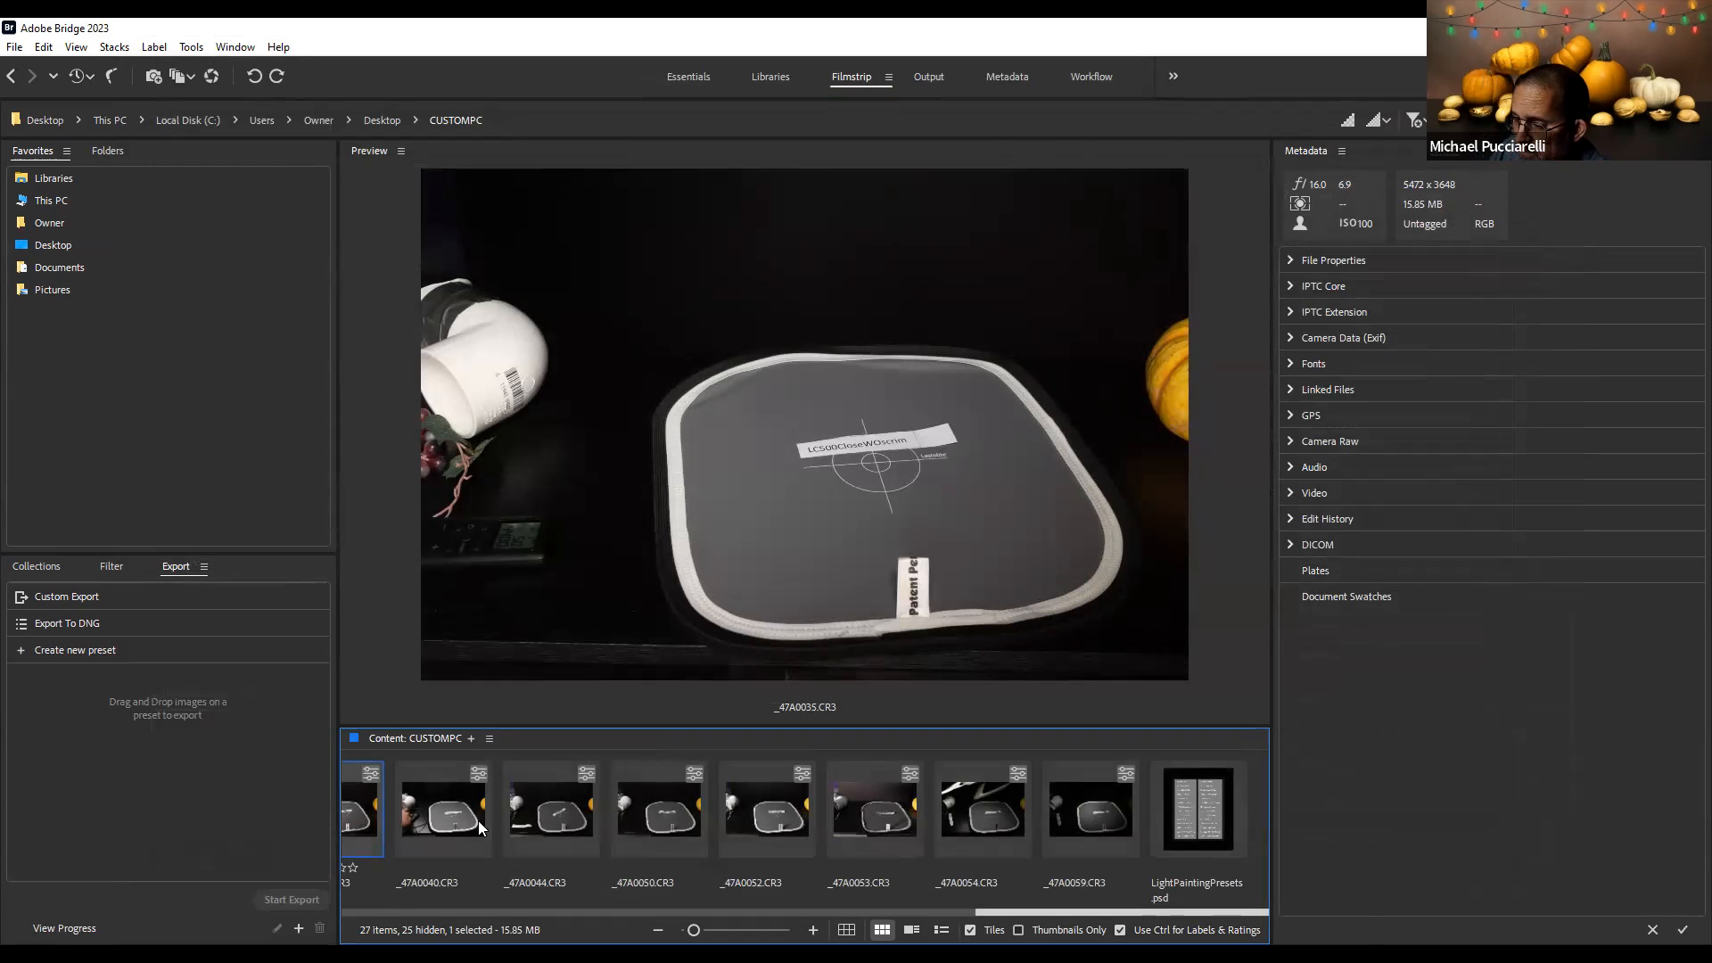
Add _47A0040.CR3 and _47A0044.CR3 to the selected _47A0035.CR3 and open all three in Camera Raw
left_click(443, 816, "ctrl")
key("shift+Right")
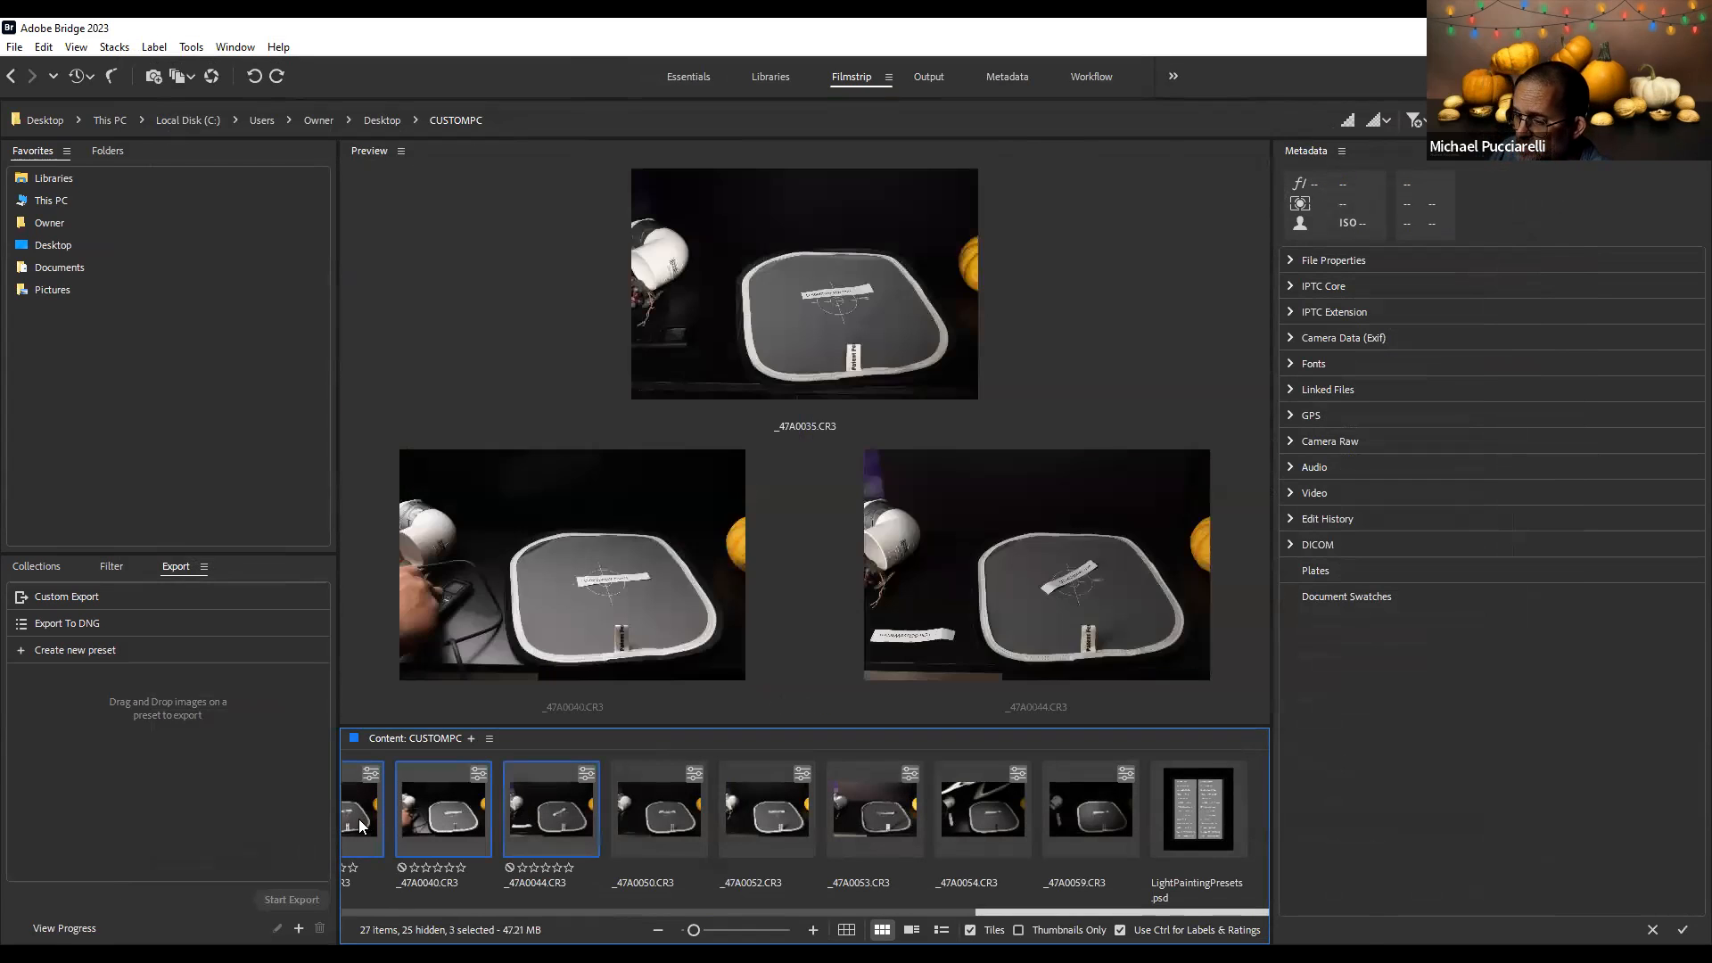
right_click(432, 466)
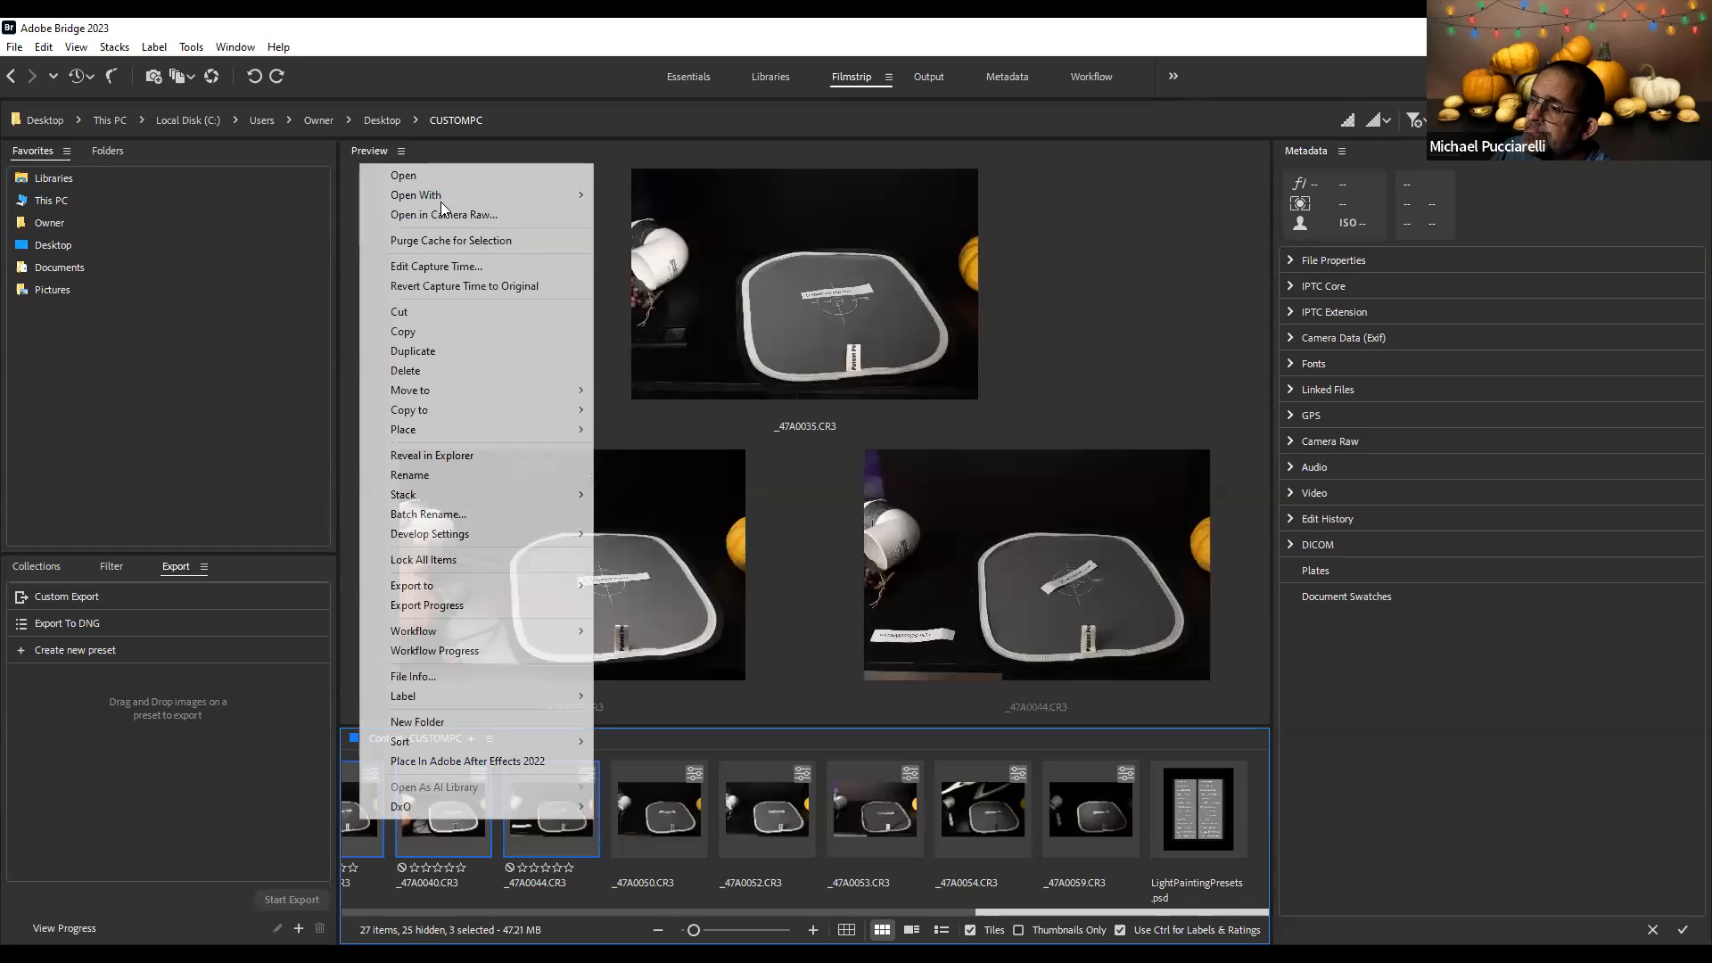
left_click(451, 216)
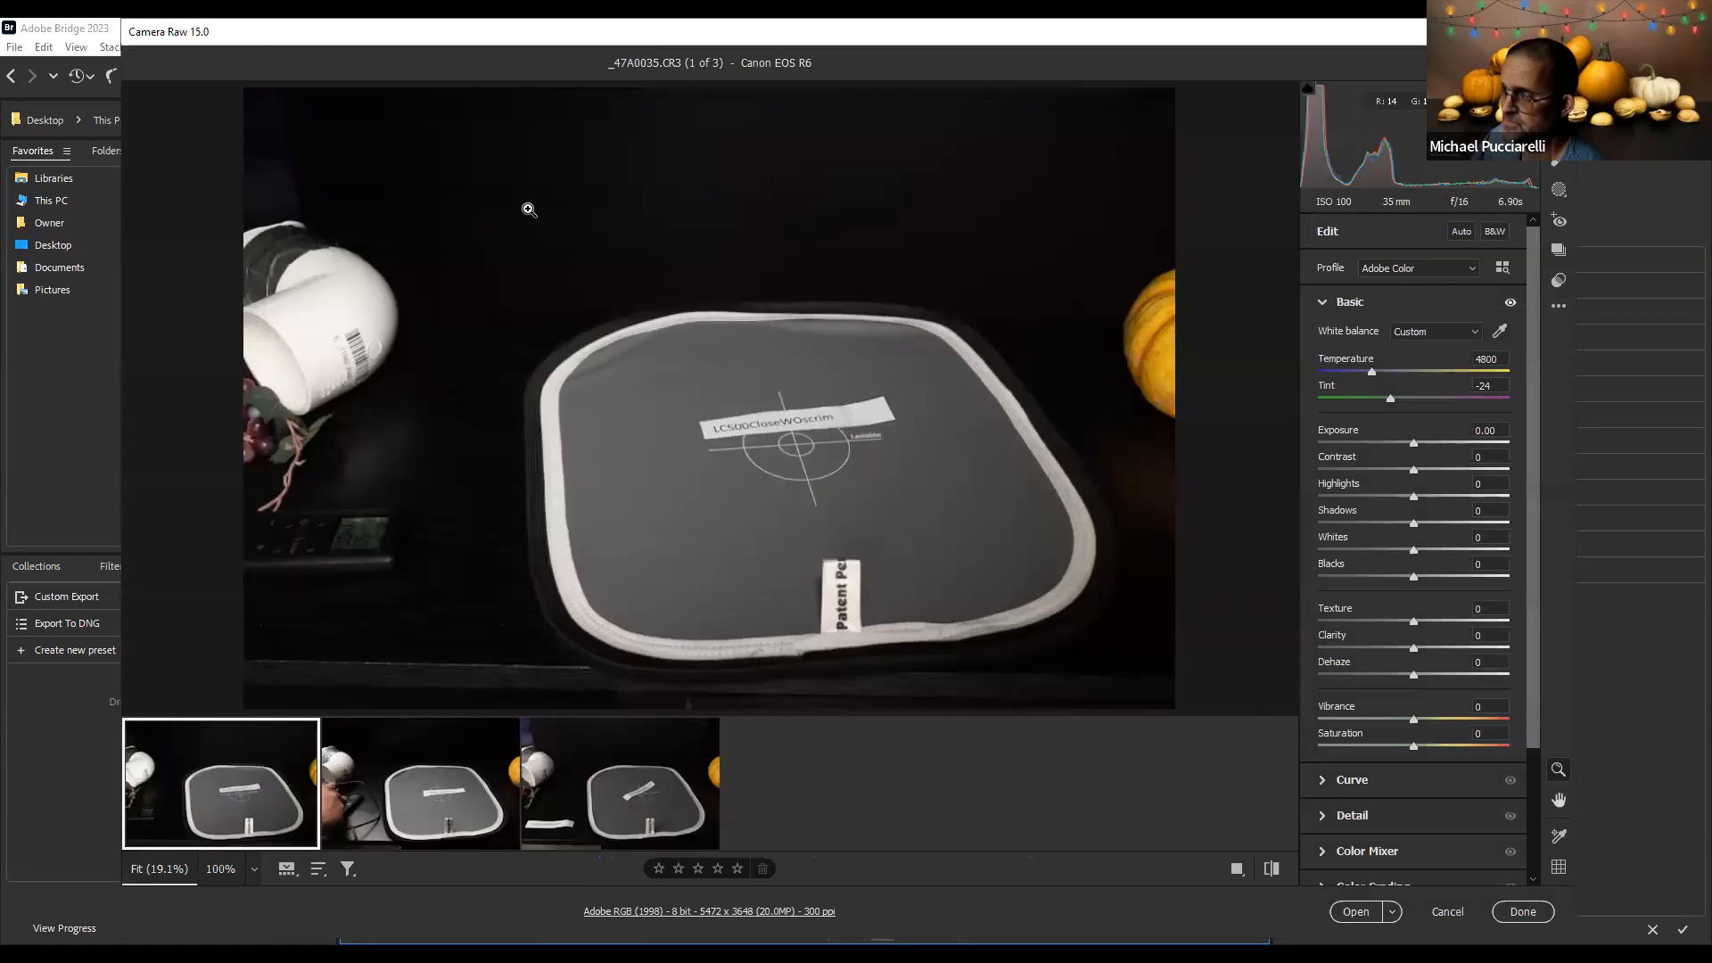
Load the BigpoliceWfilter settings onto all three open photos and accept the edits
key("ctrl+a")
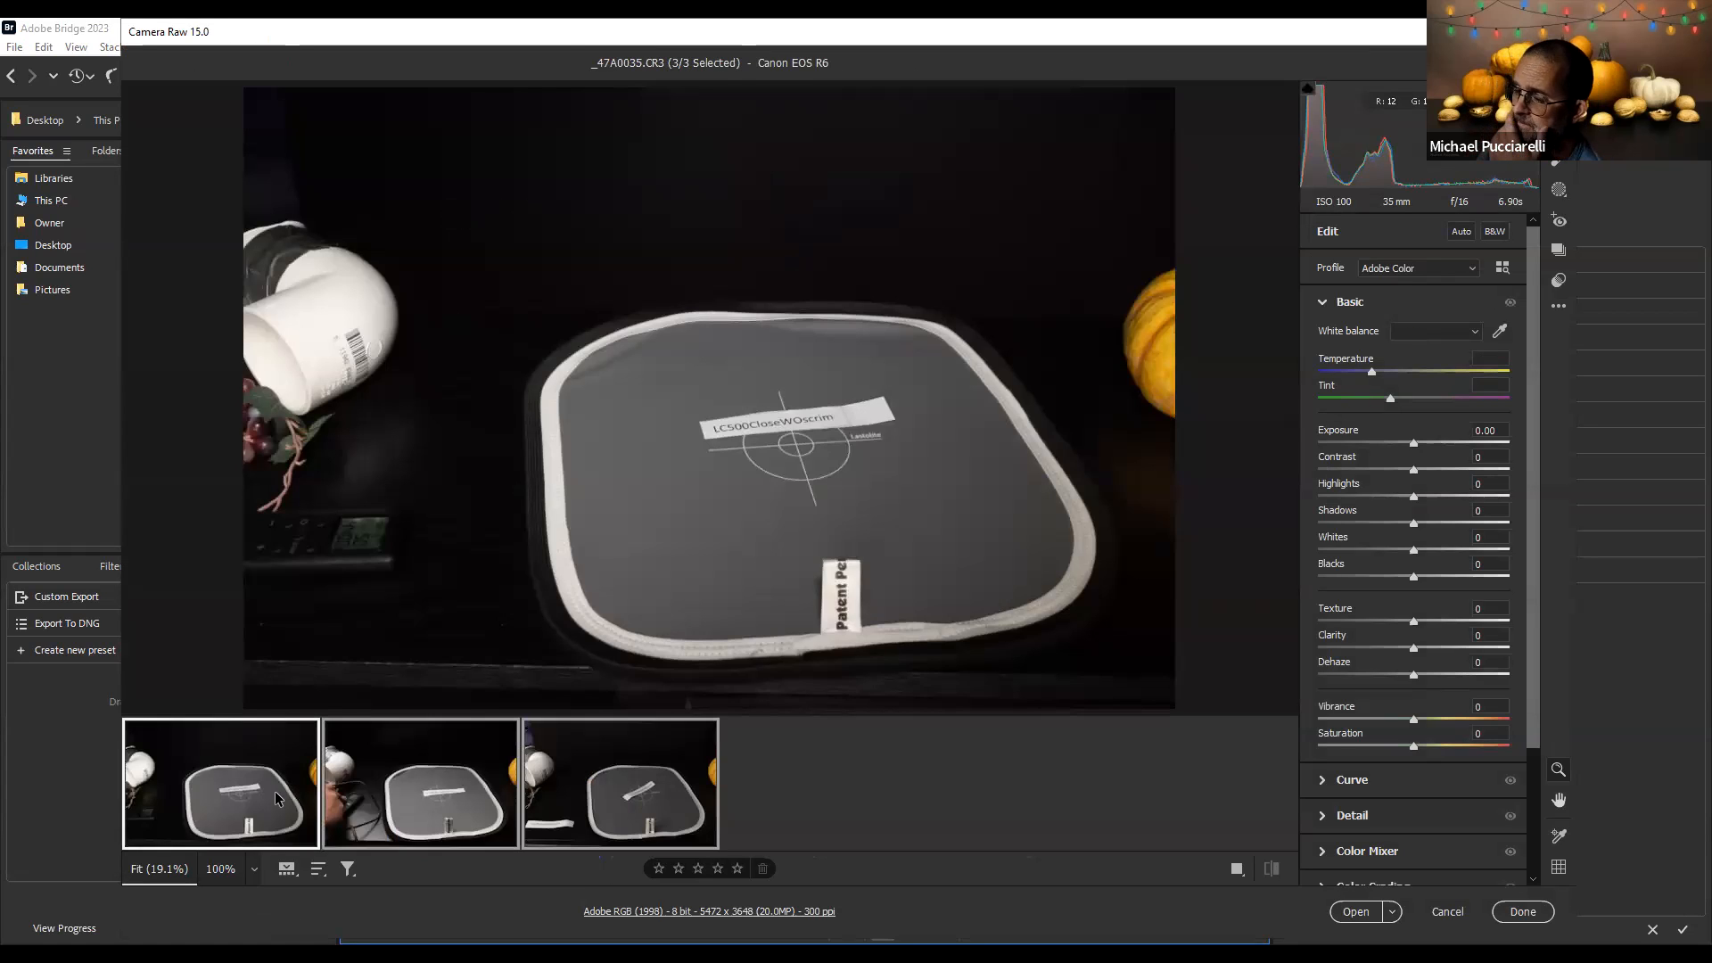
left_click(1557, 307)
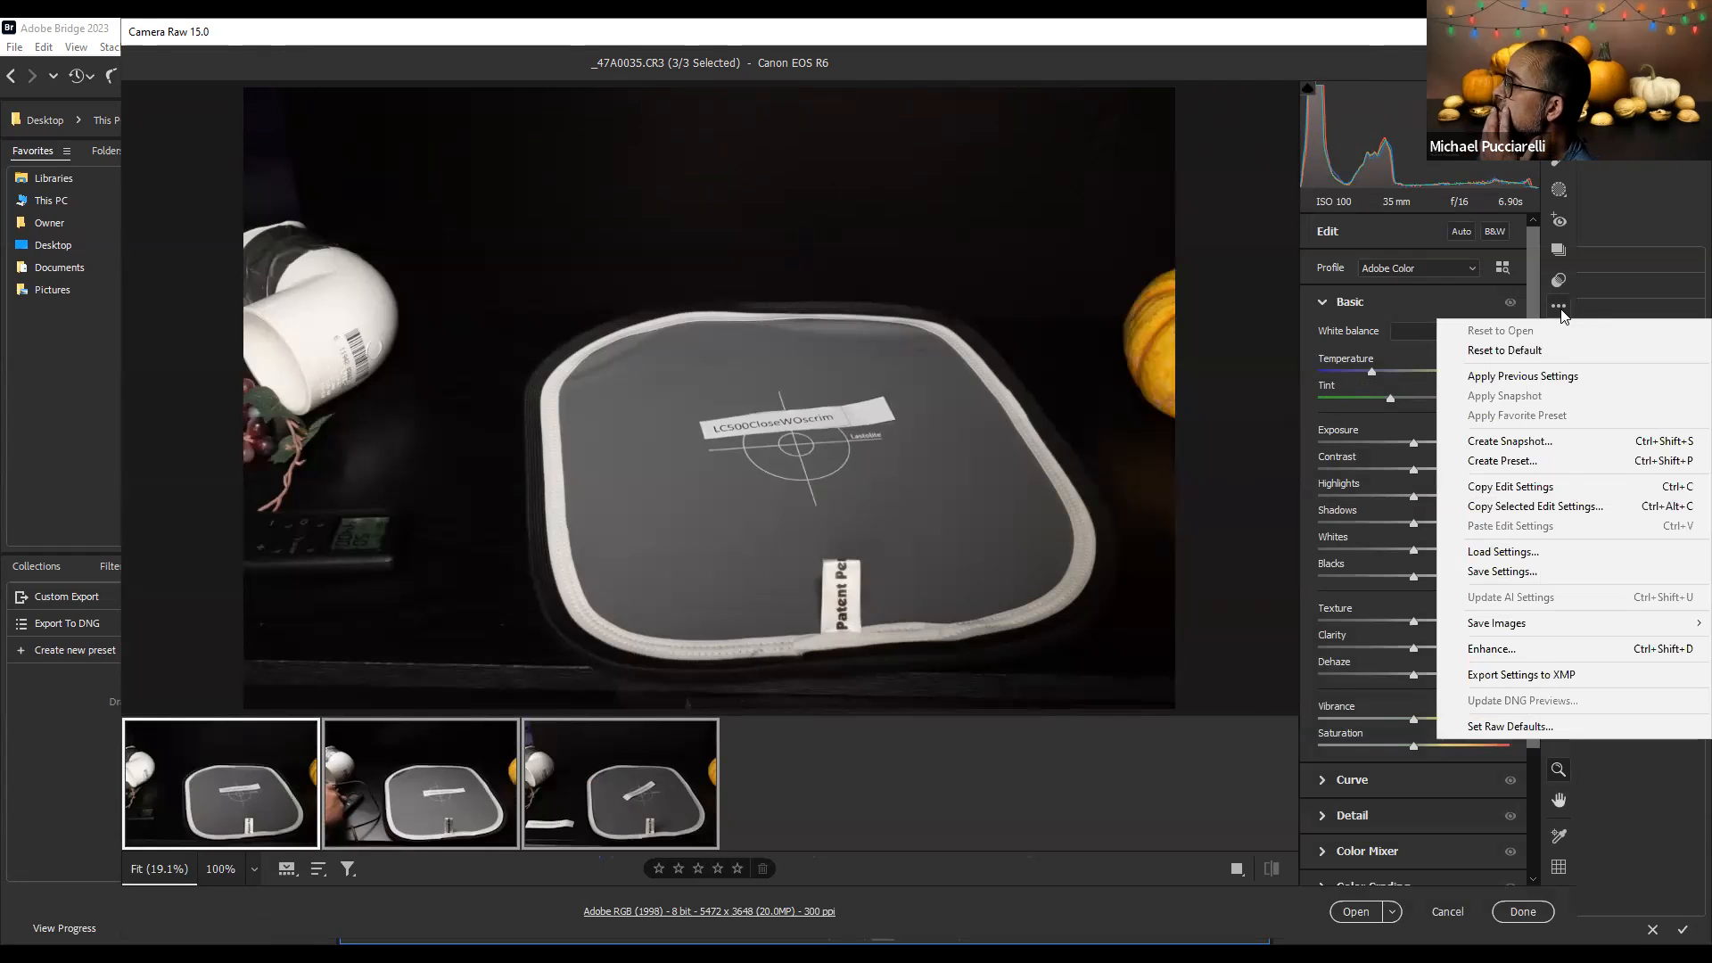
left_click(1535, 554)
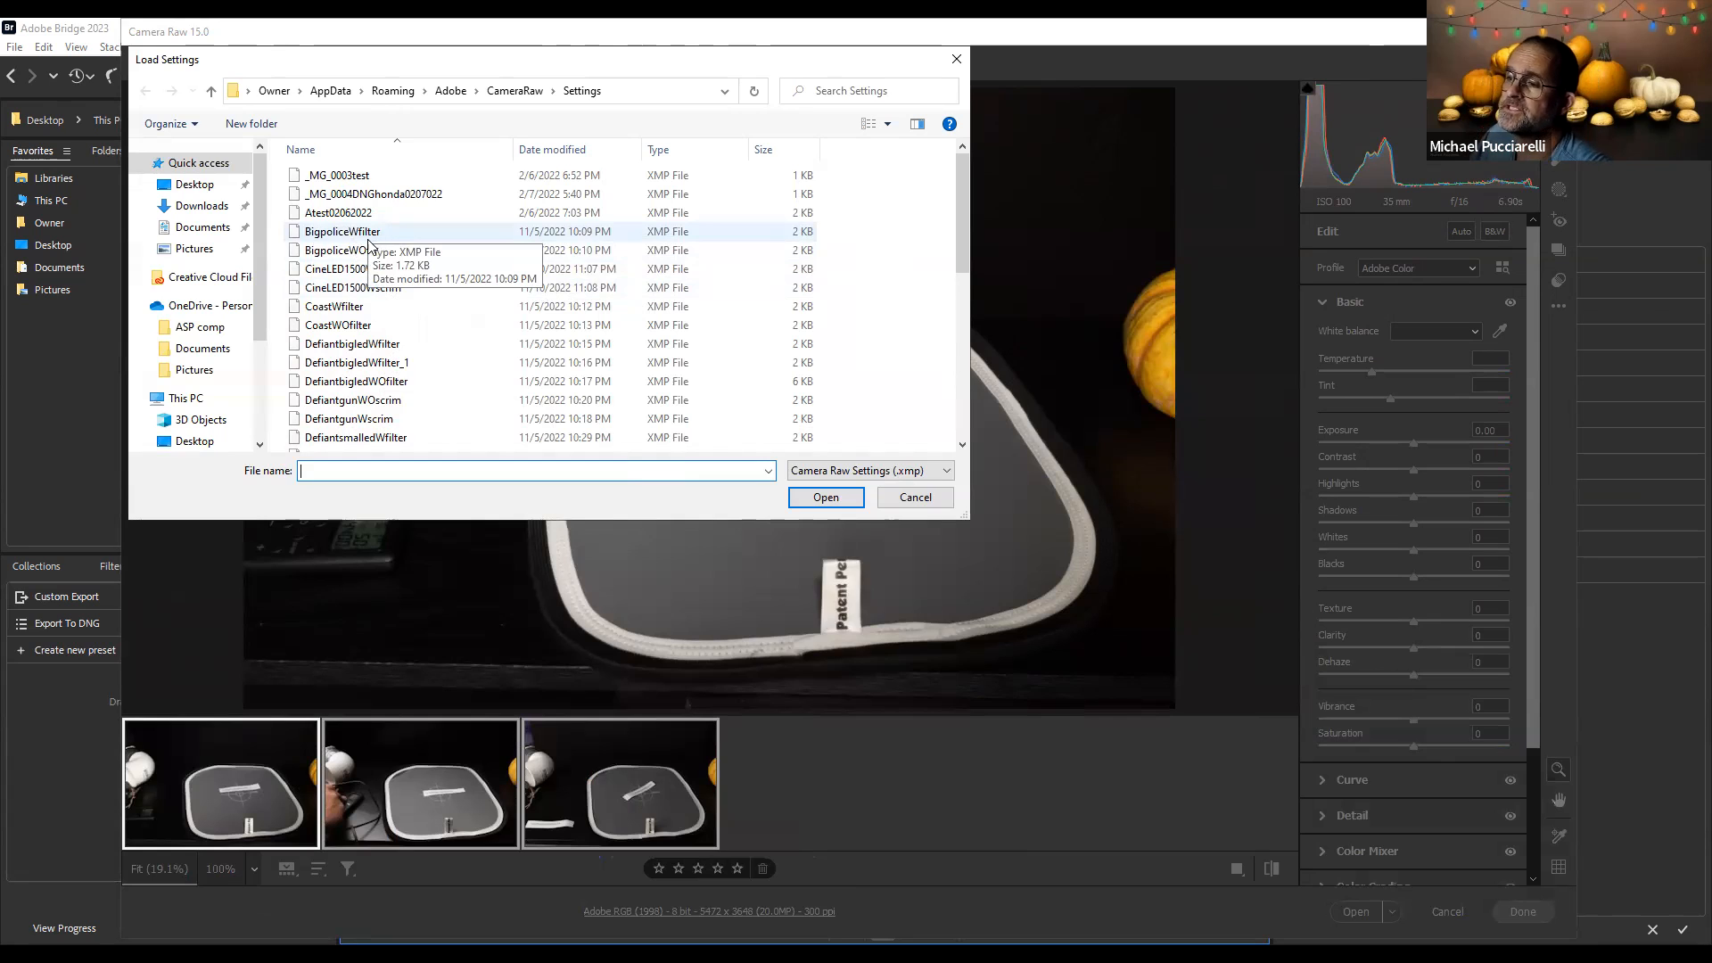
left_click(350, 234)
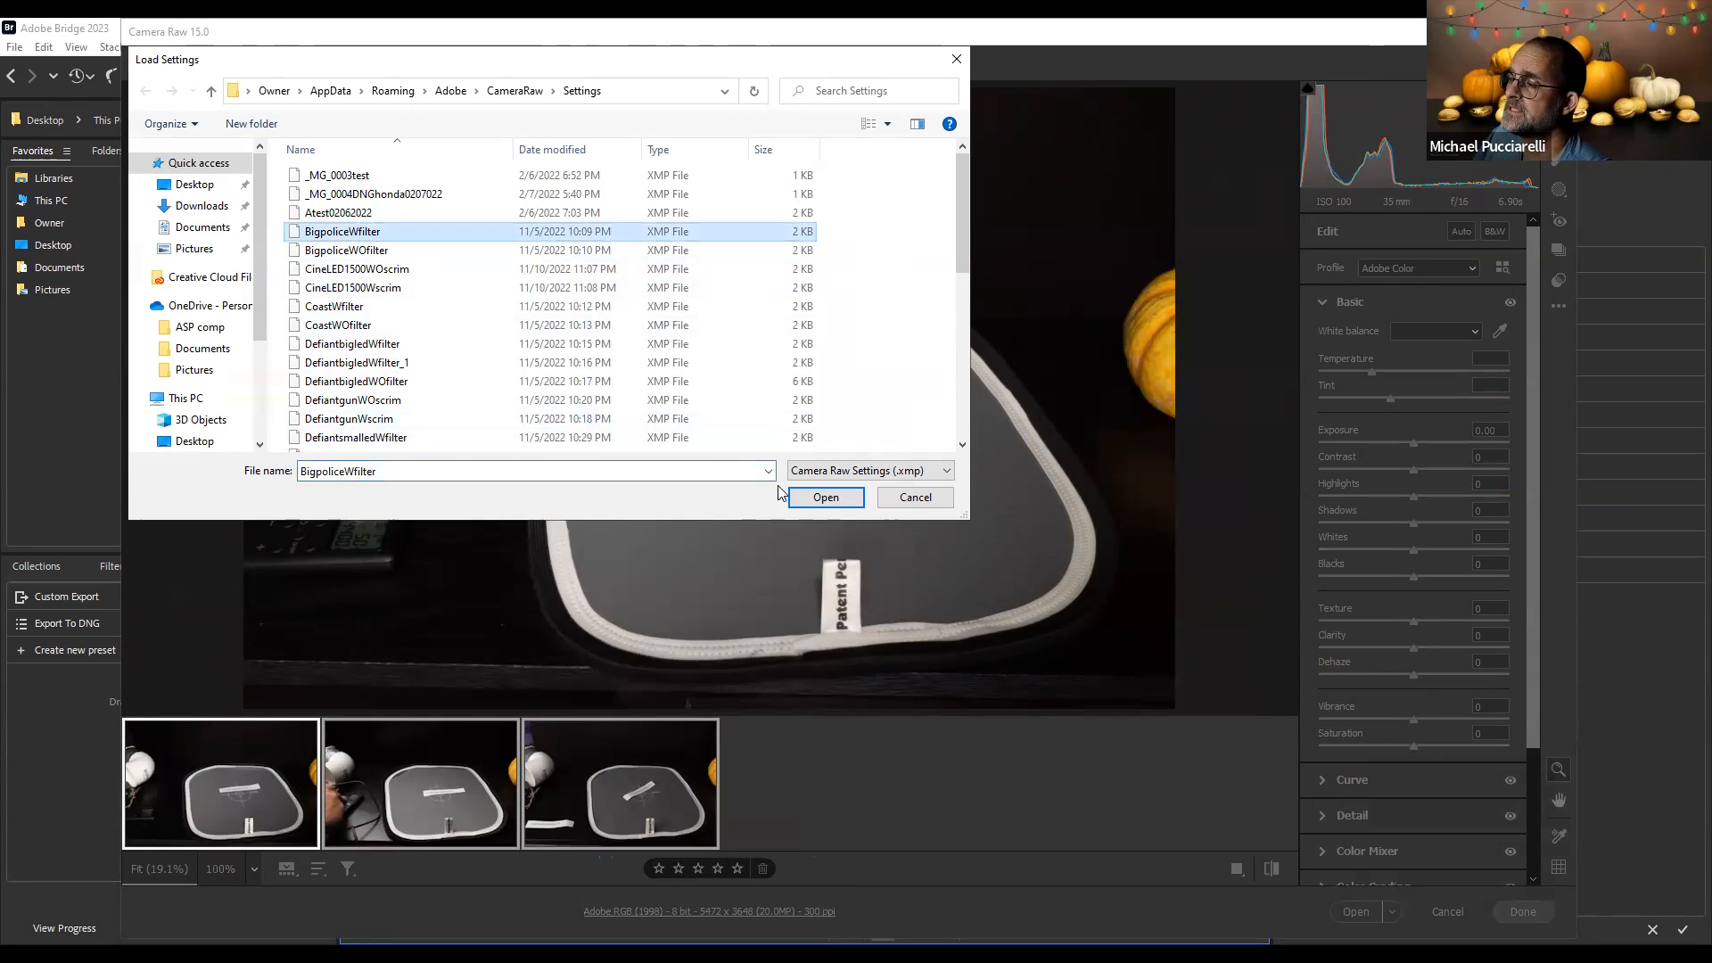
left_click(820, 495)
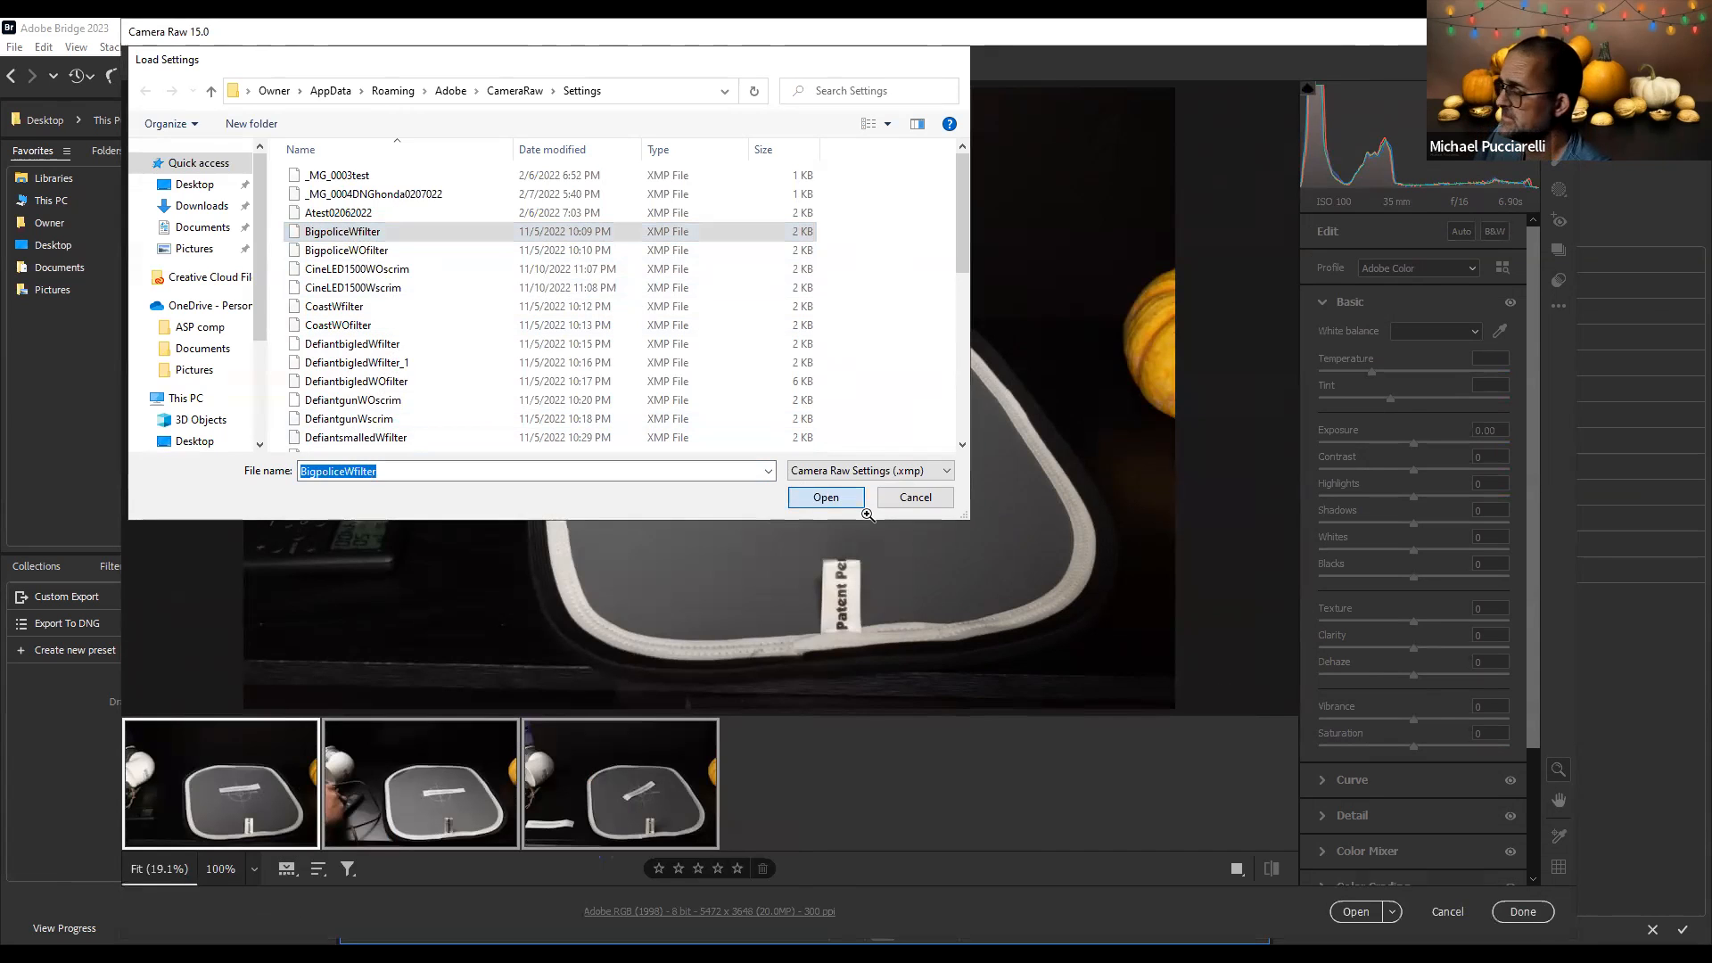
left_click(1528, 912)
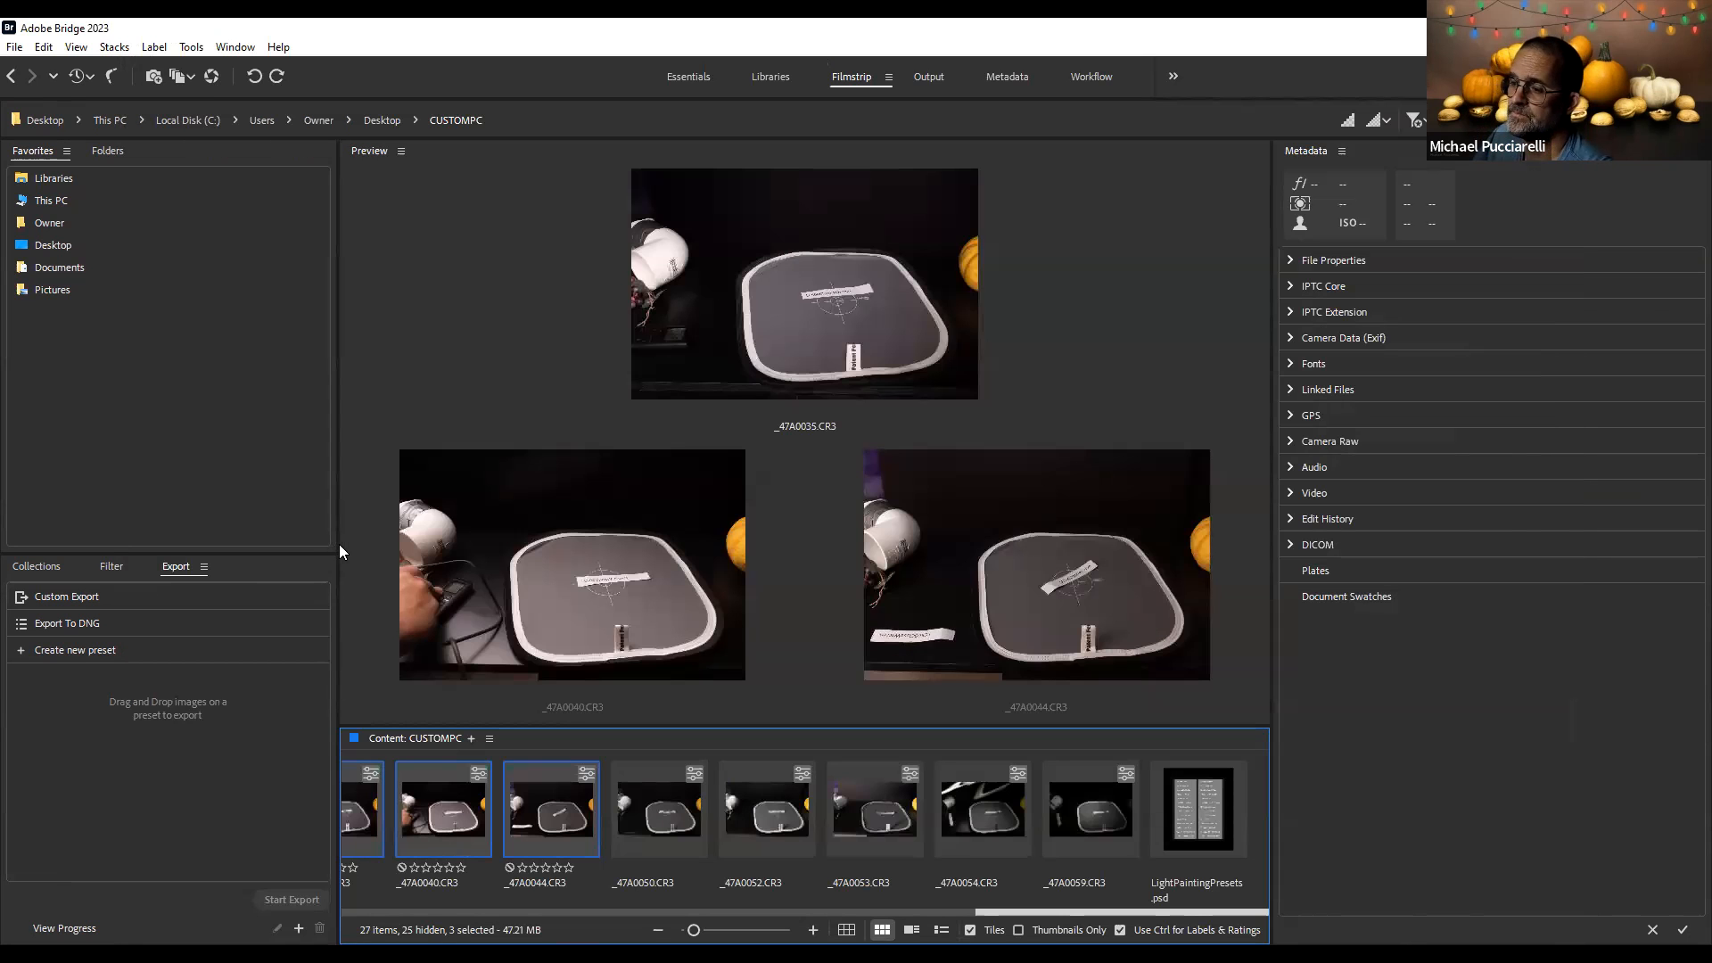
Widen the preview and content area, select _47A0003.CR3, _47A0006.CR3 and _47A0007.CR3, and open them in Camera Raw
left_click_drag(335, 542, 178, 538)
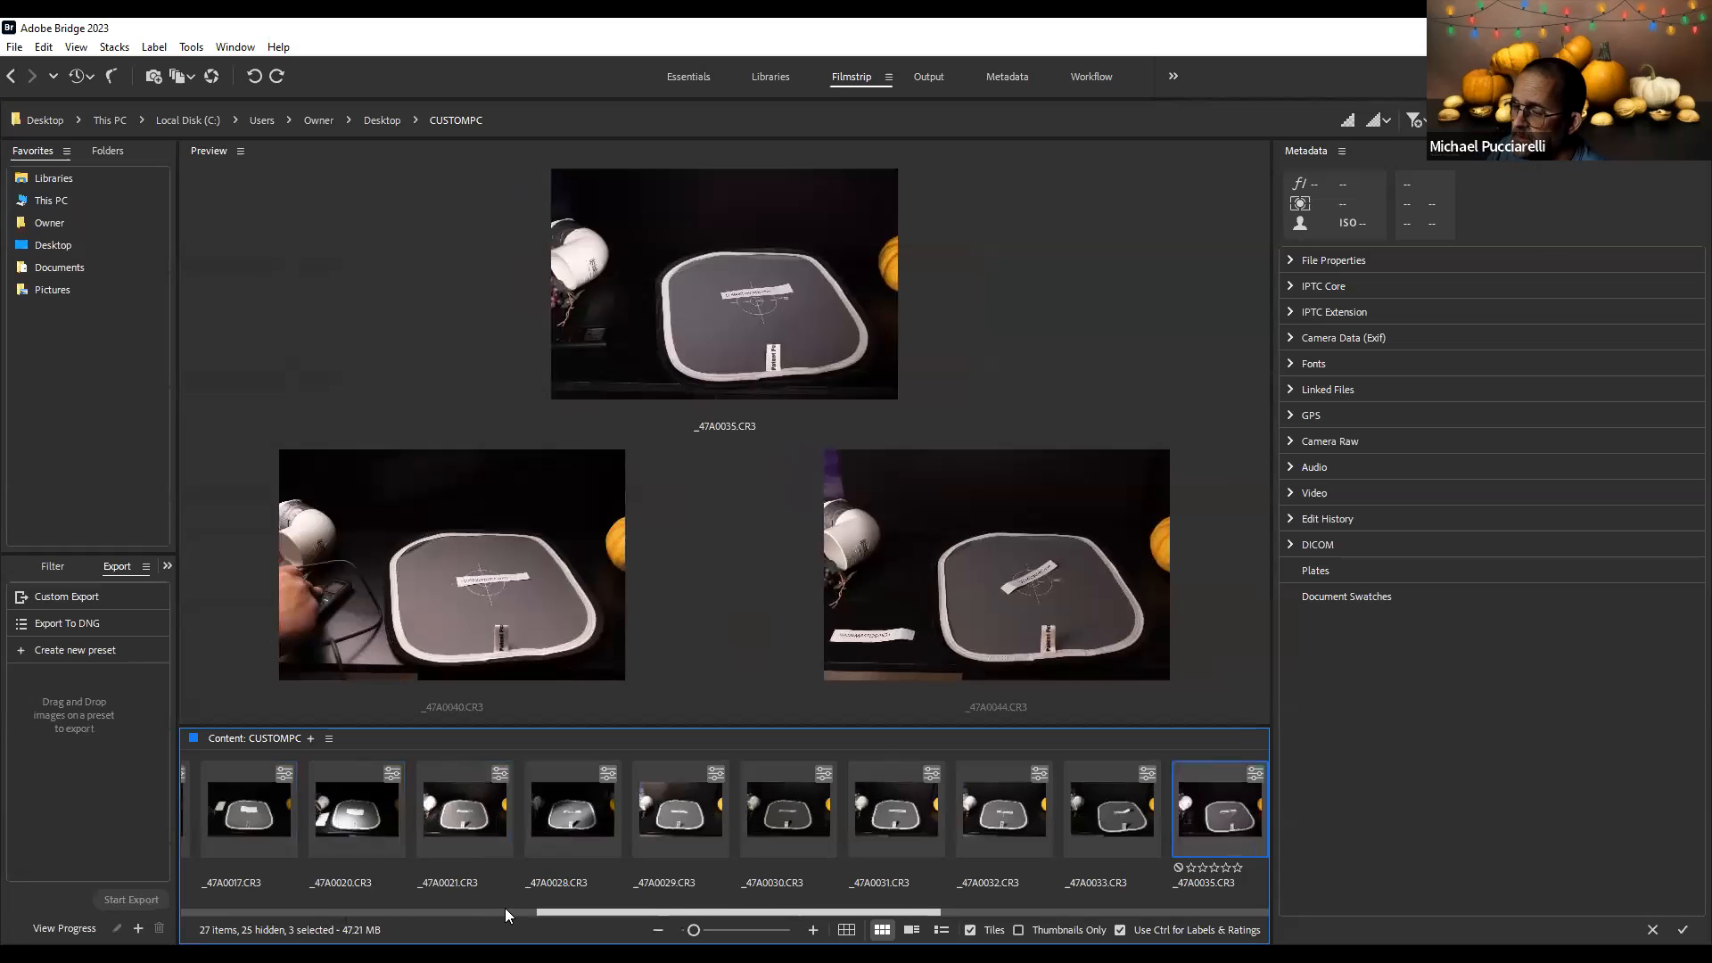
left_click(512, 910)
left_click(344, 815)
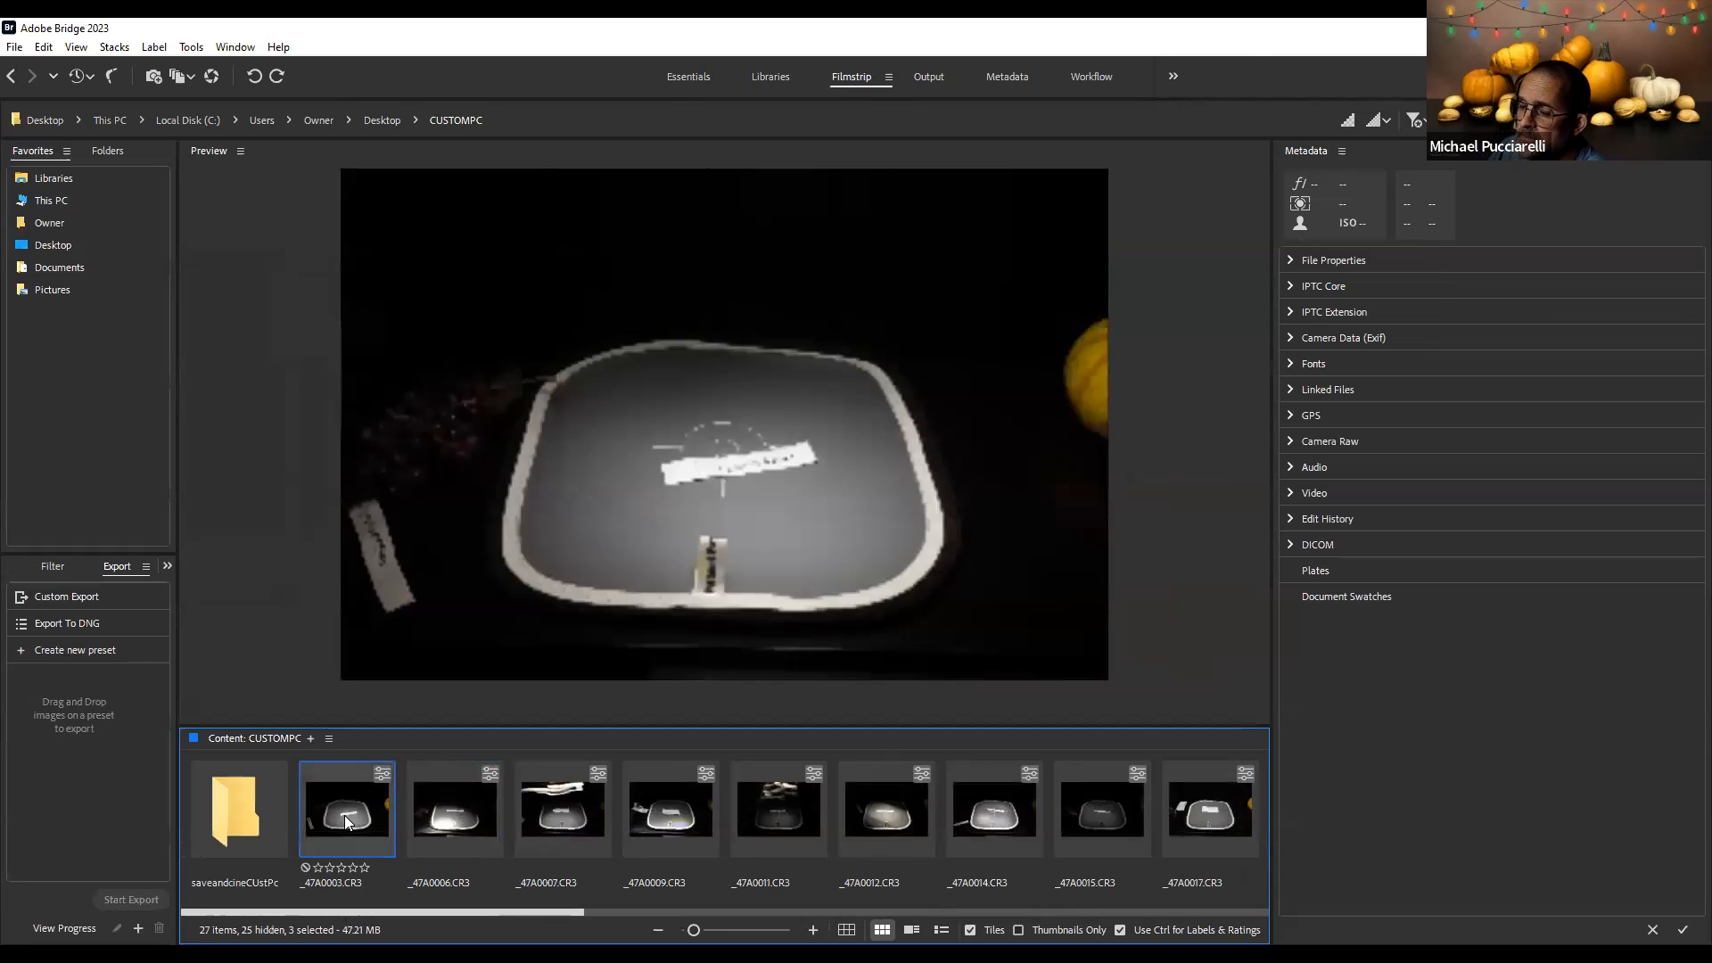
left_click(465, 814, "ctrl")
left_click(578, 815, "ctrl")
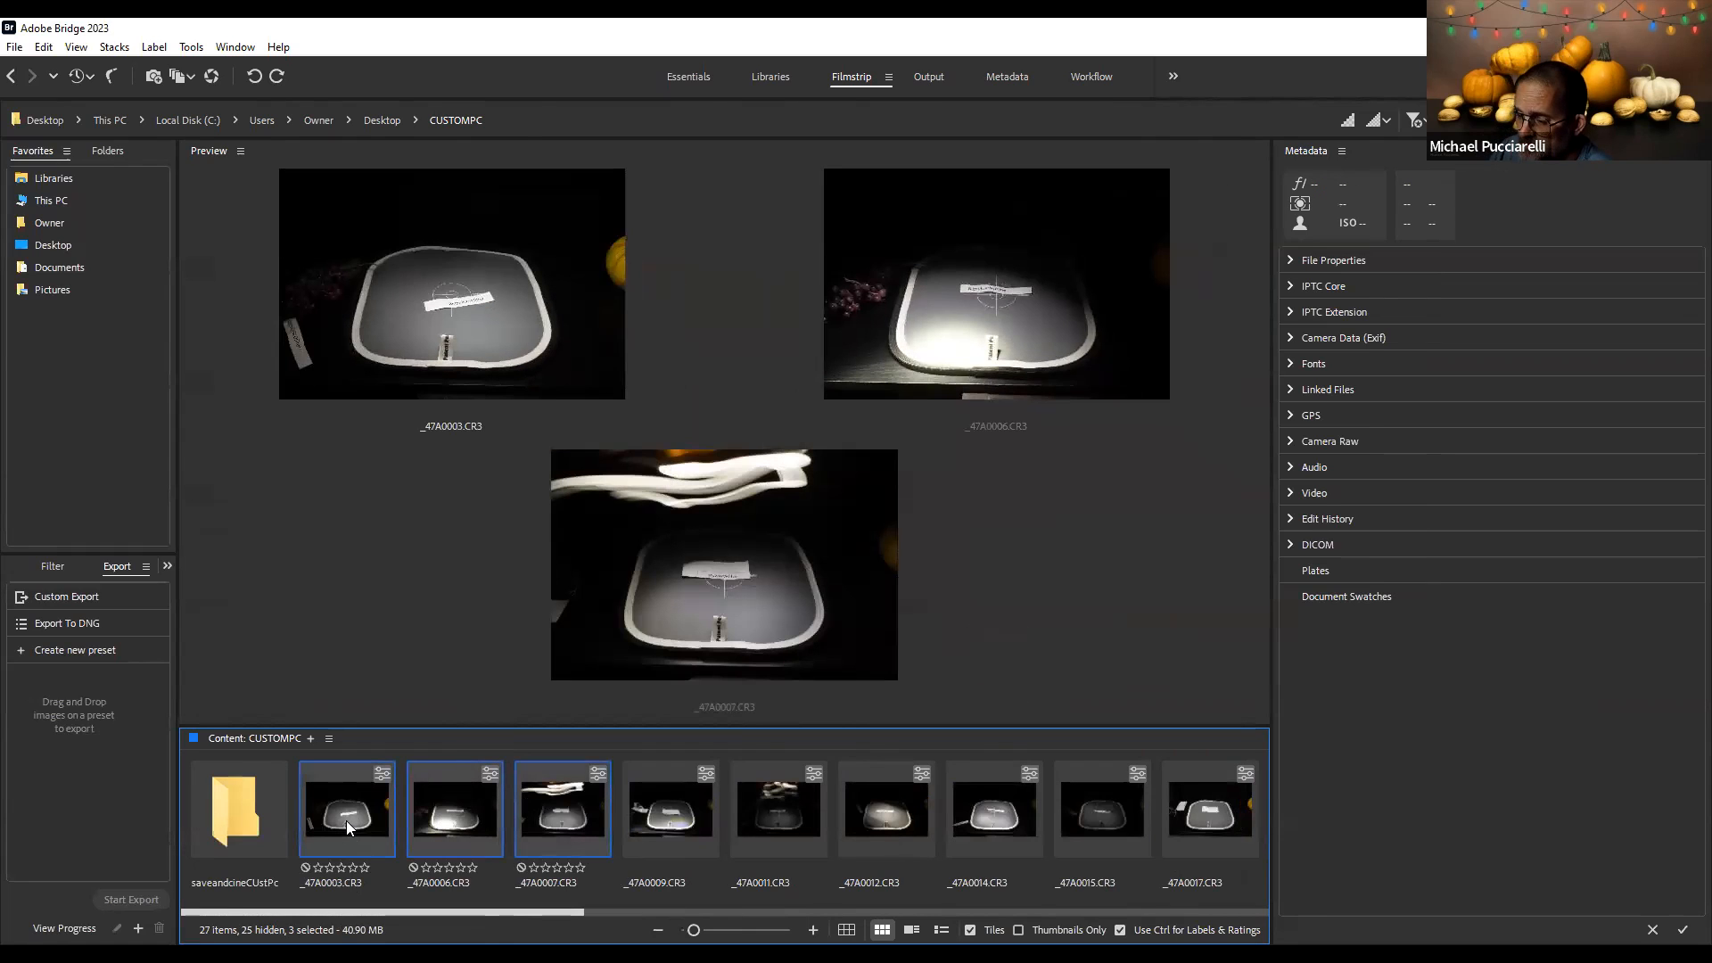
right_click(346, 820)
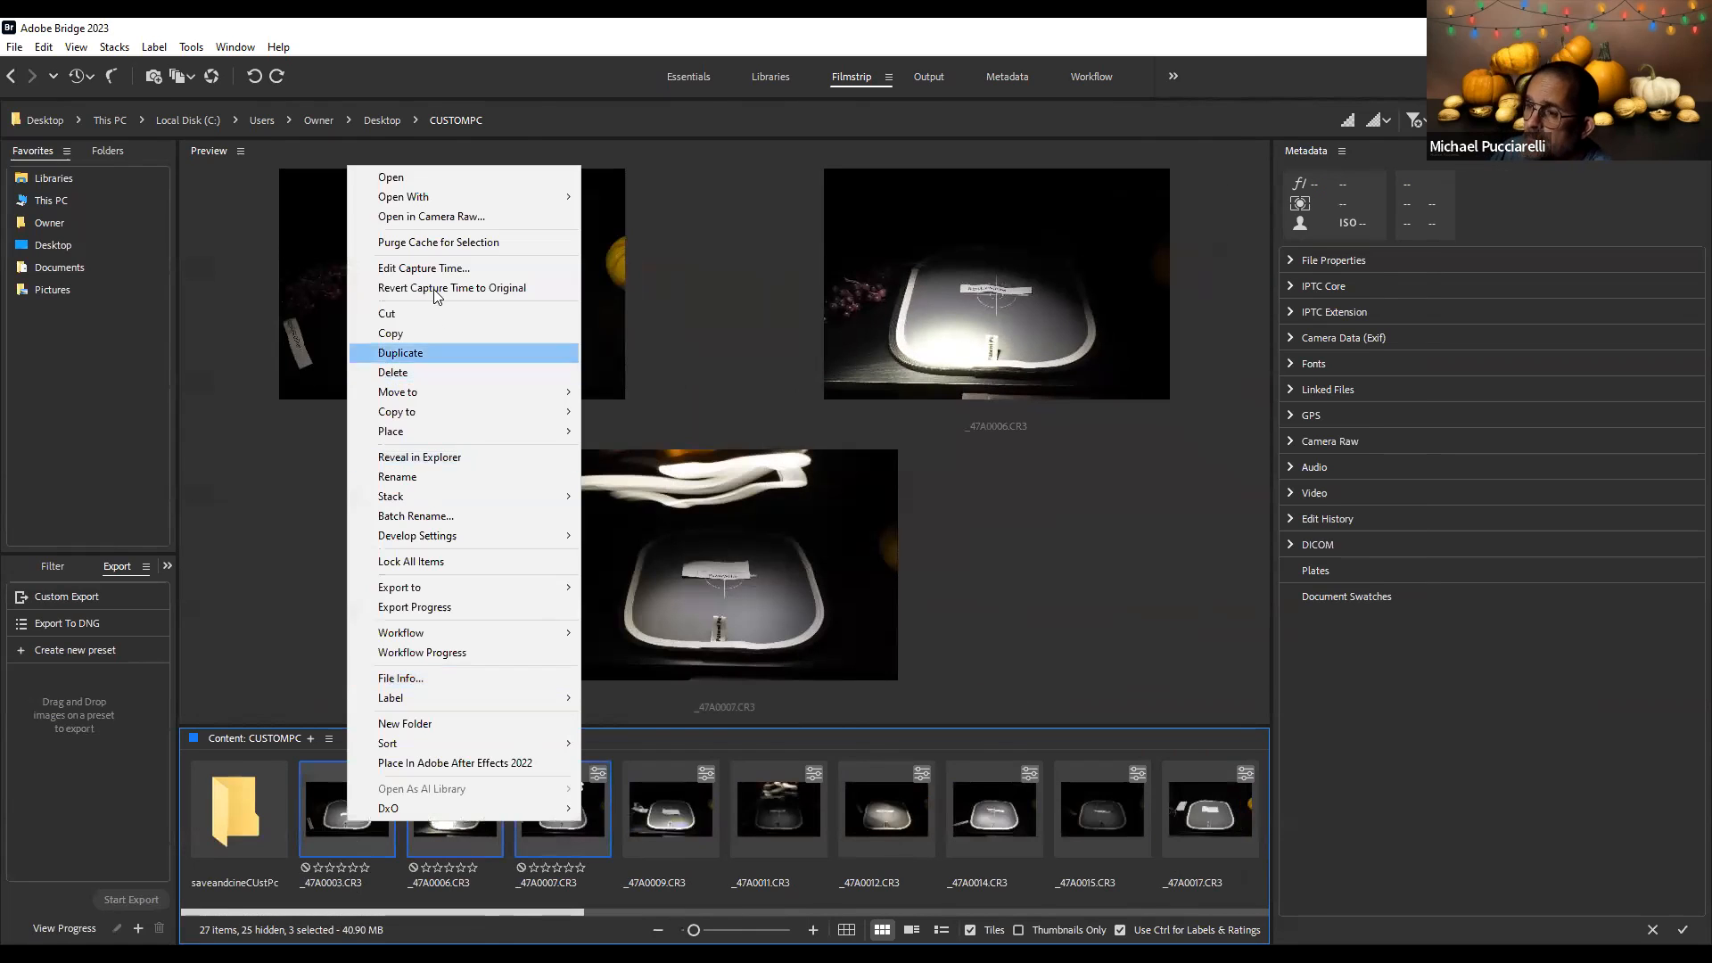
left_click(449, 223)
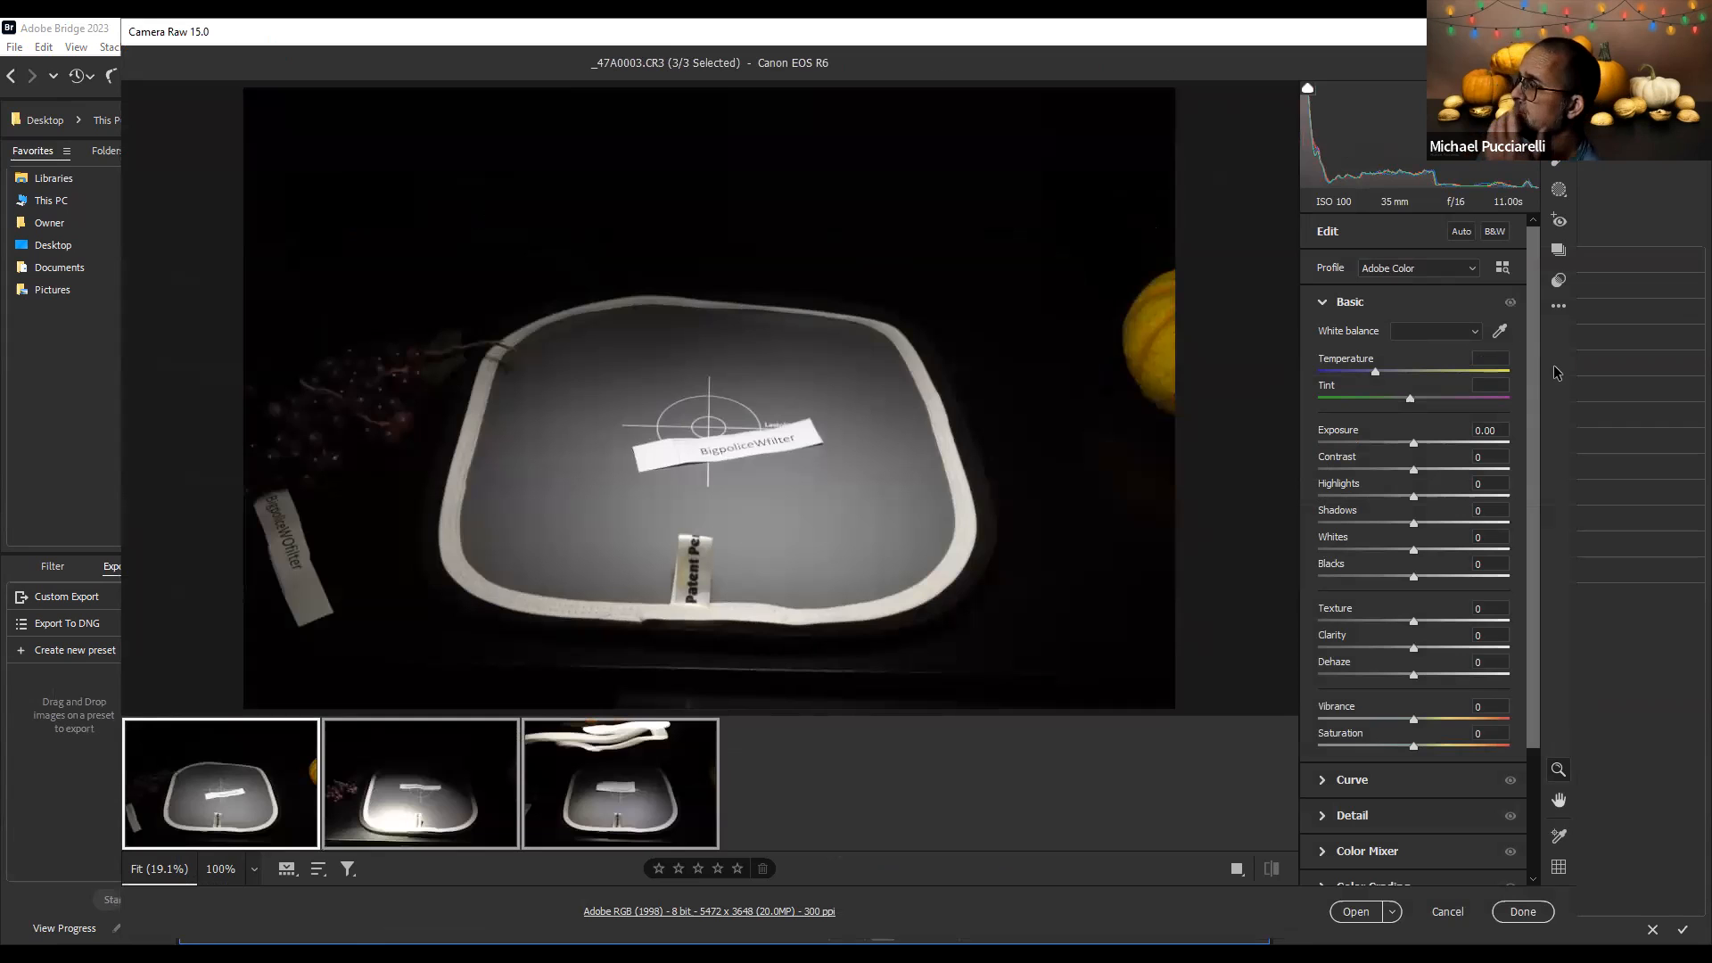
Reset the three selected photos to their default raw settings and accept the change
left_click(1557, 307)
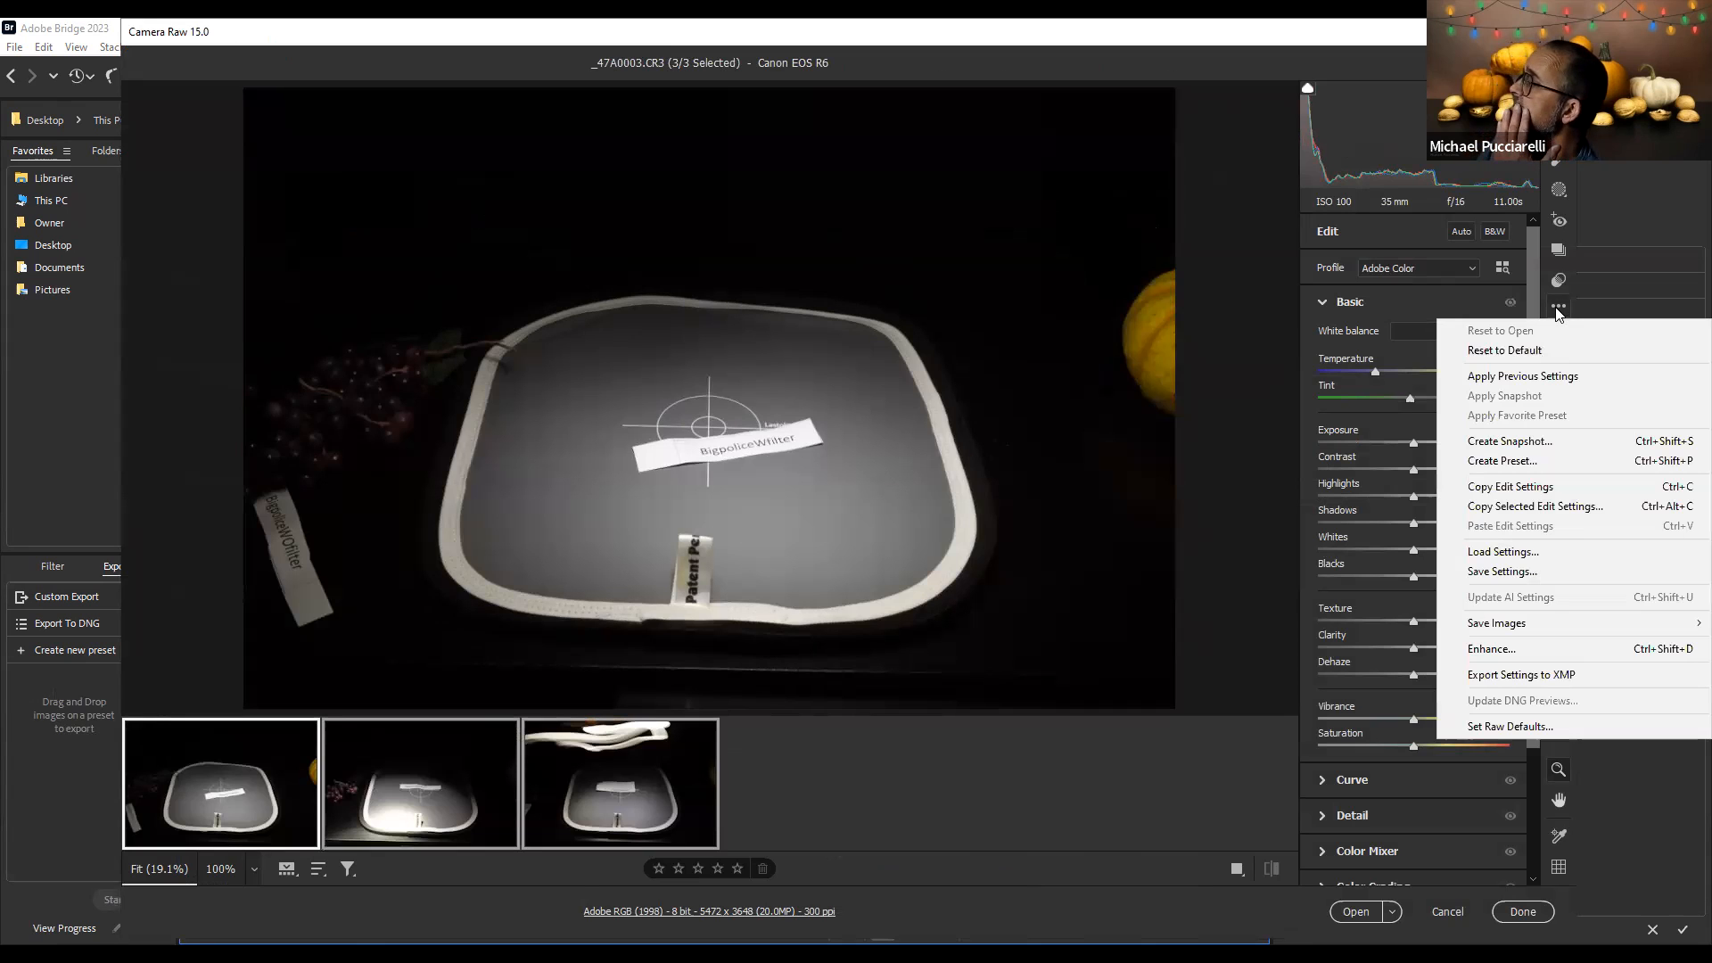
left_click(1526, 350)
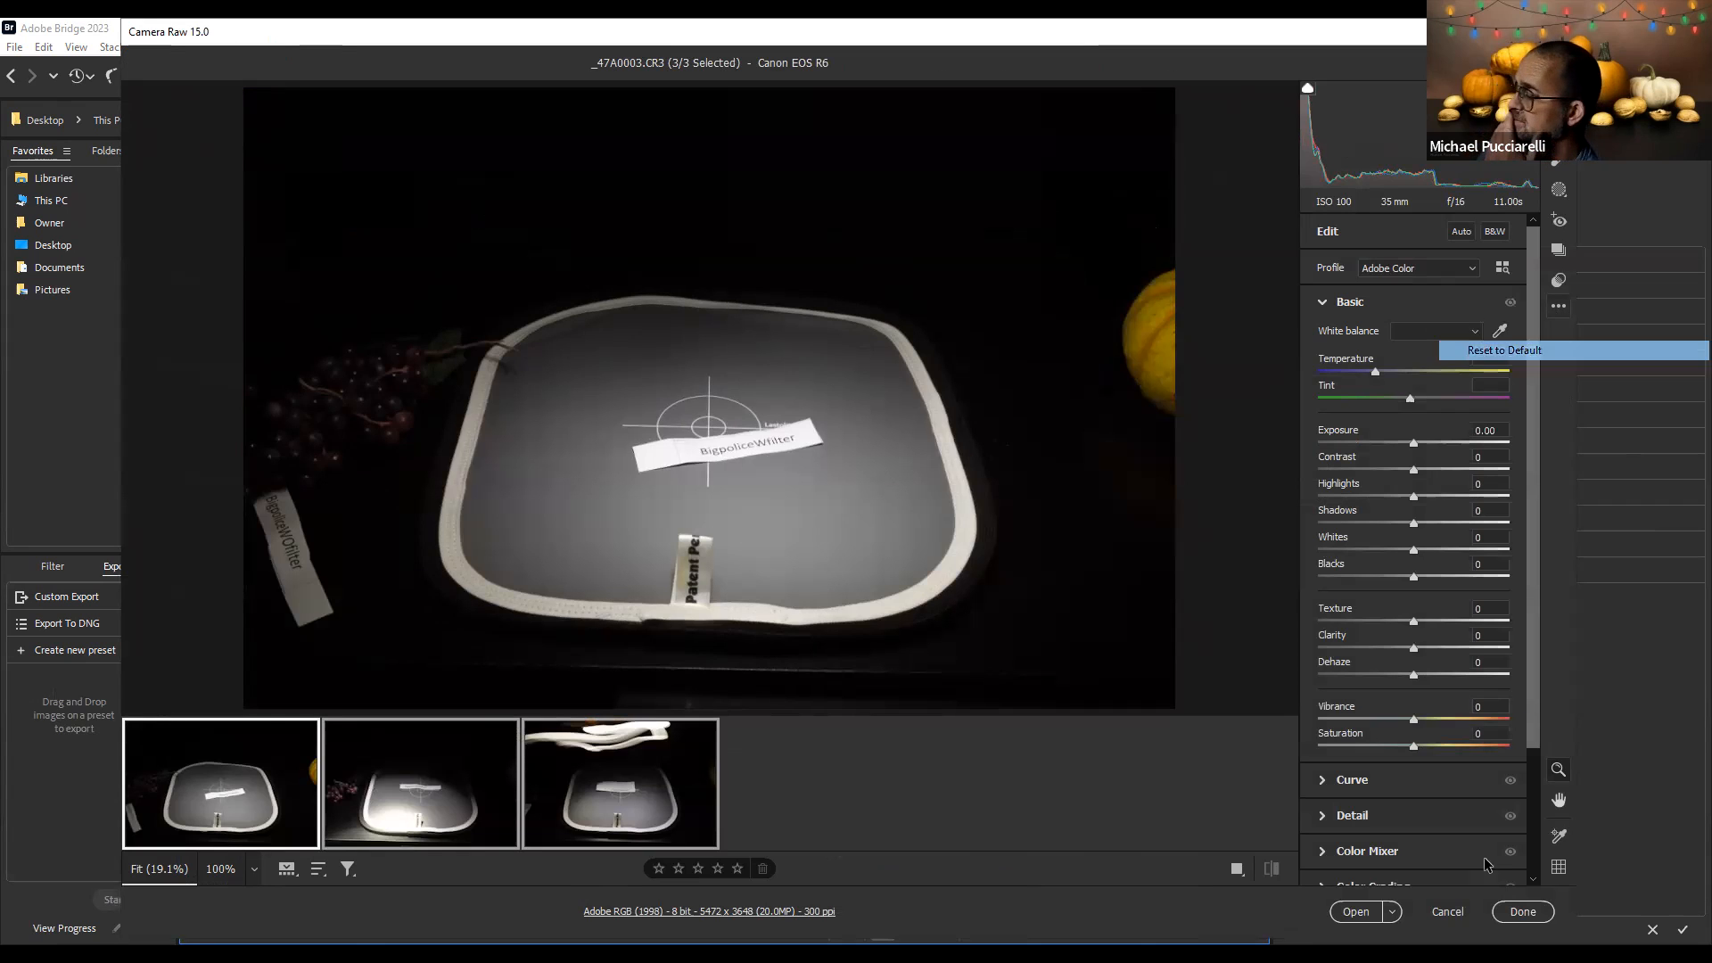
left_click(1513, 912)
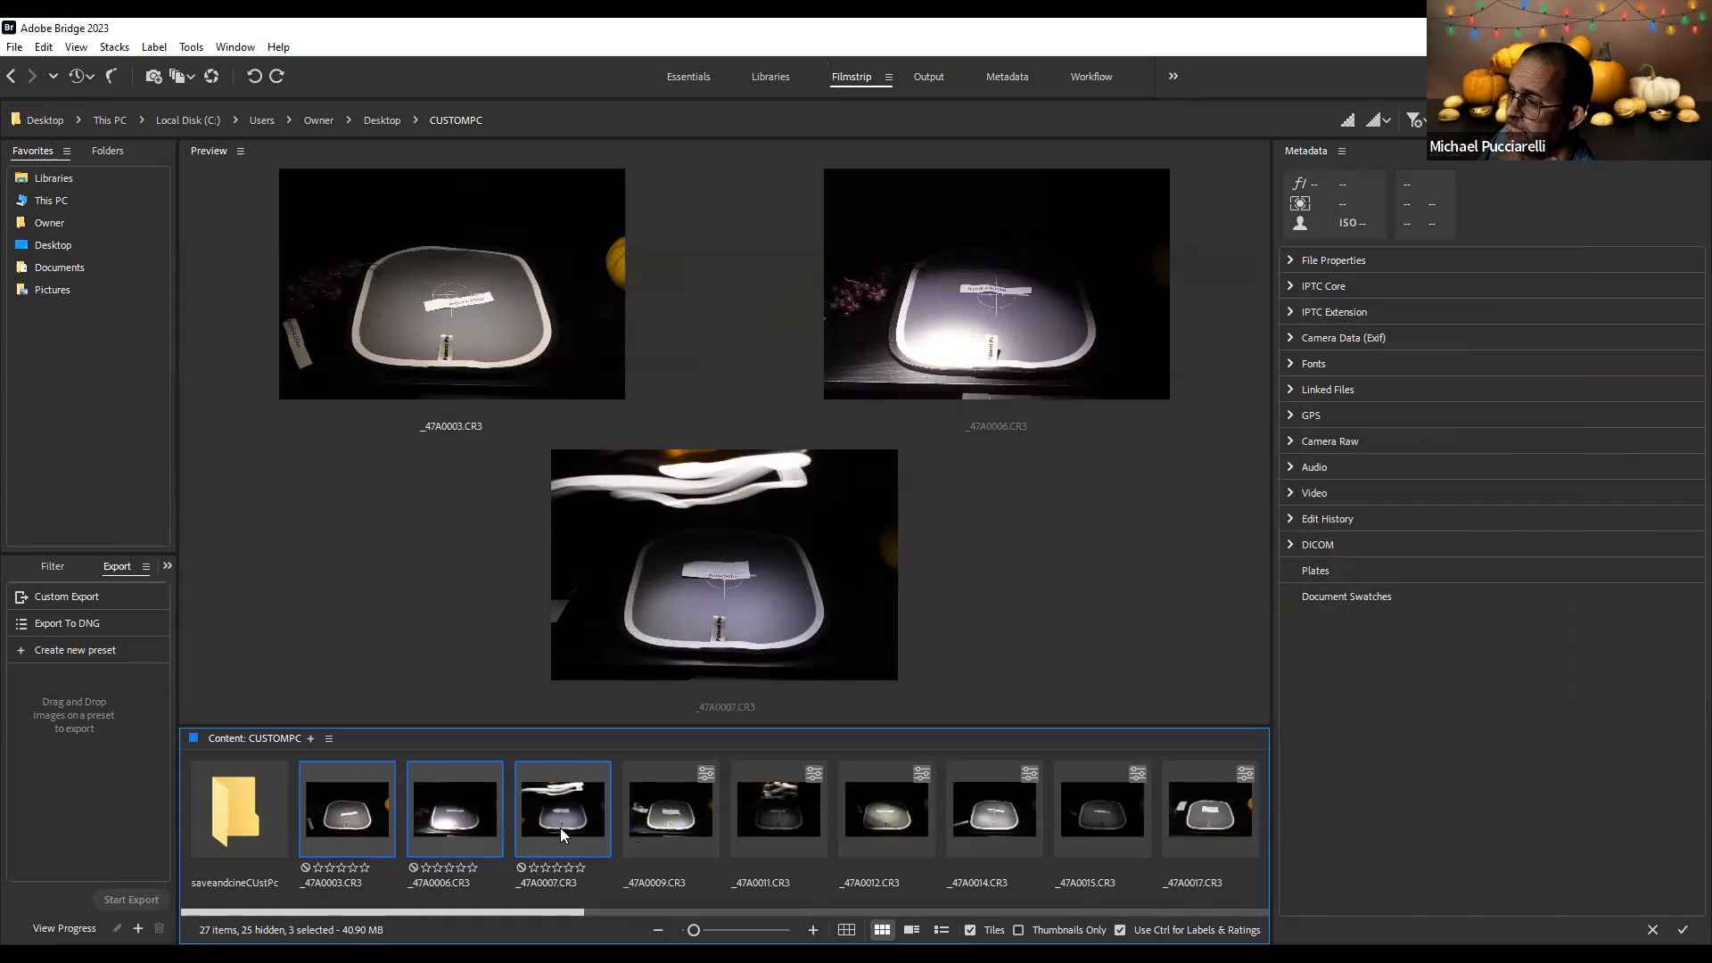
Select _47A0003.CR3, _47A0006.CR3 and _47A0007.CR3 together again and open them in Camera Raw
left_click(476, 807)
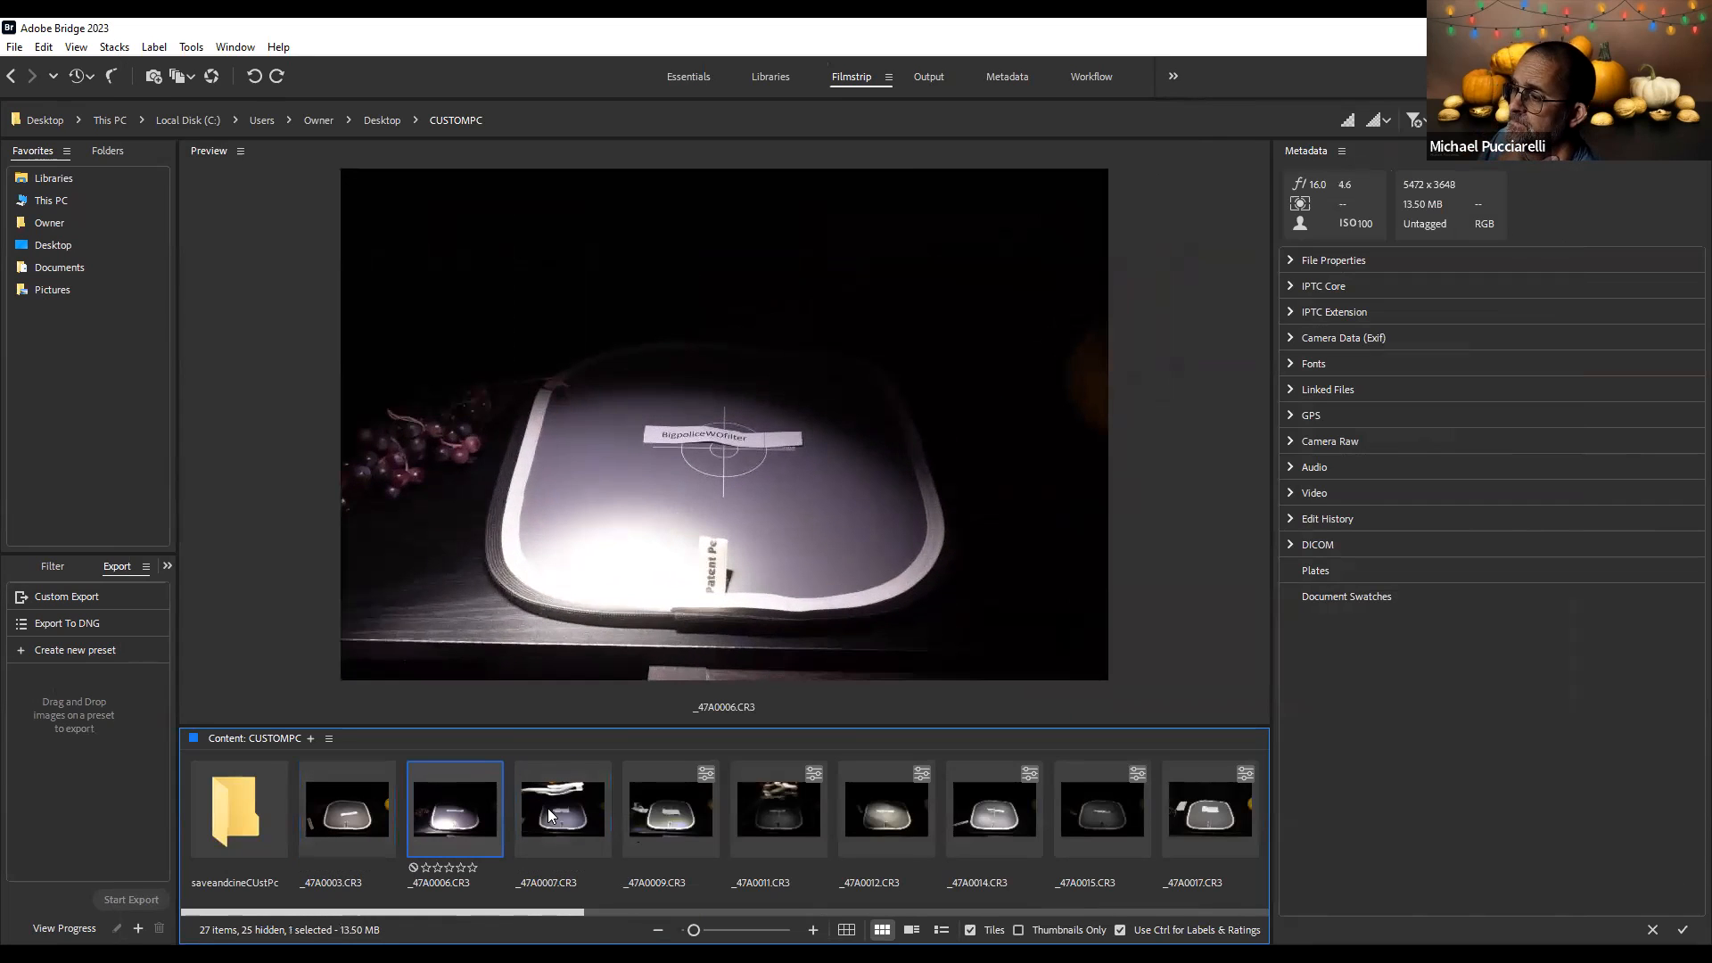
left_click(377, 821)
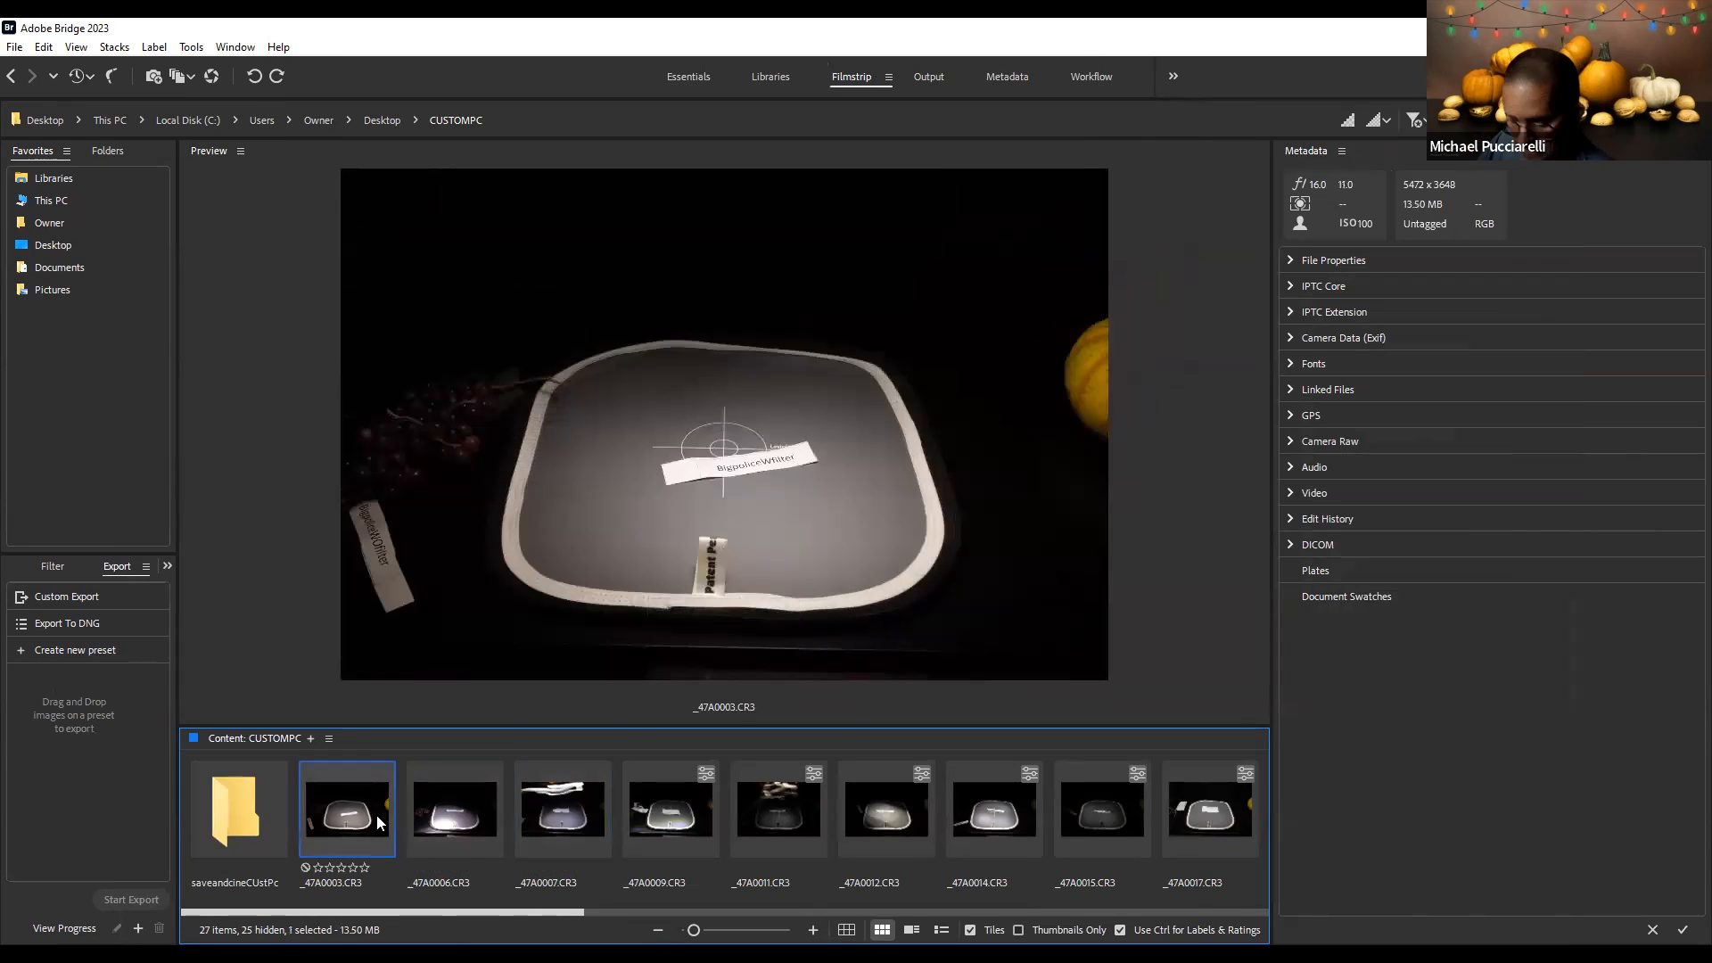
left_click(459, 813, "ctrl")
left_click(535, 806, "ctrl")
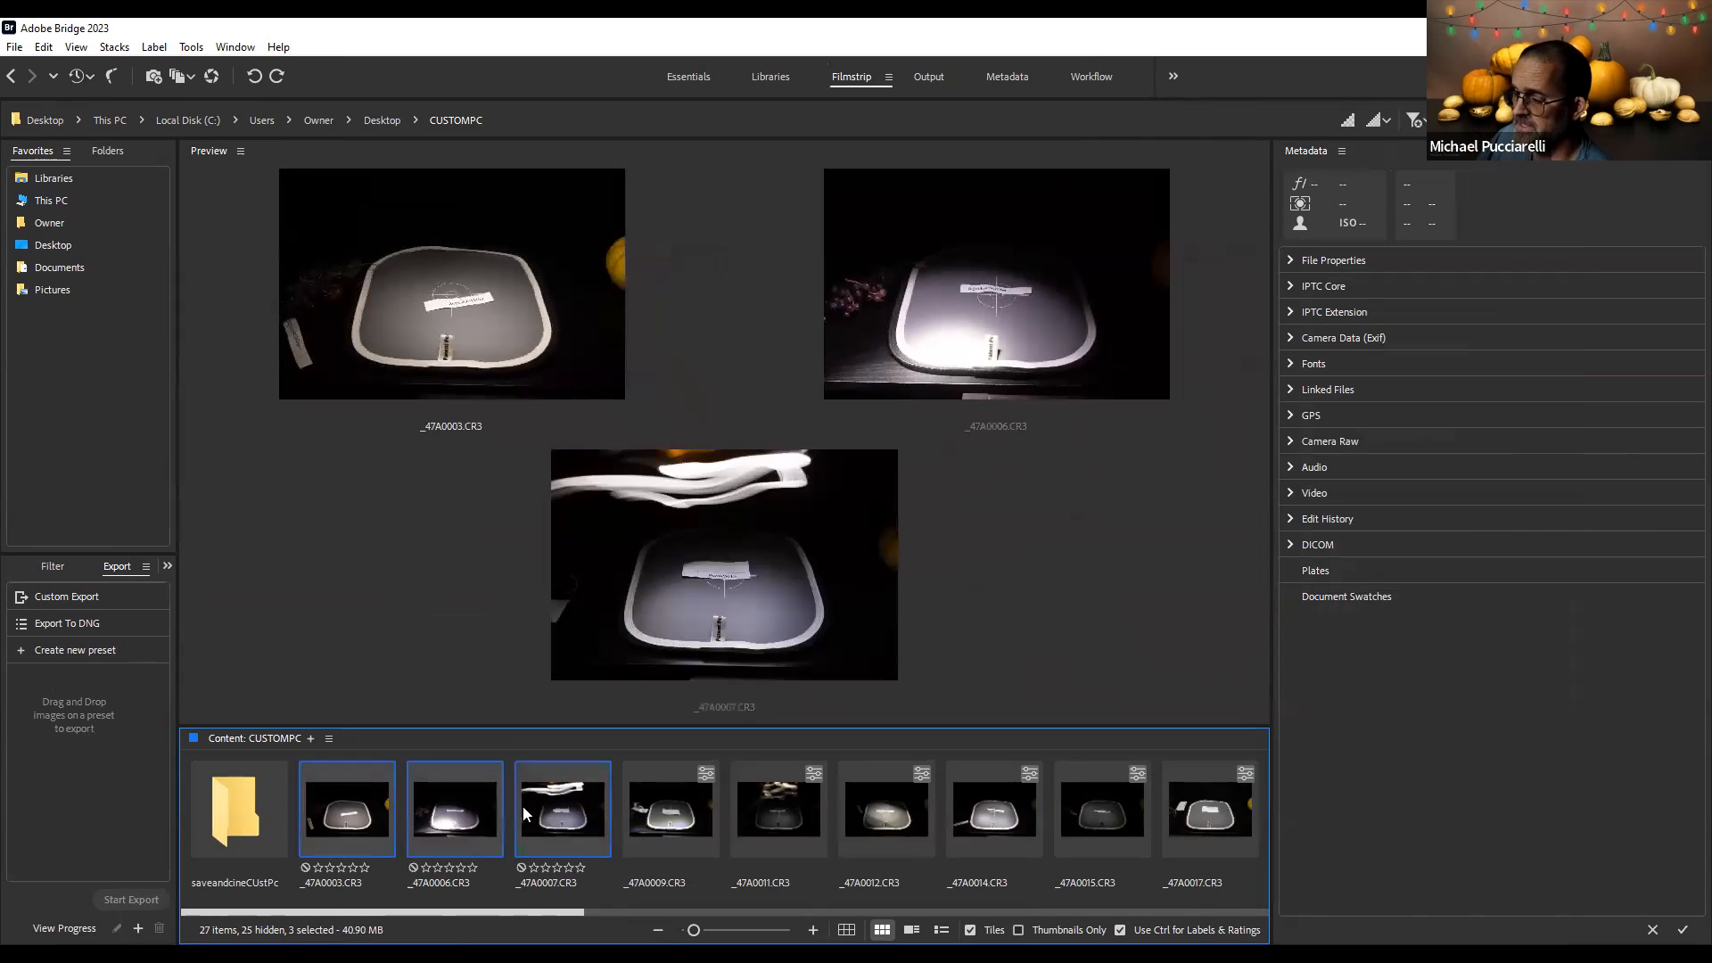
right_click(336, 811)
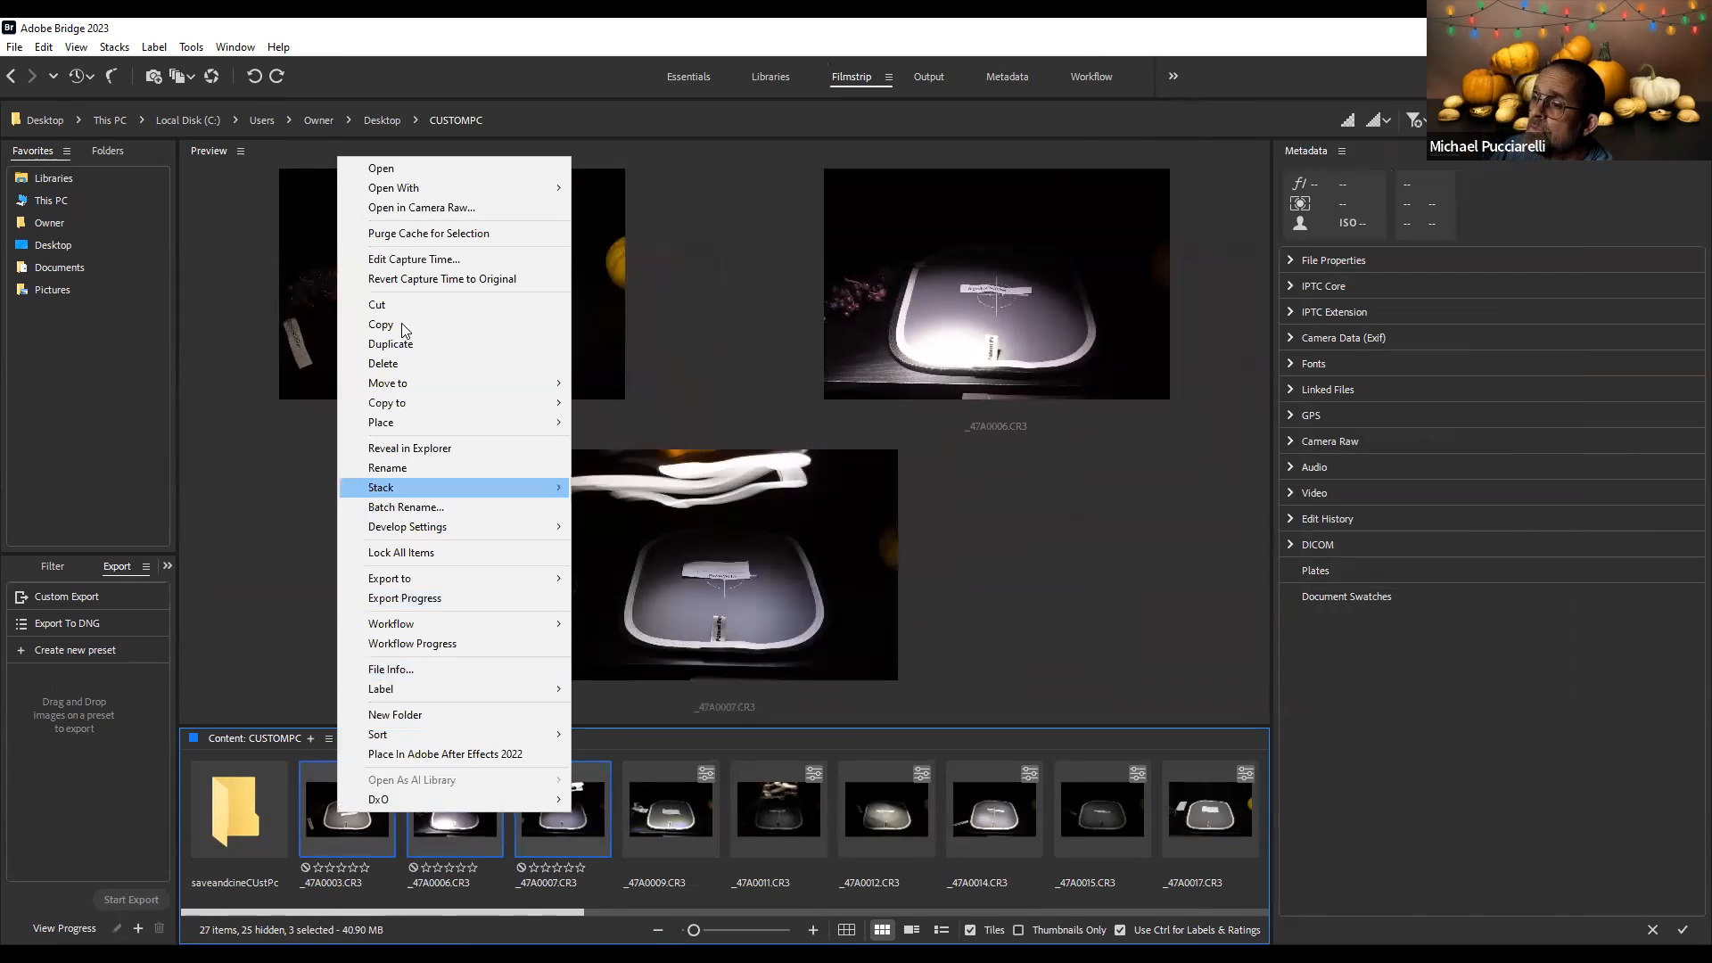
left_click(453, 207)
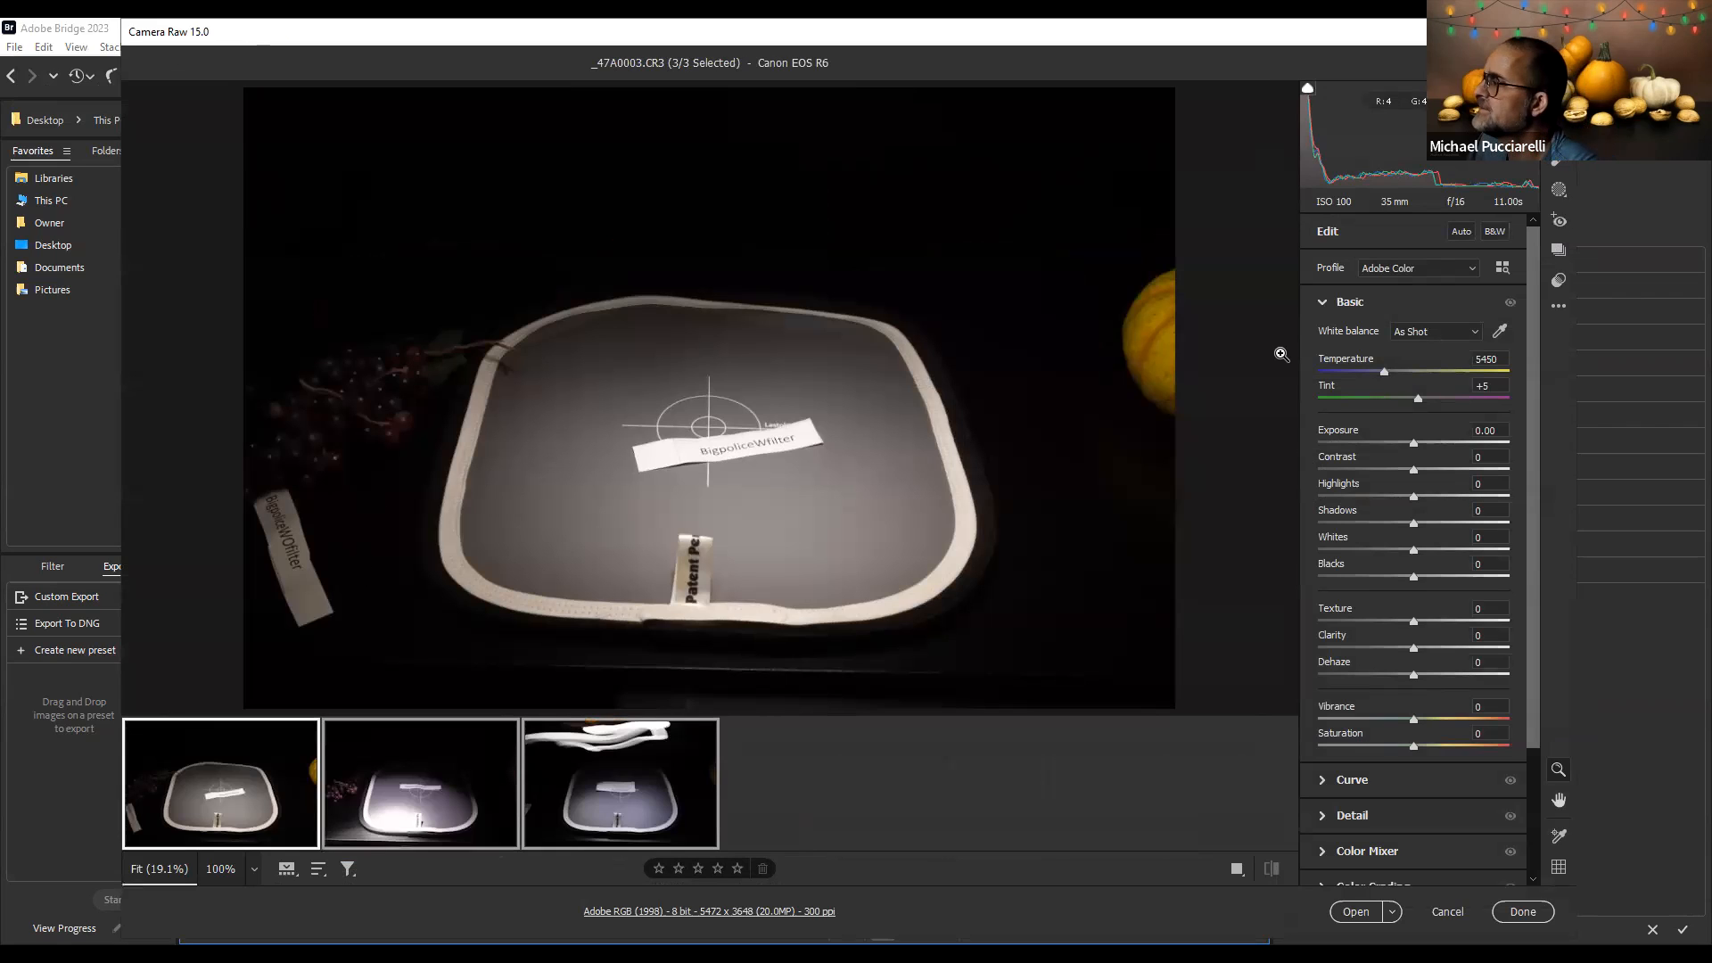
Load the saved BigpoliceWfilter settings onto the three selected photos and accept the edits
left_click(1561, 307)
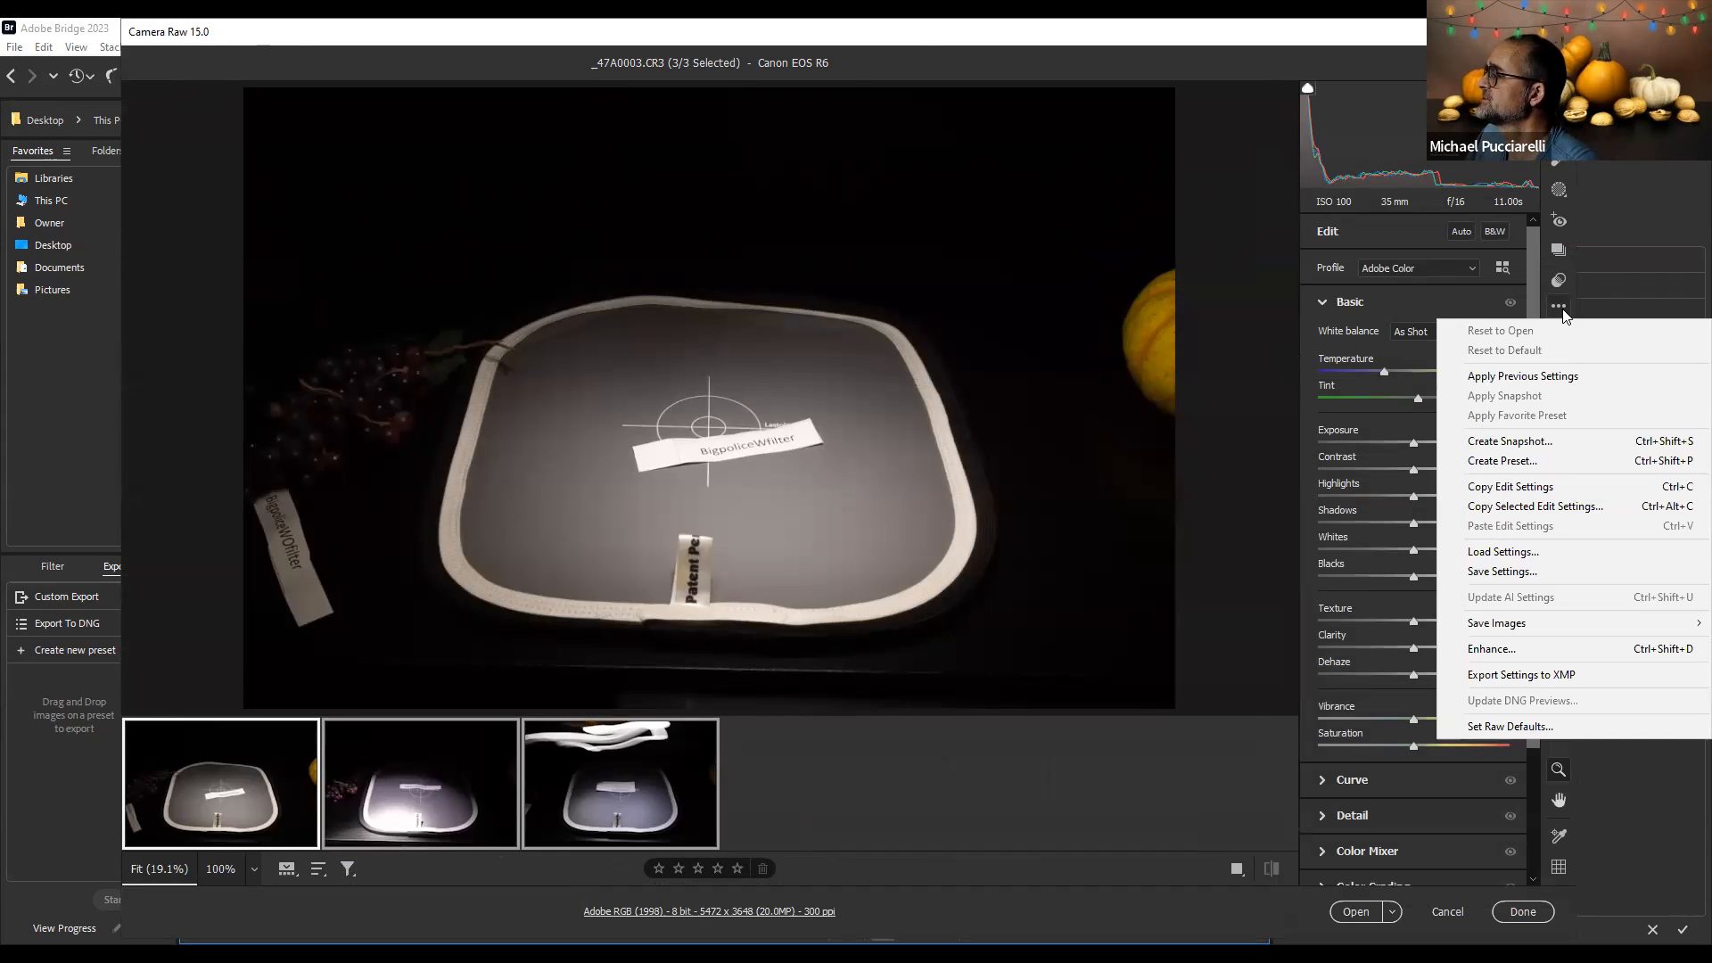
left_click(1505, 552)
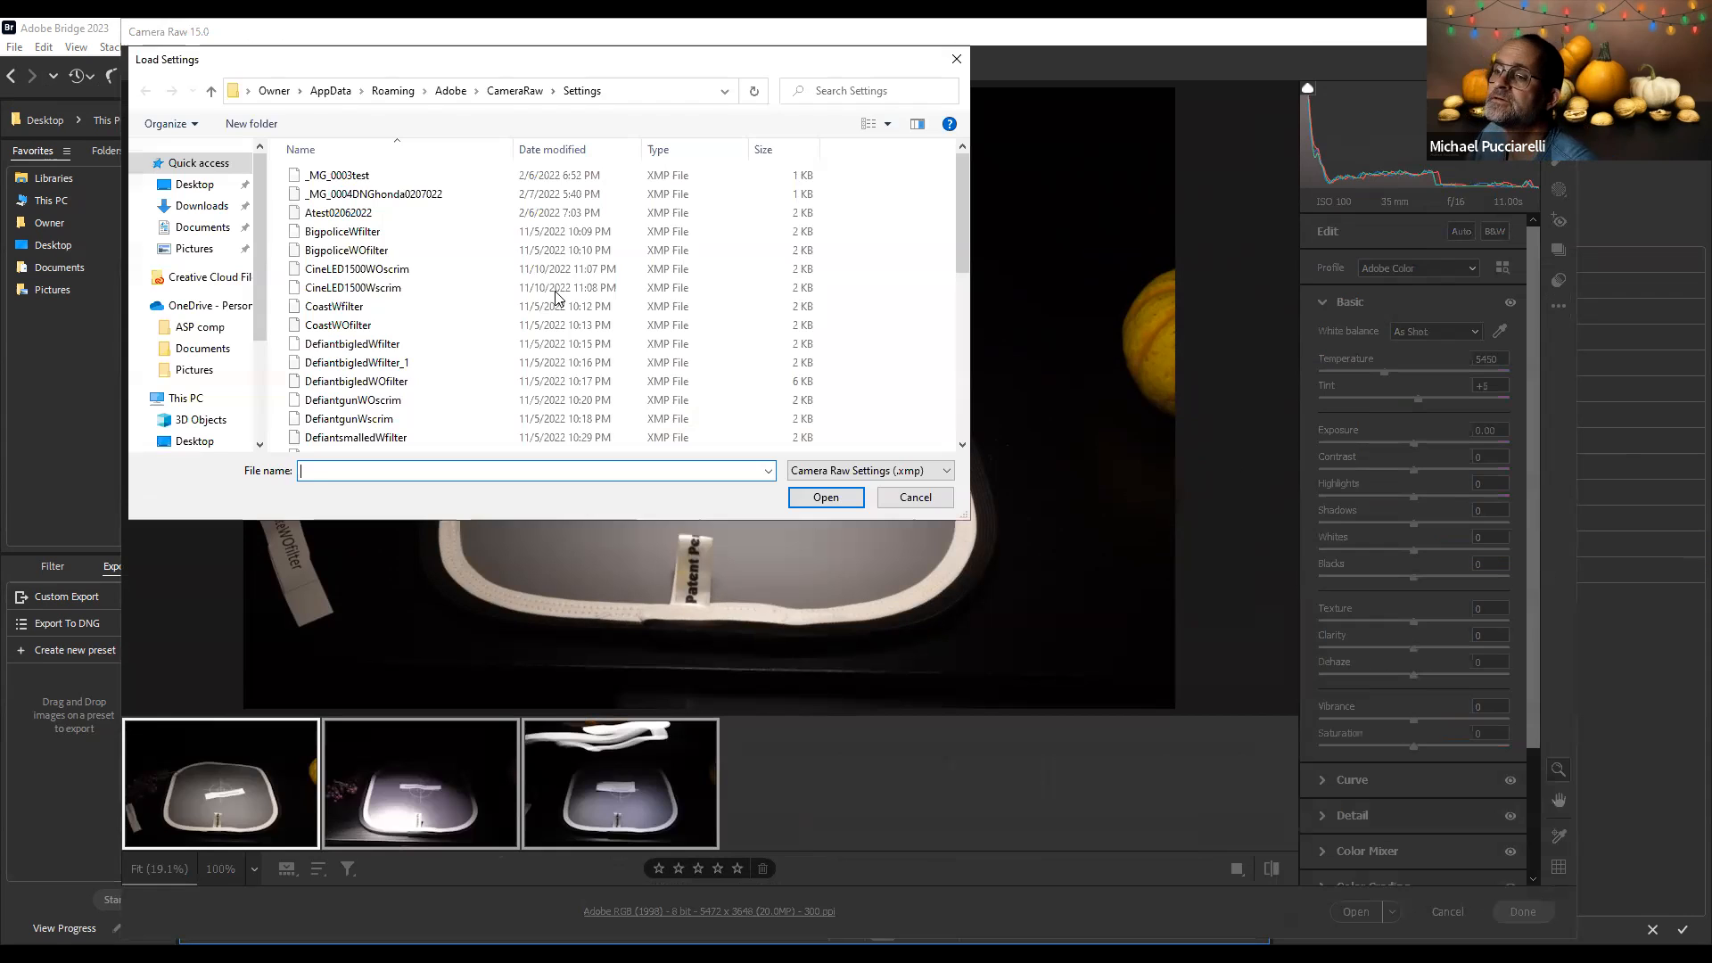
left_click(348, 235)
left_click(827, 499)
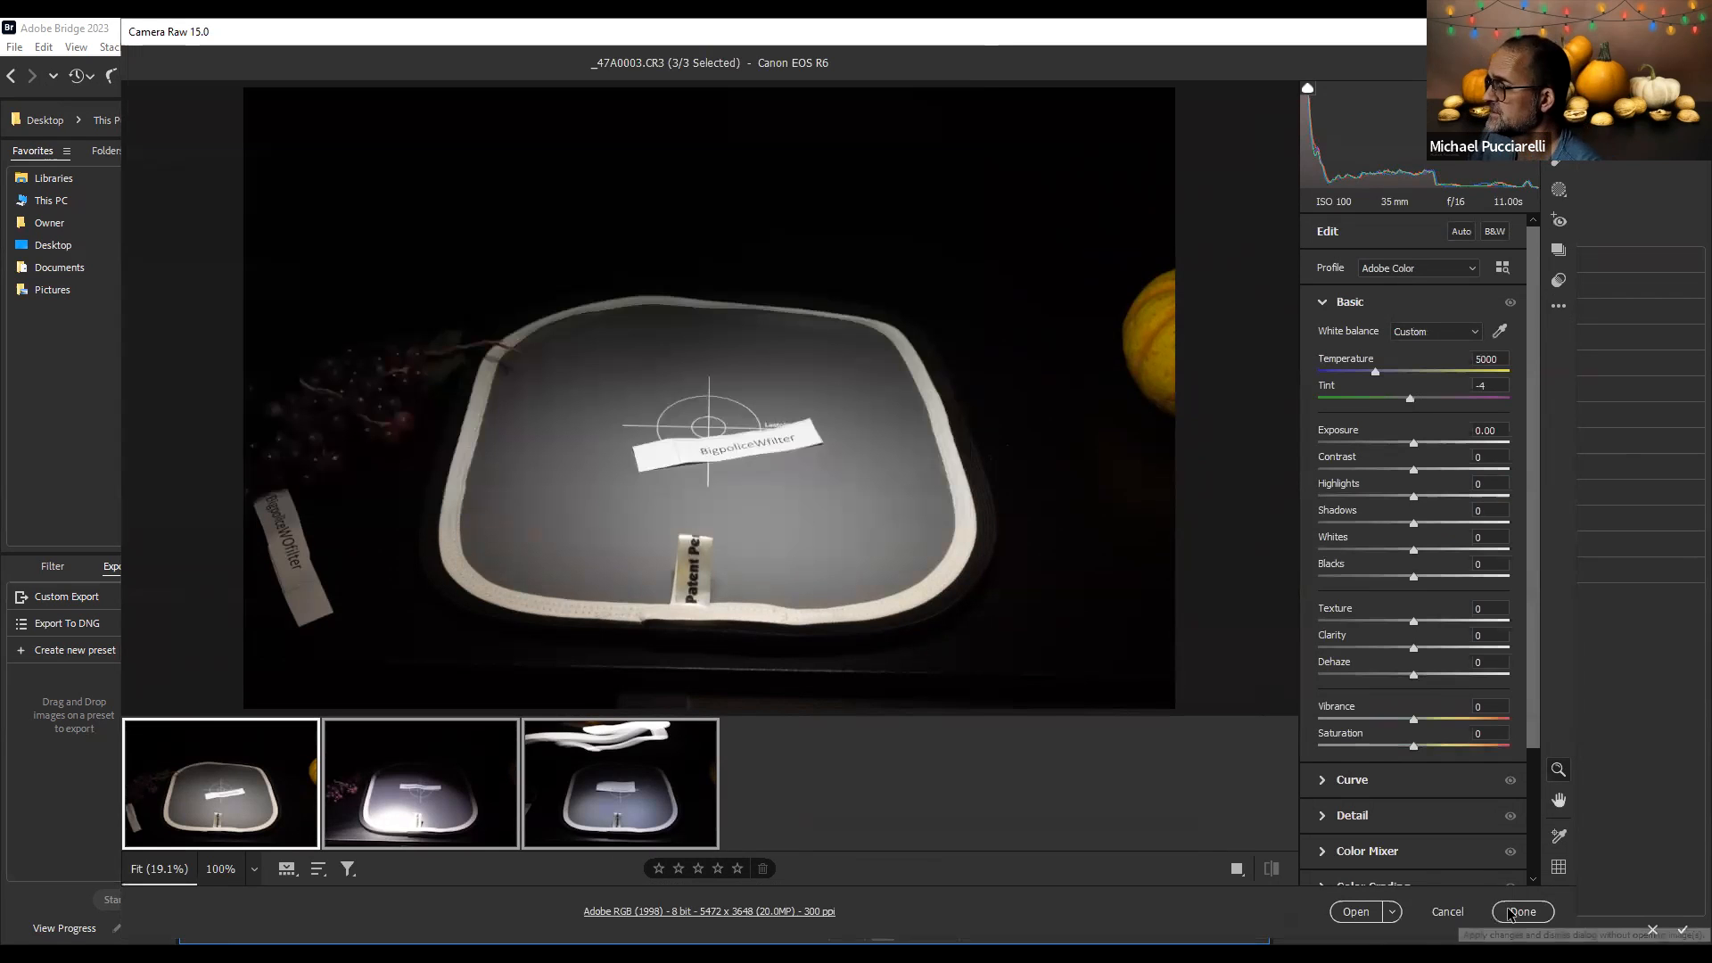
left_click(1510, 912)
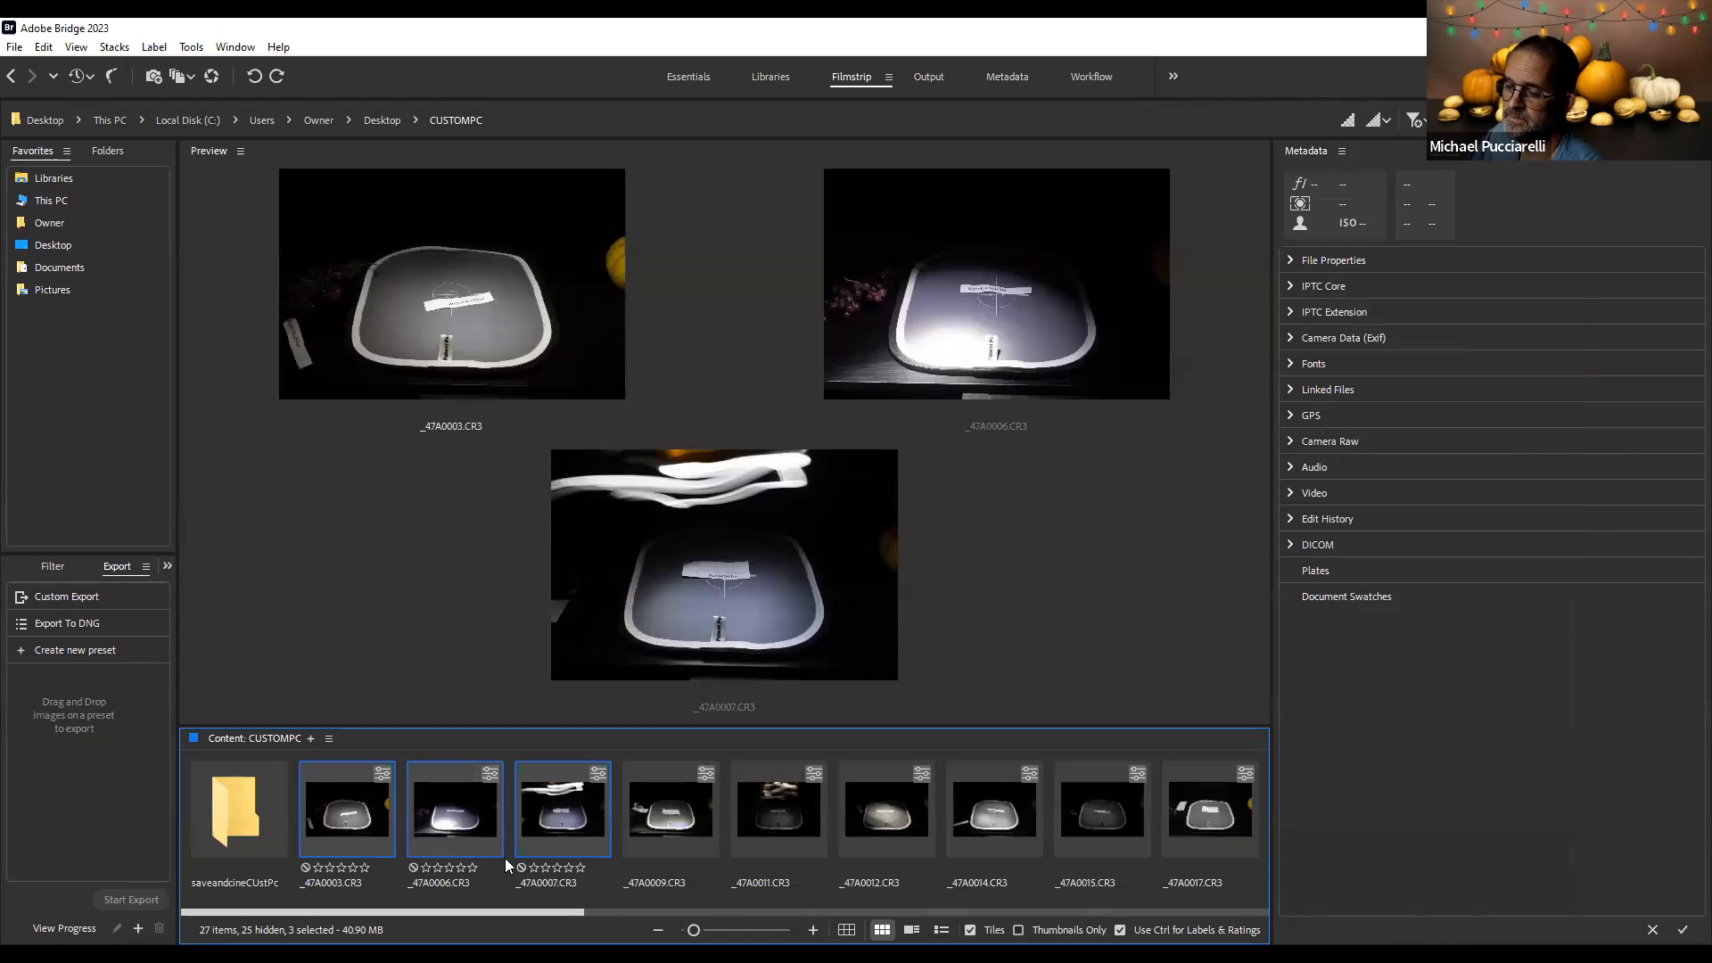
Reopen the three photos in Camera Raw, load the BigpoliceWOfilter settings onto all of them and accept the edits
right_click(351, 818)
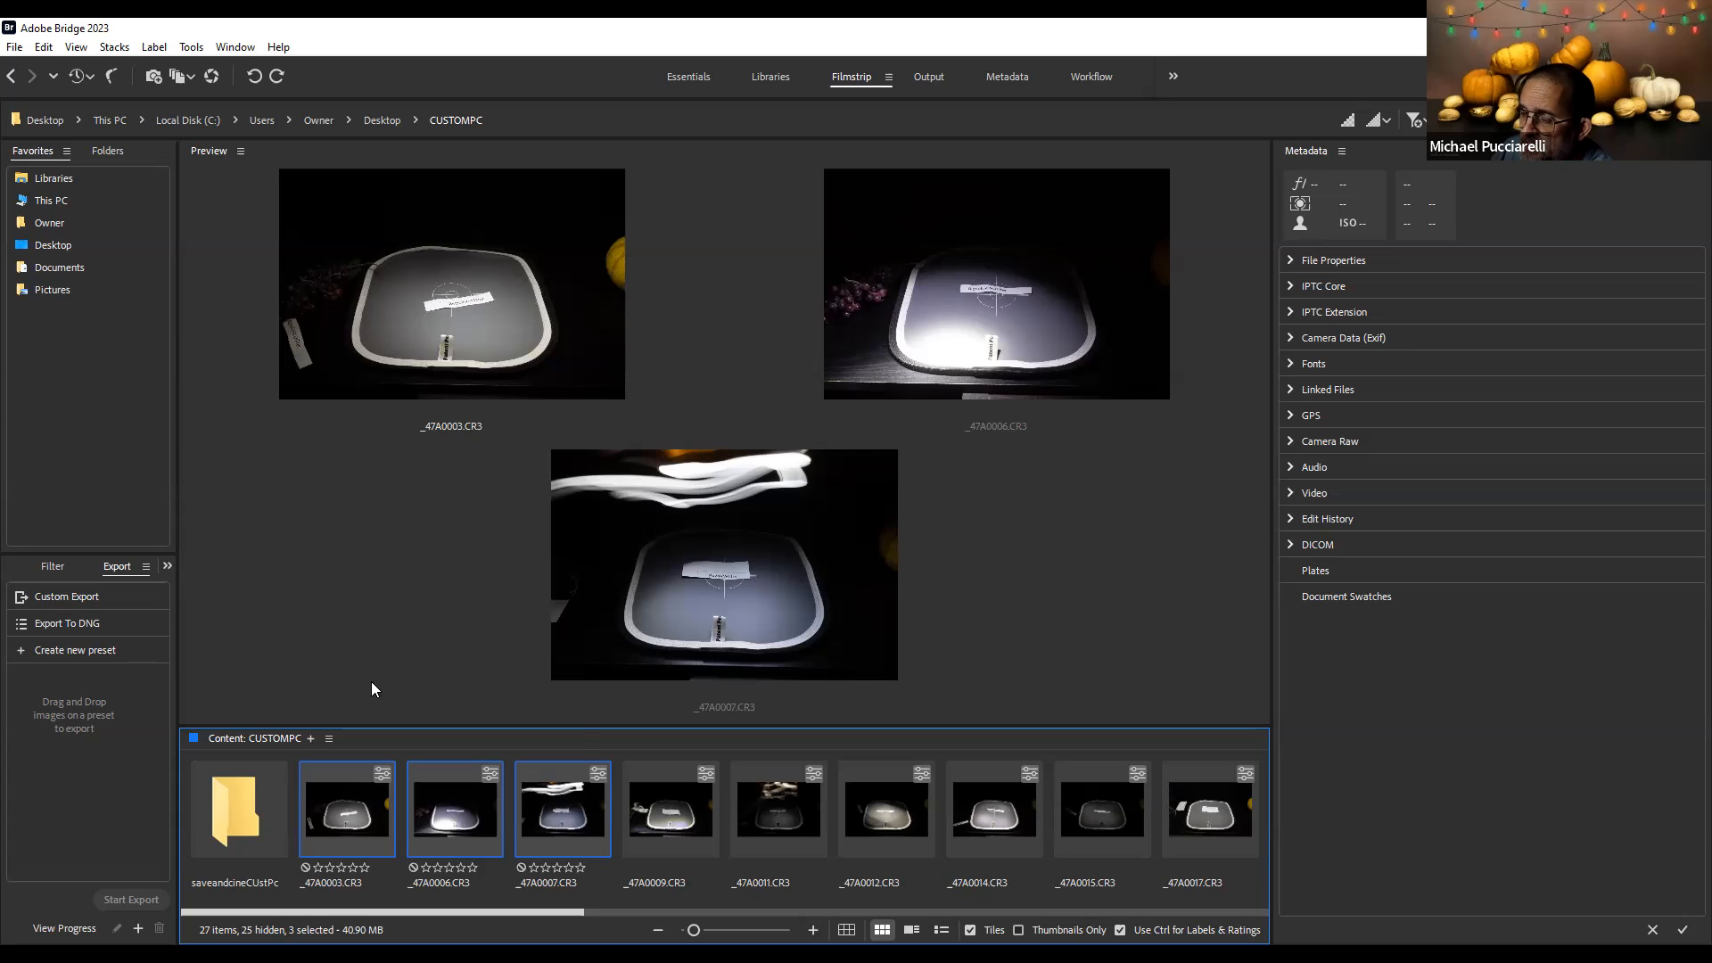
left_click(463, 207)
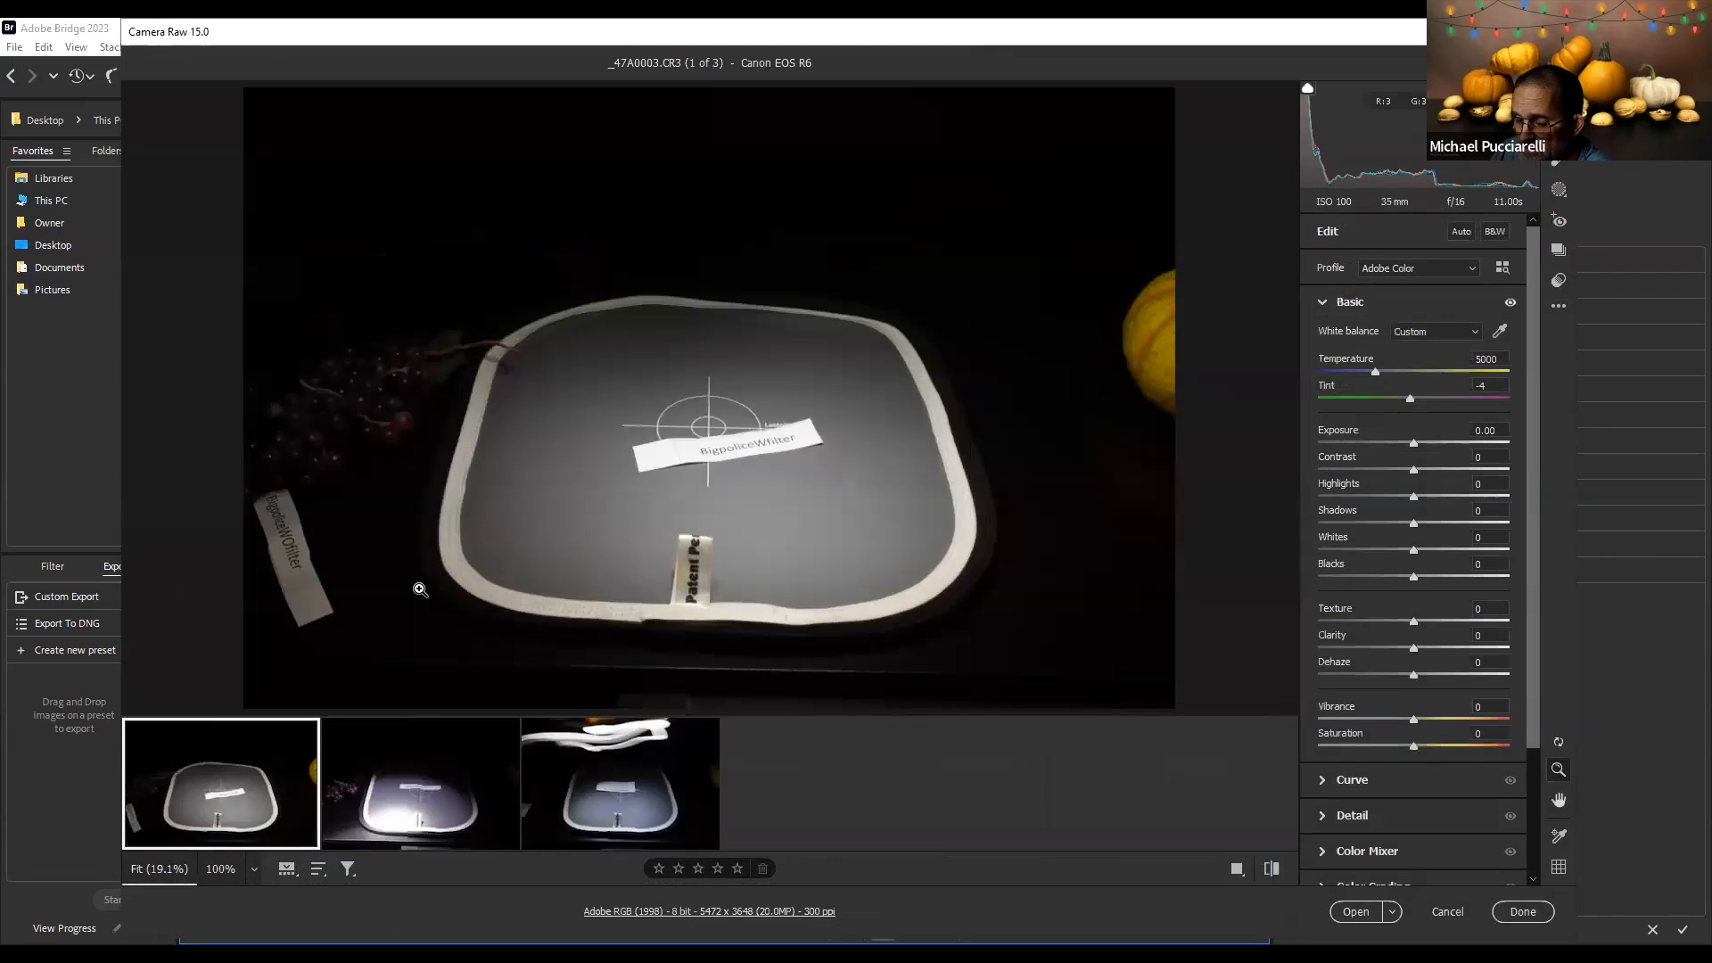
key("ctrl+a")
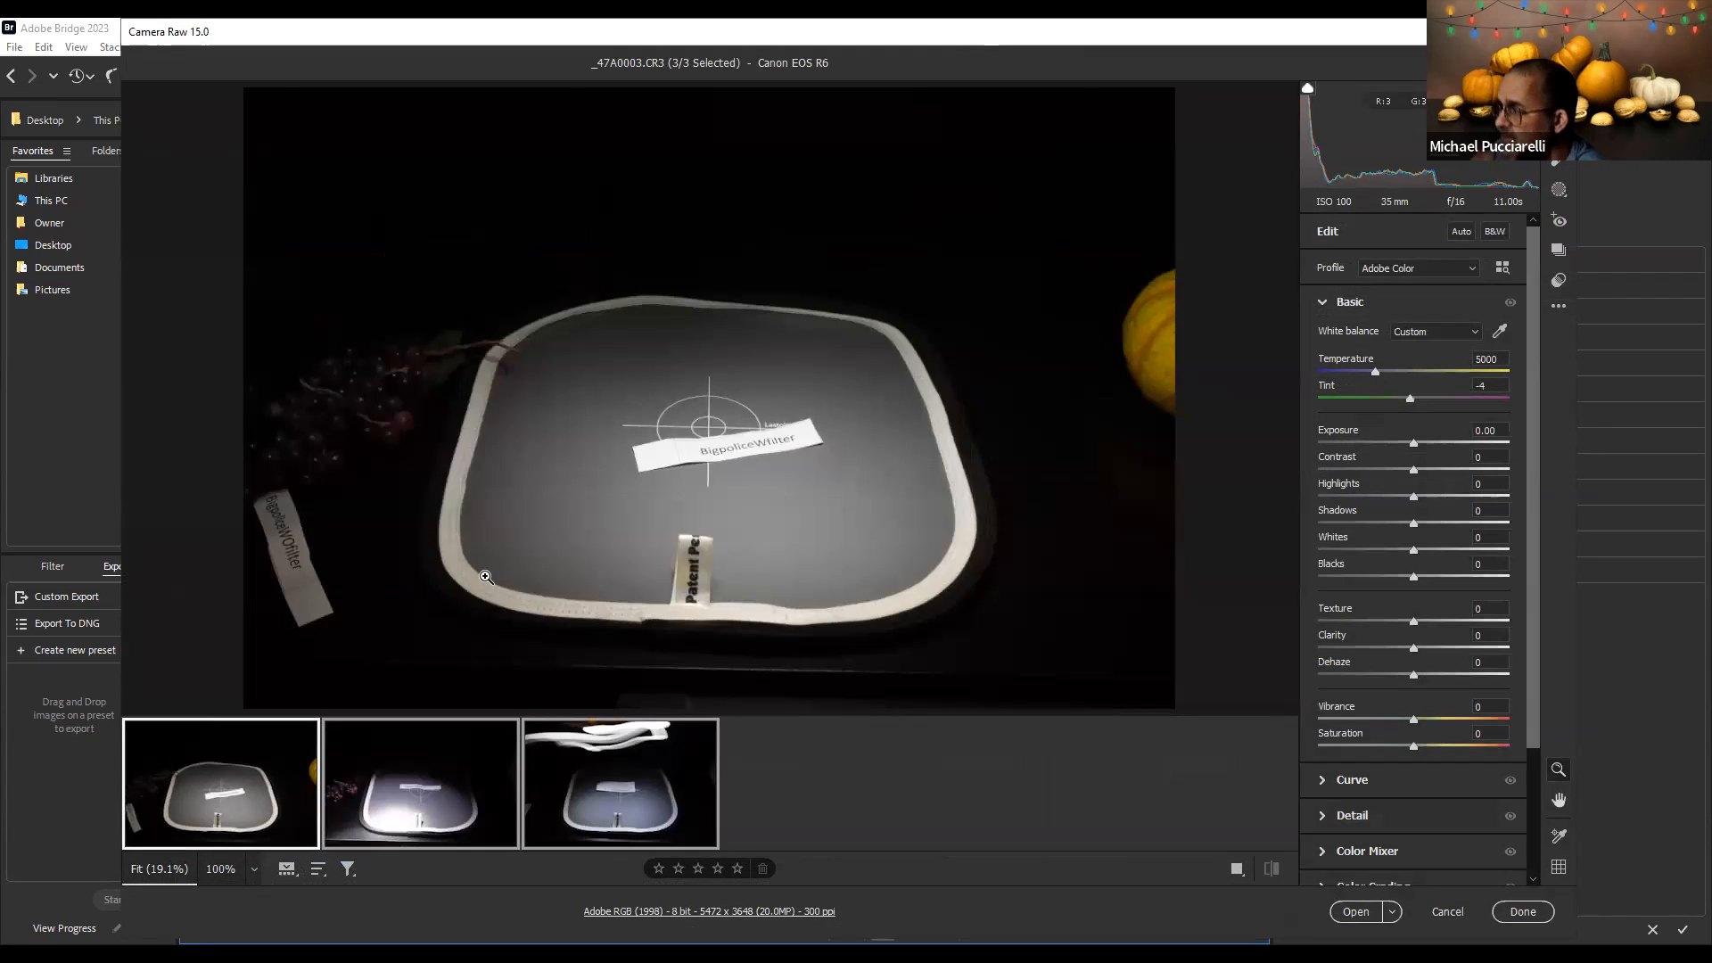
left_click(1559, 309)
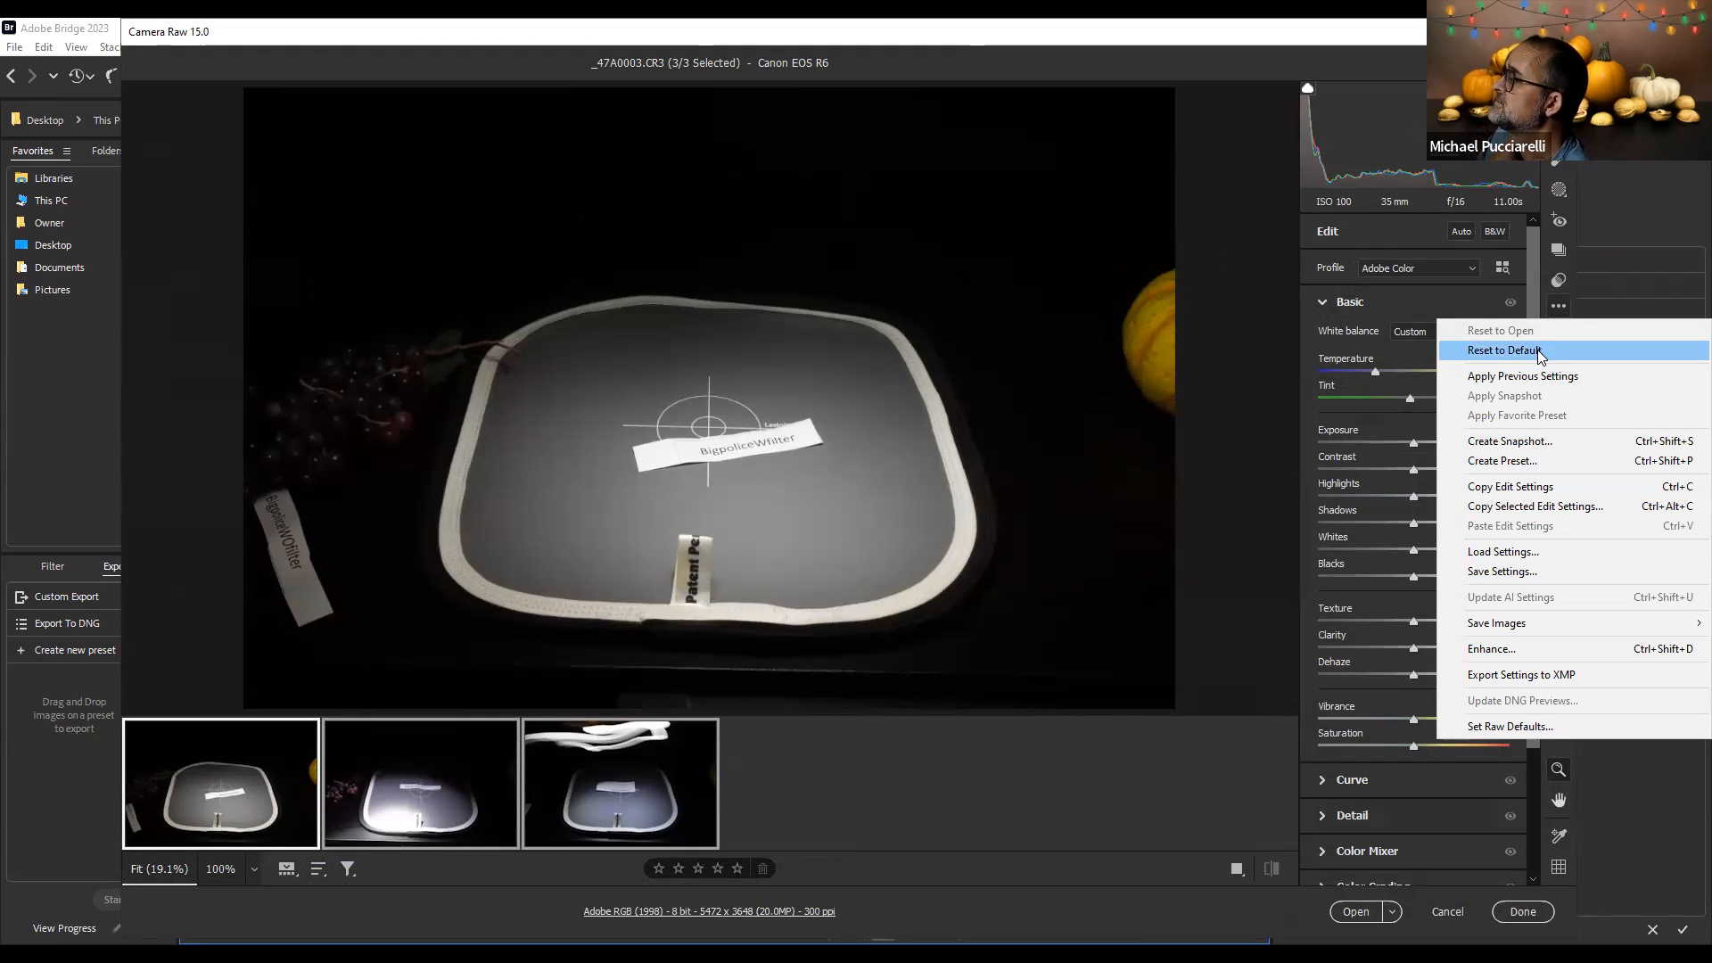
left_click(1525, 556)
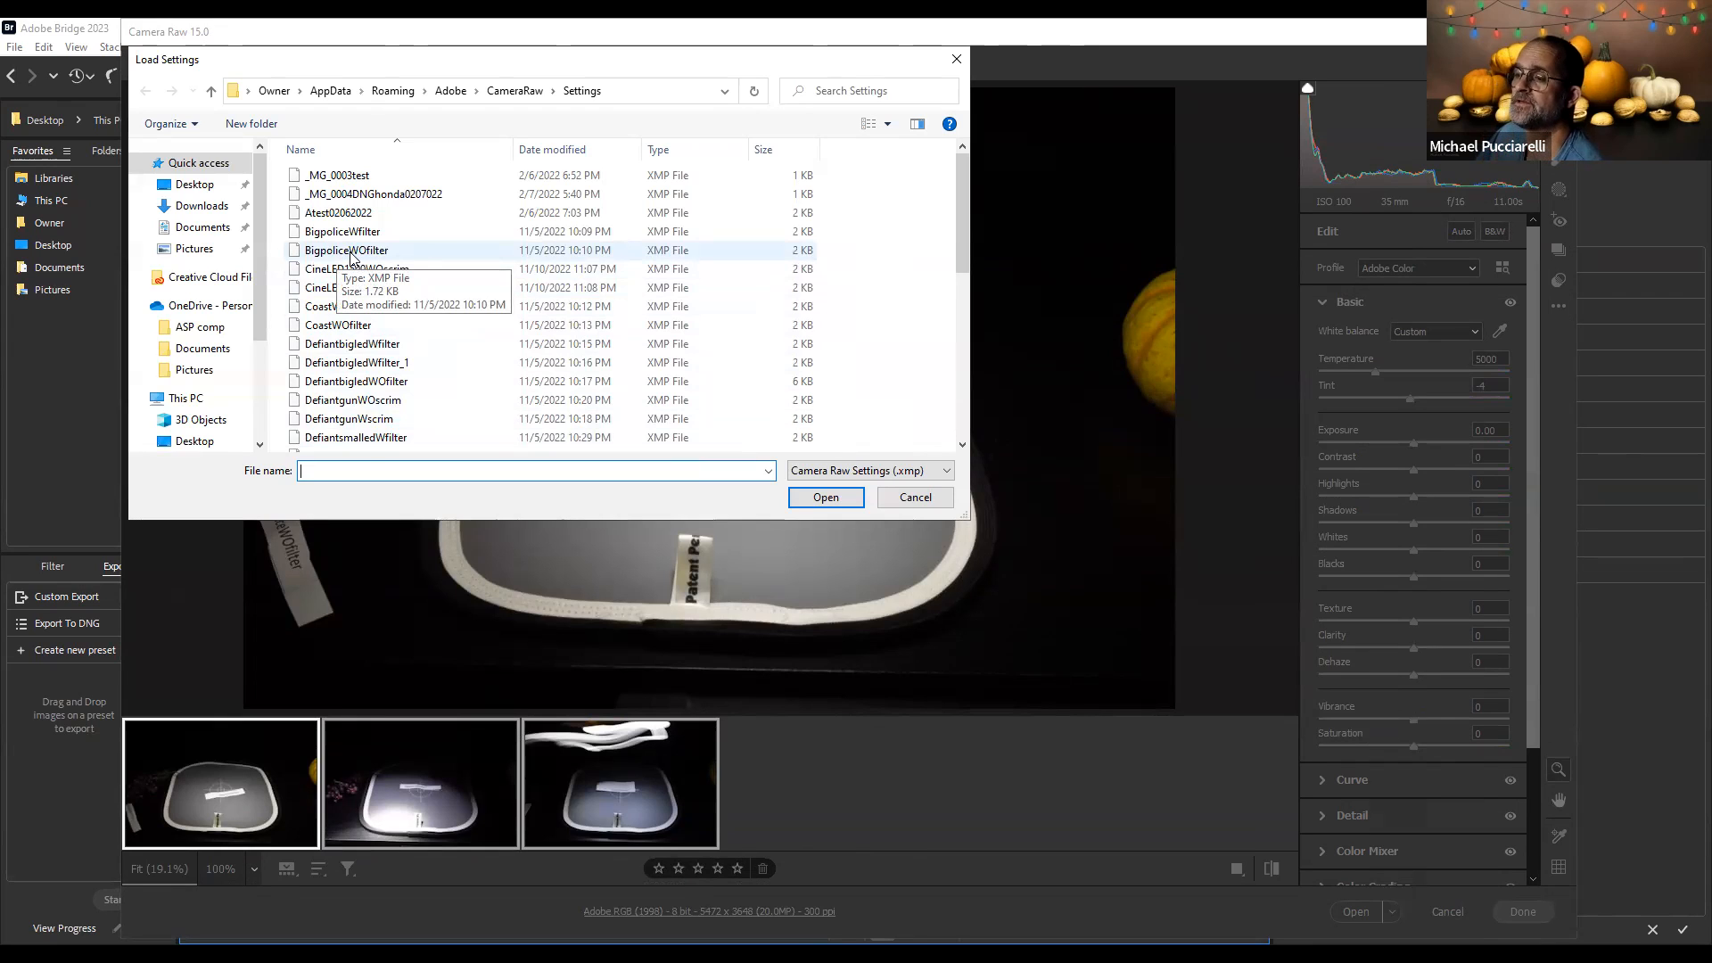
left_click(352, 254)
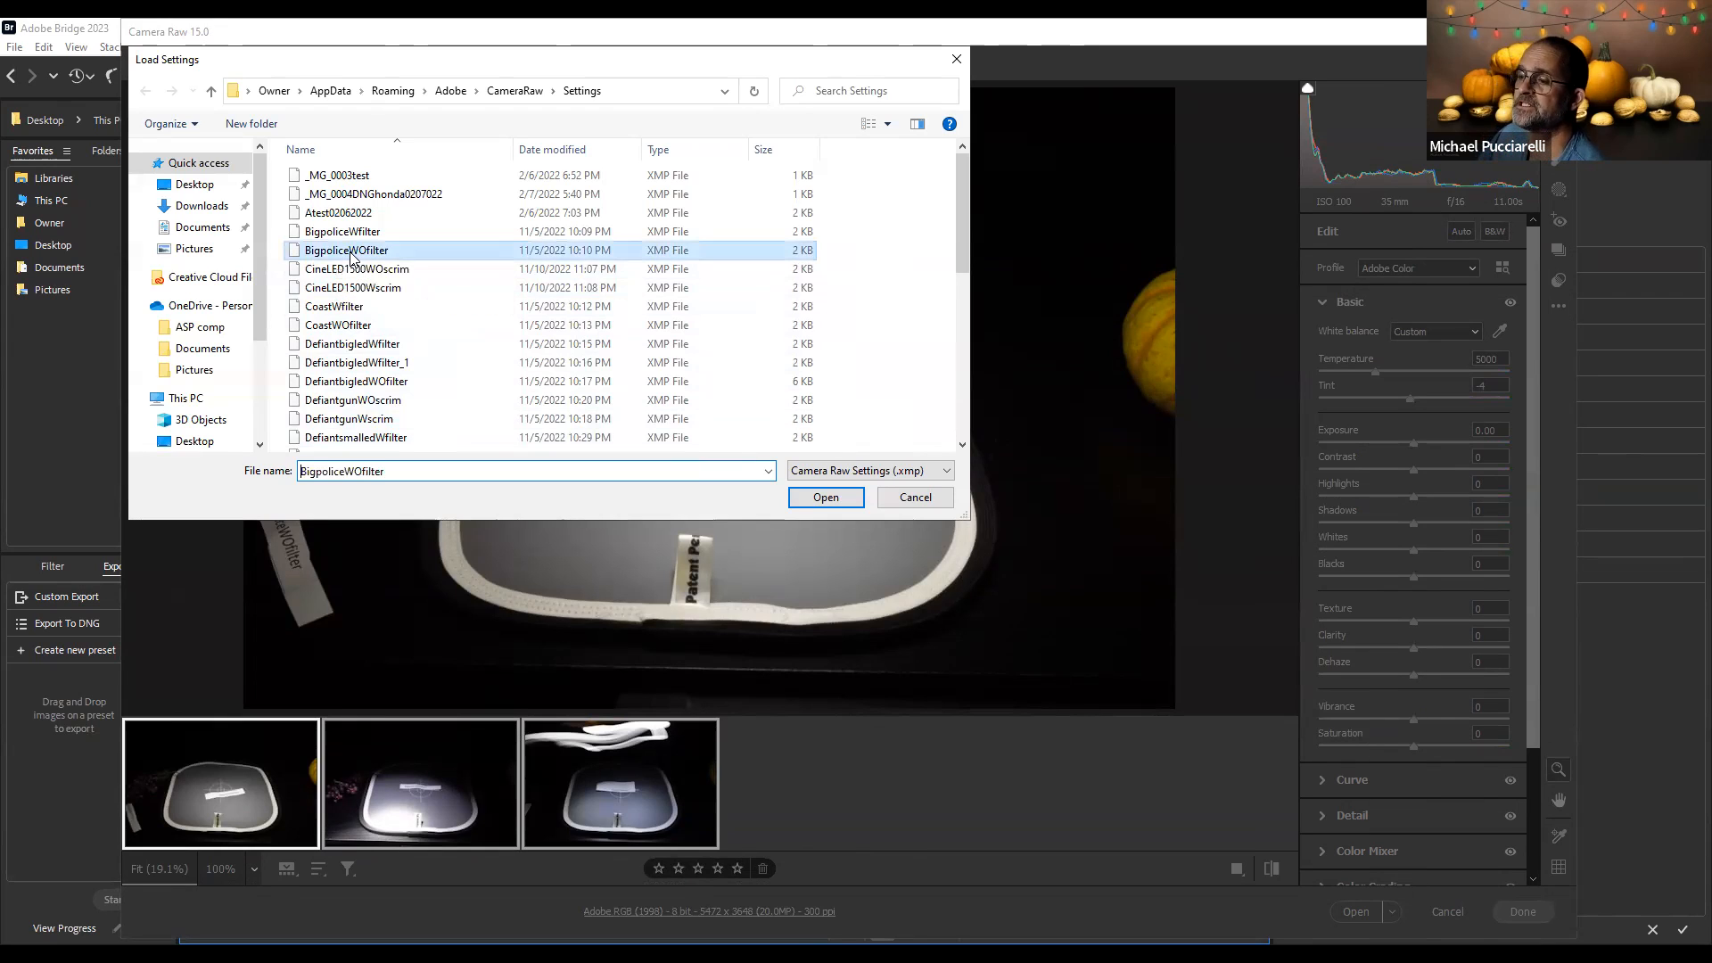
left_click(845, 499)
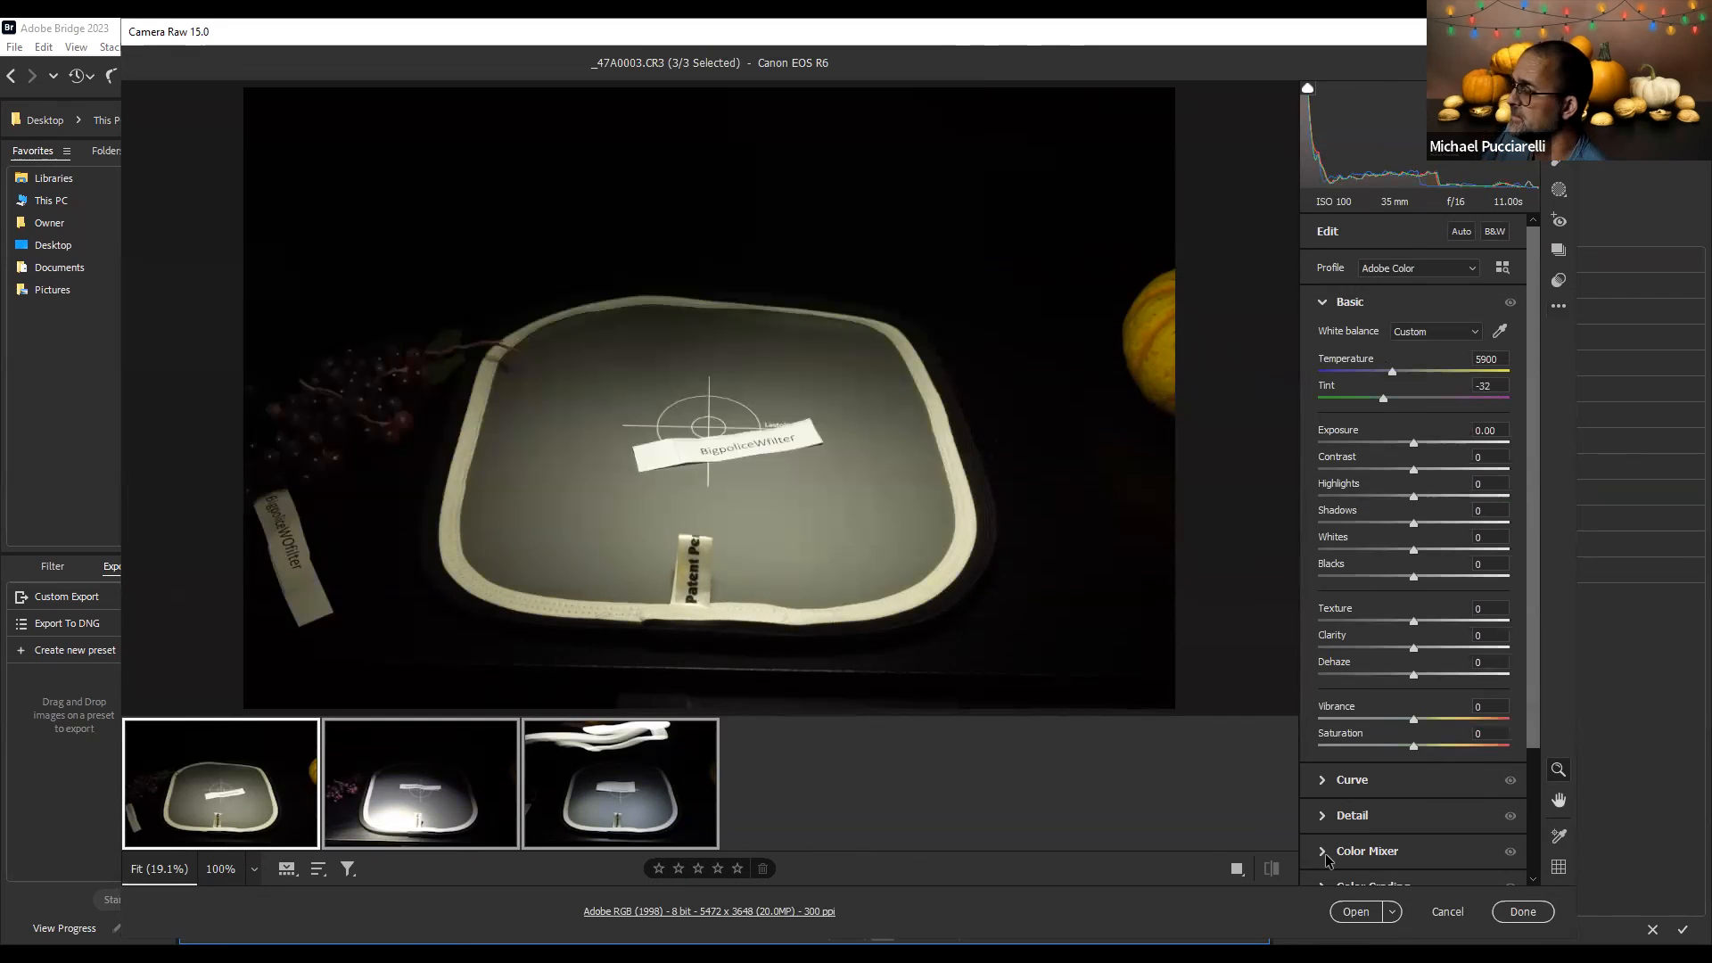
left_click(1508, 916)
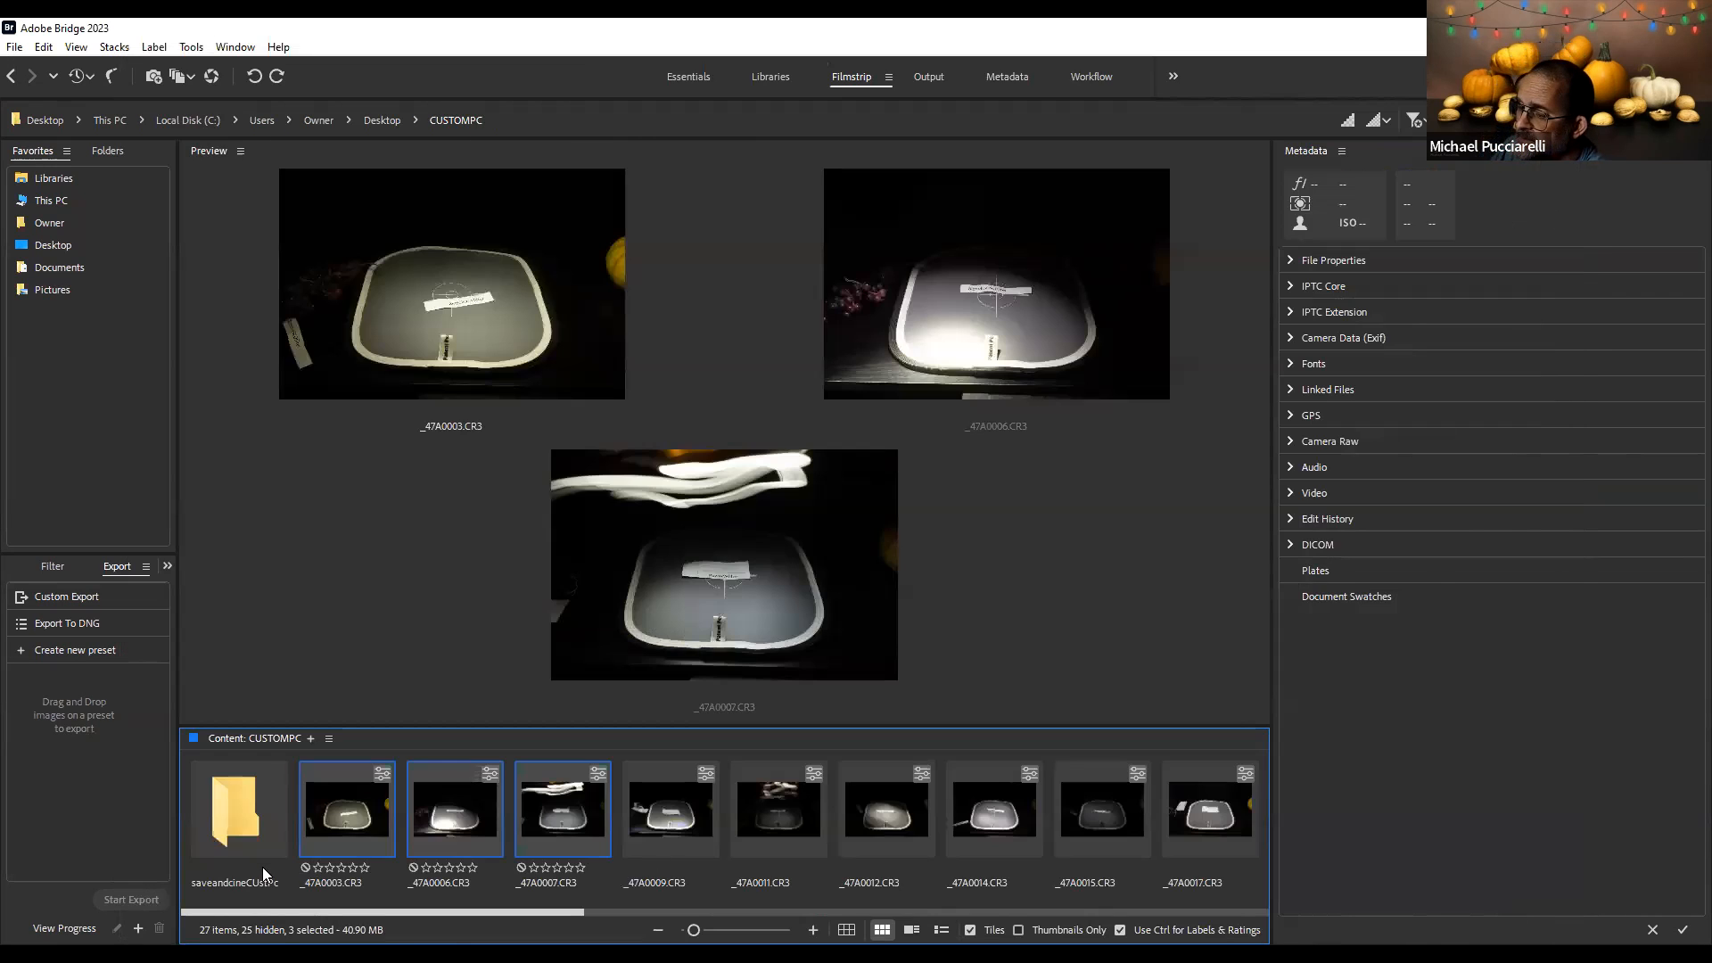
Reopen the three photos in Camera Raw, reset all of them to their default settings and accept the change
right_click(355, 806)
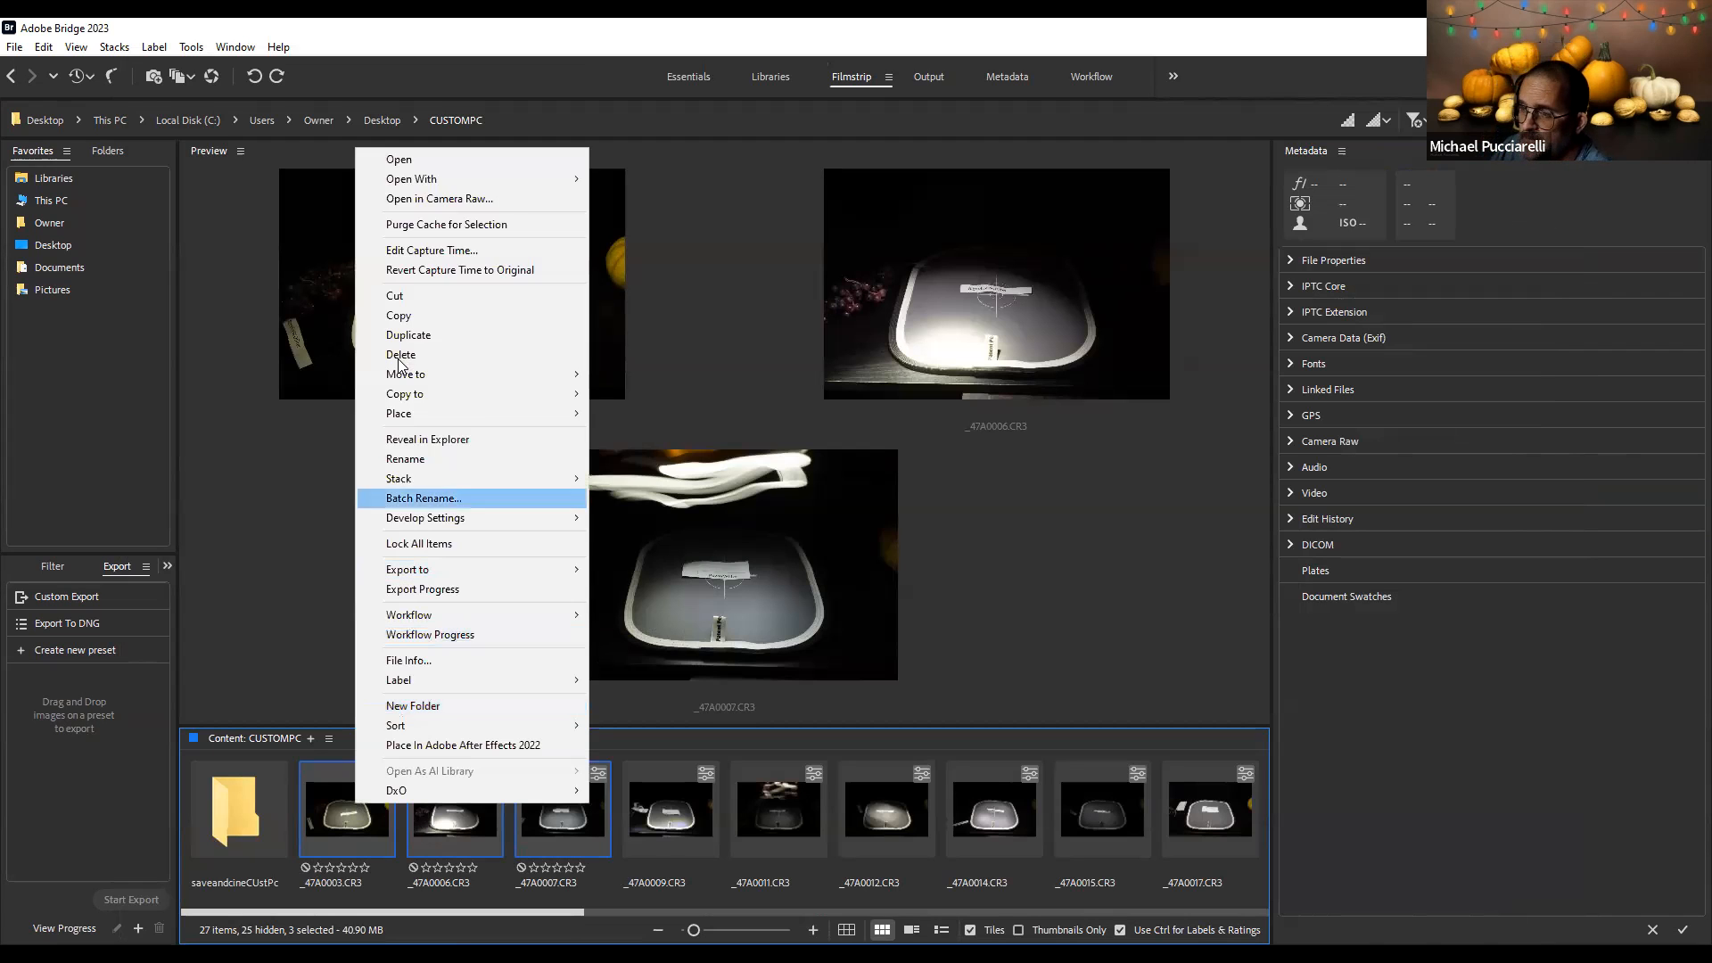
left_click(444, 200)
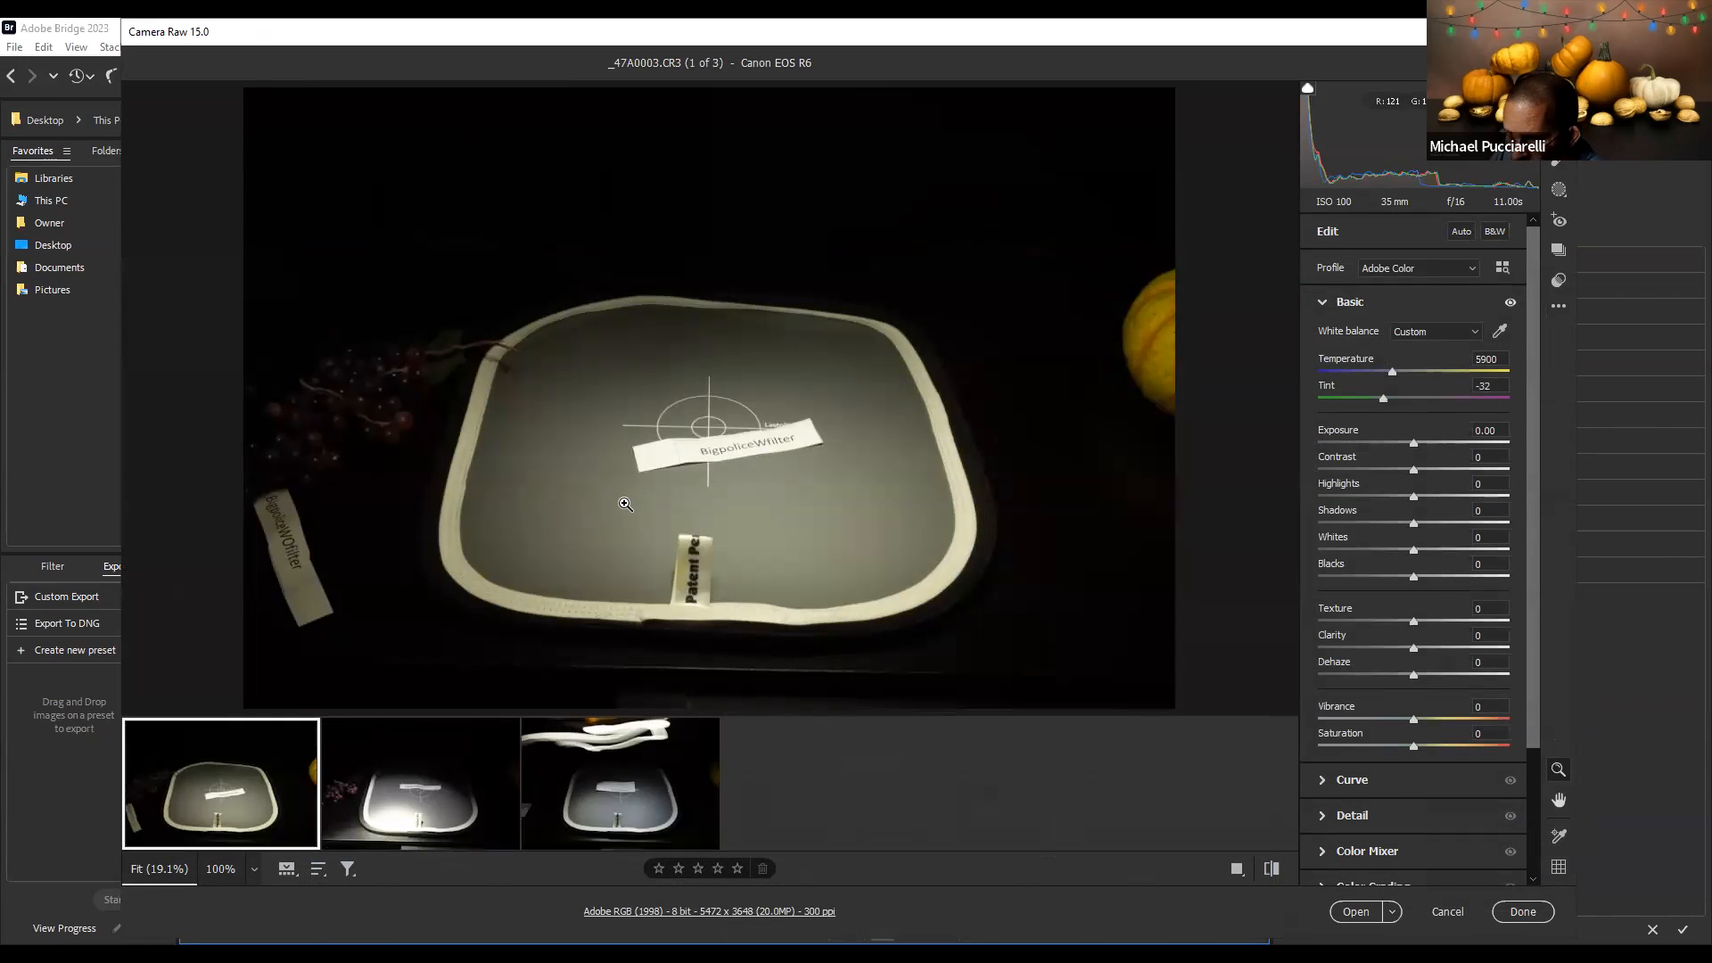
key("ctrl+a")
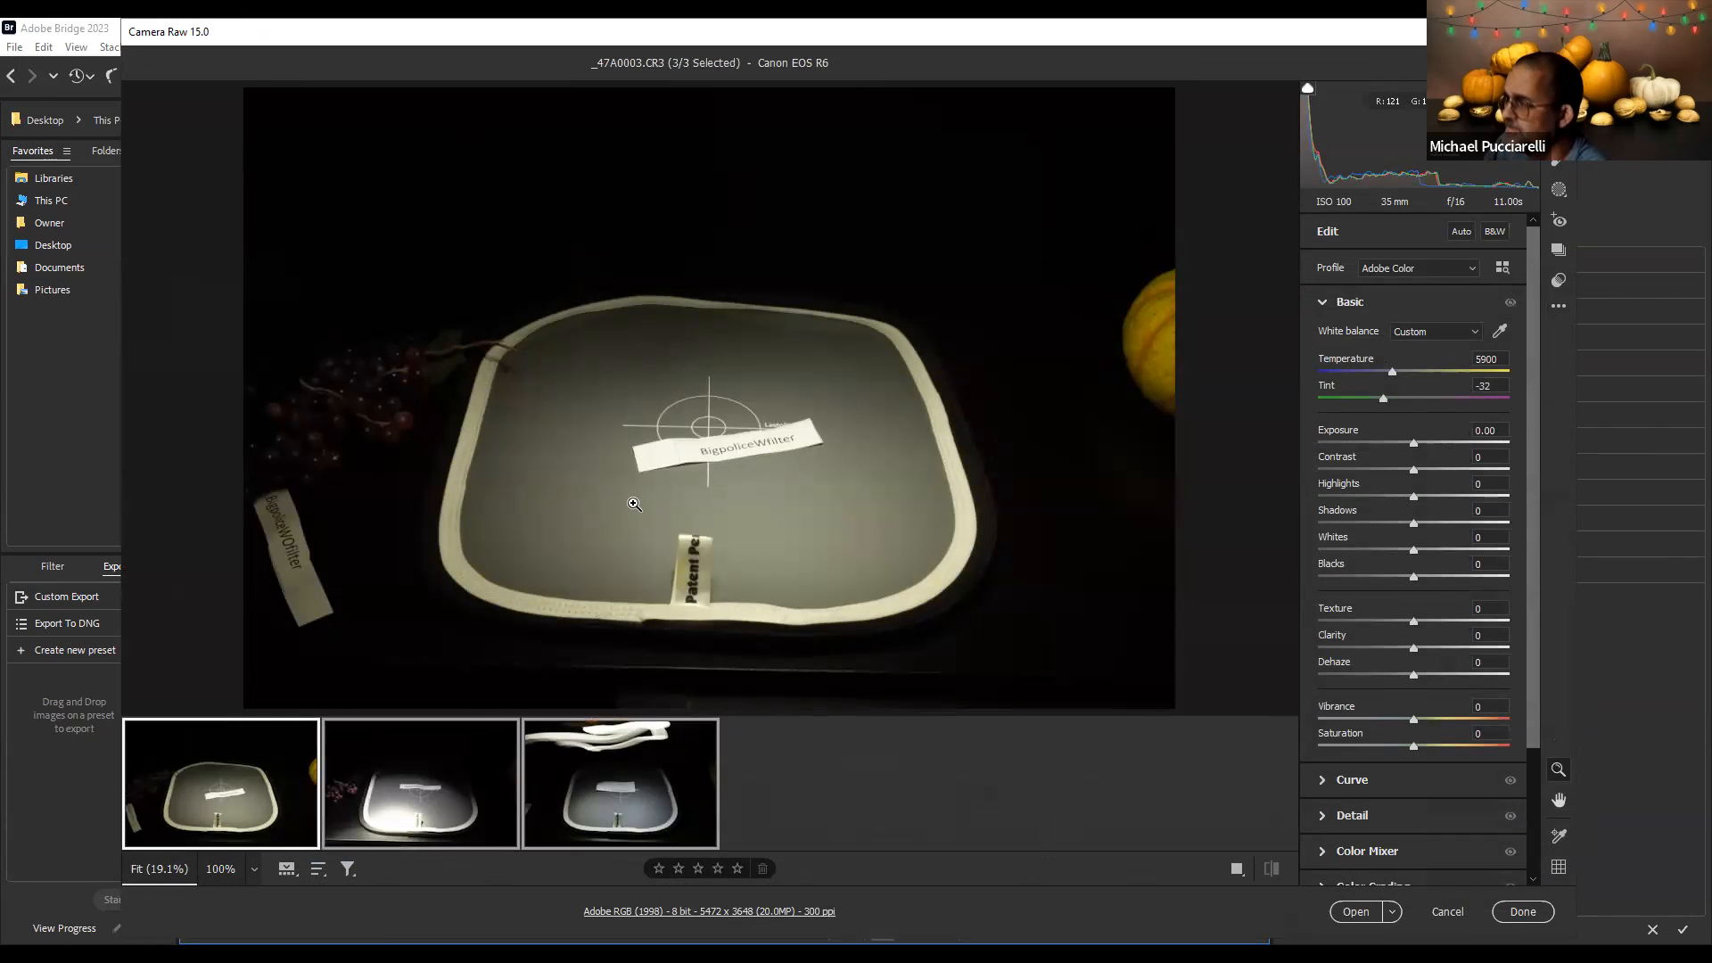
left_click(1556, 313)
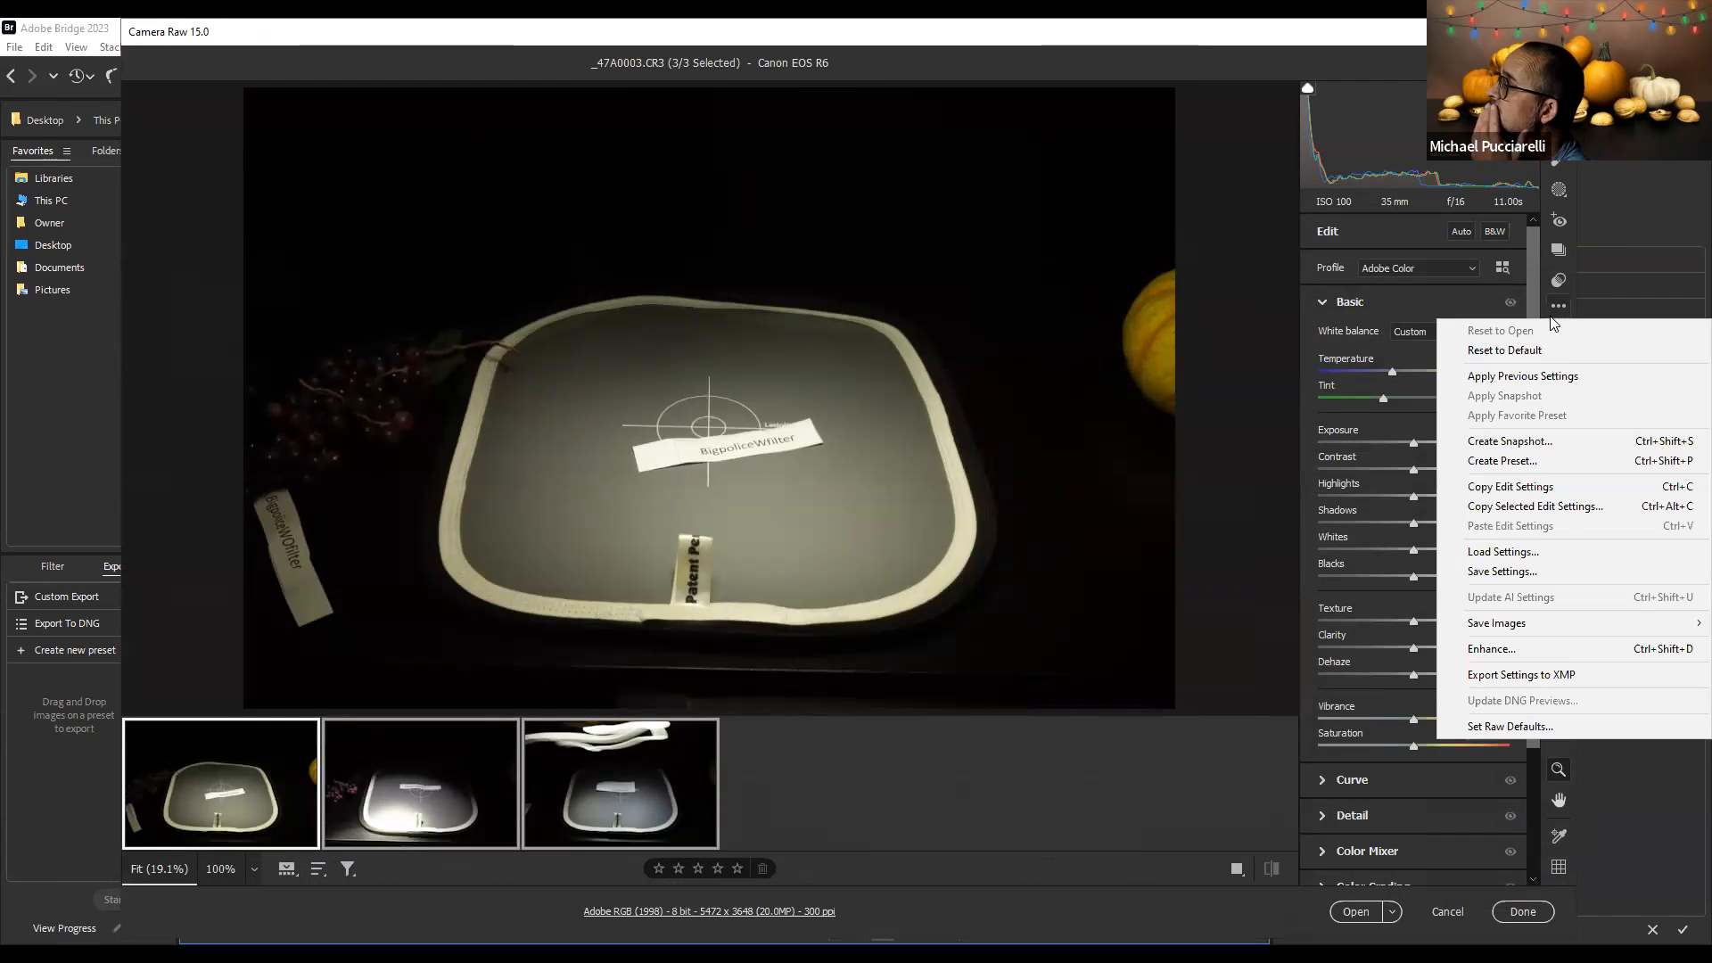
left_click(1513, 351)
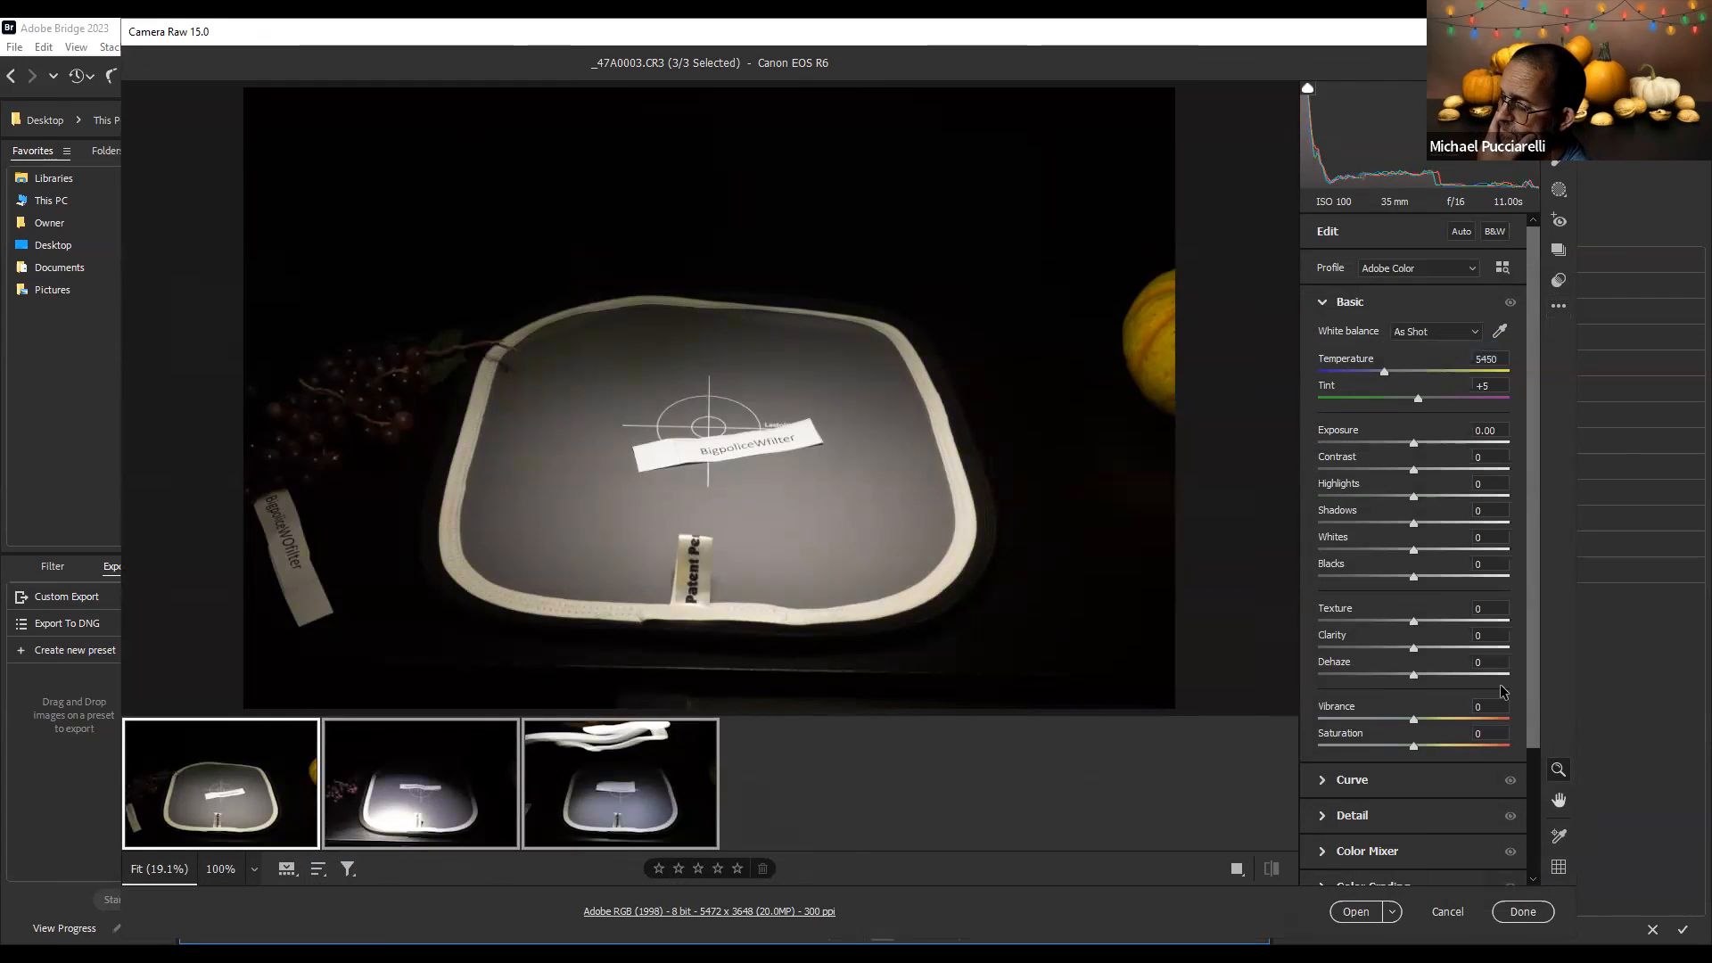
left_click(1524, 910)
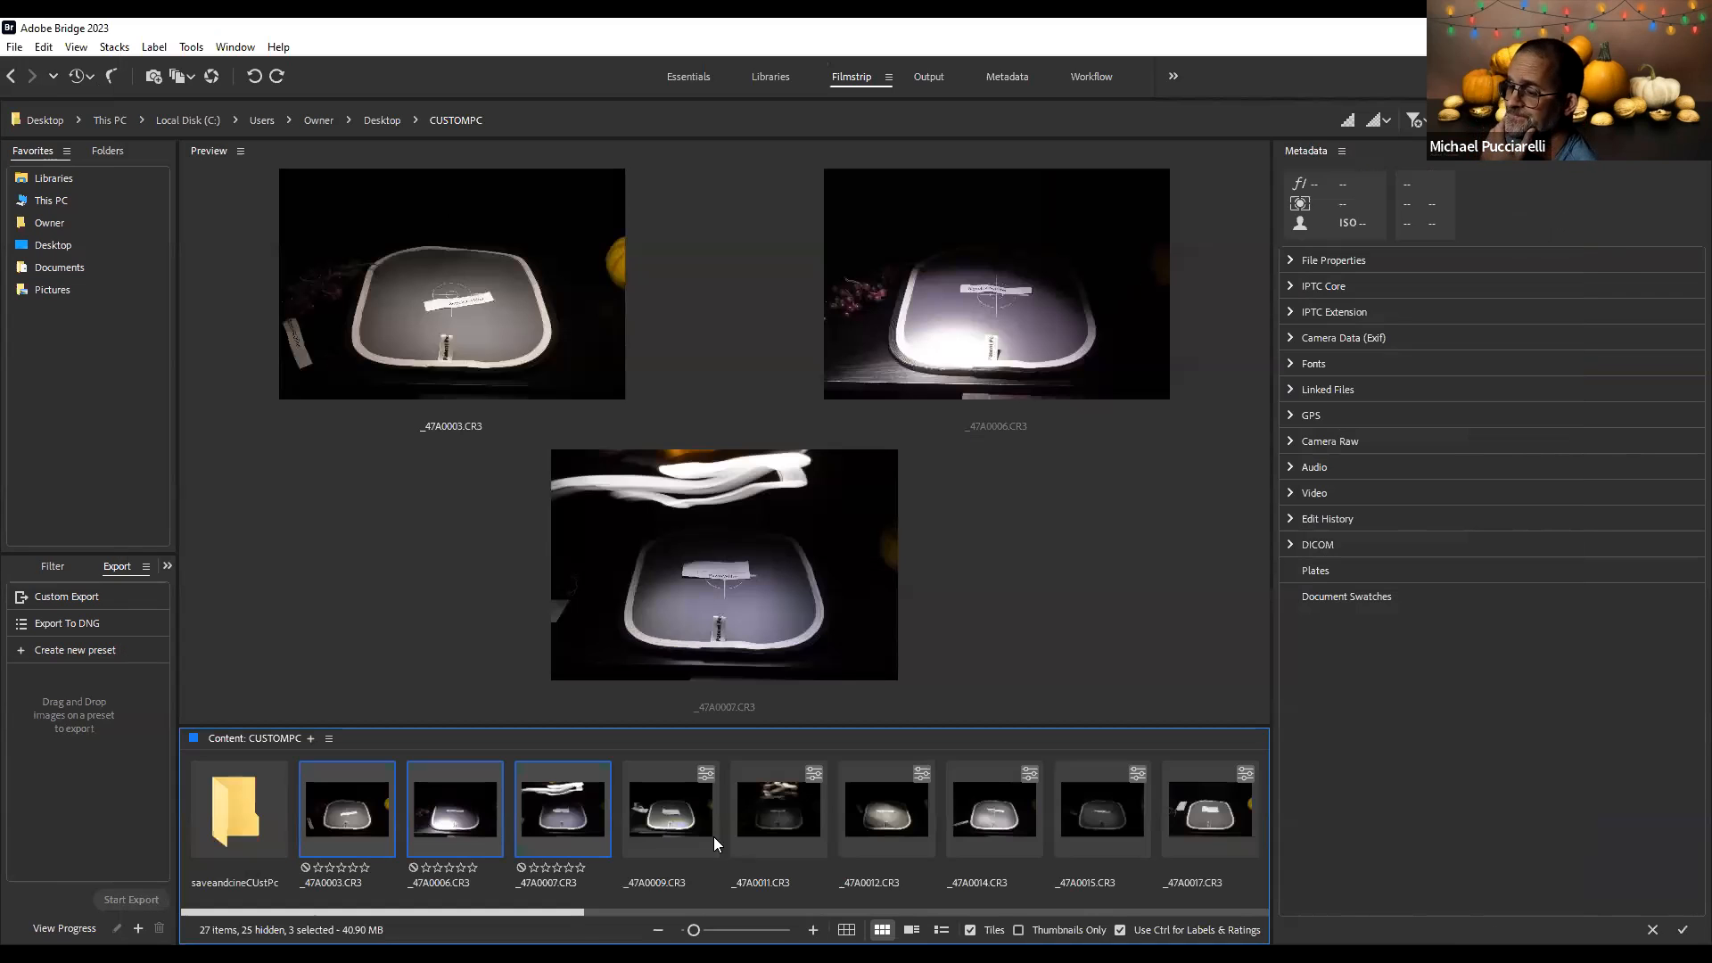
Reopen the three photos in Camera Raw, load the CineLED1500WOscrim settings onto all of them and accept the edits
right_click(346, 817)
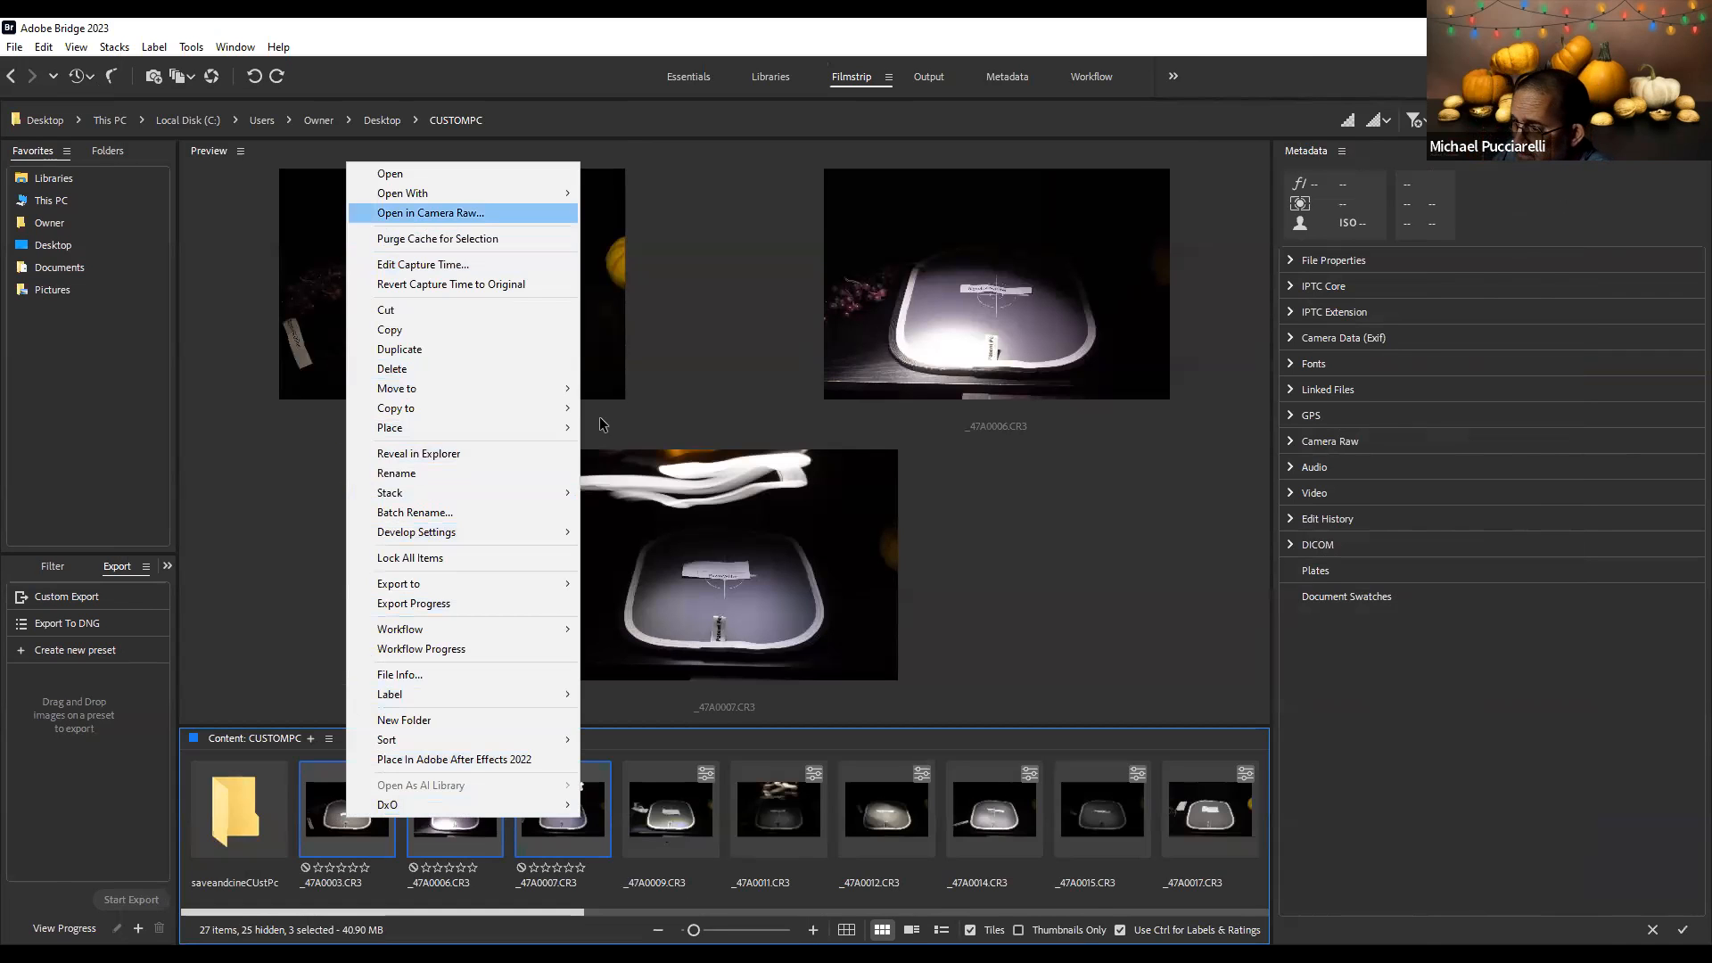
left_click(428, 213)
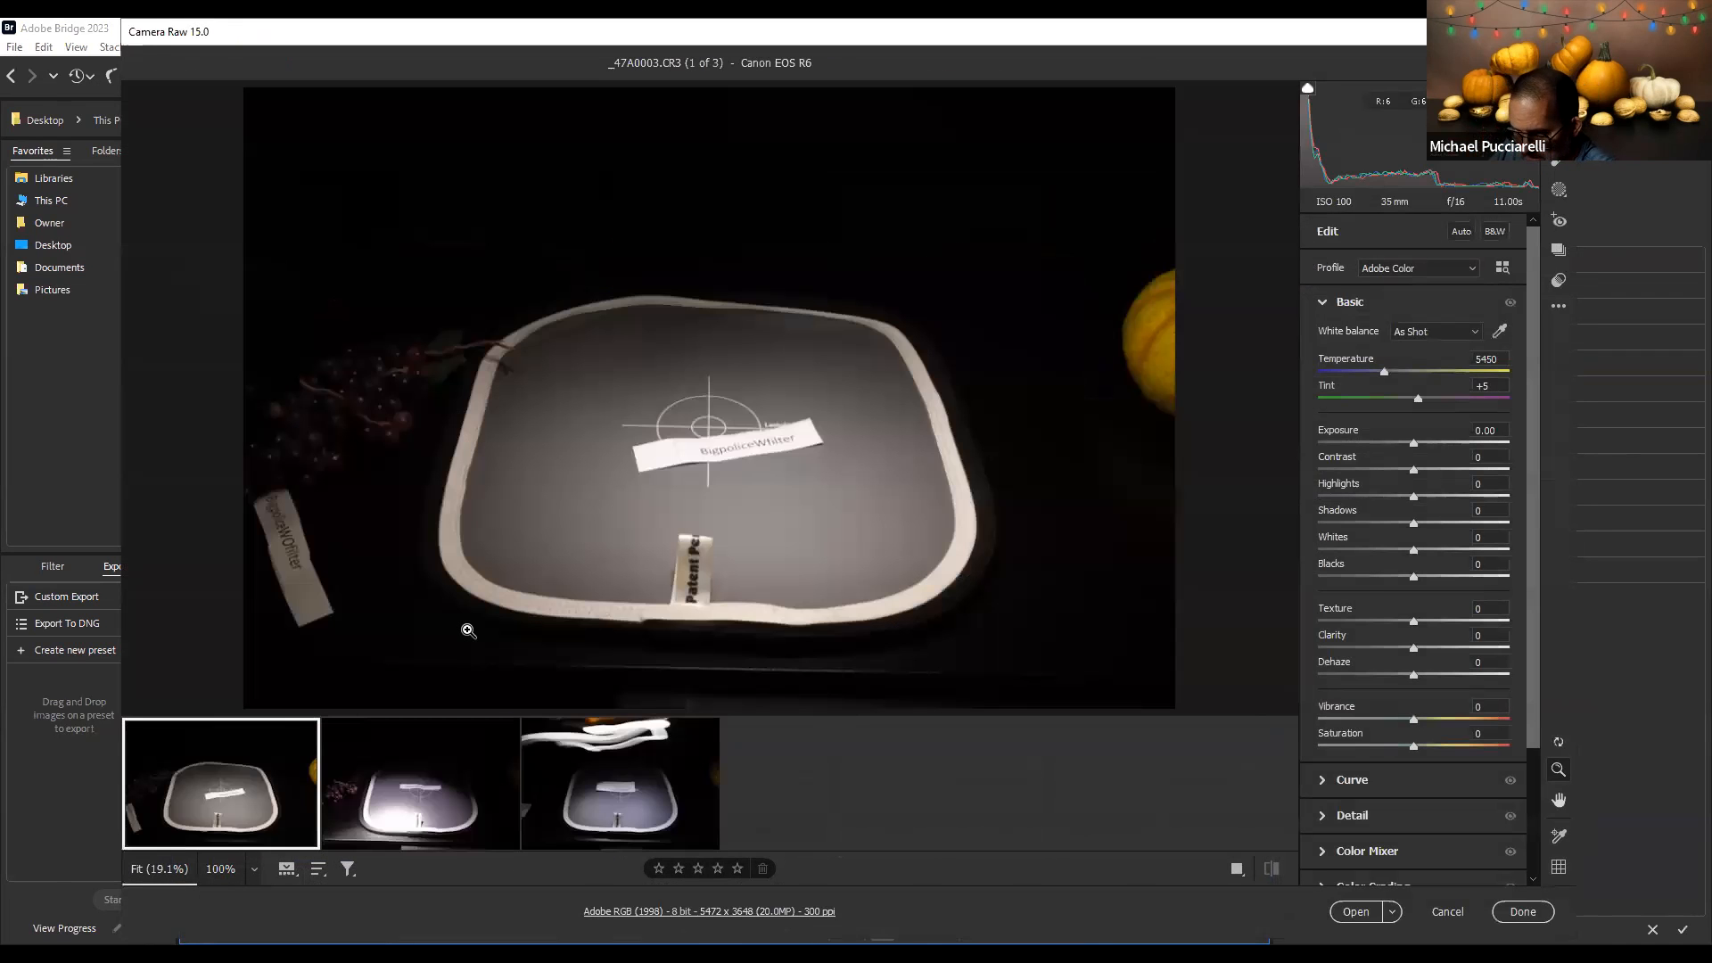
key("ctrl+a")
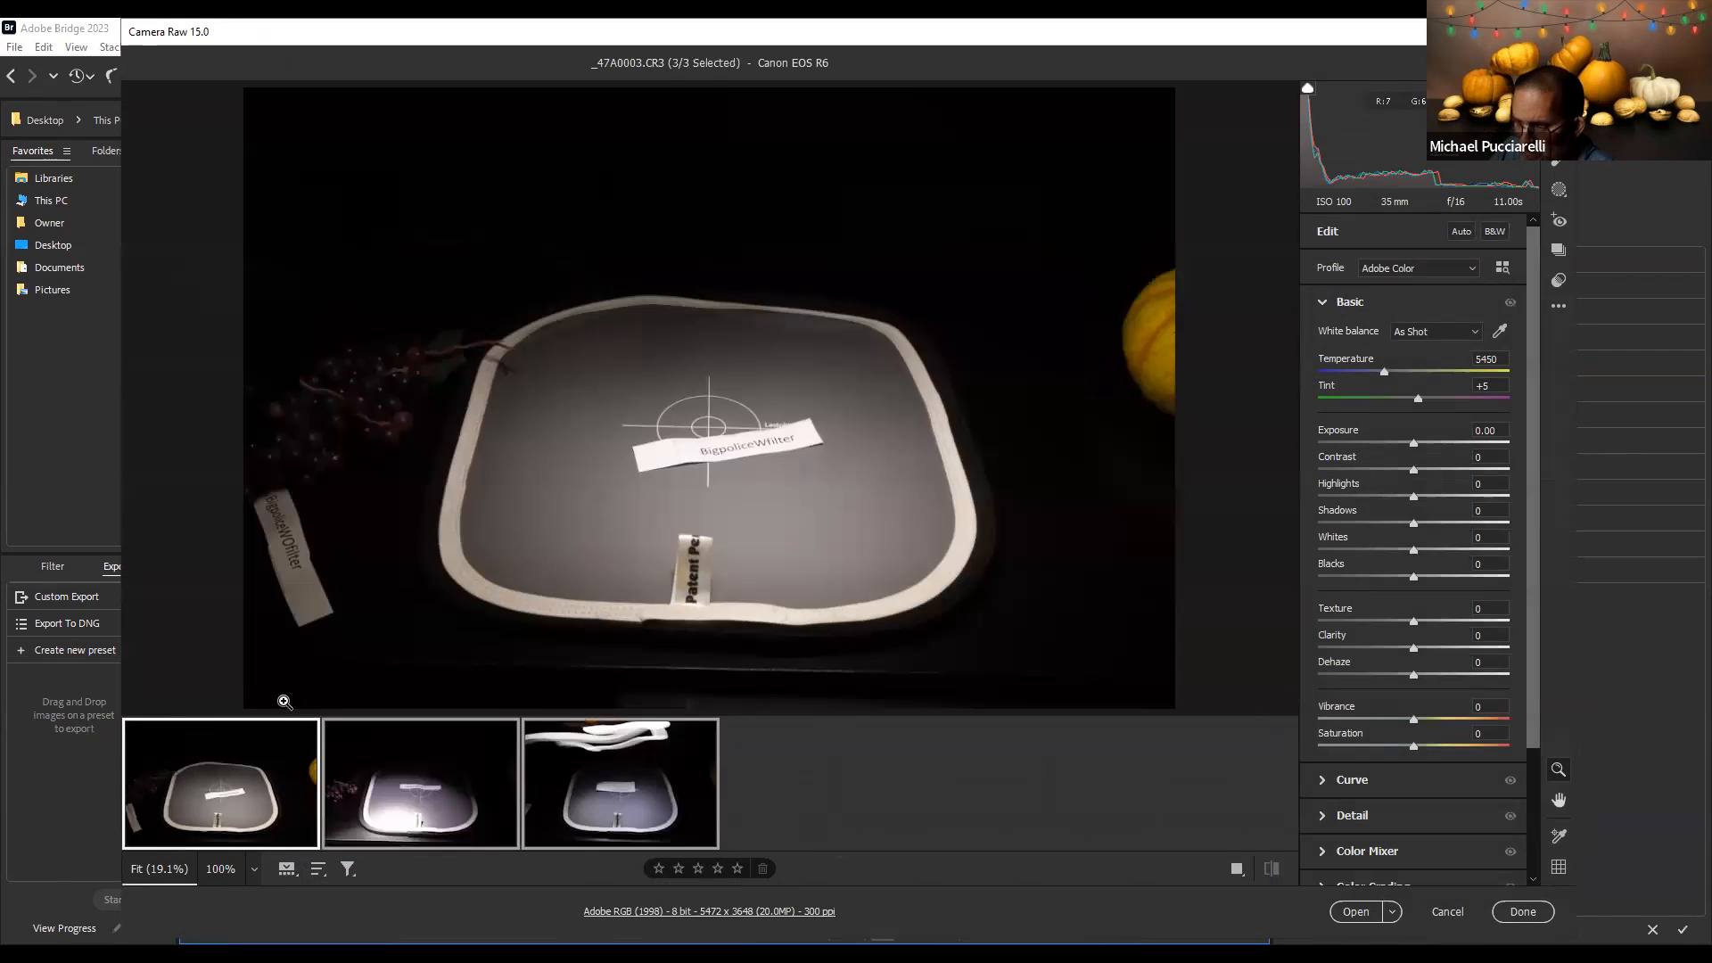
left_click(1560, 312)
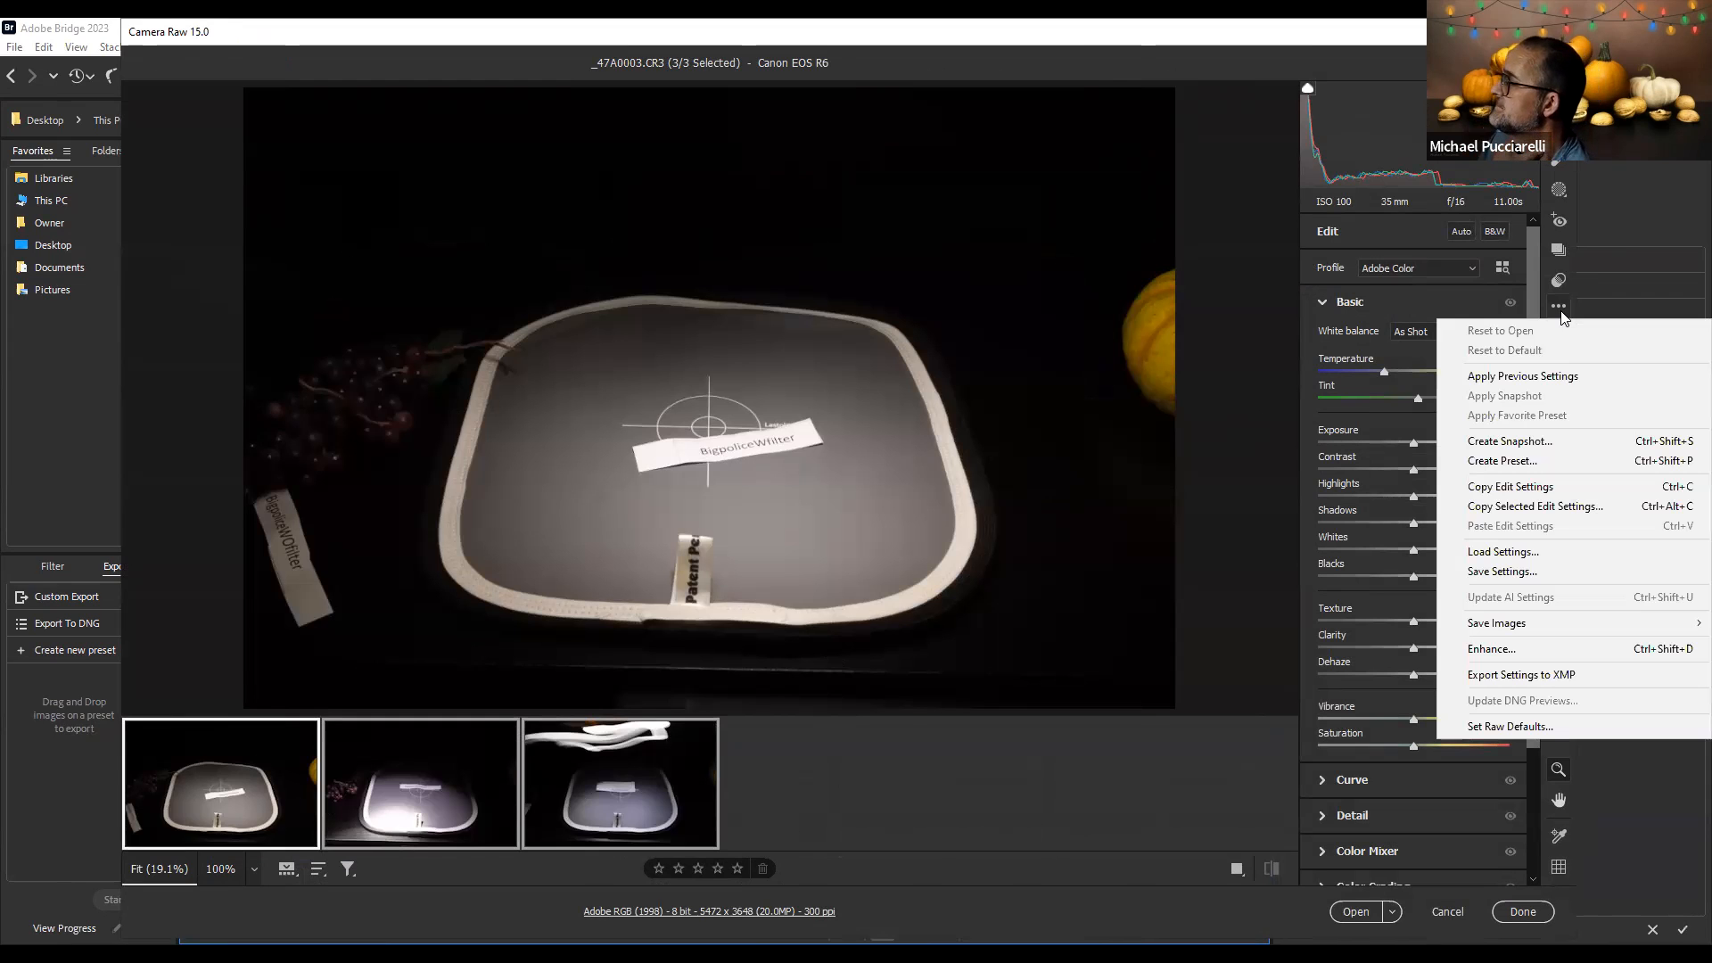
left_click(1521, 553)
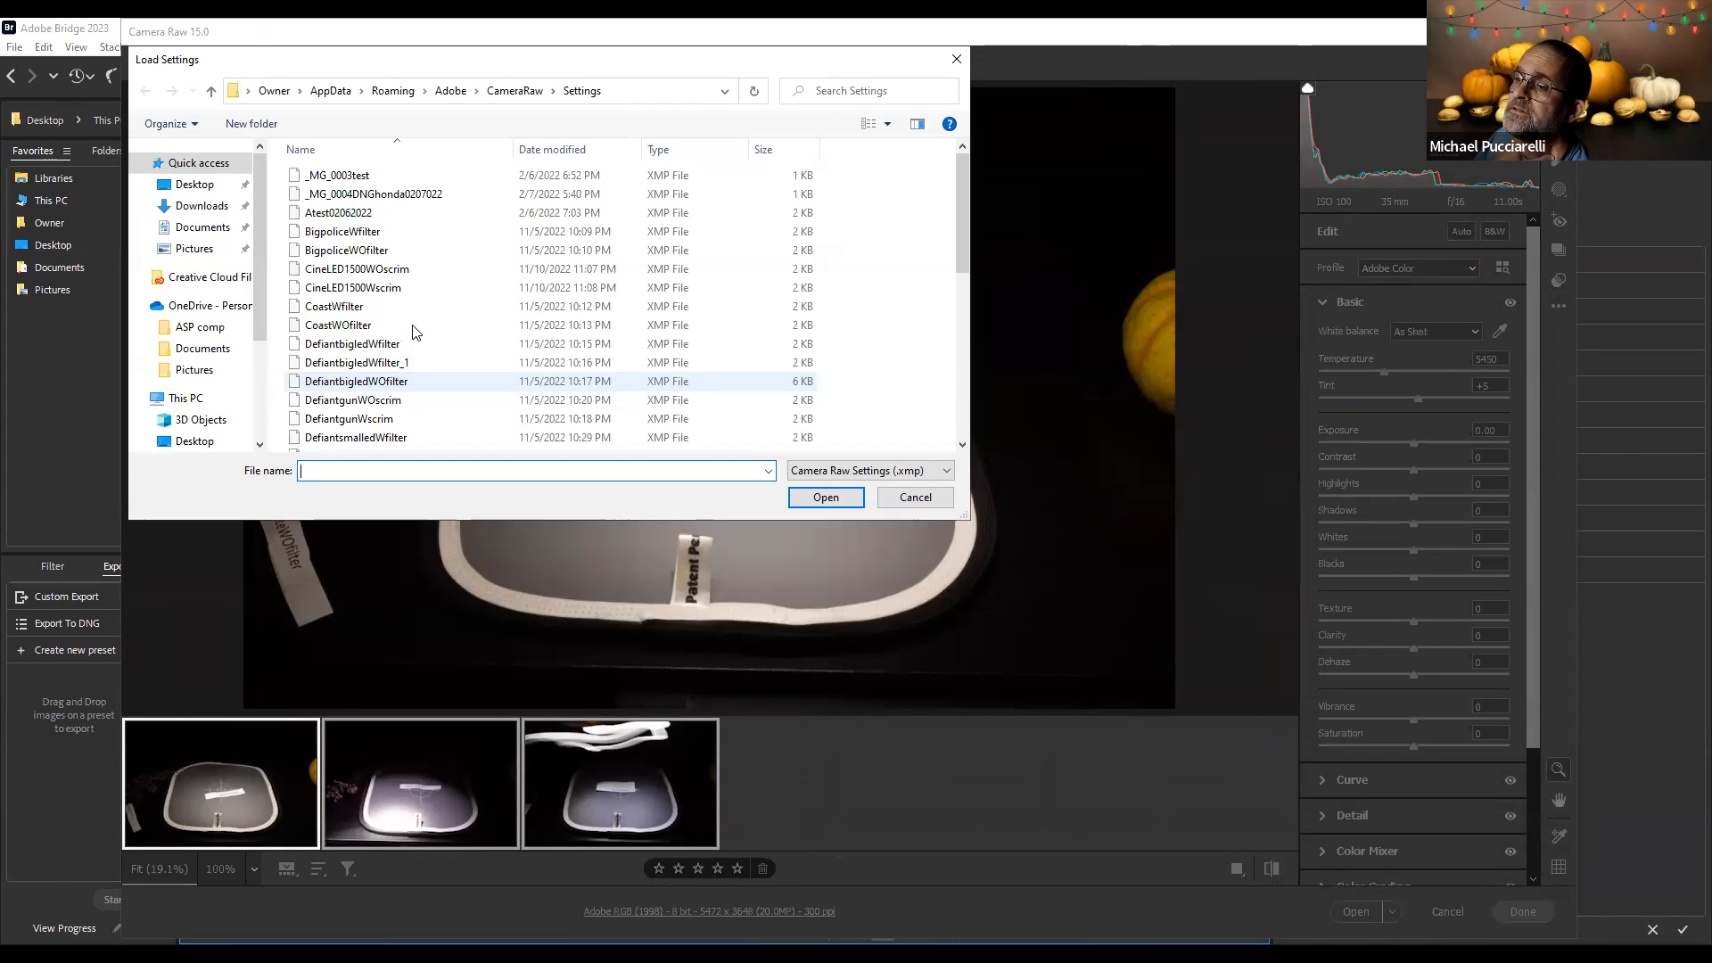
left_click(348, 273)
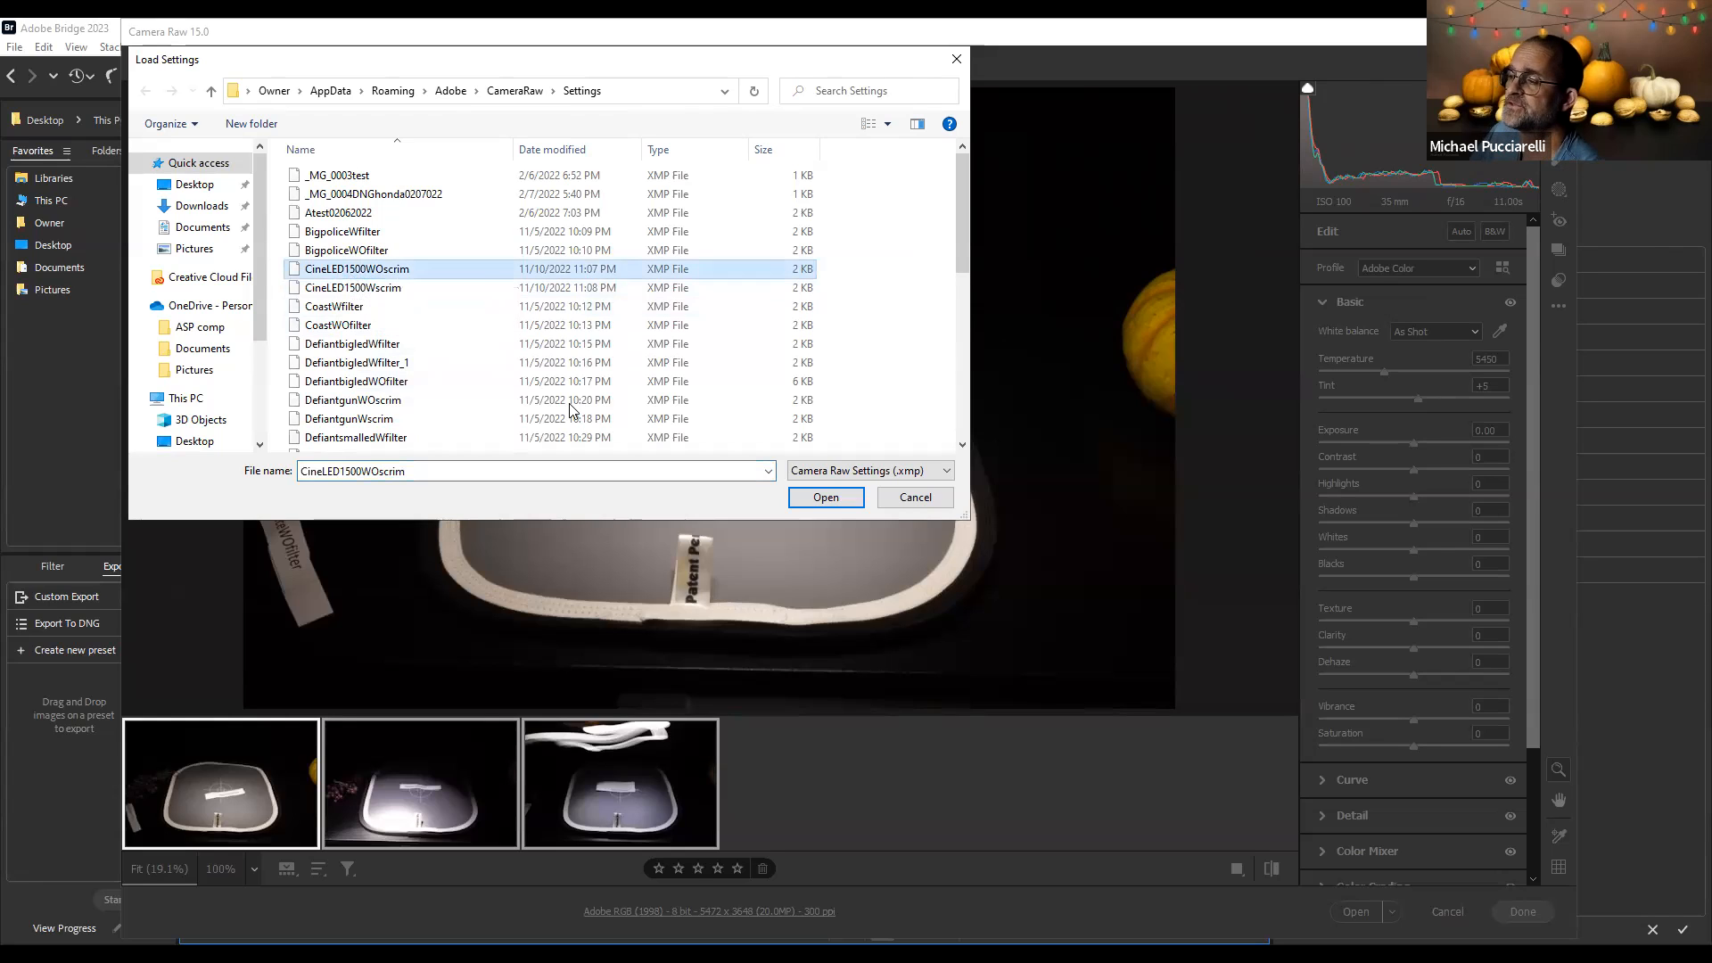
left_click(822, 504)
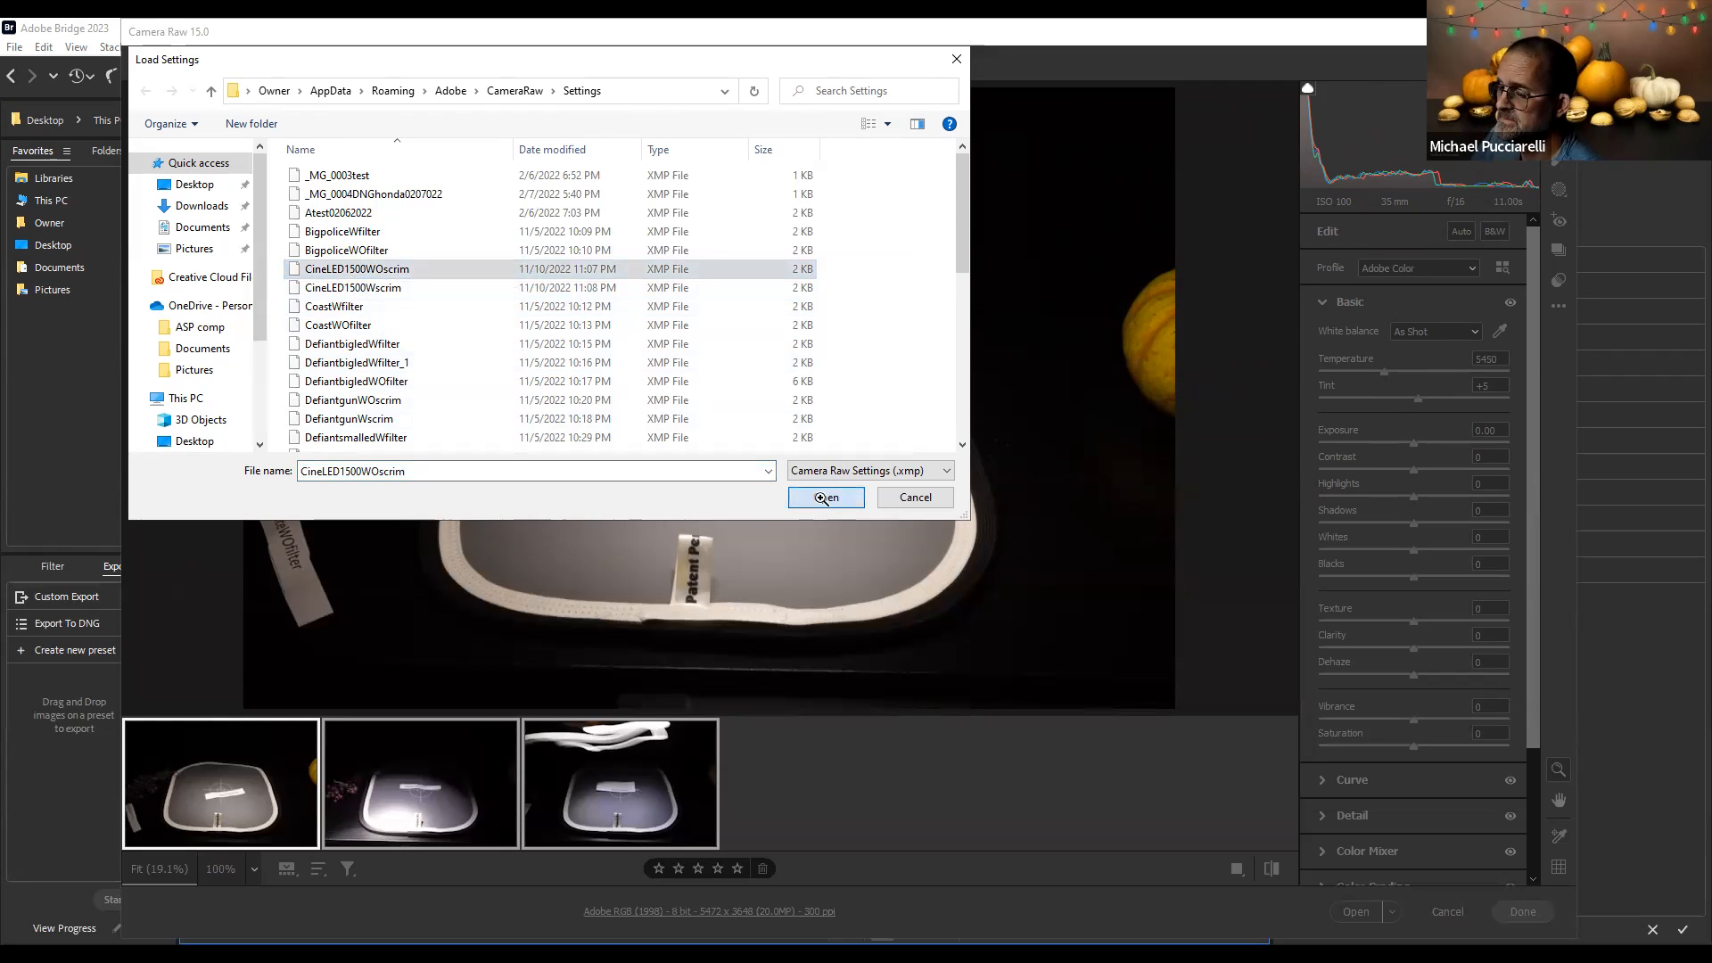
left_click(1552, 916)
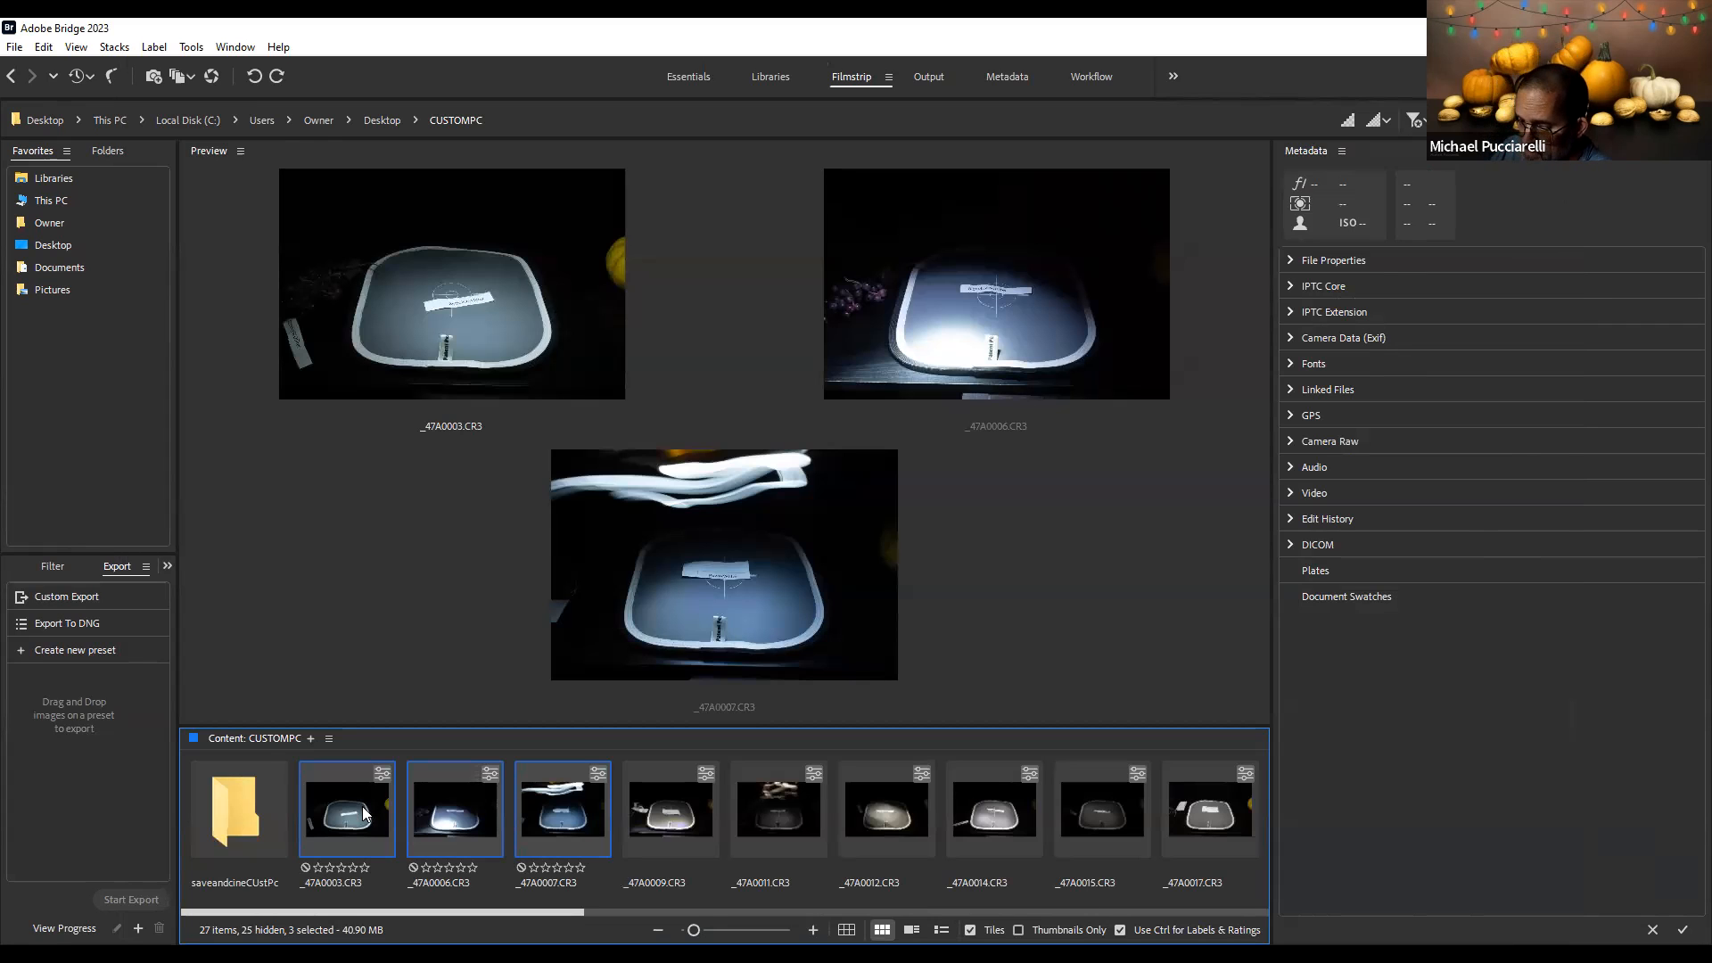
Reopen the three selected photos in Camera Raw, reset all of them to their default settings and accept the change
right_click(362, 808)
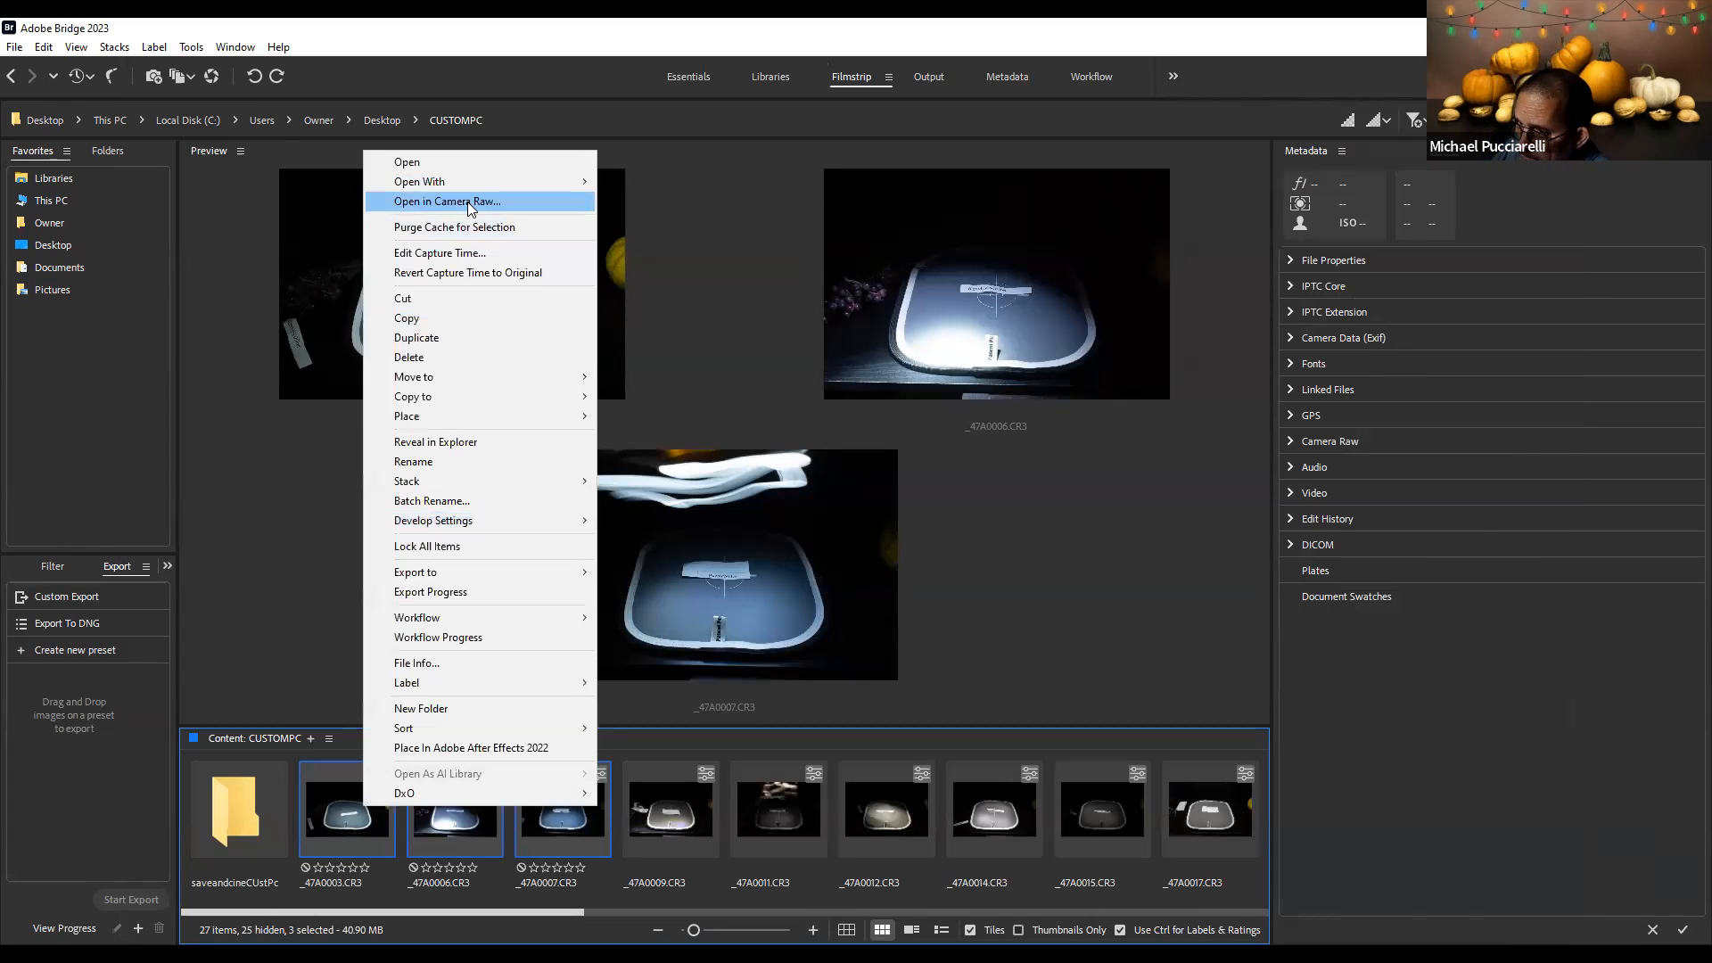
left_click(470, 205)
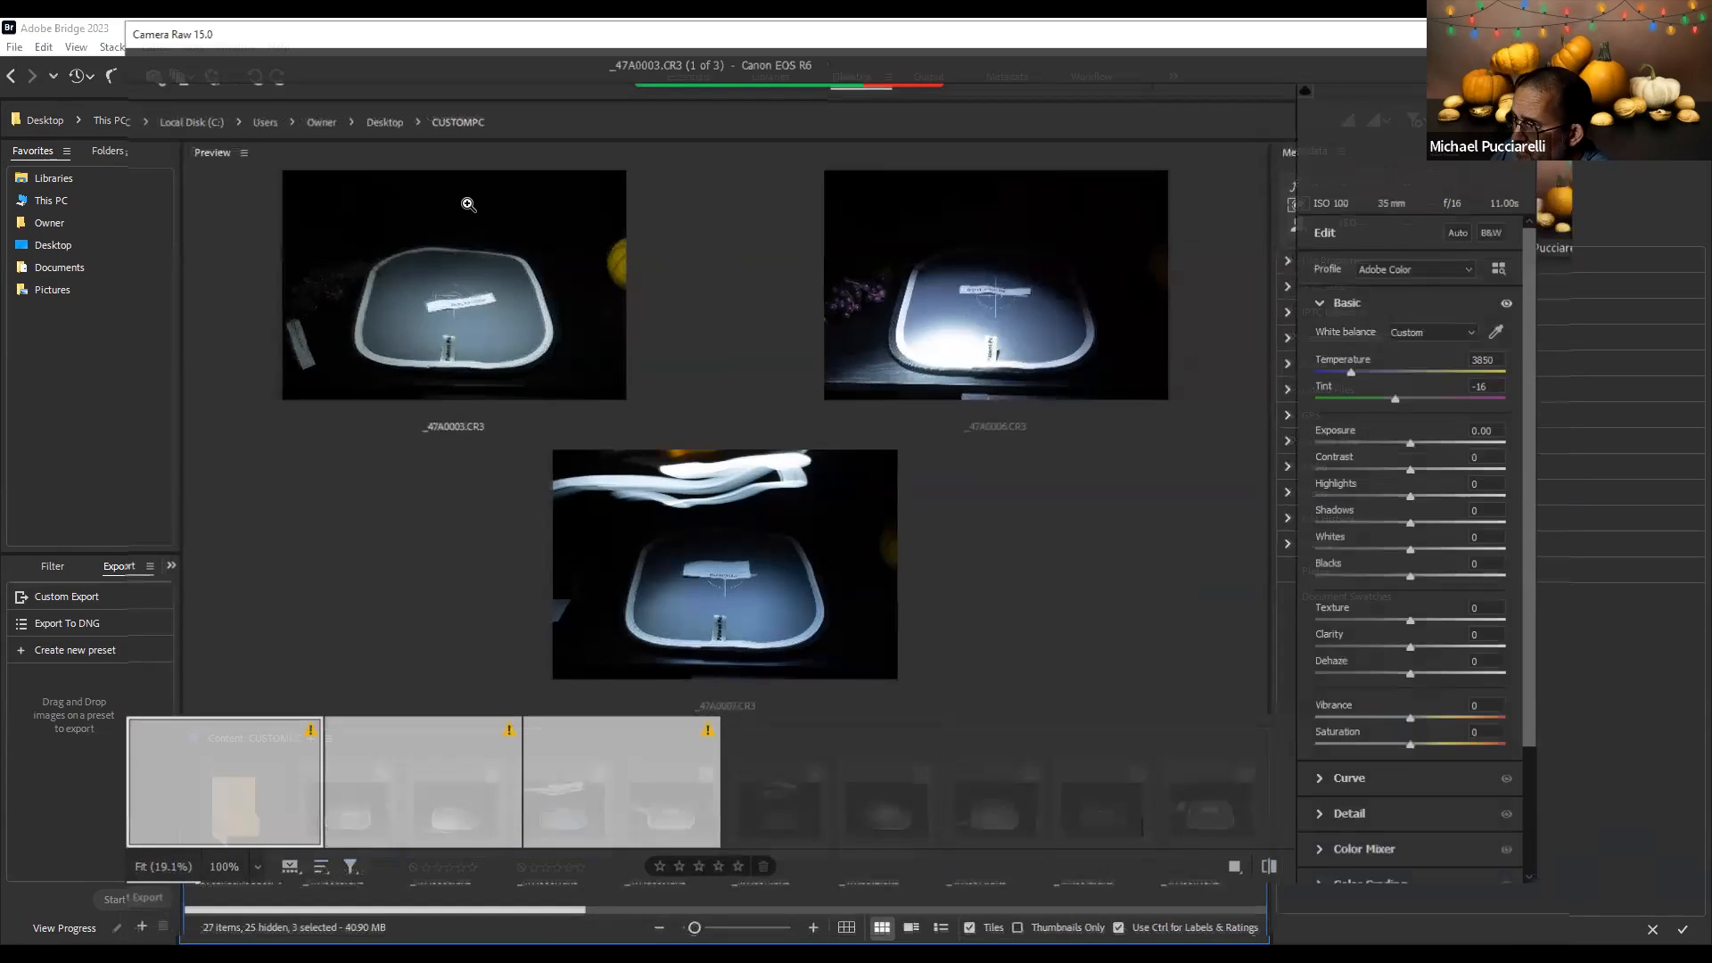
key("ctrl+a")
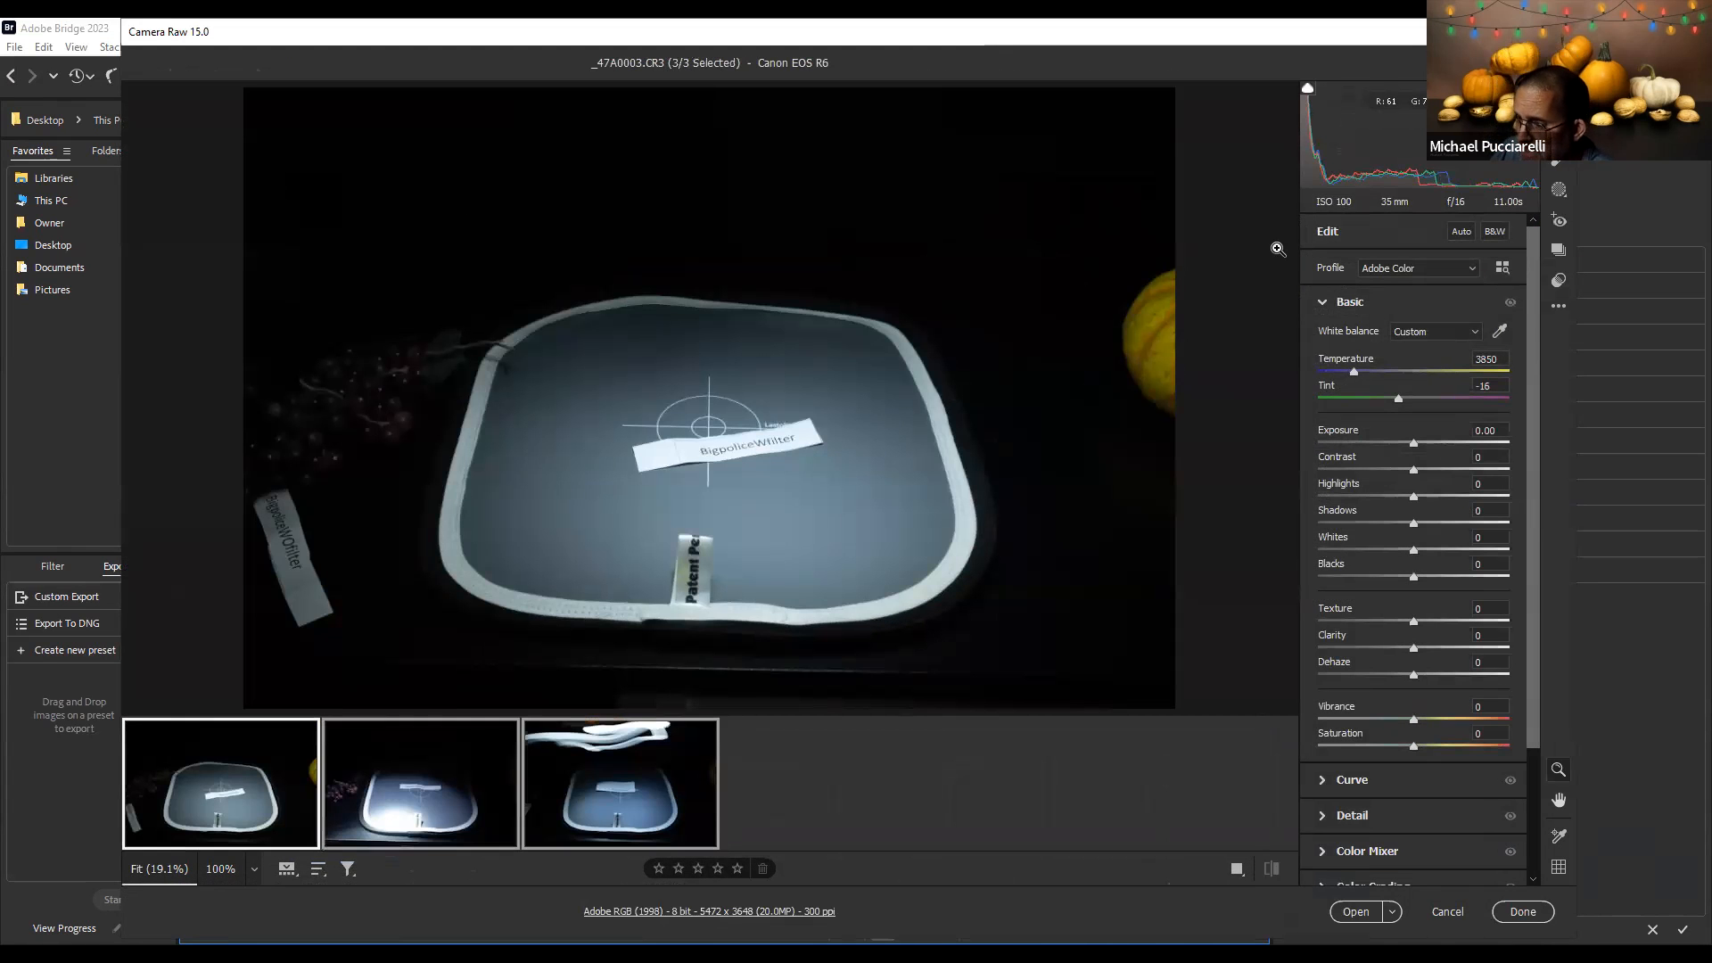
left_click(1564, 309)
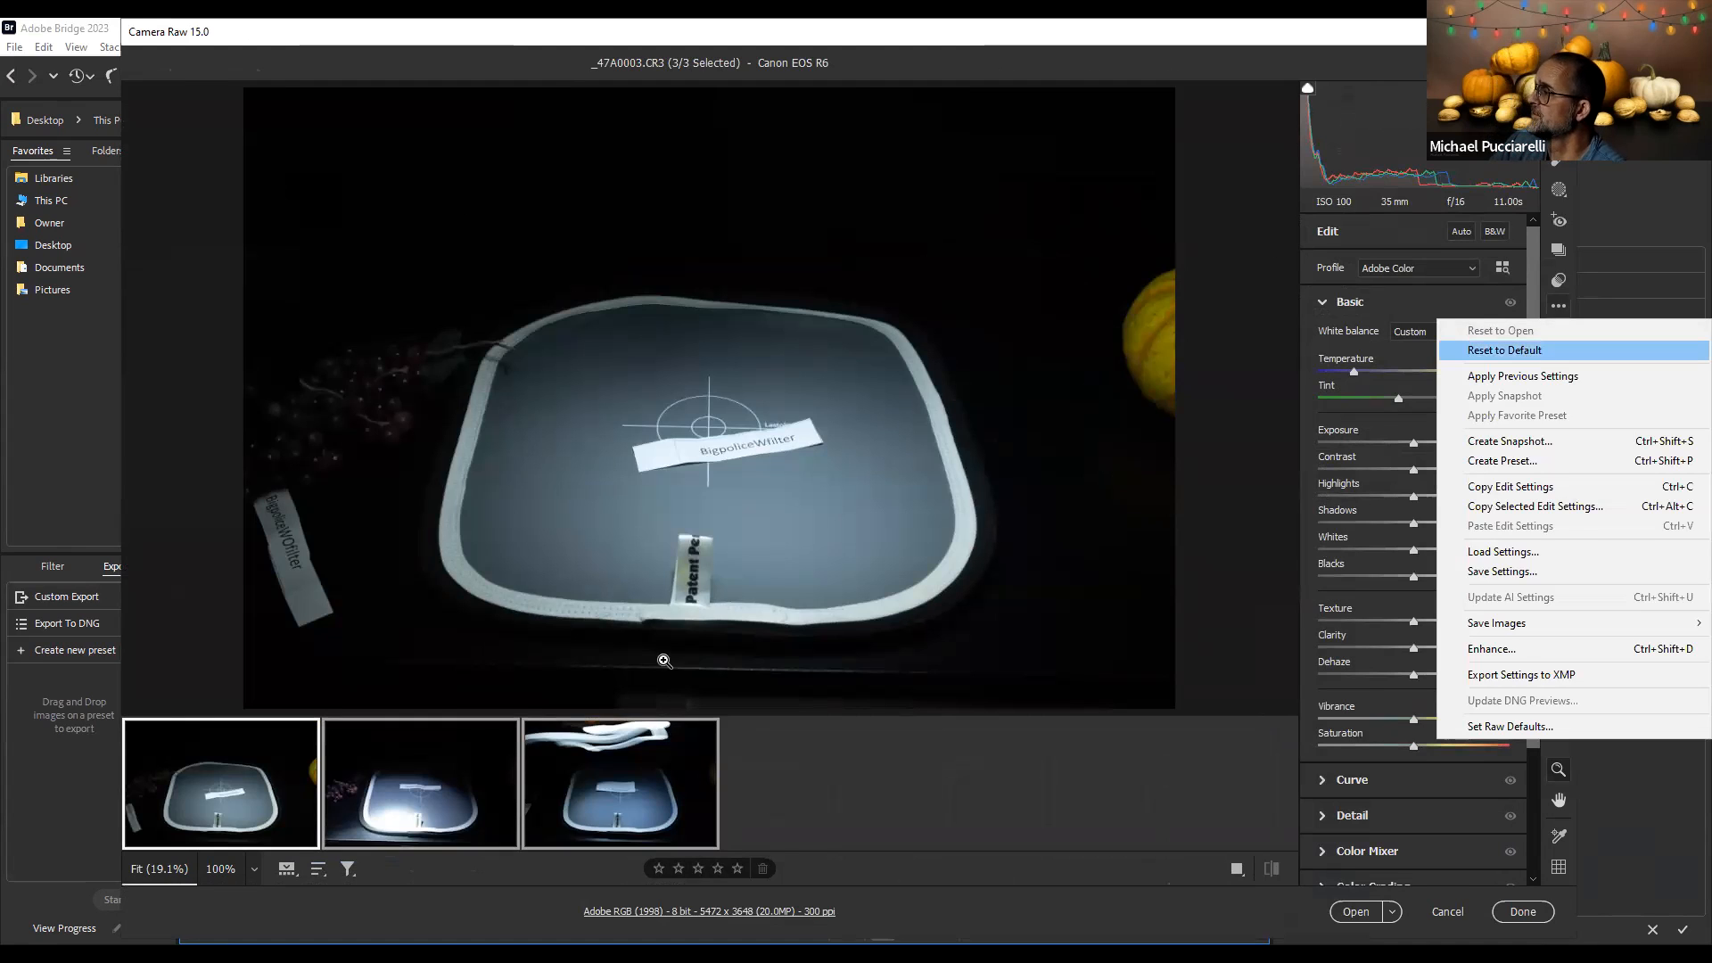
key("Return")
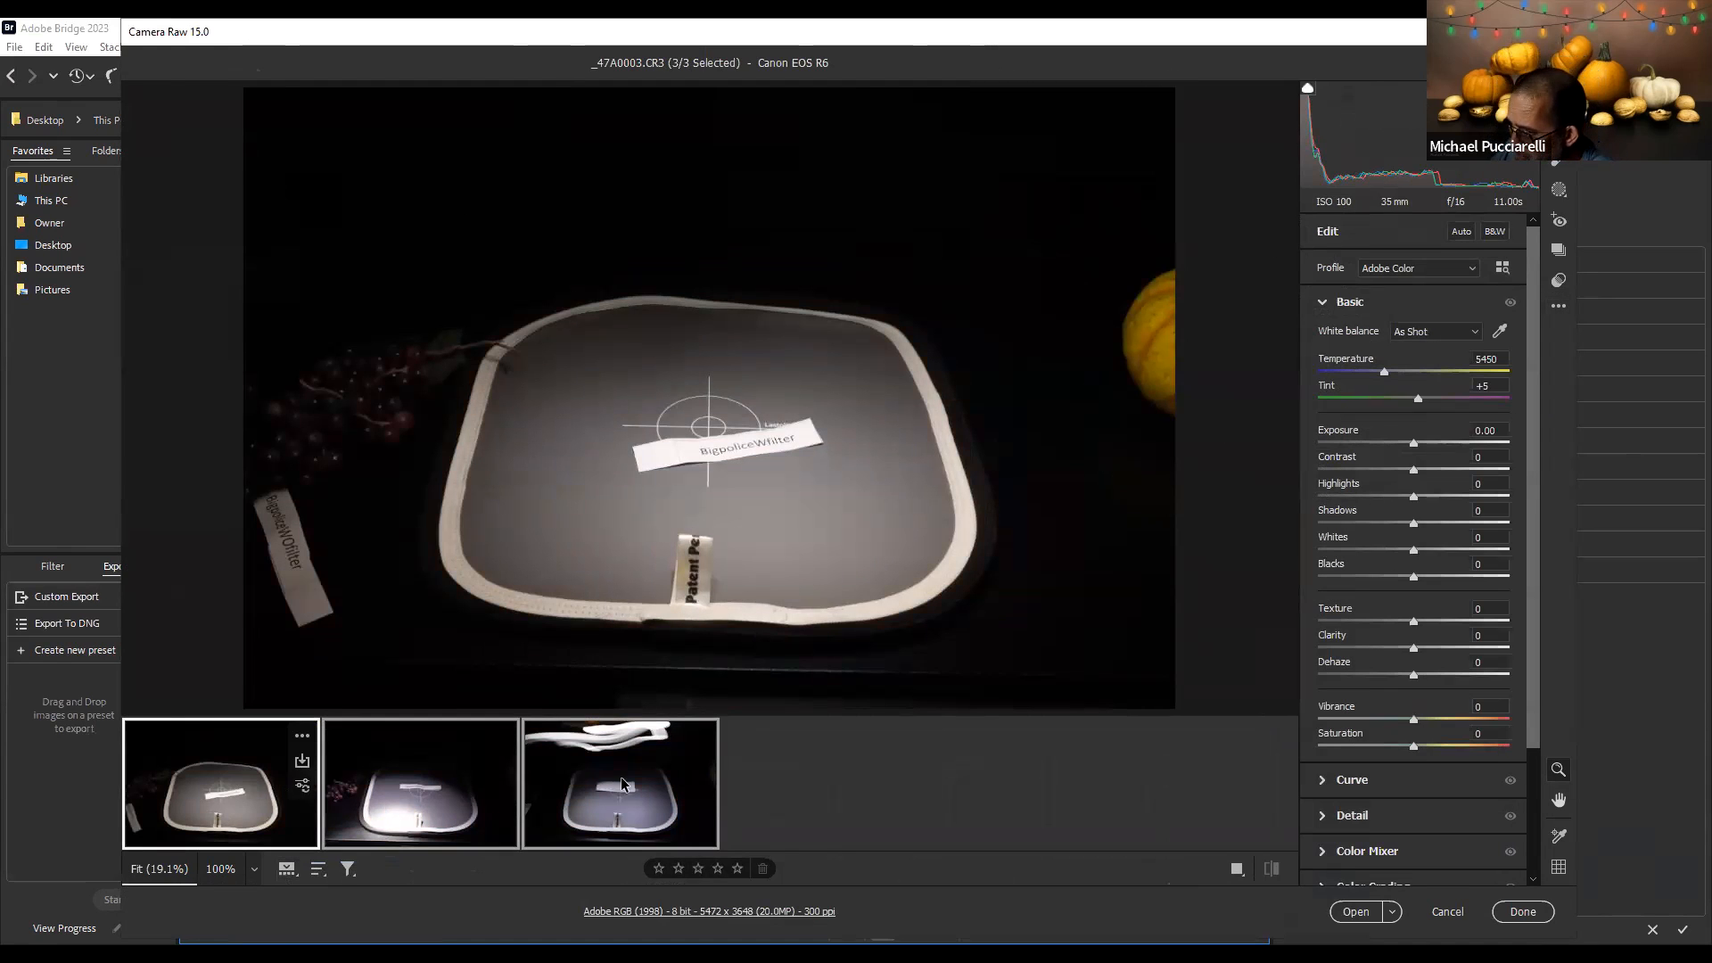
left_click(1514, 912)
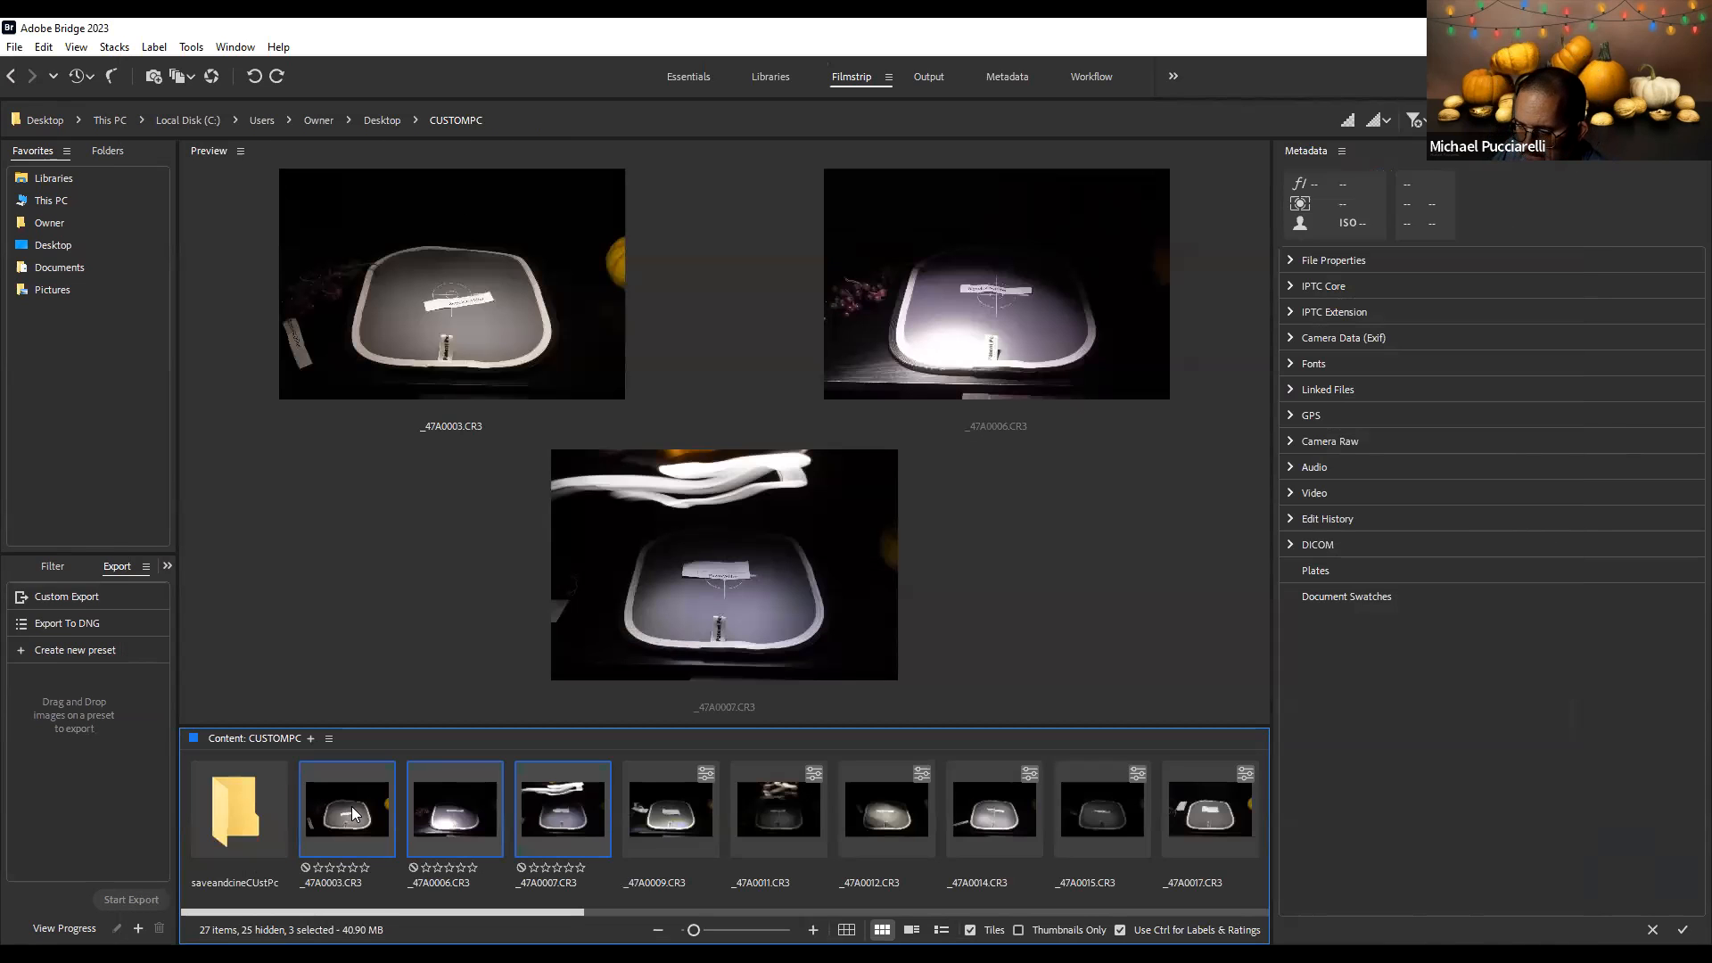
Reopen the three photos in Camera Raw, load the CineLED1500Wscrim settings onto all of them and accept the edits
right_click(354, 813)
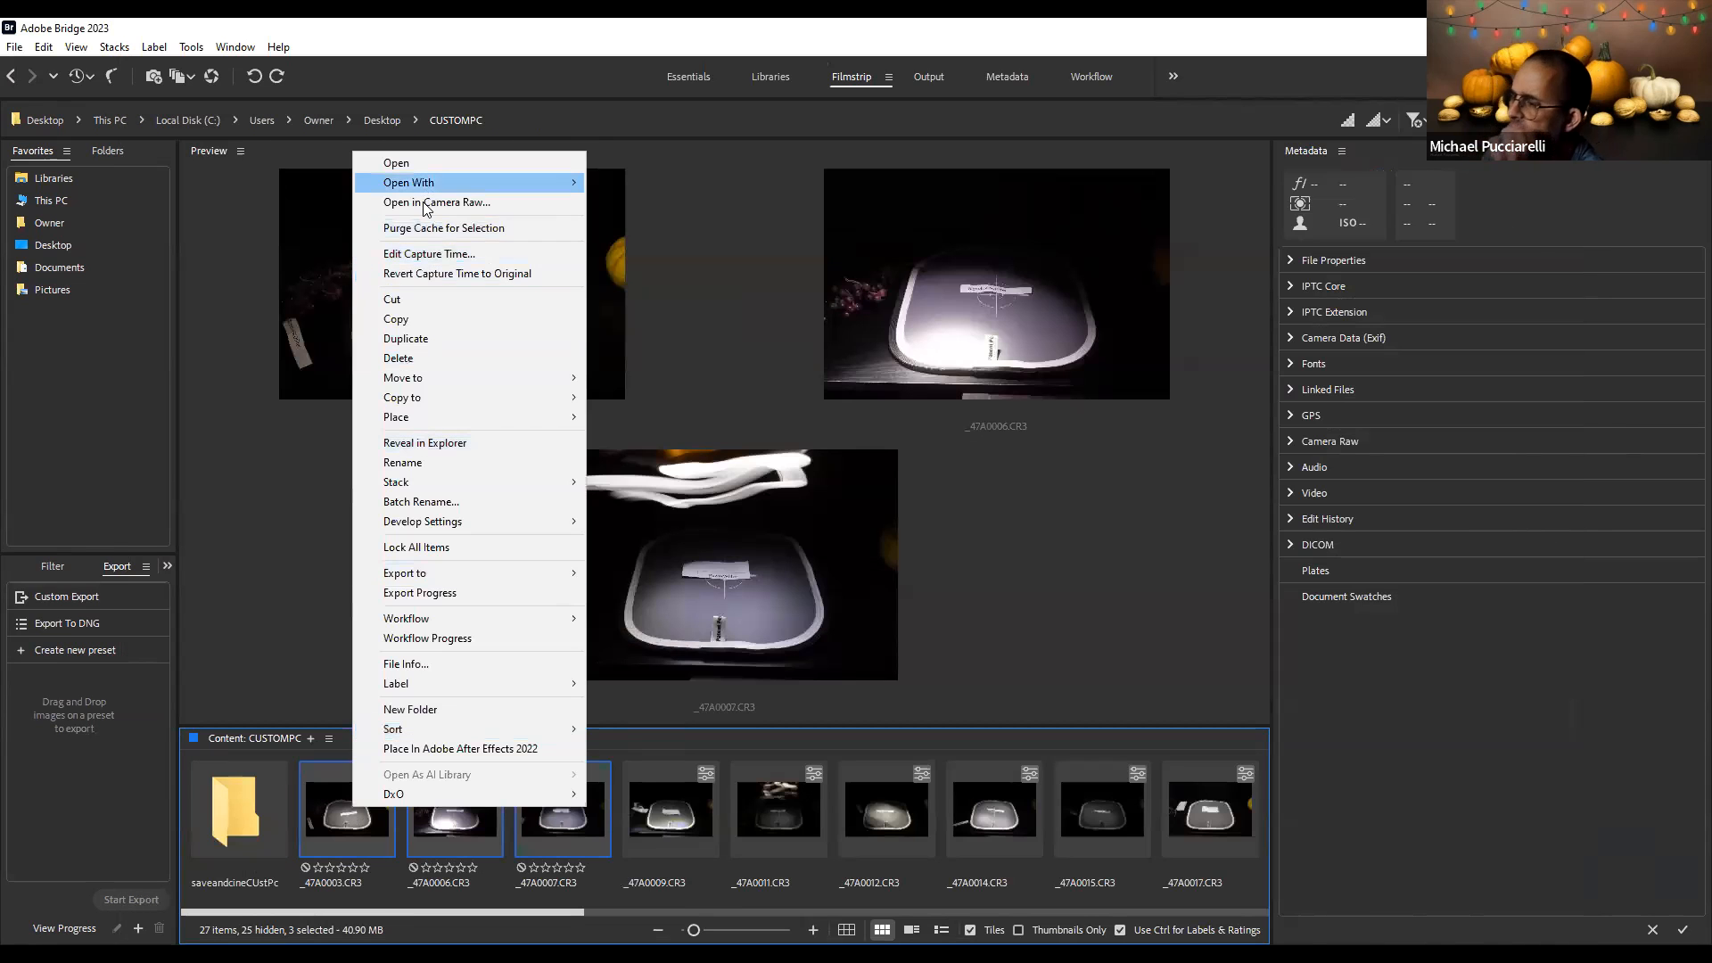
left_click(417, 203)
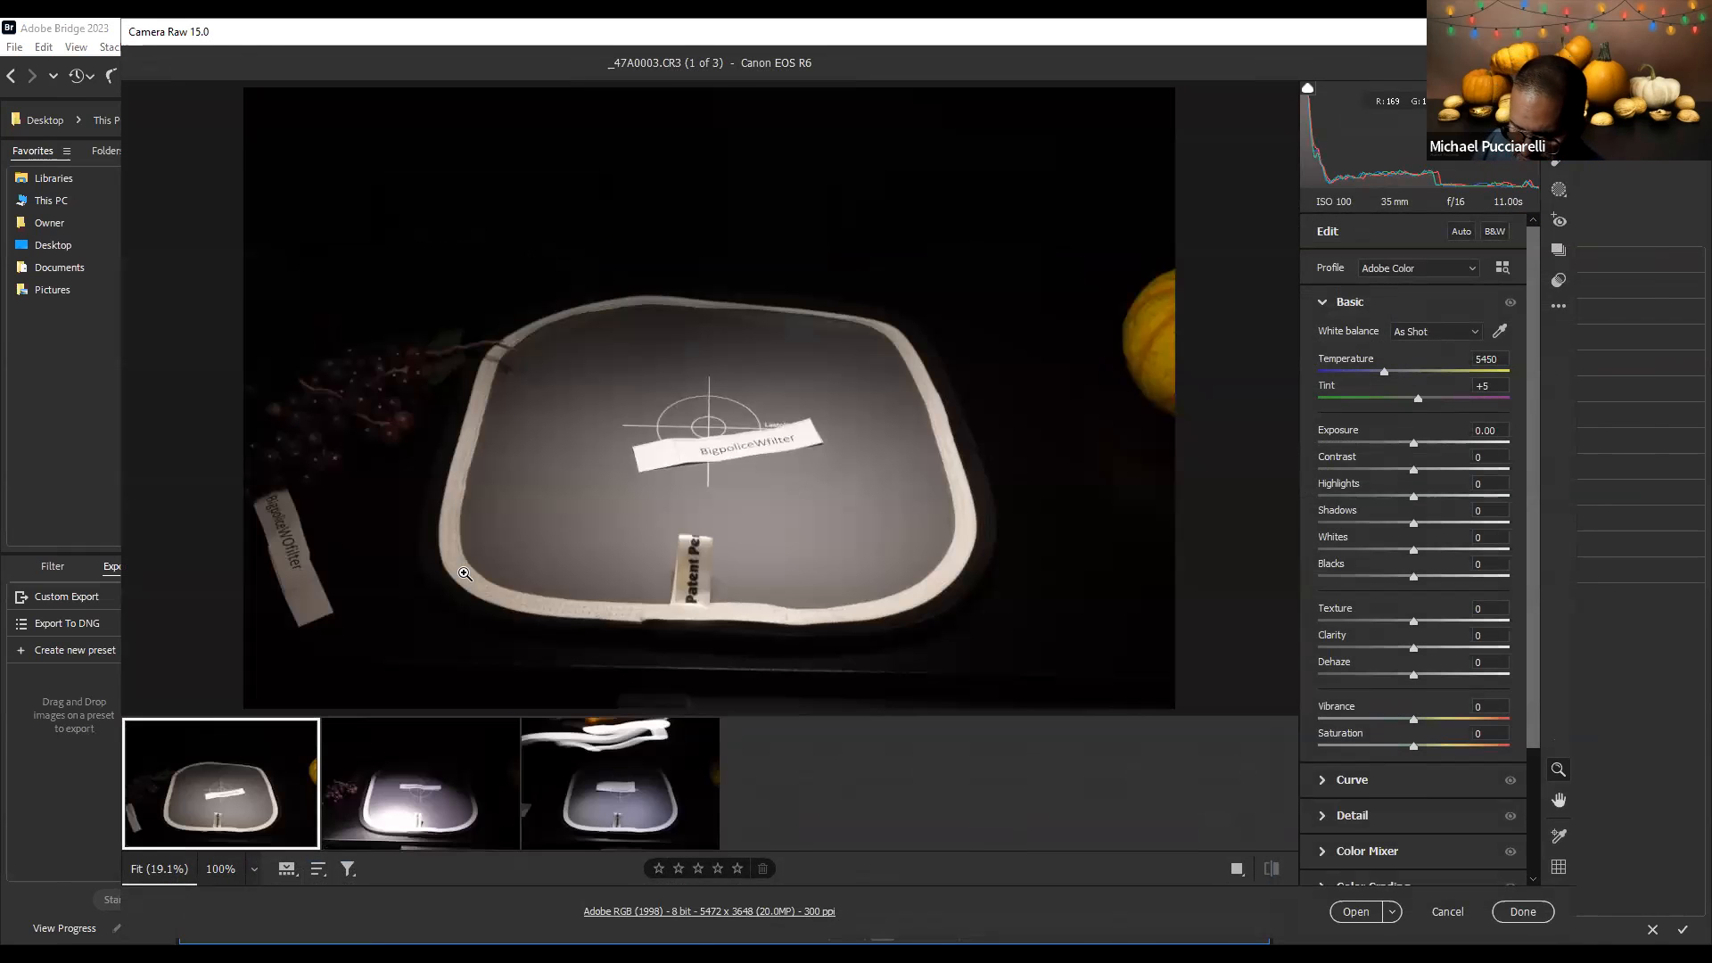
key("ctrl+a")
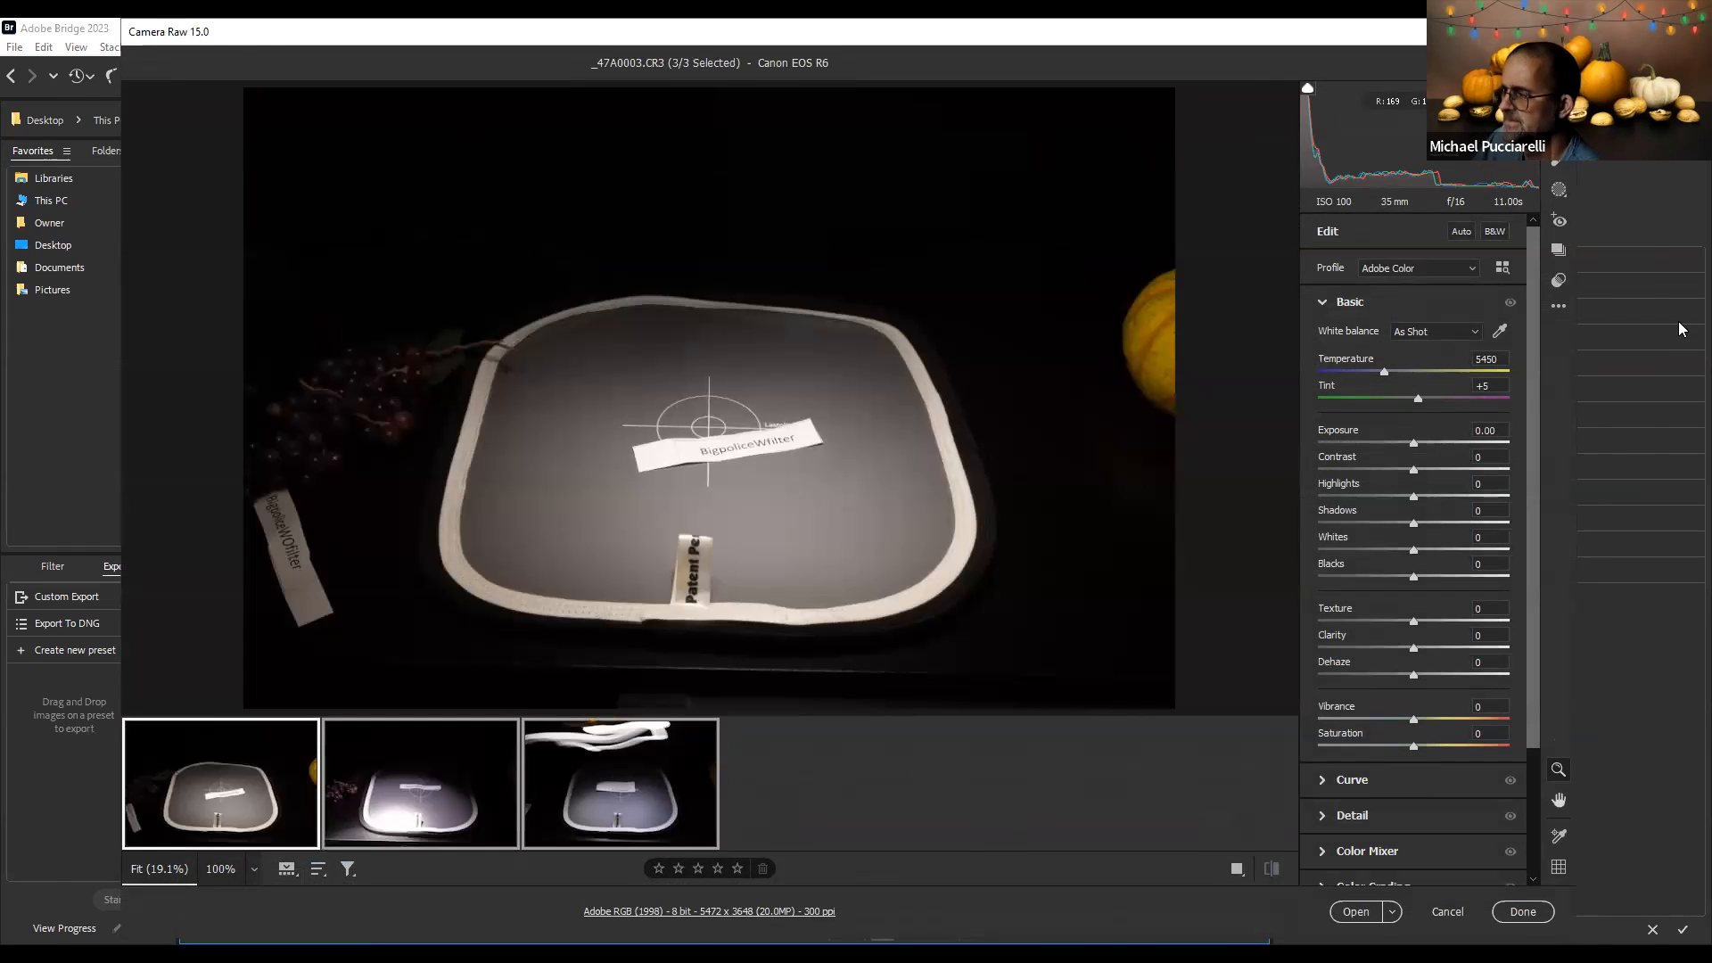
left_click(1557, 306)
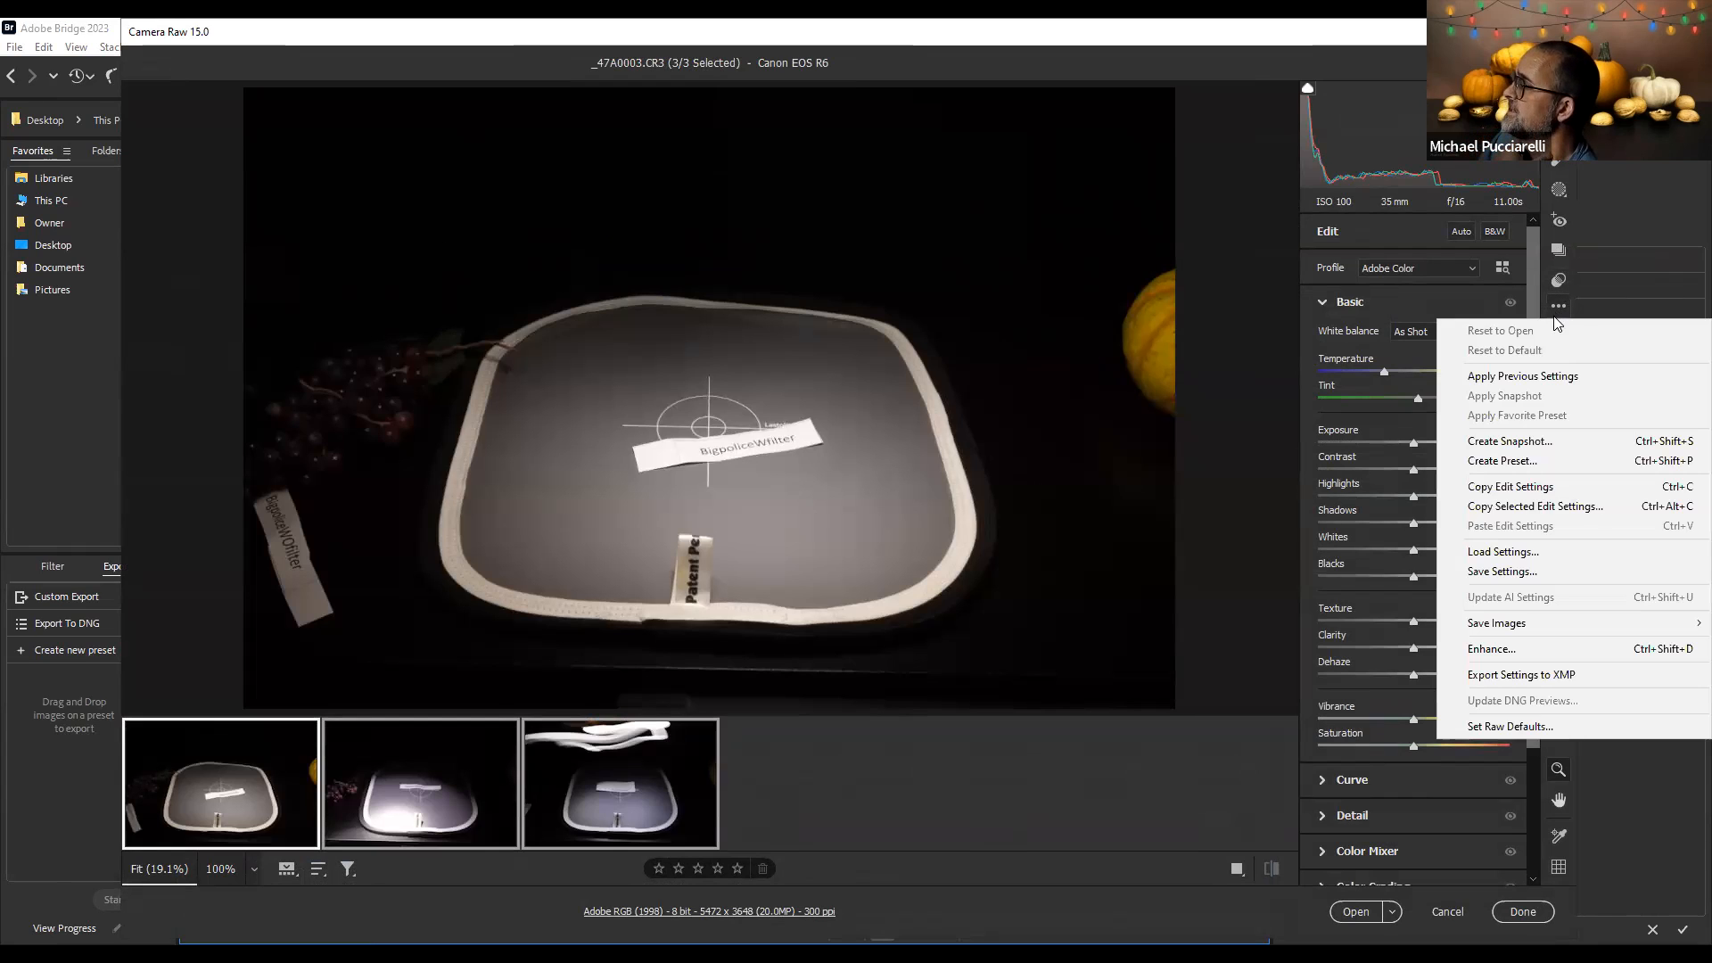
left_click(1513, 555)
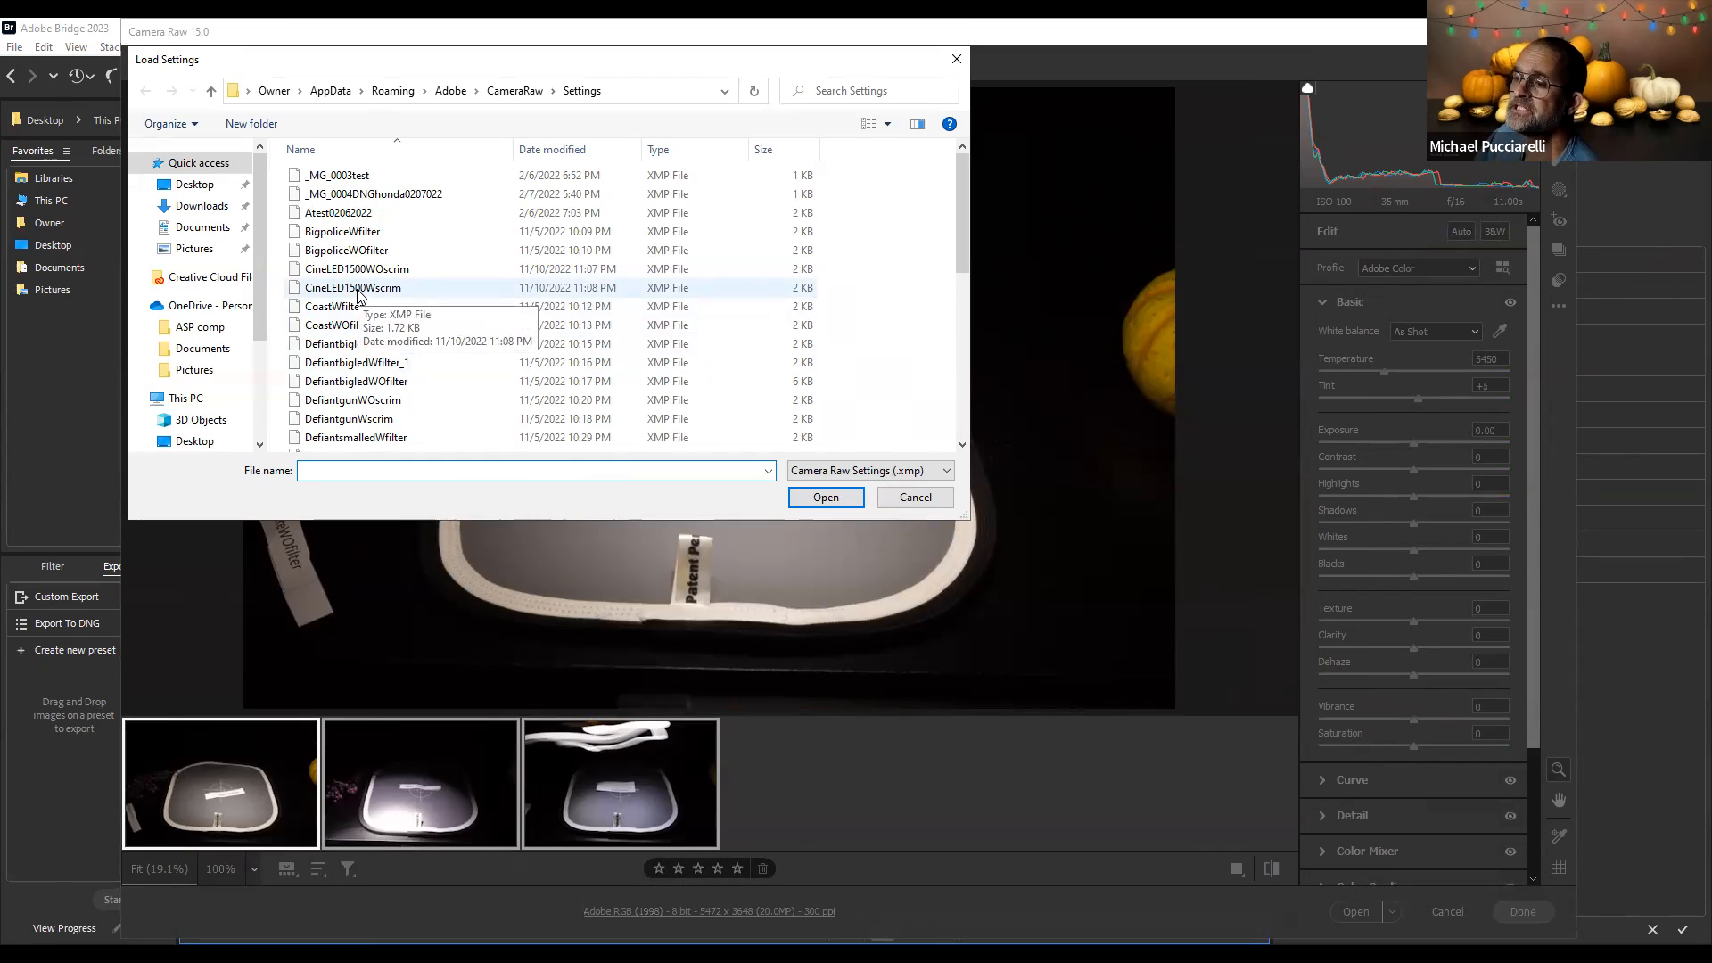
left_click(357, 289)
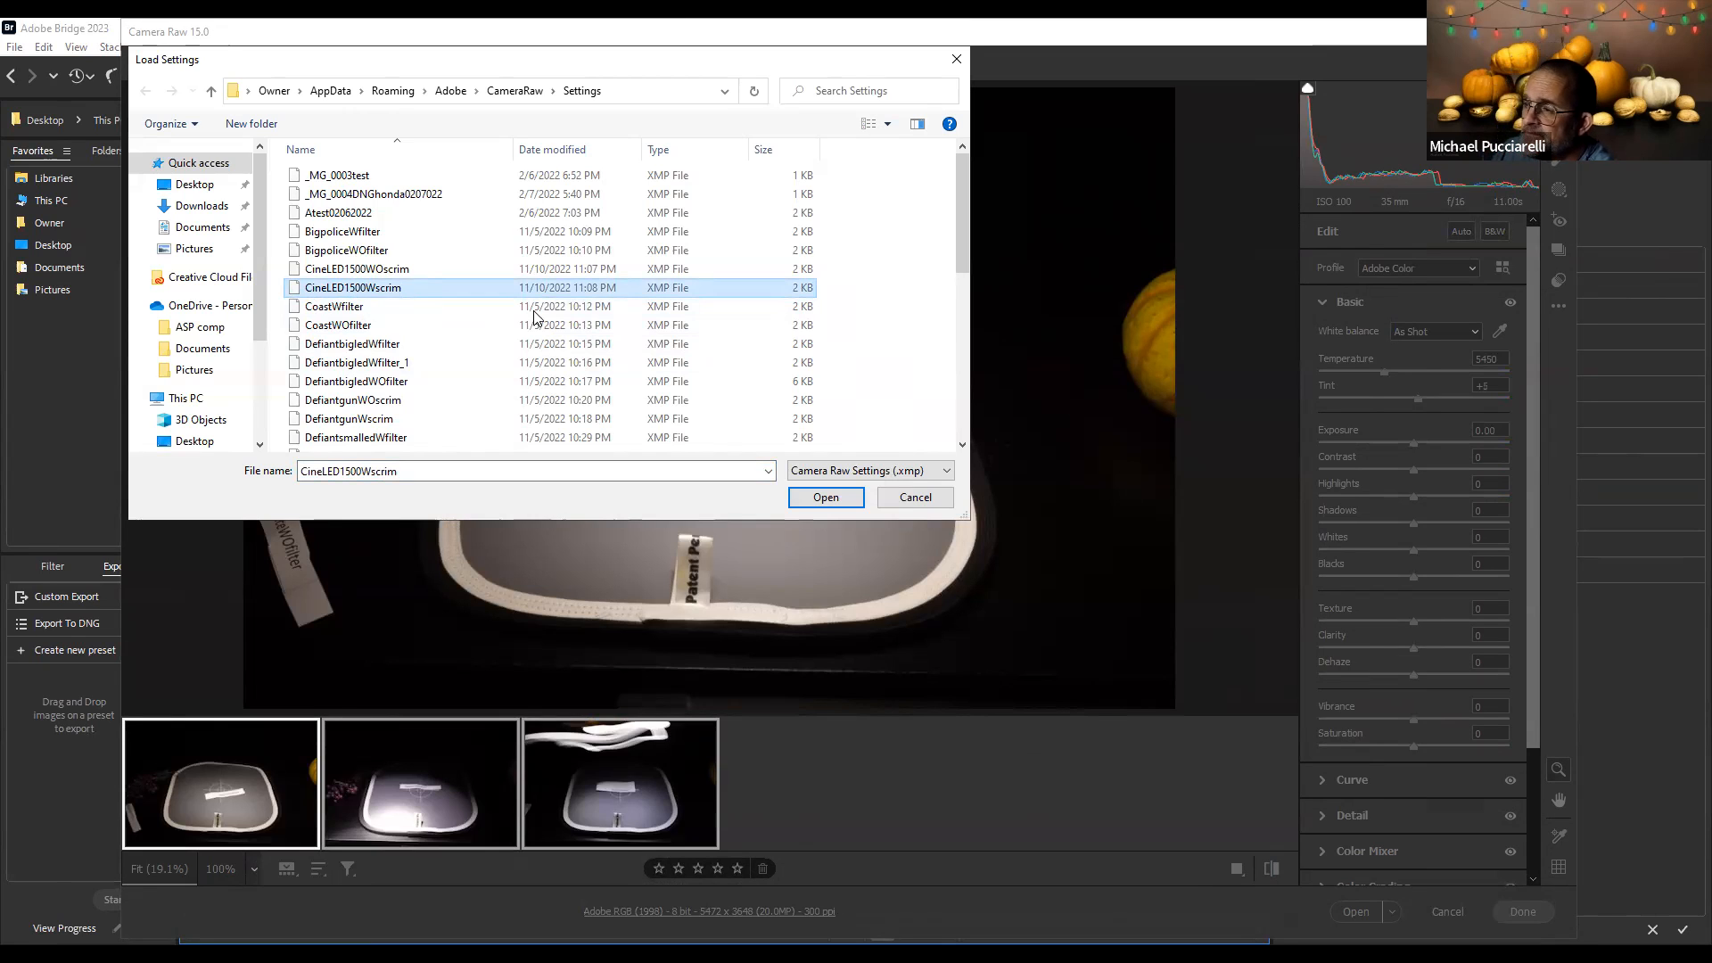
left_click(827, 496)
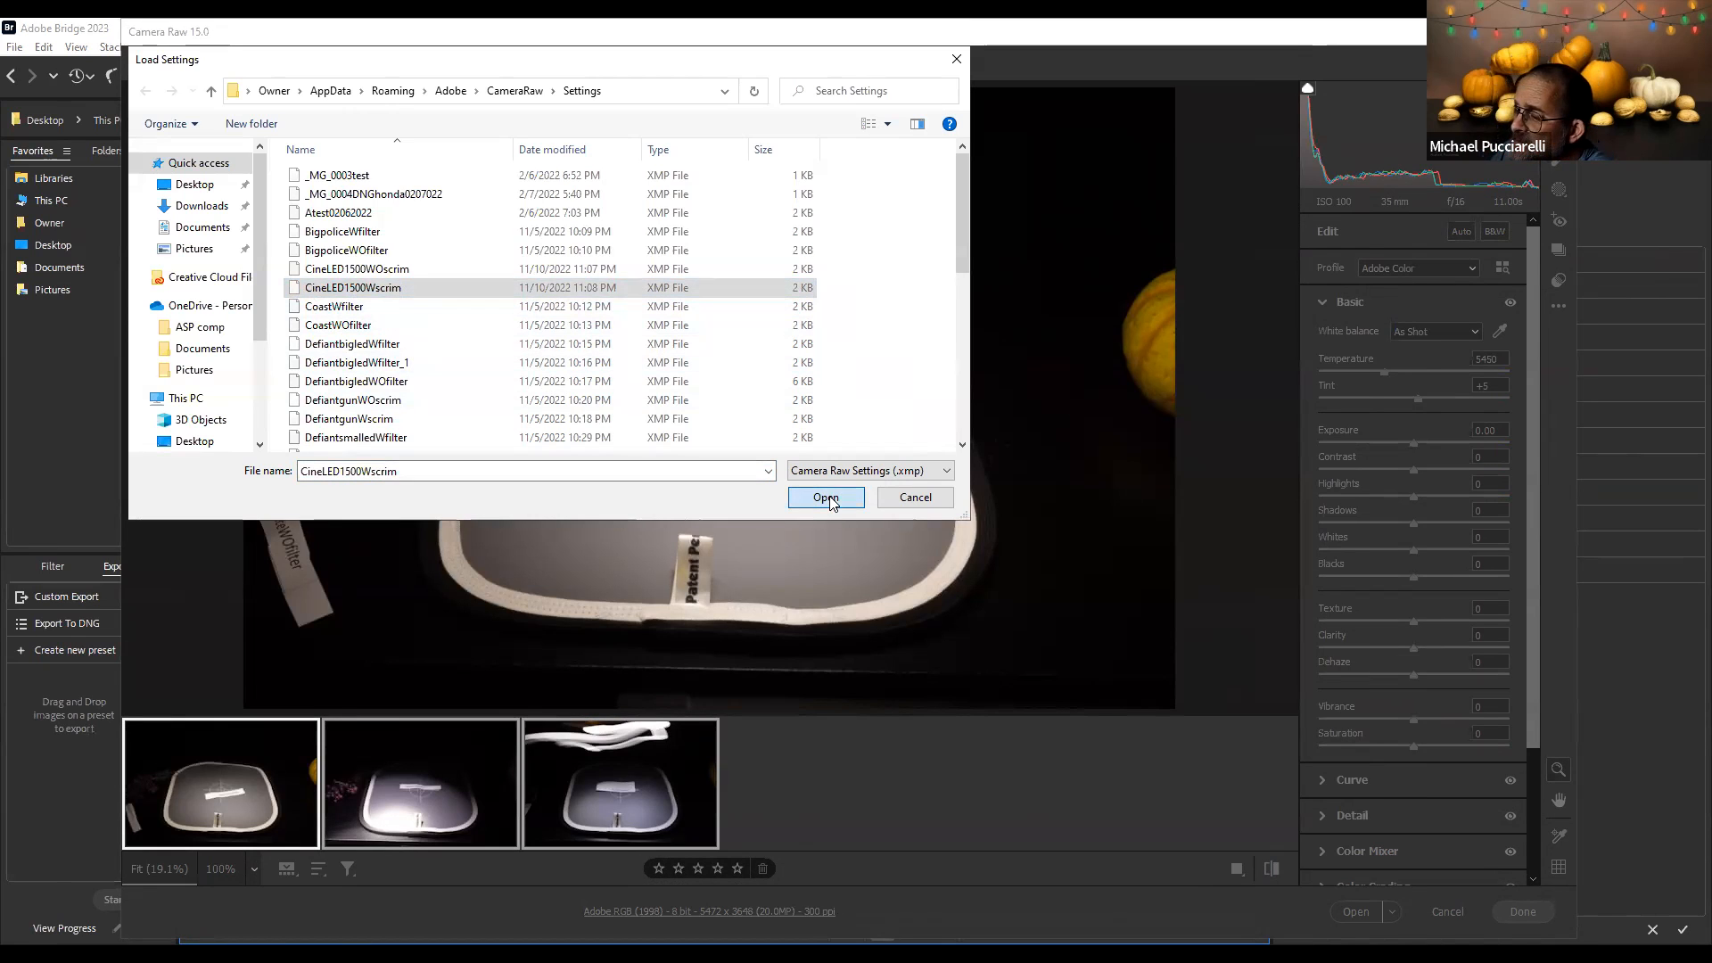
left_click(1533, 917)
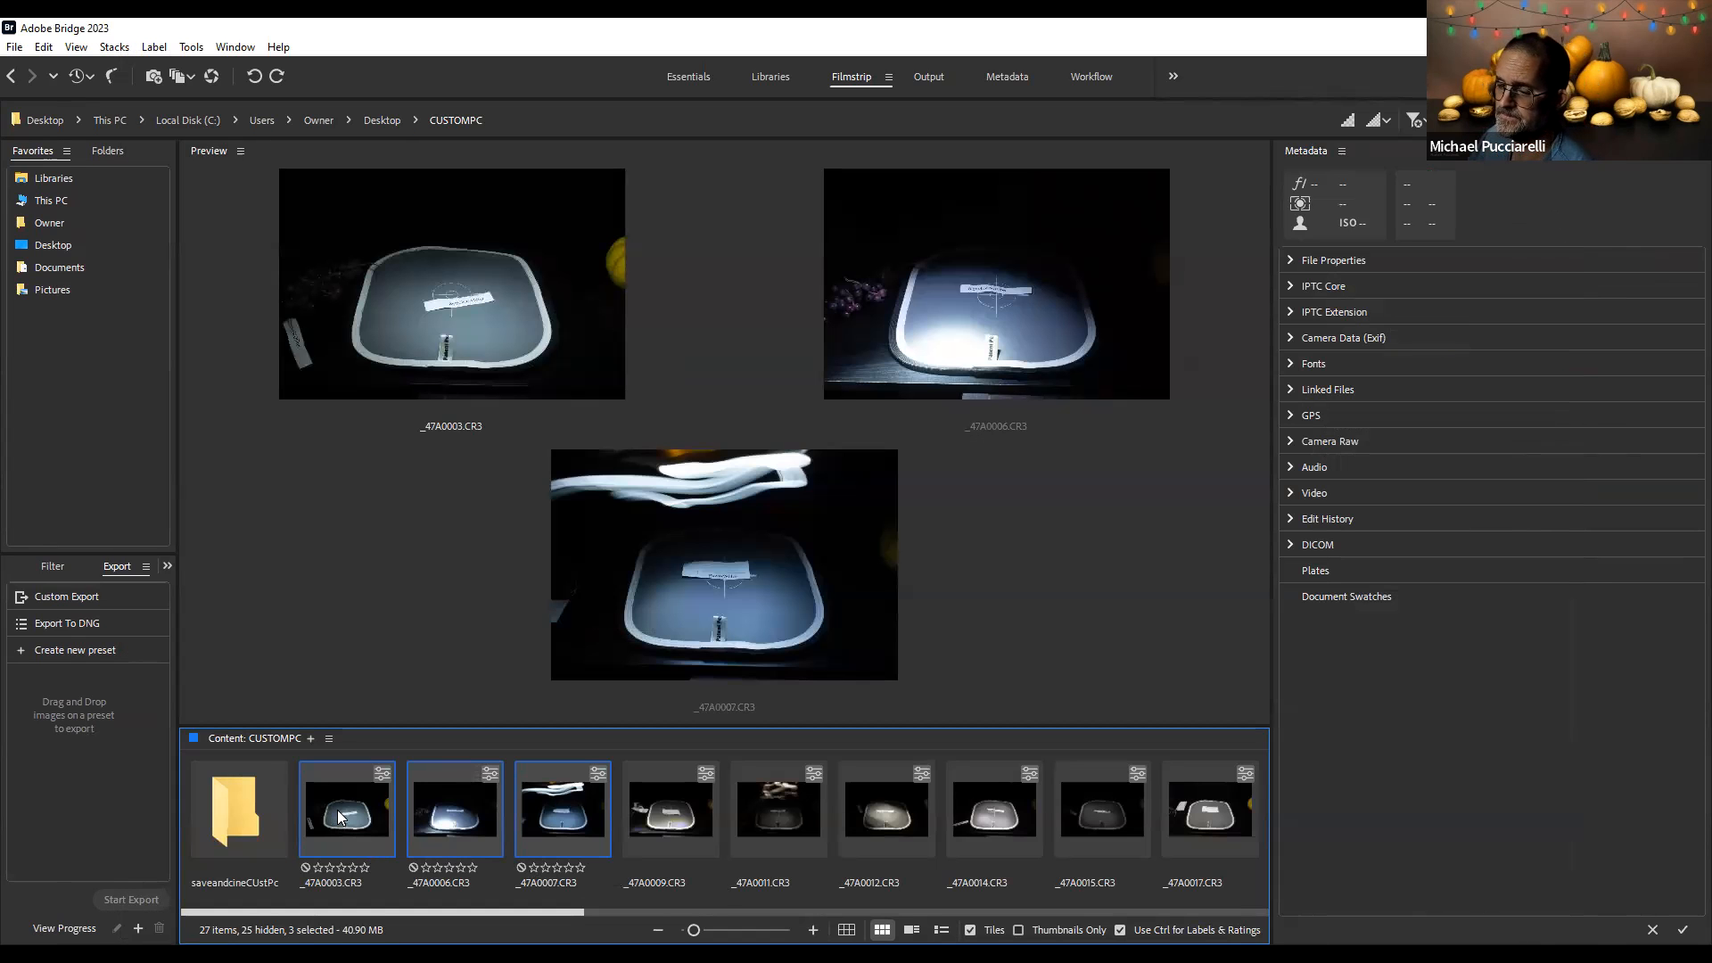
Reopen the three photos in Camera Raw, load the CoastWfilter settings onto all of them and accept the edits
right_click(339, 816)
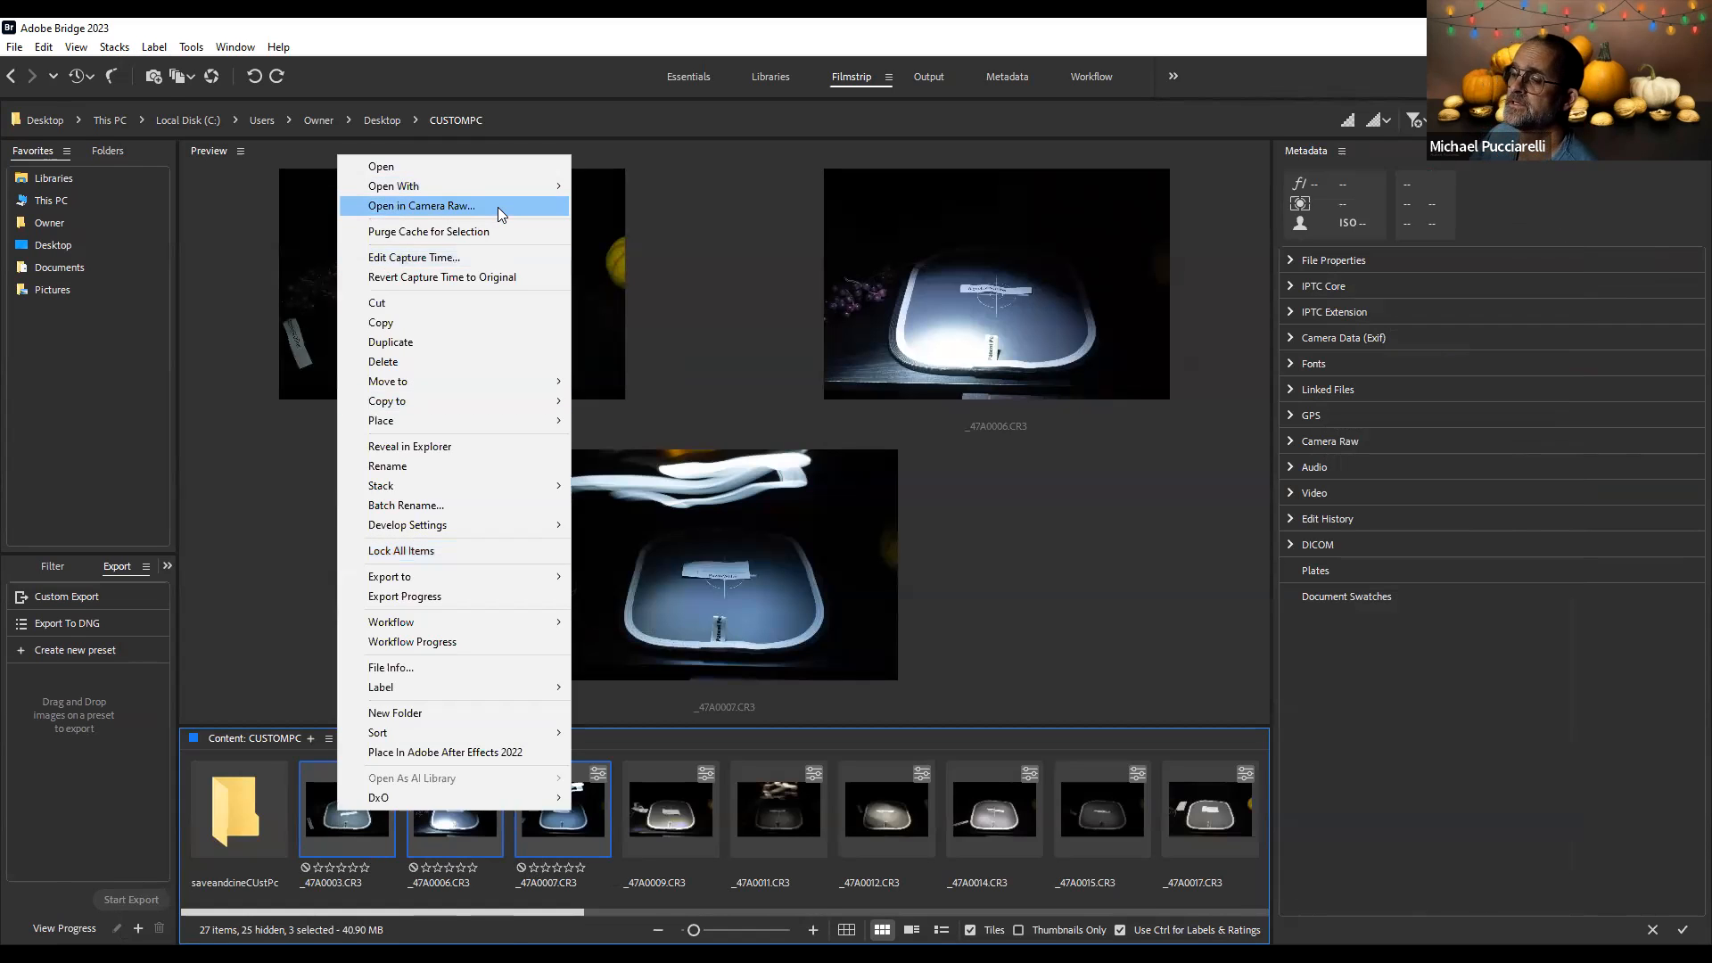
left_click(498, 207)
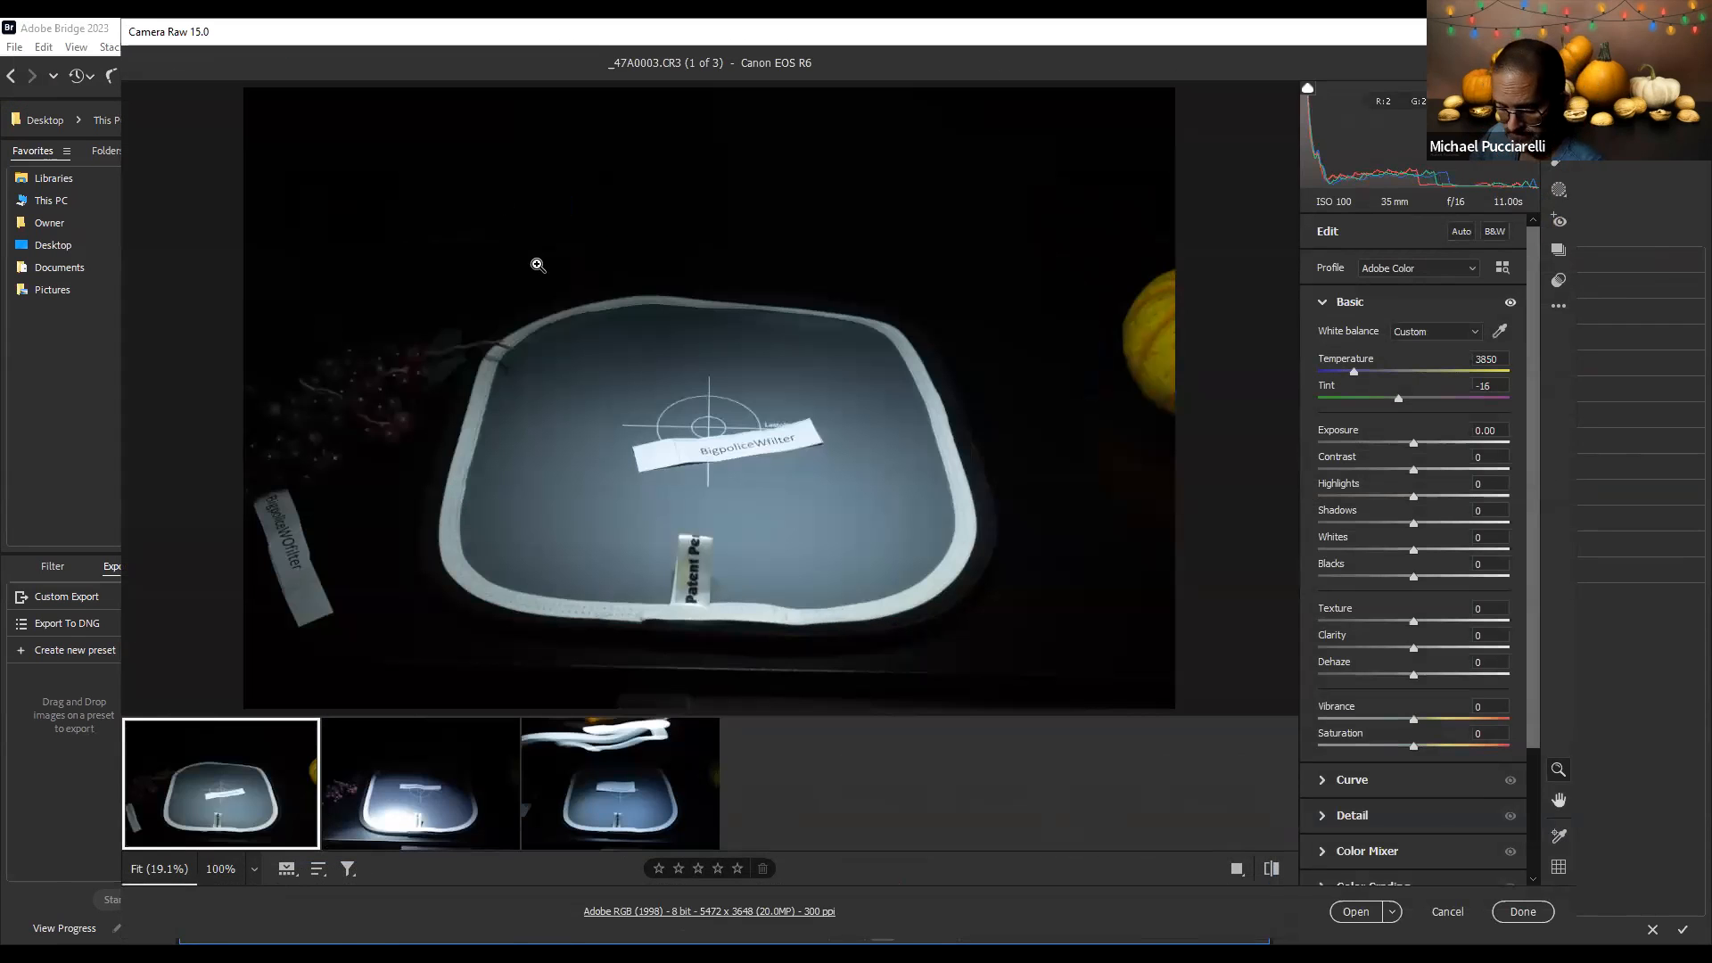
key("ctrl+a")
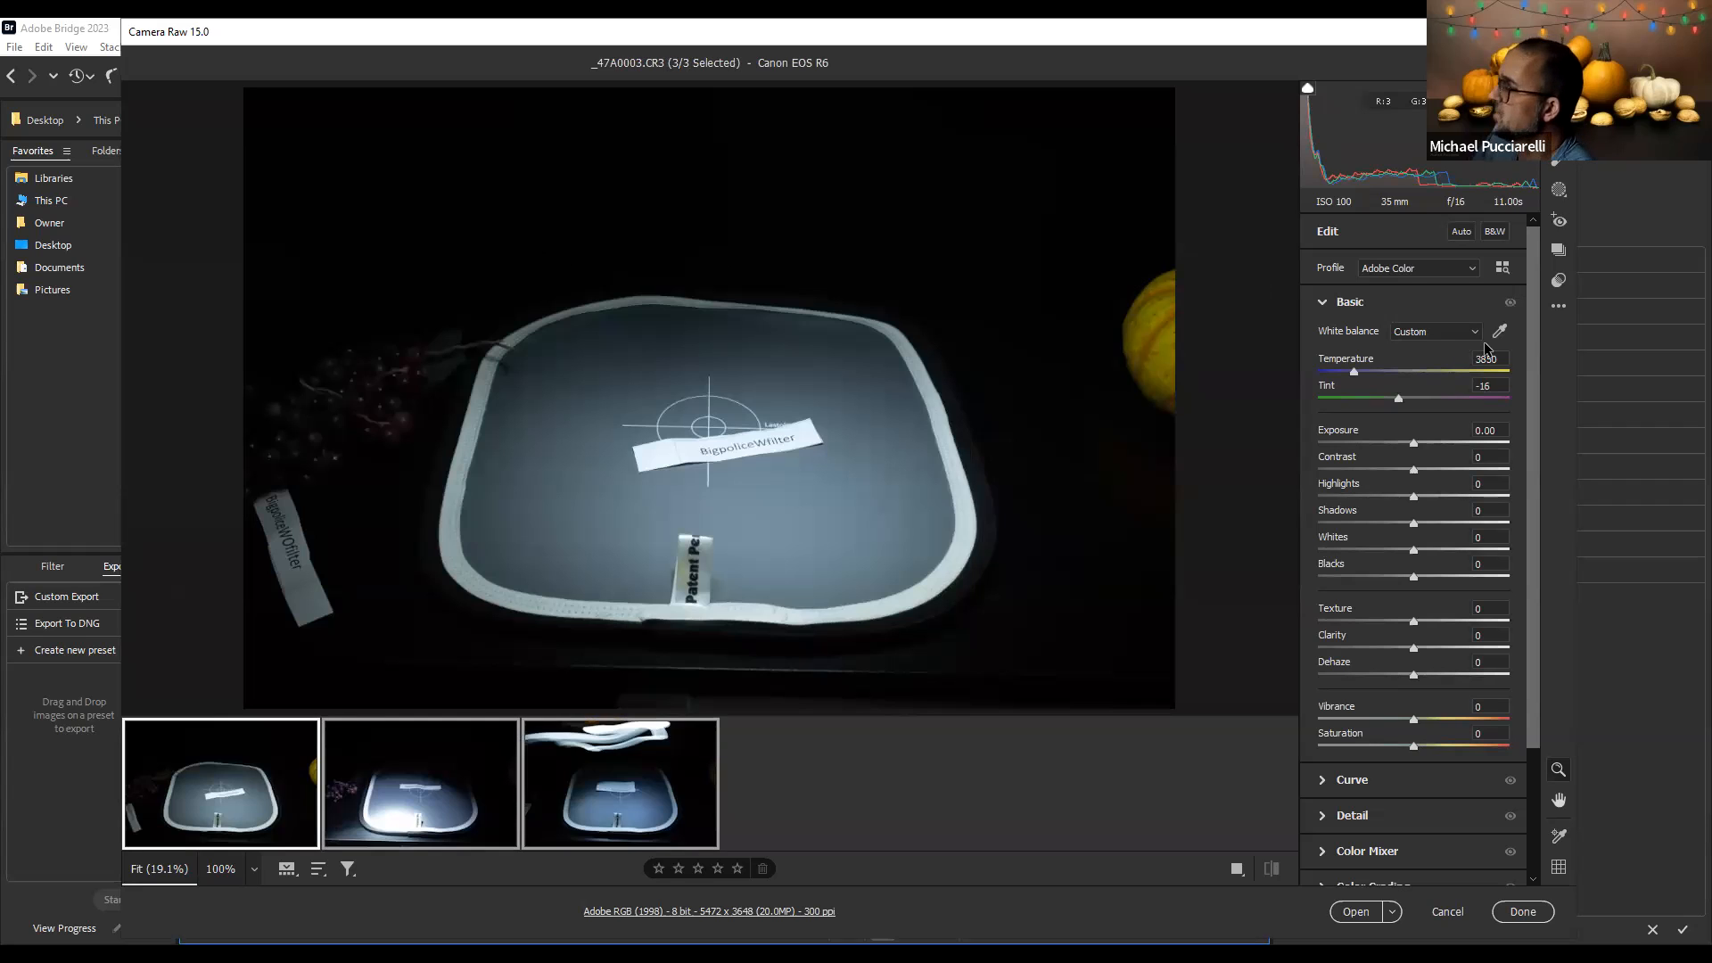
left_click(1558, 310)
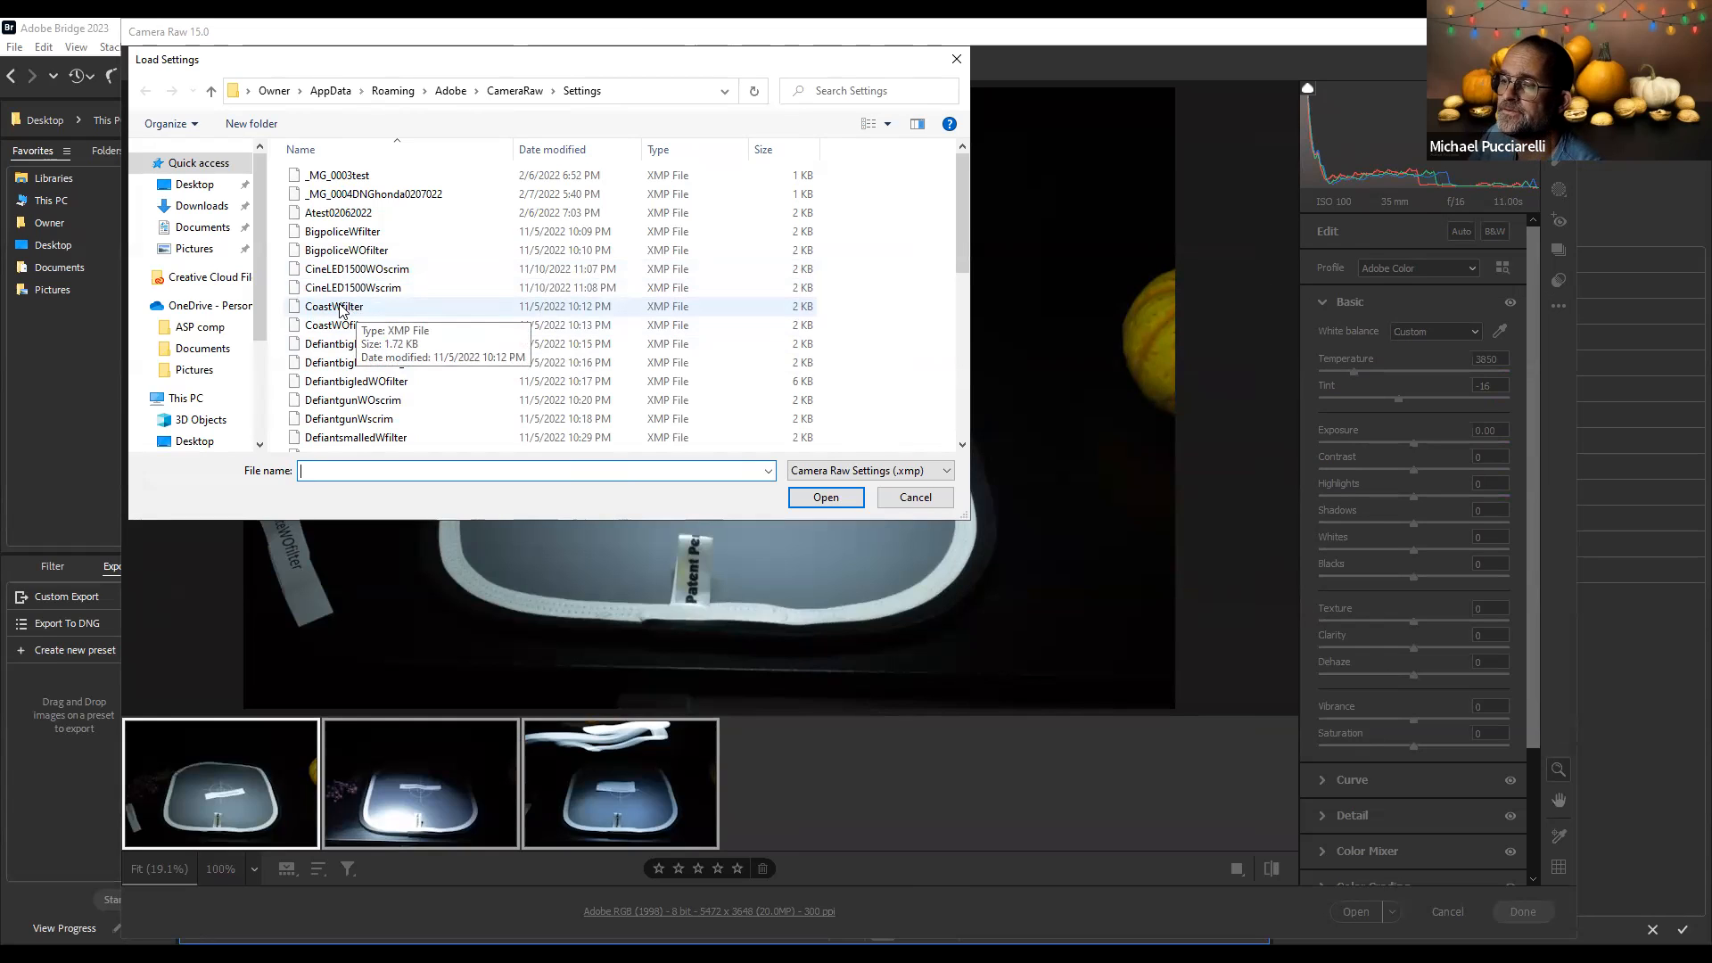
left_click(340, 306)
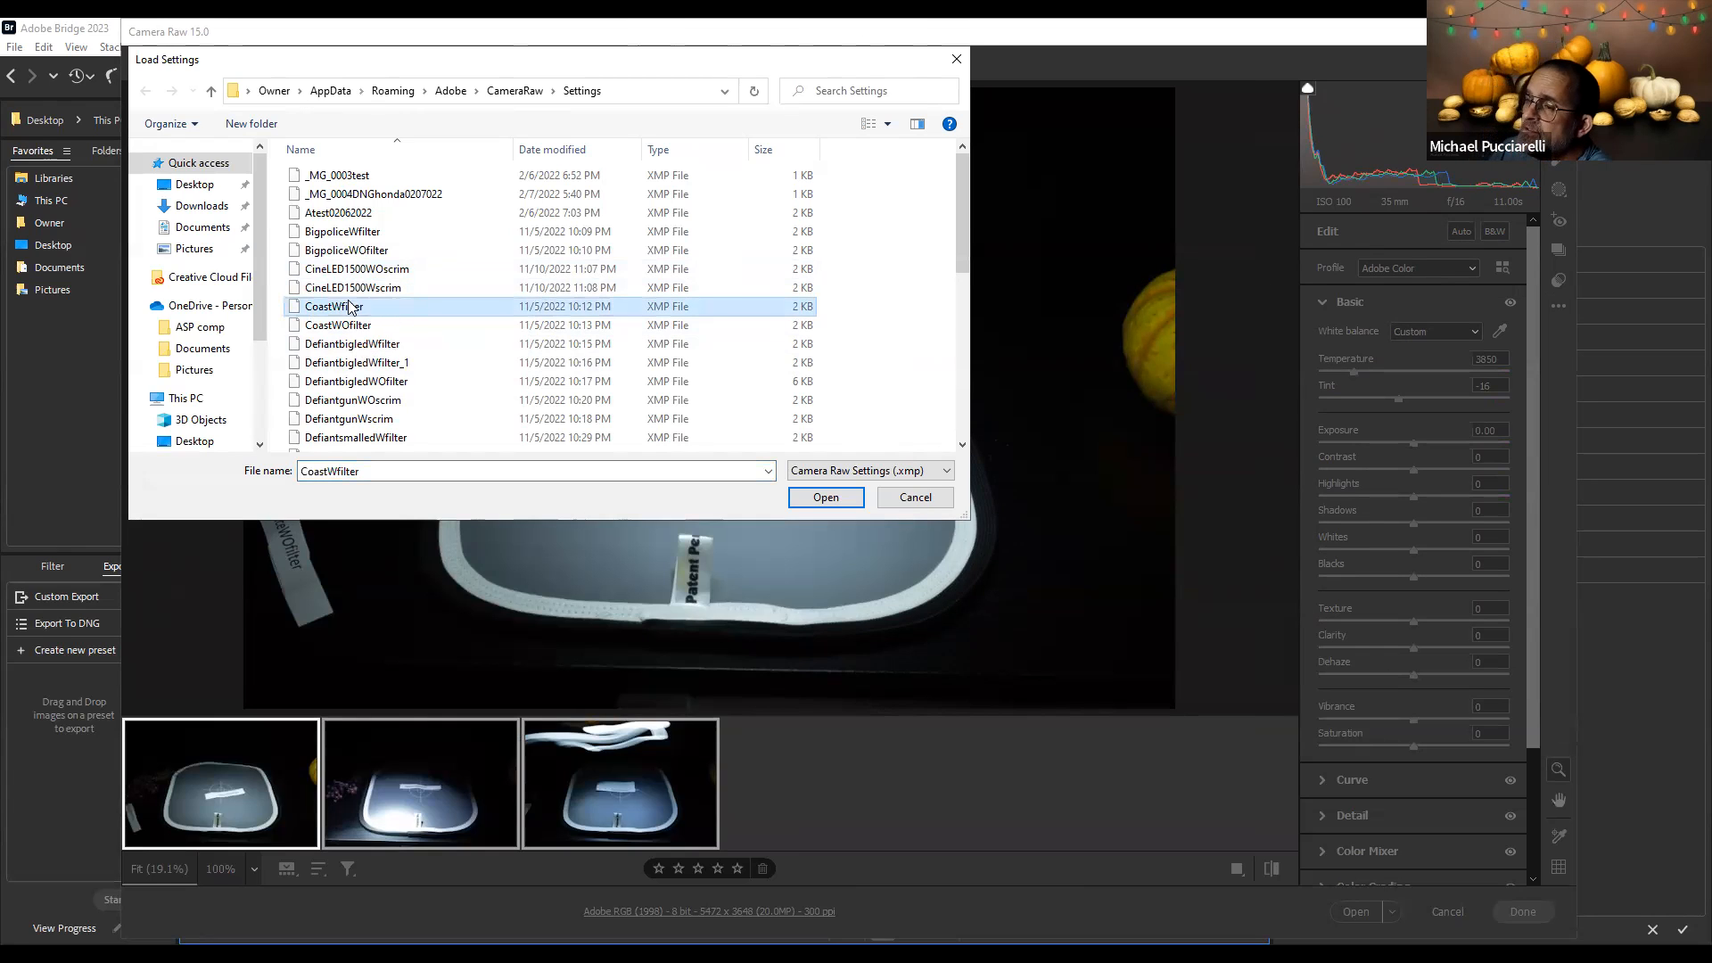
left_click(822, 498)
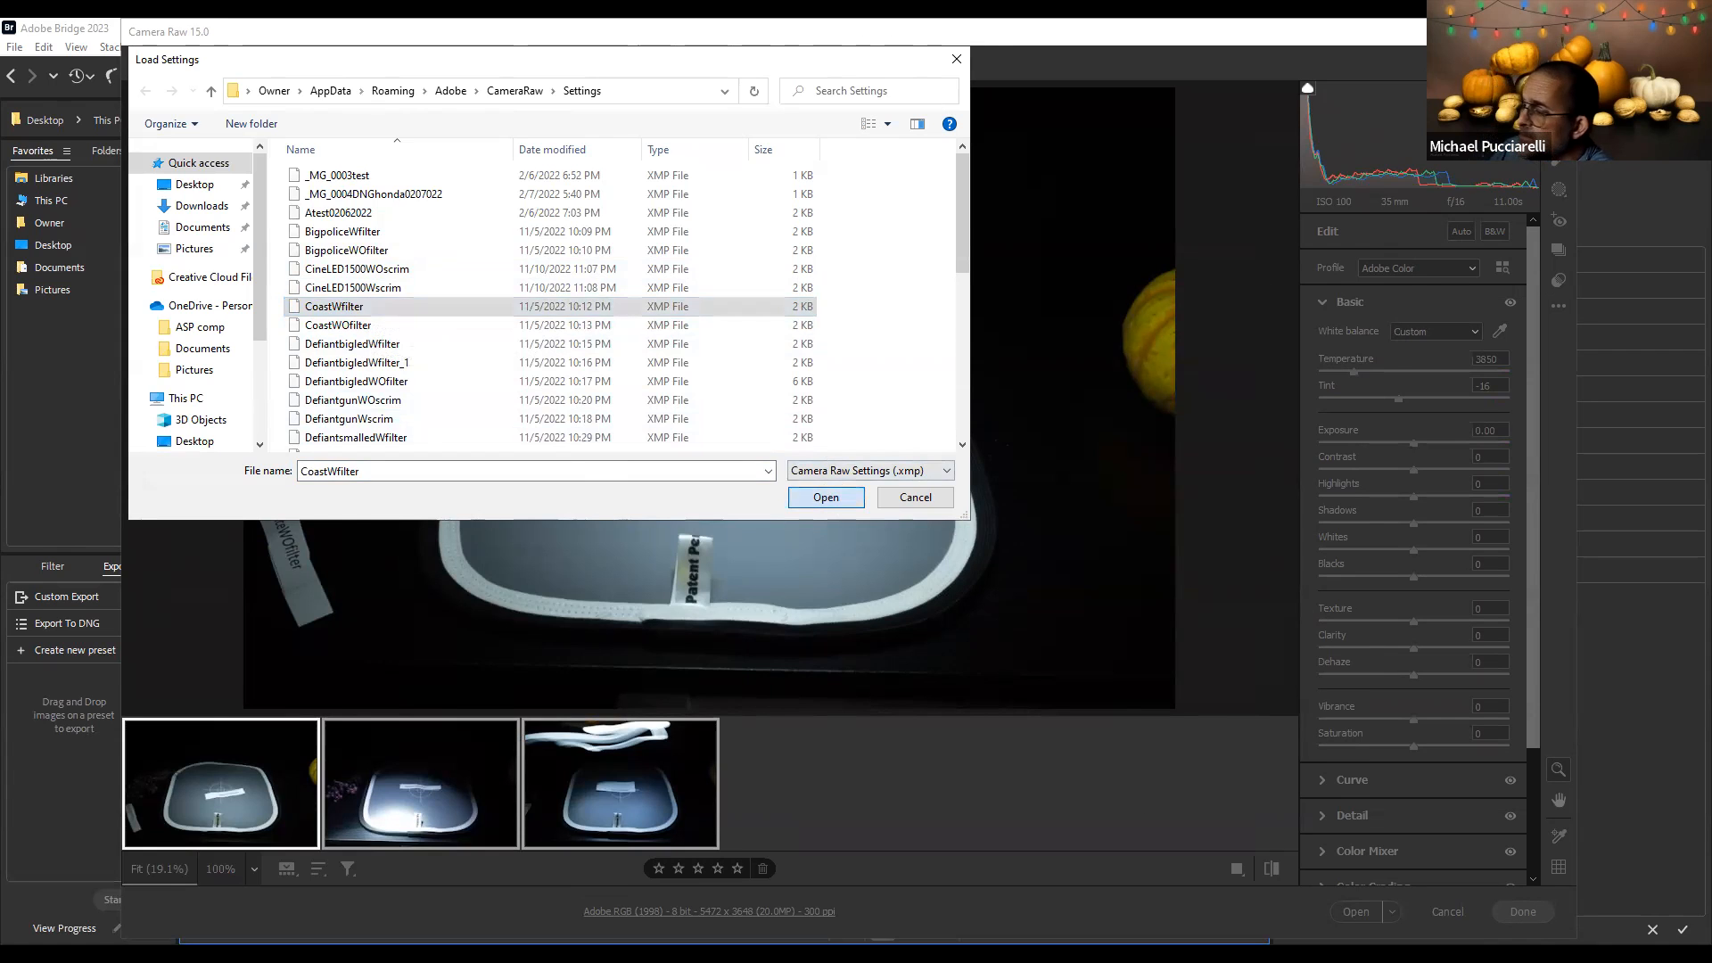
left_click(1523, 910)
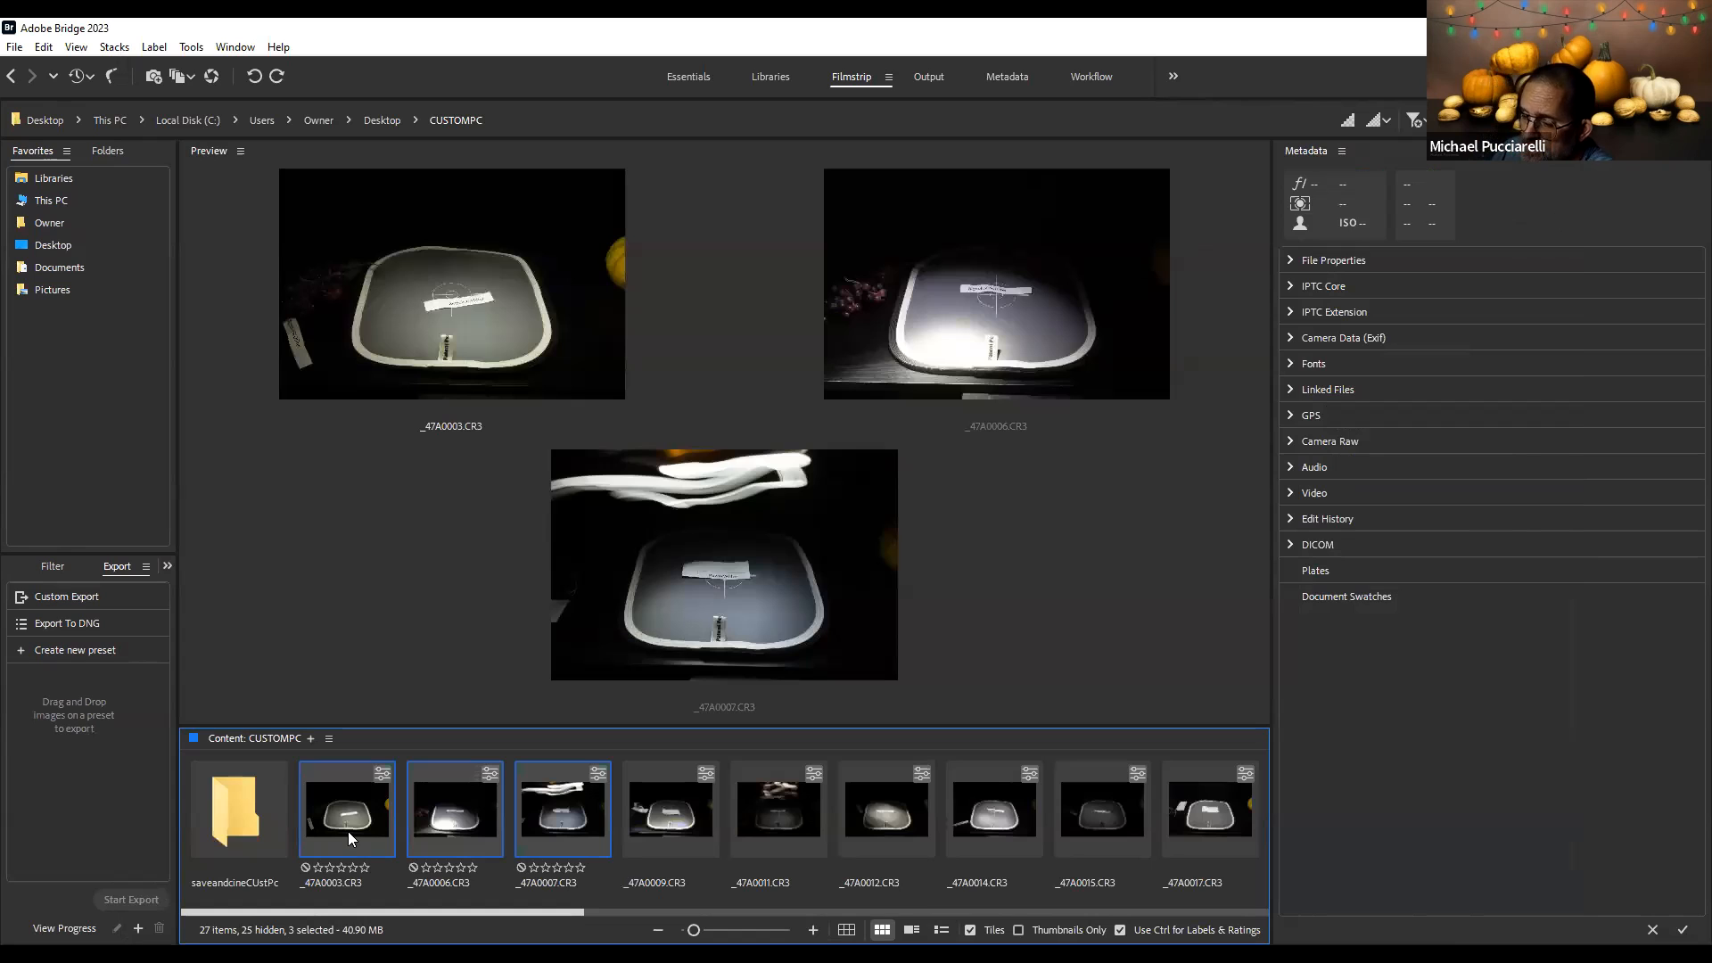
Reopen the three photos in Camera Raw, reset all of them to default and accept the change
right_click(347, 831)
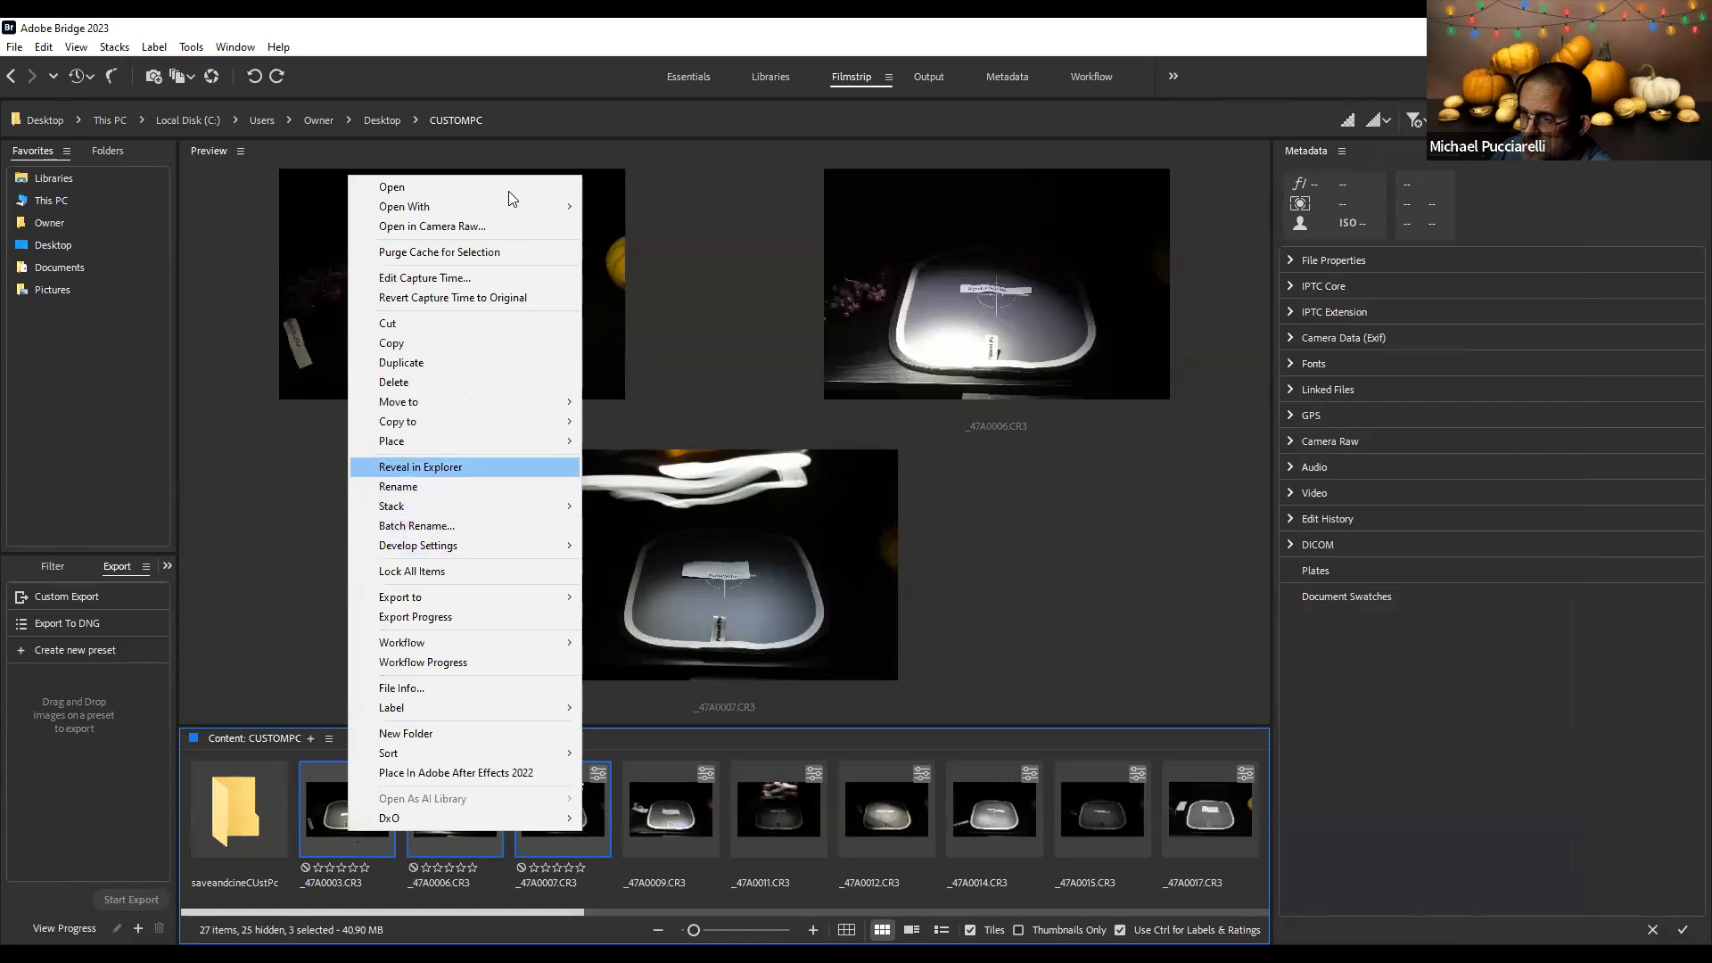
left_click(482, 230)
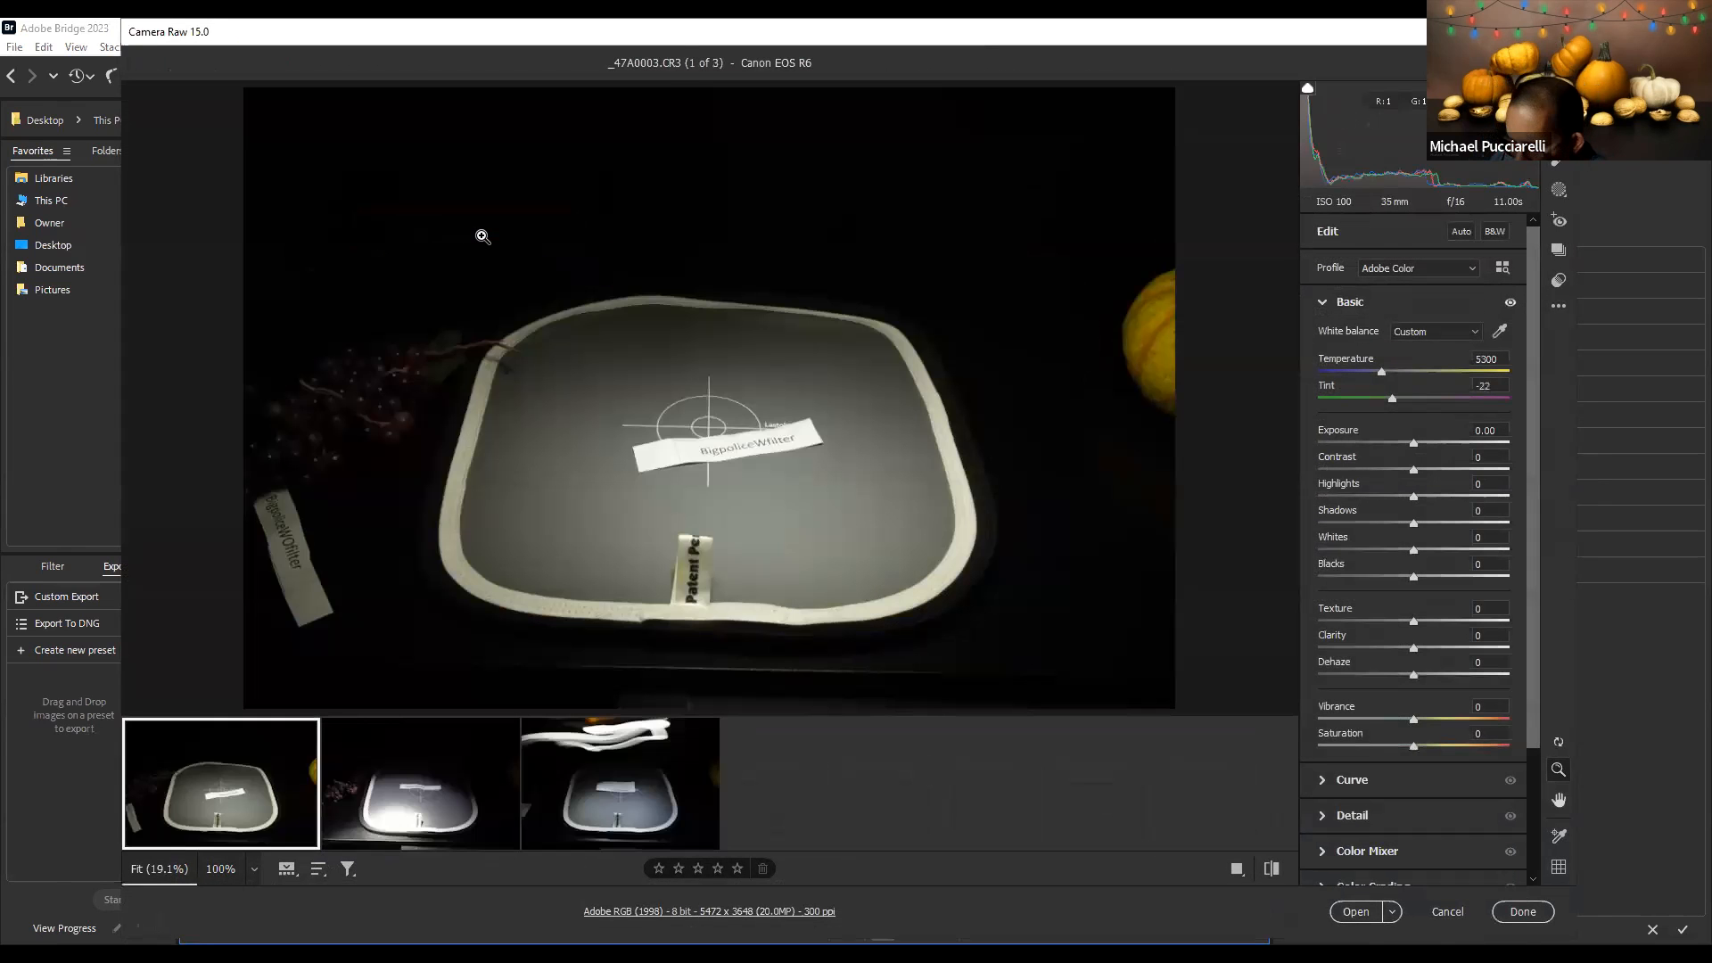
key("ctrl+a")
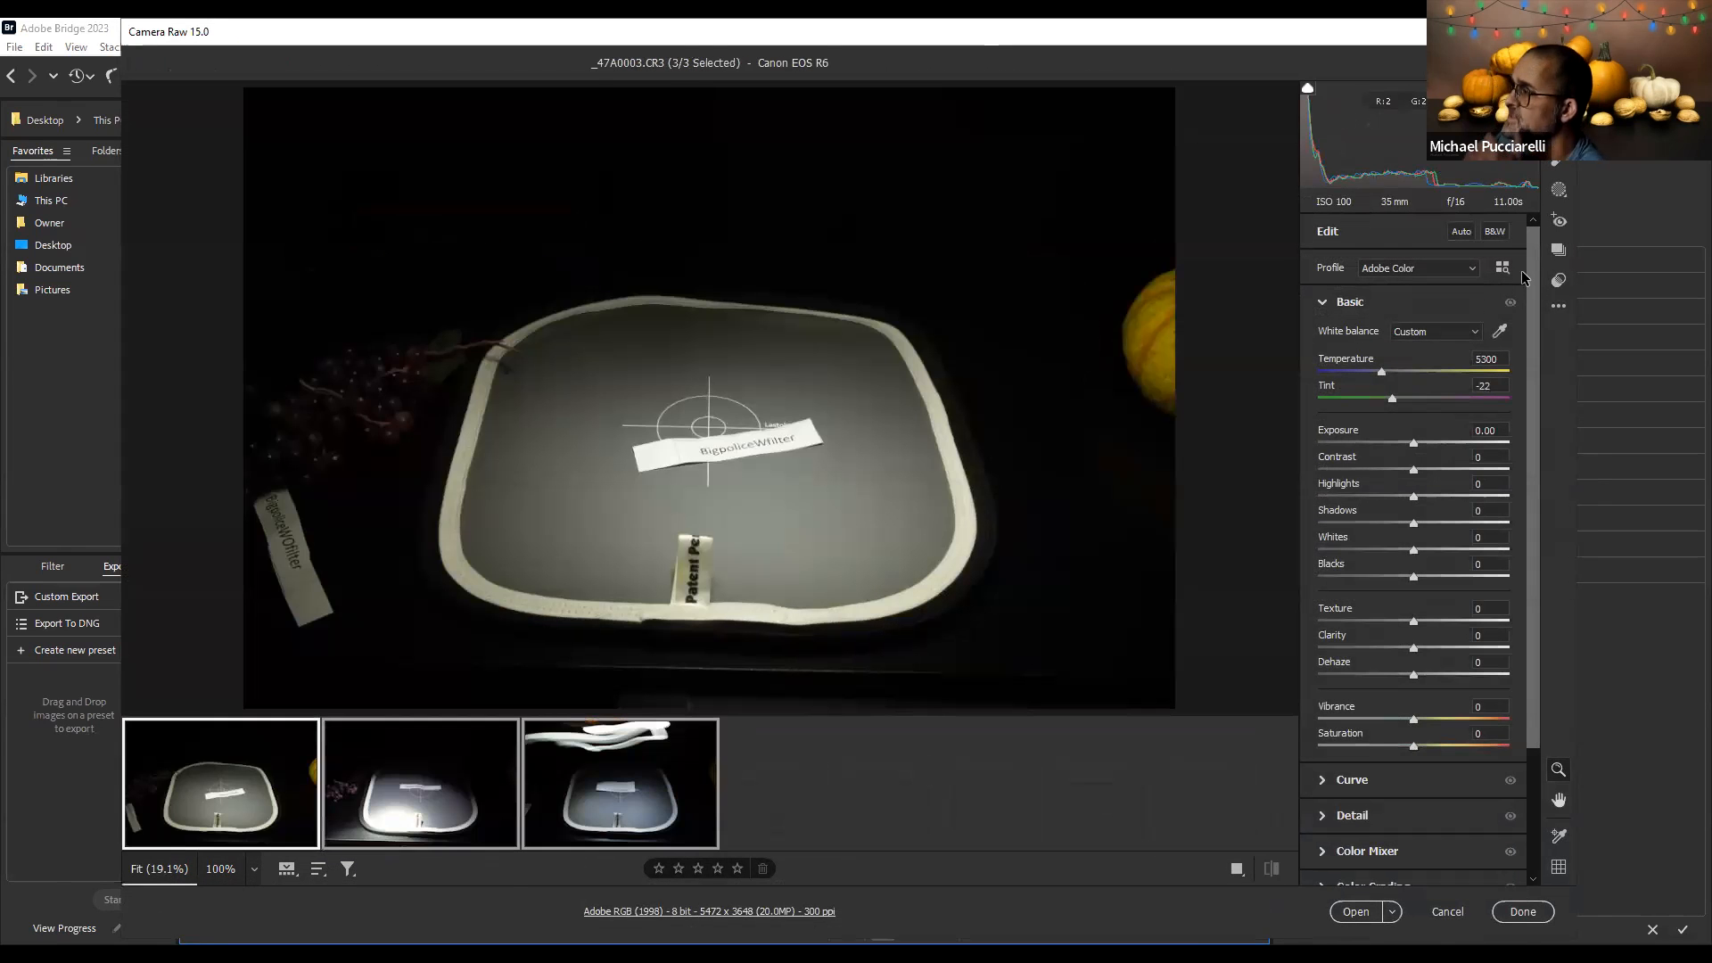
left_click(1558, 305)
left_click(1536, 350)
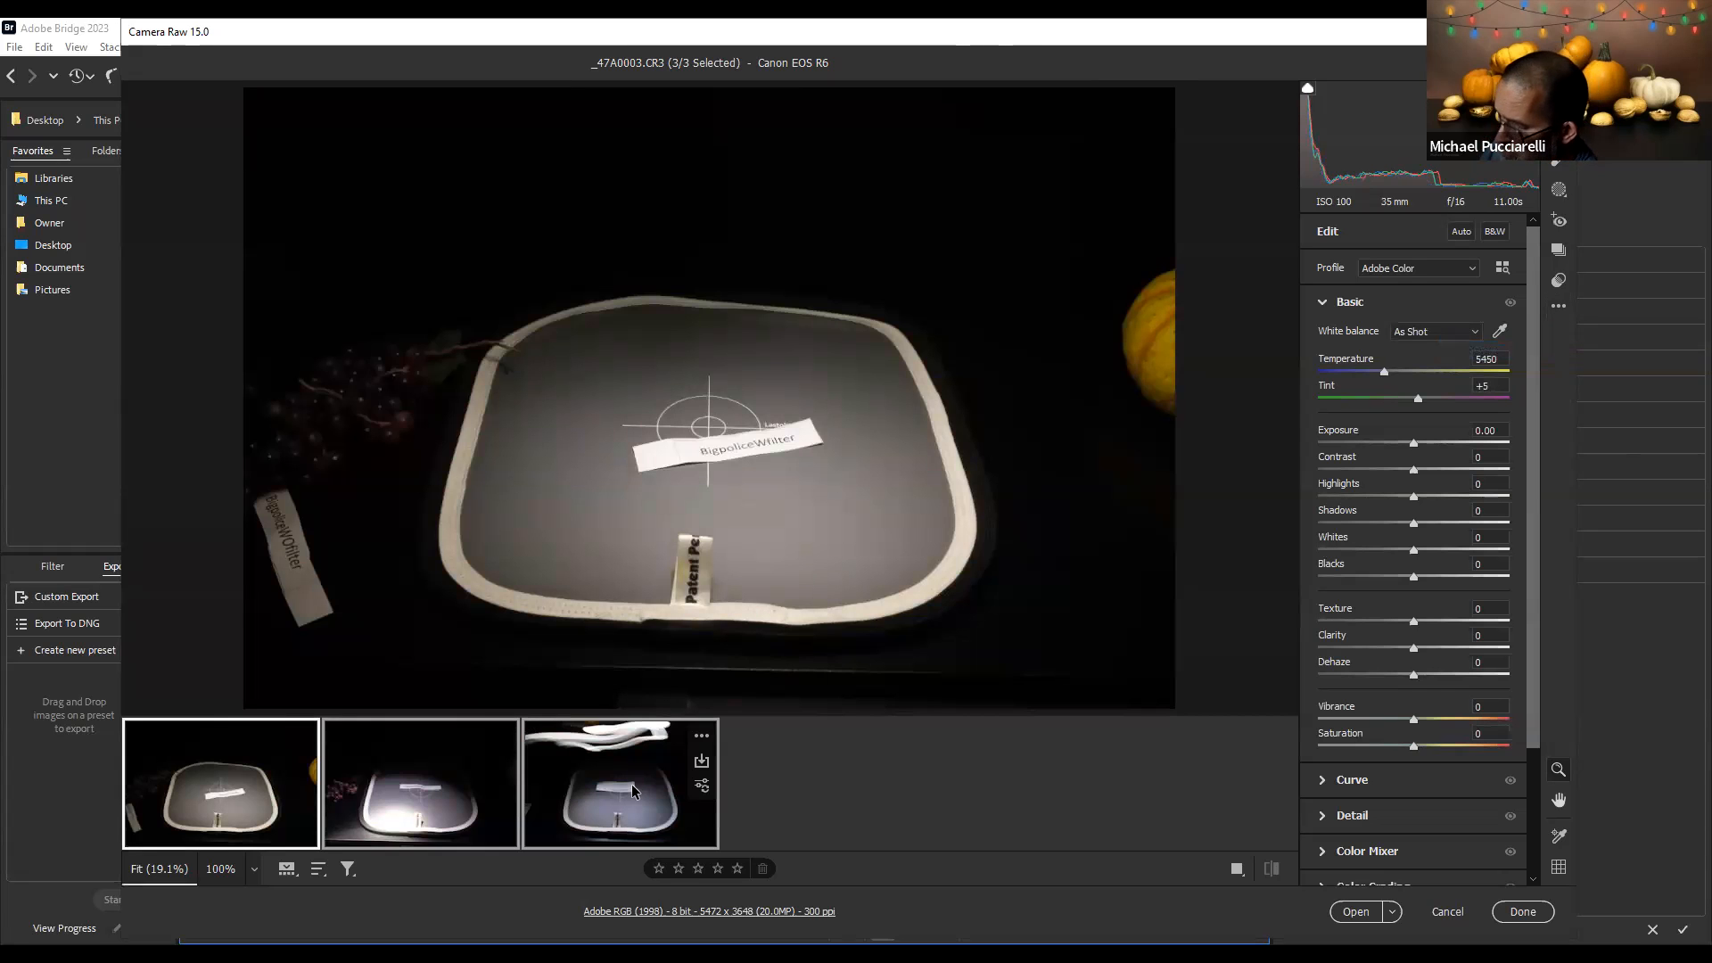
left_click(1462, 911)
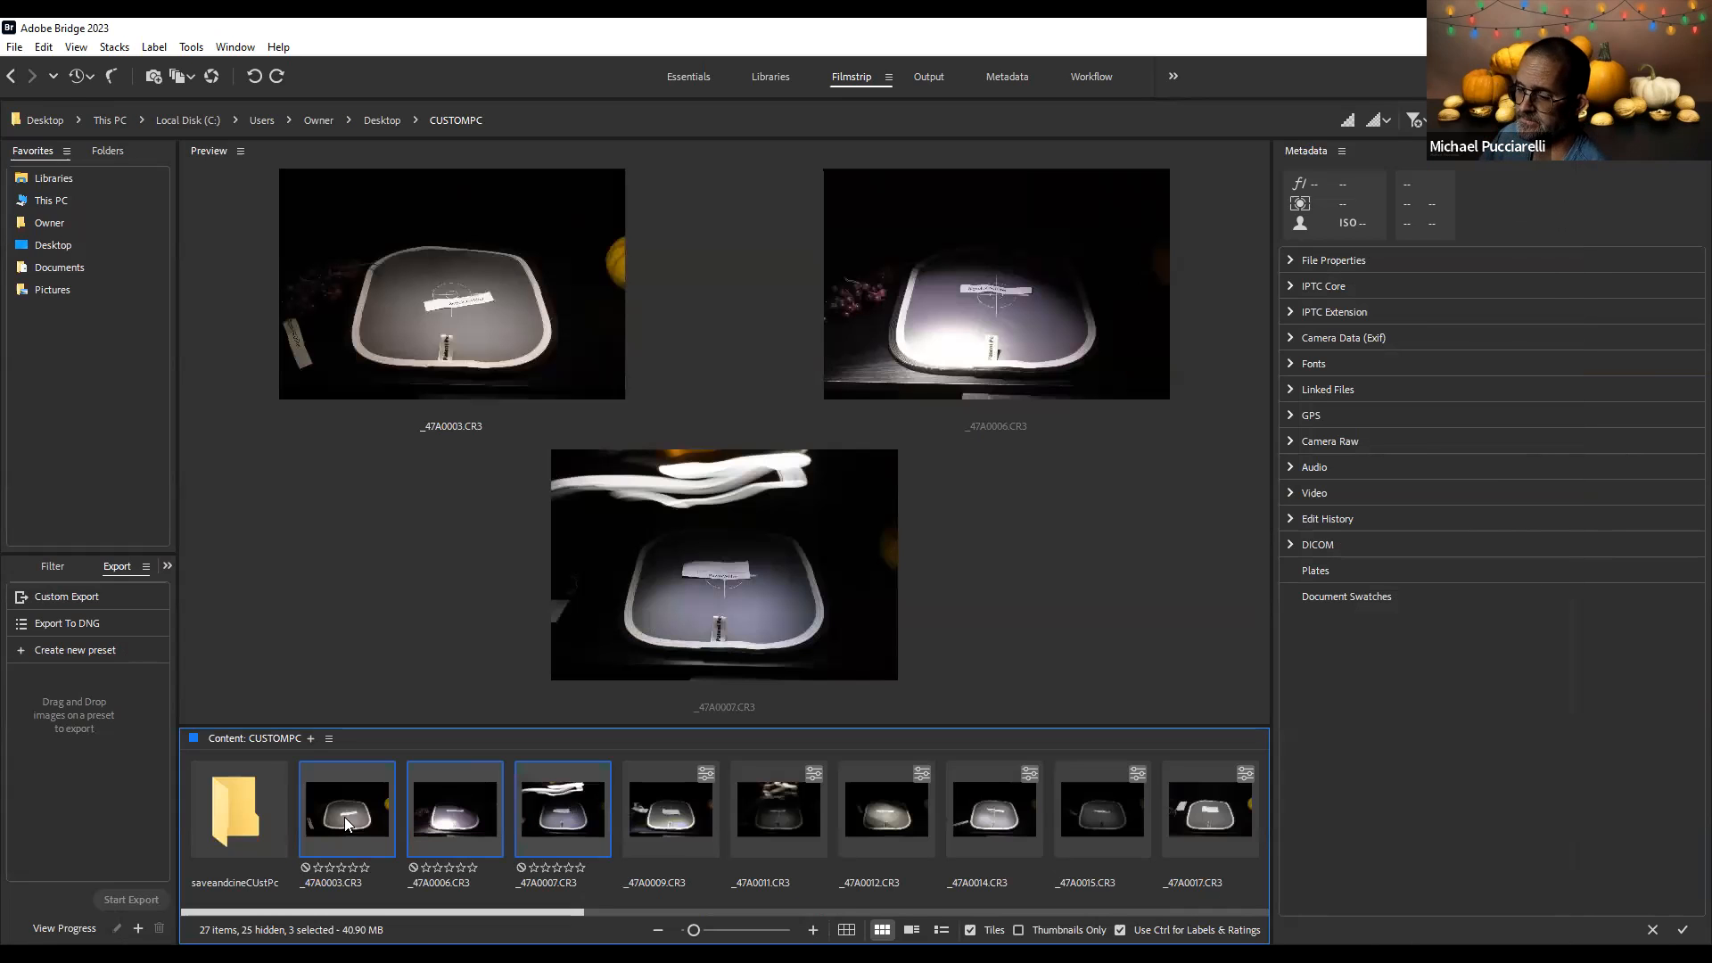
Reopen the three photos in Camera Raw, load the CoastWOfilter settings onto all of them and accept the edits
right_click(349, 817)
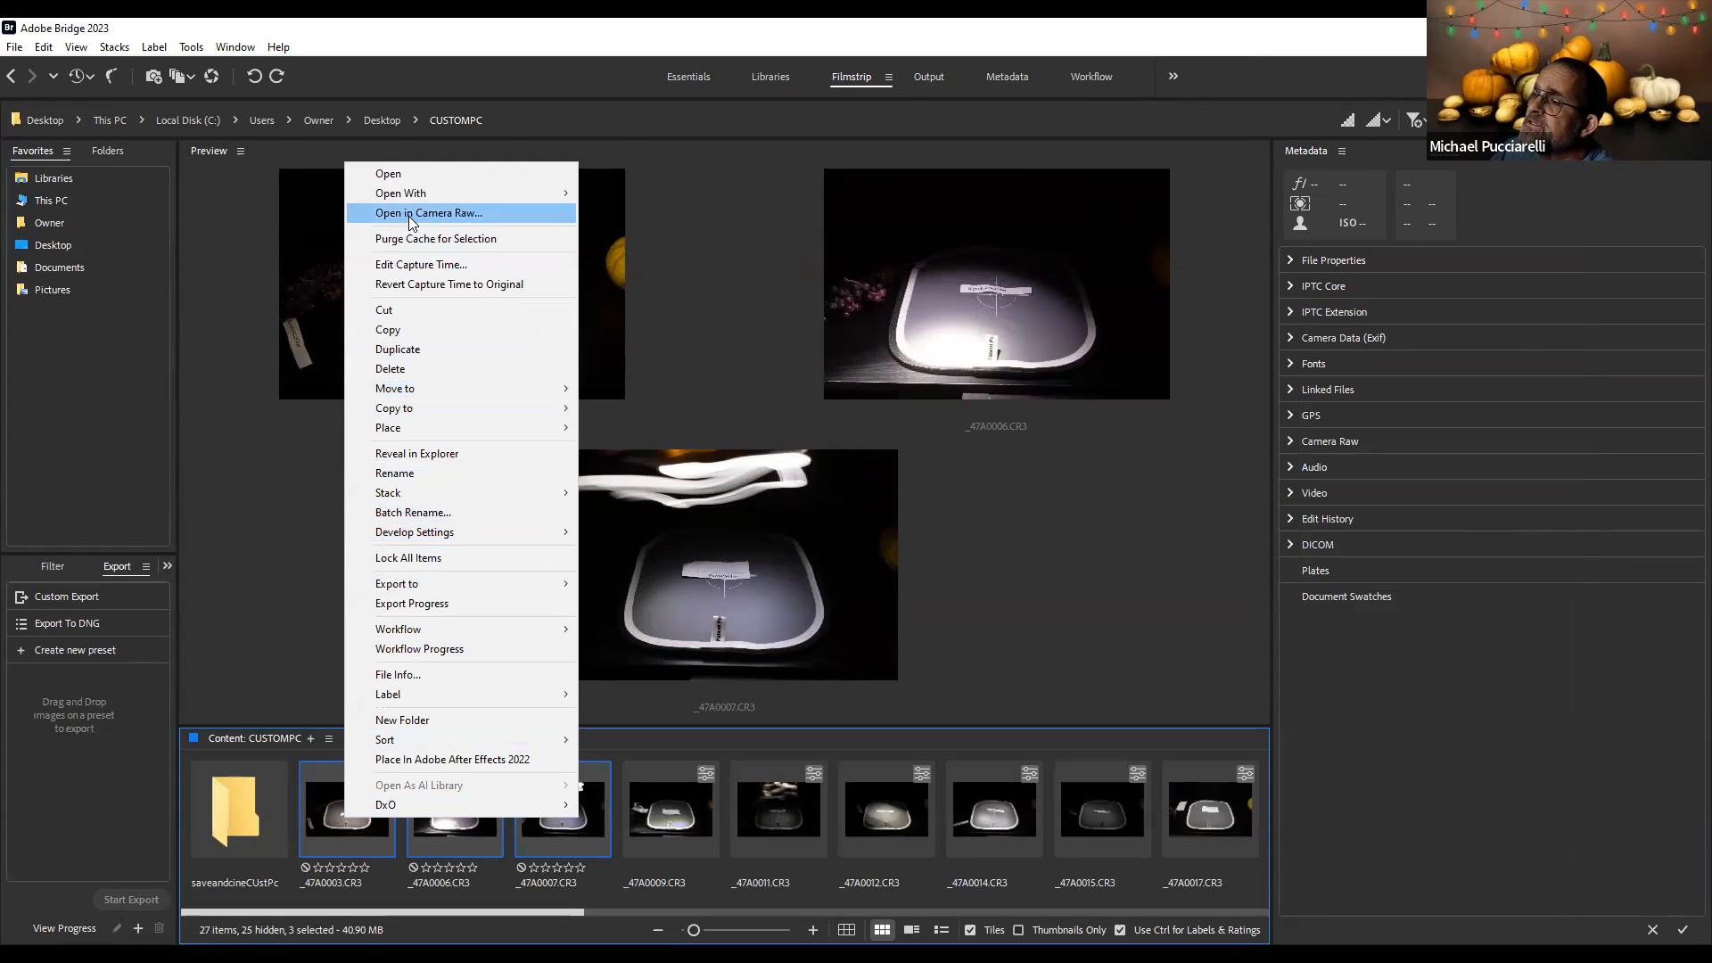
left_click(652, 505)
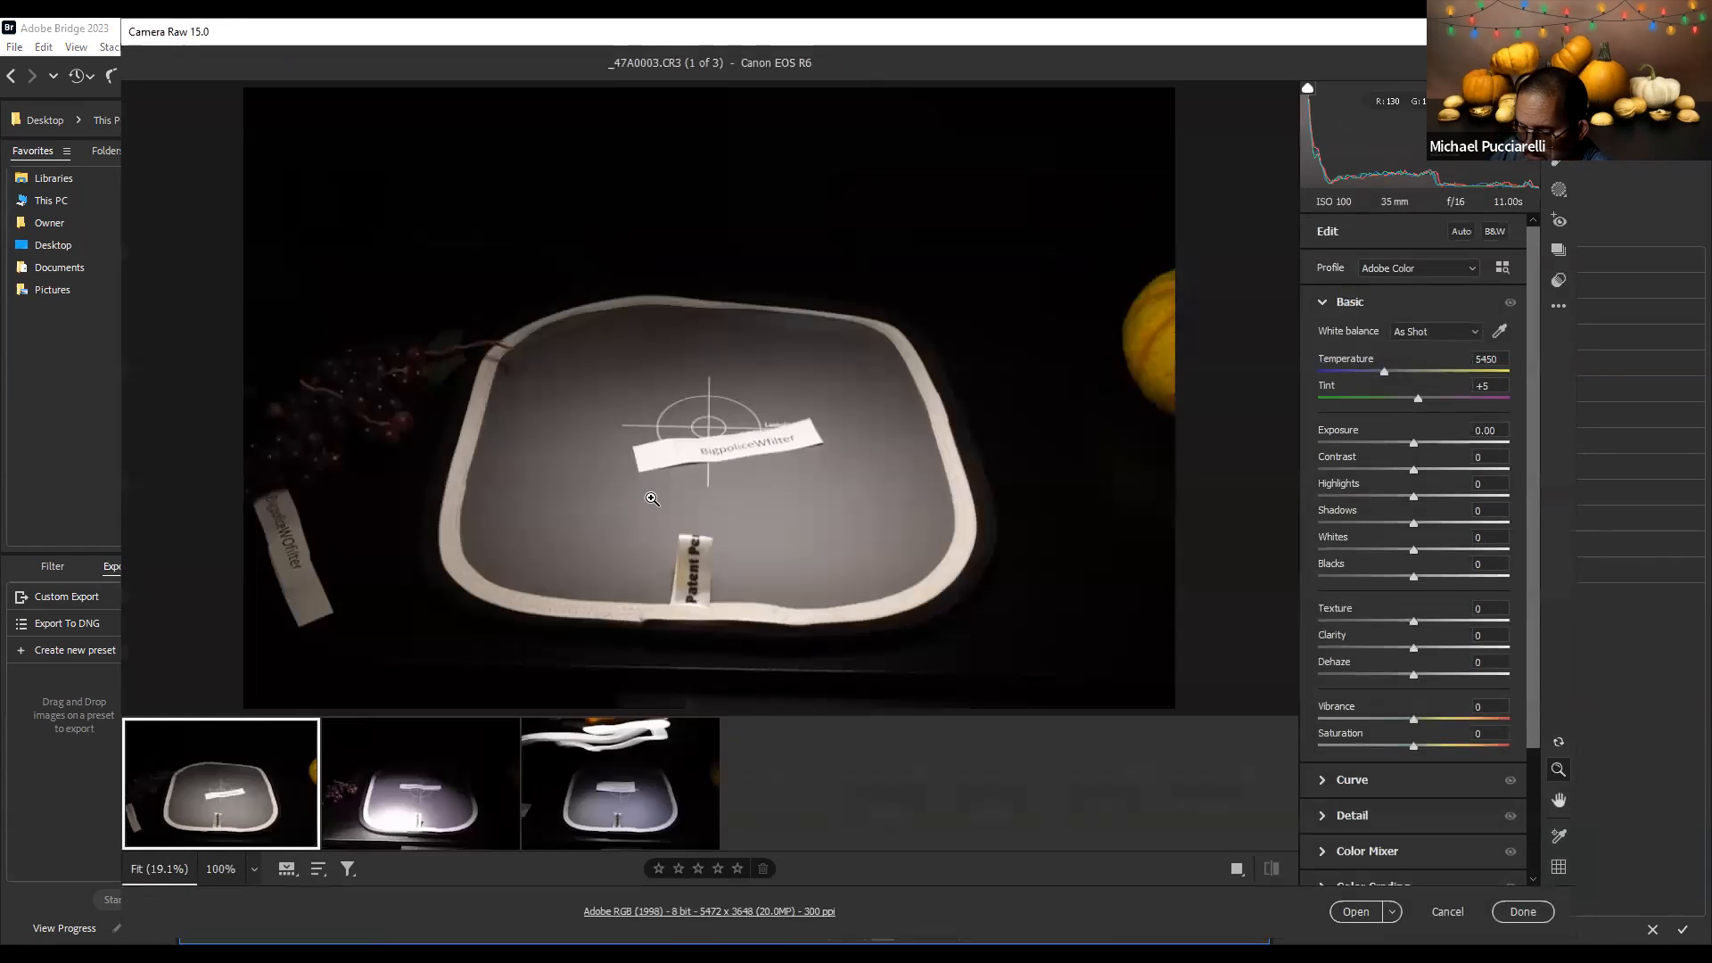
key("ctrl+a")
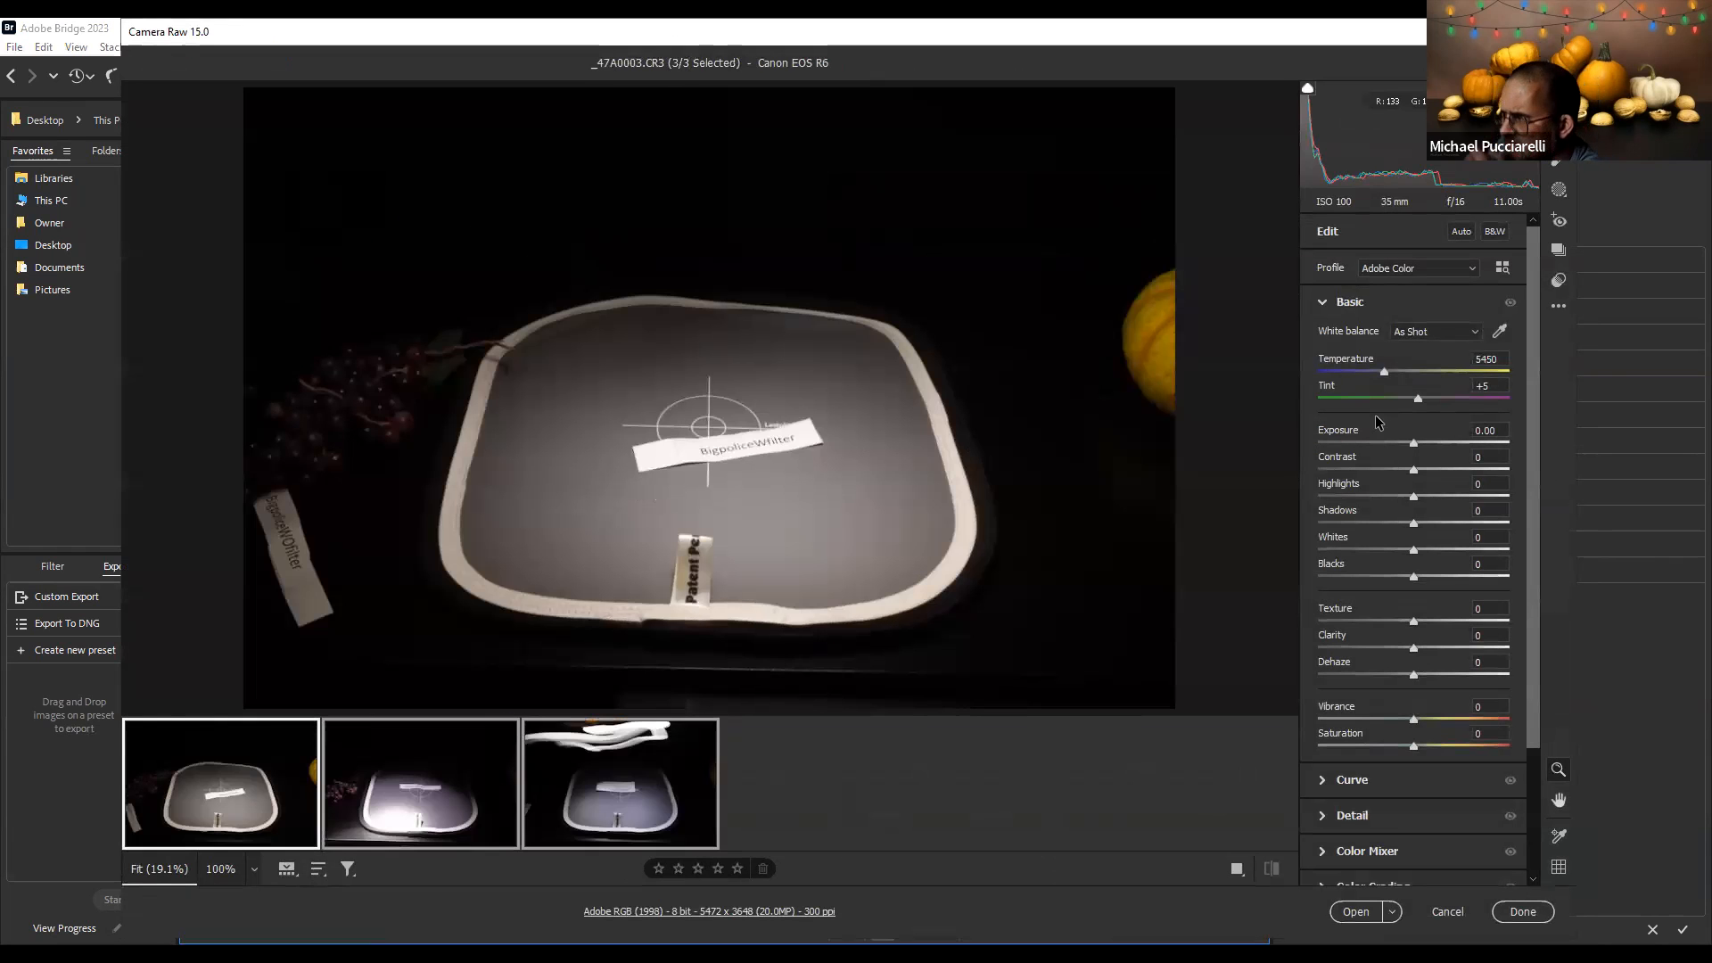
left_click(1557, 310)
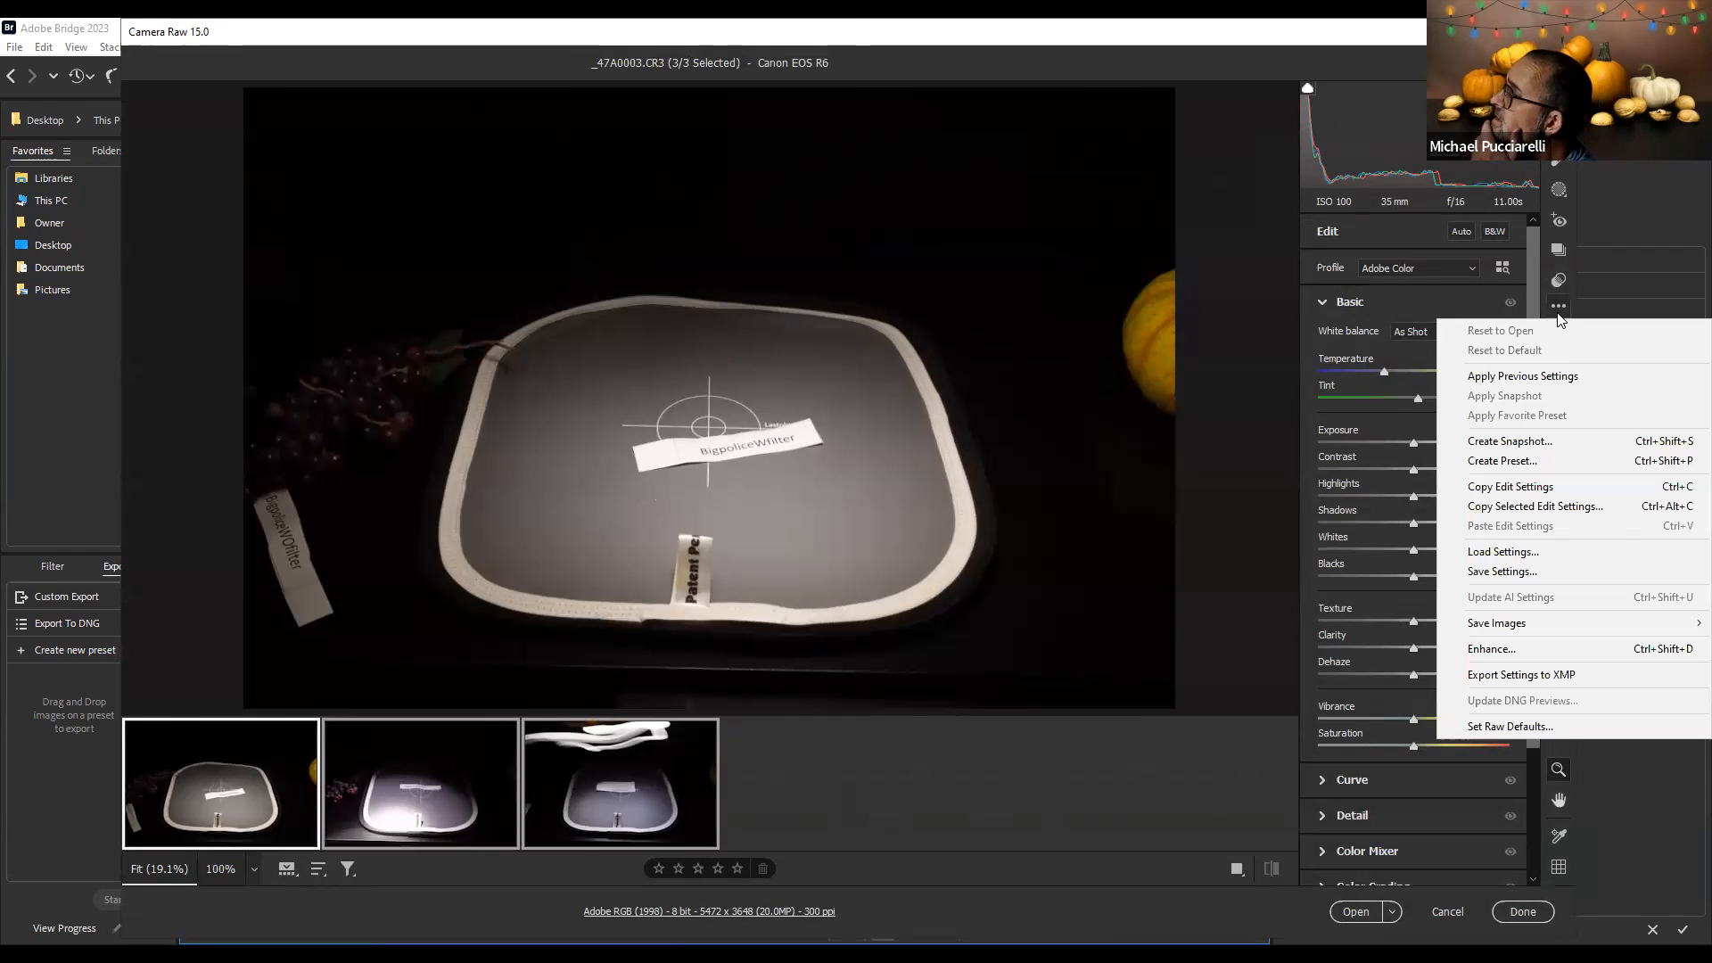
left_click(1495, 554)
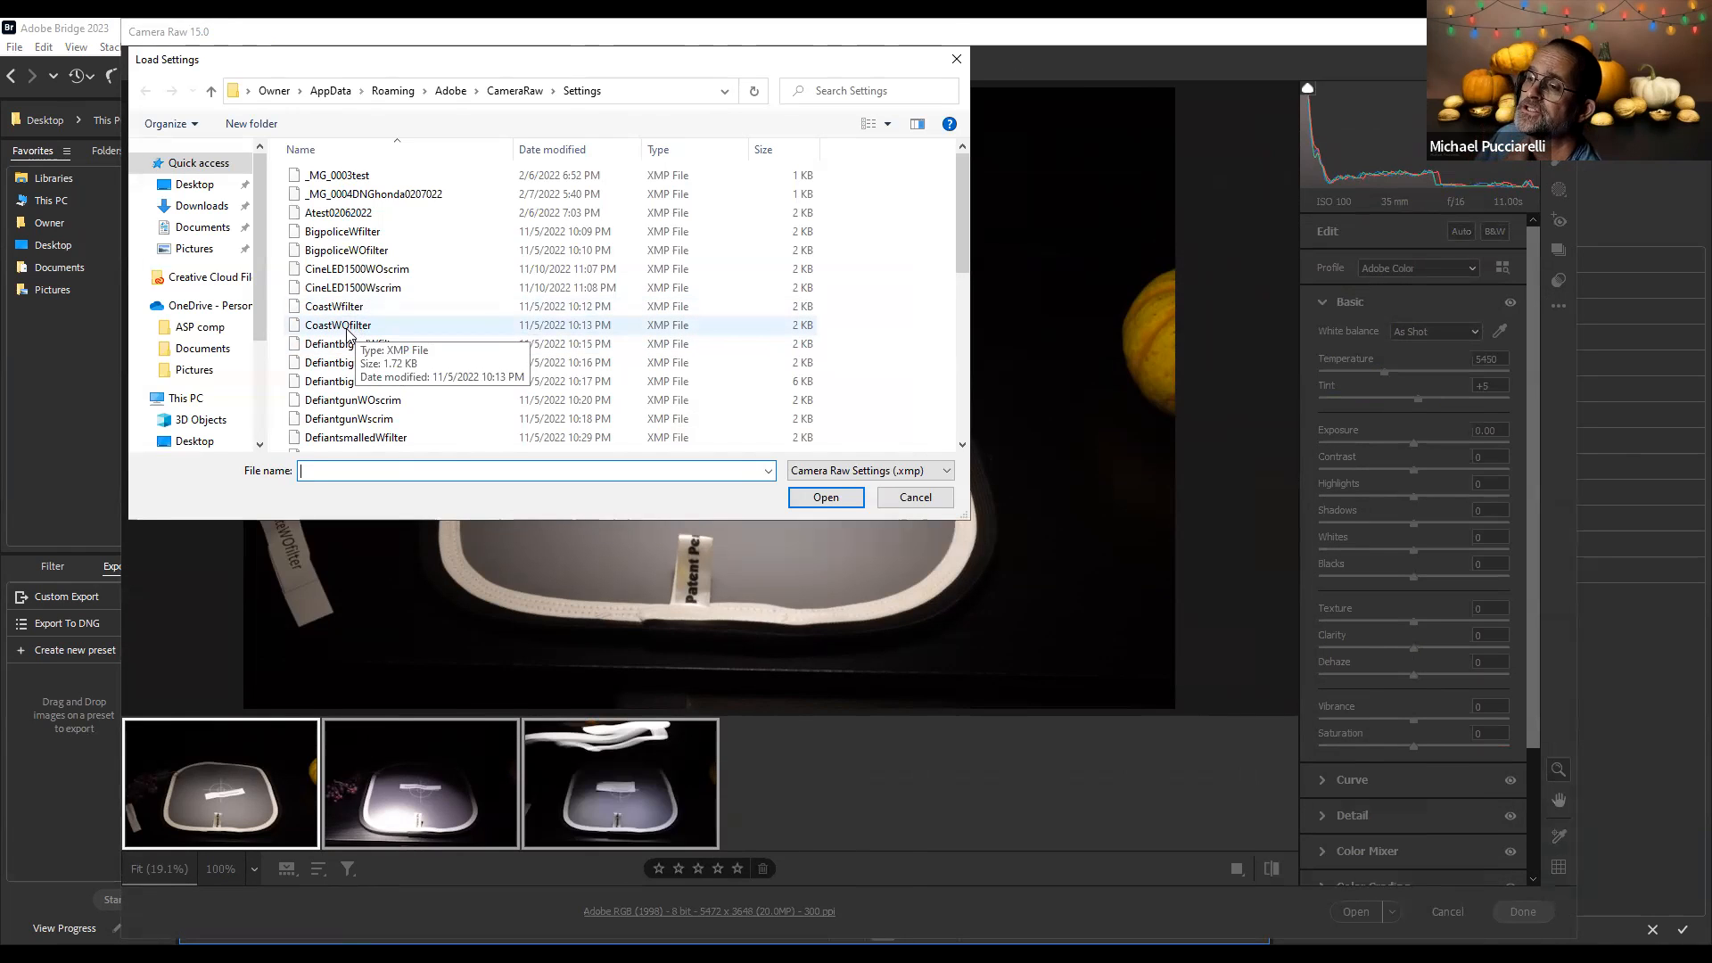
left_click(354, 333)
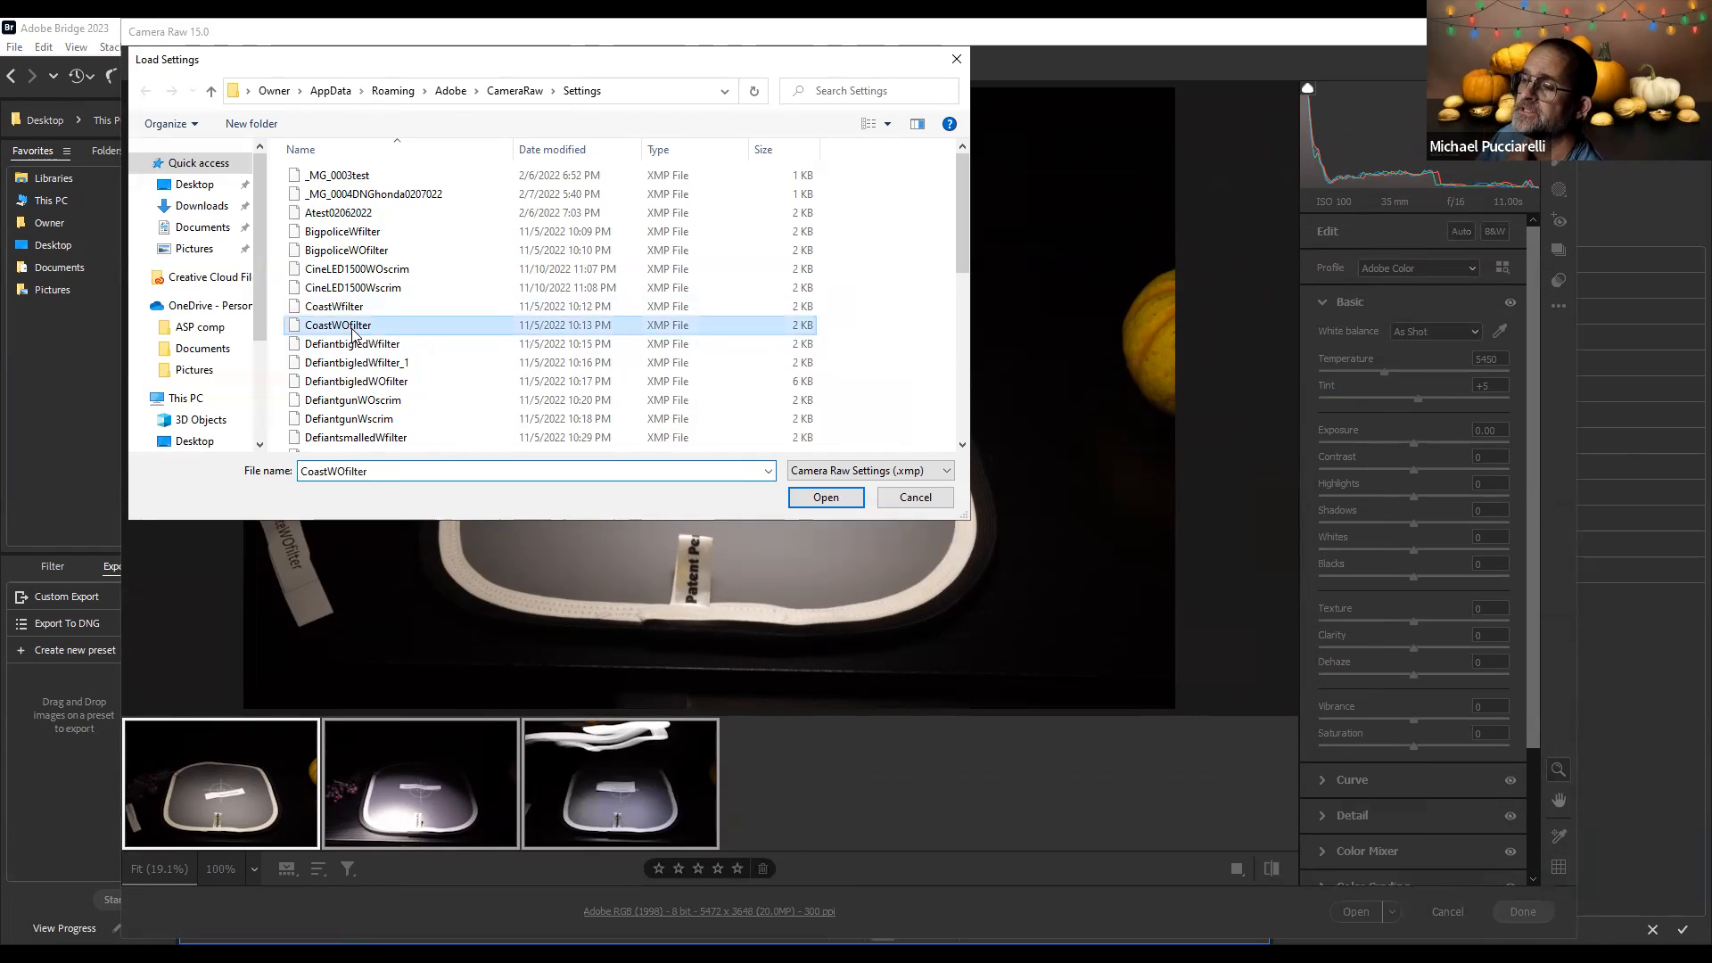
left_click(835, 500)
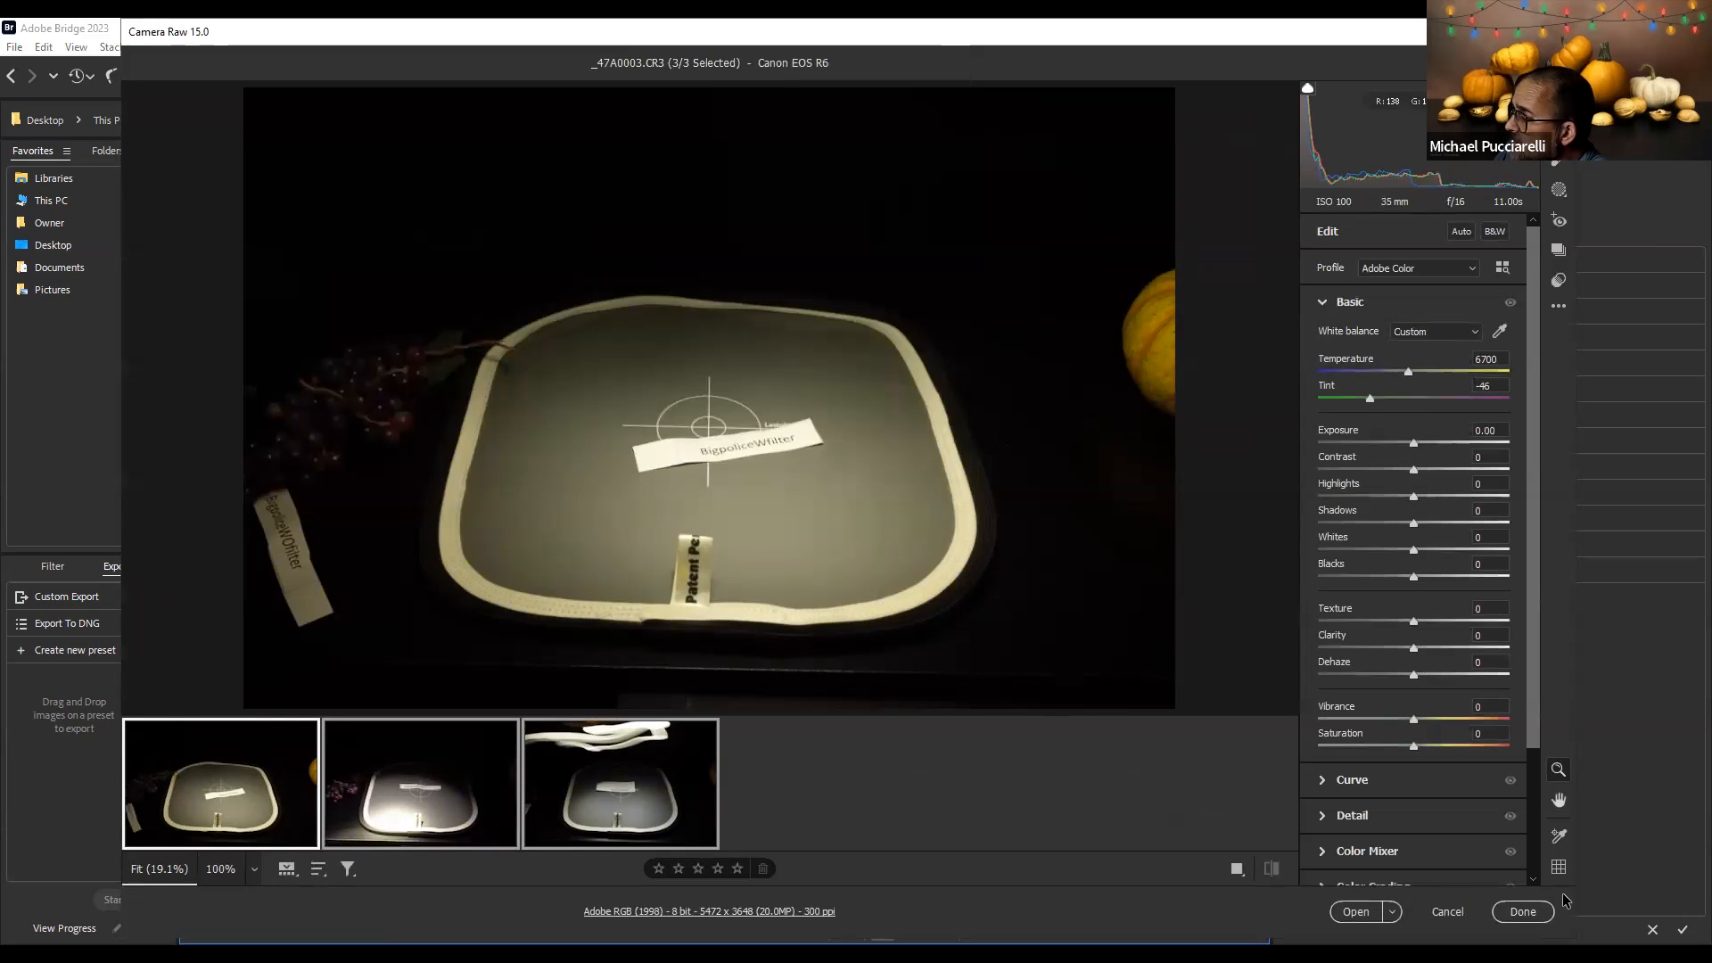
left_click(1513, 909)
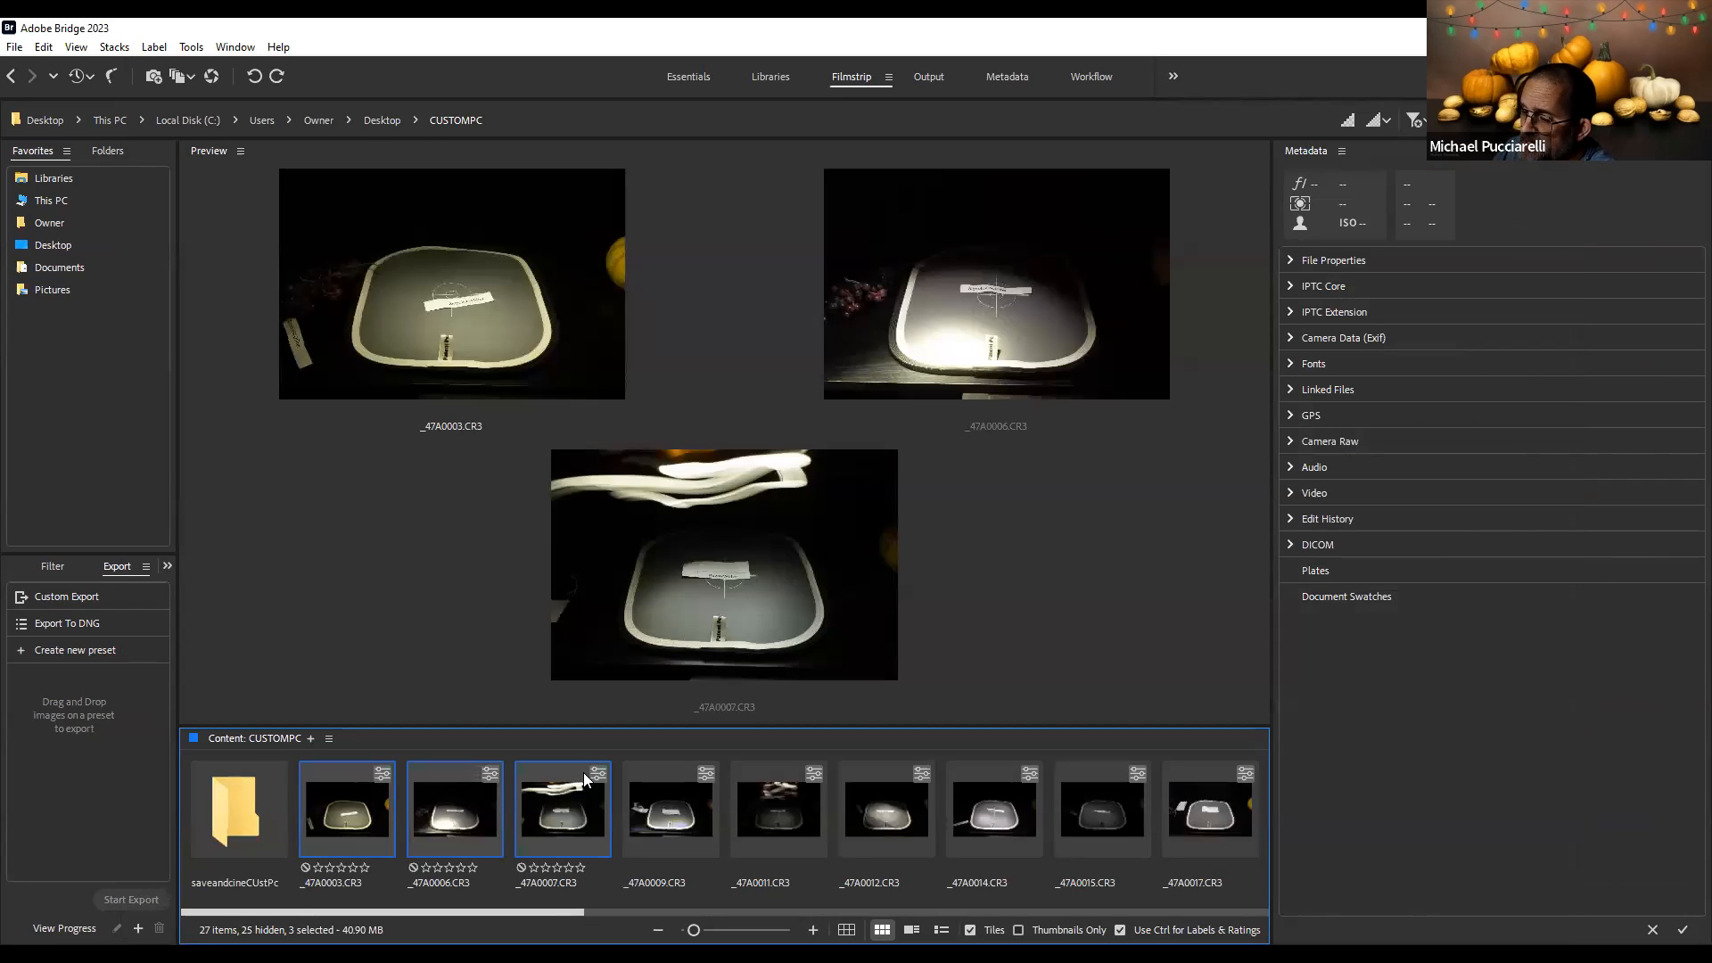
Reopen the three photos in Camera Raw, load the DefiantbigledWfilter settings onto all of them and accept the edits
right_click(353, 819)
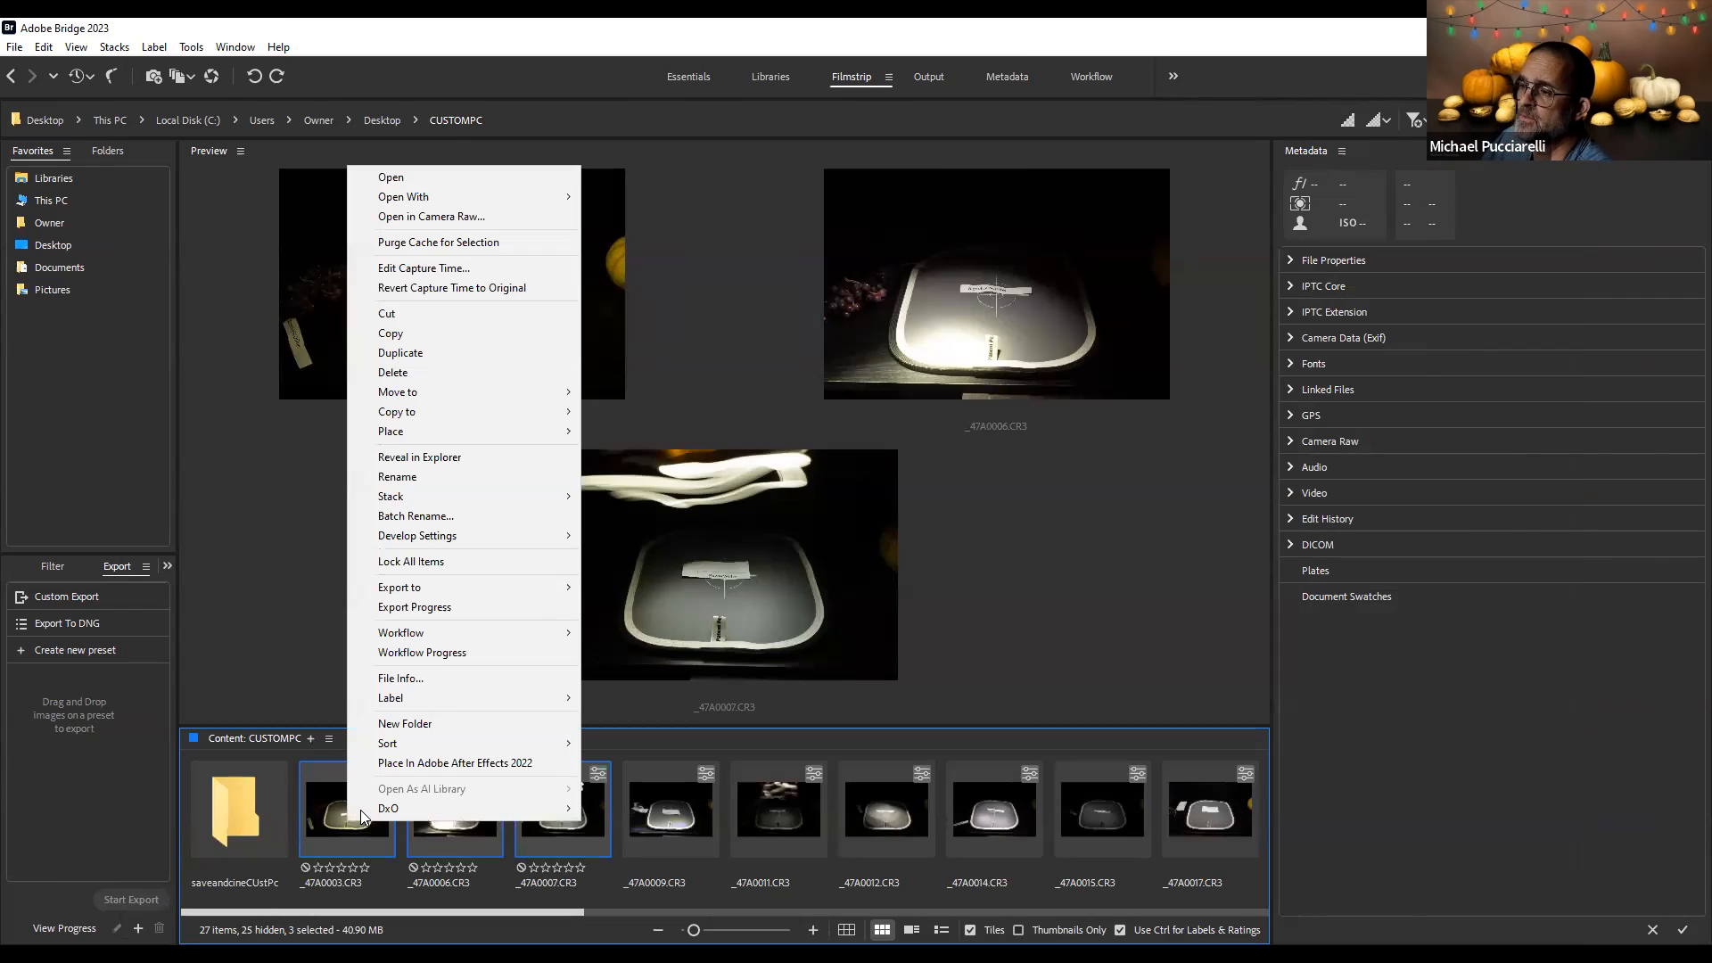
left_click(466, 217)
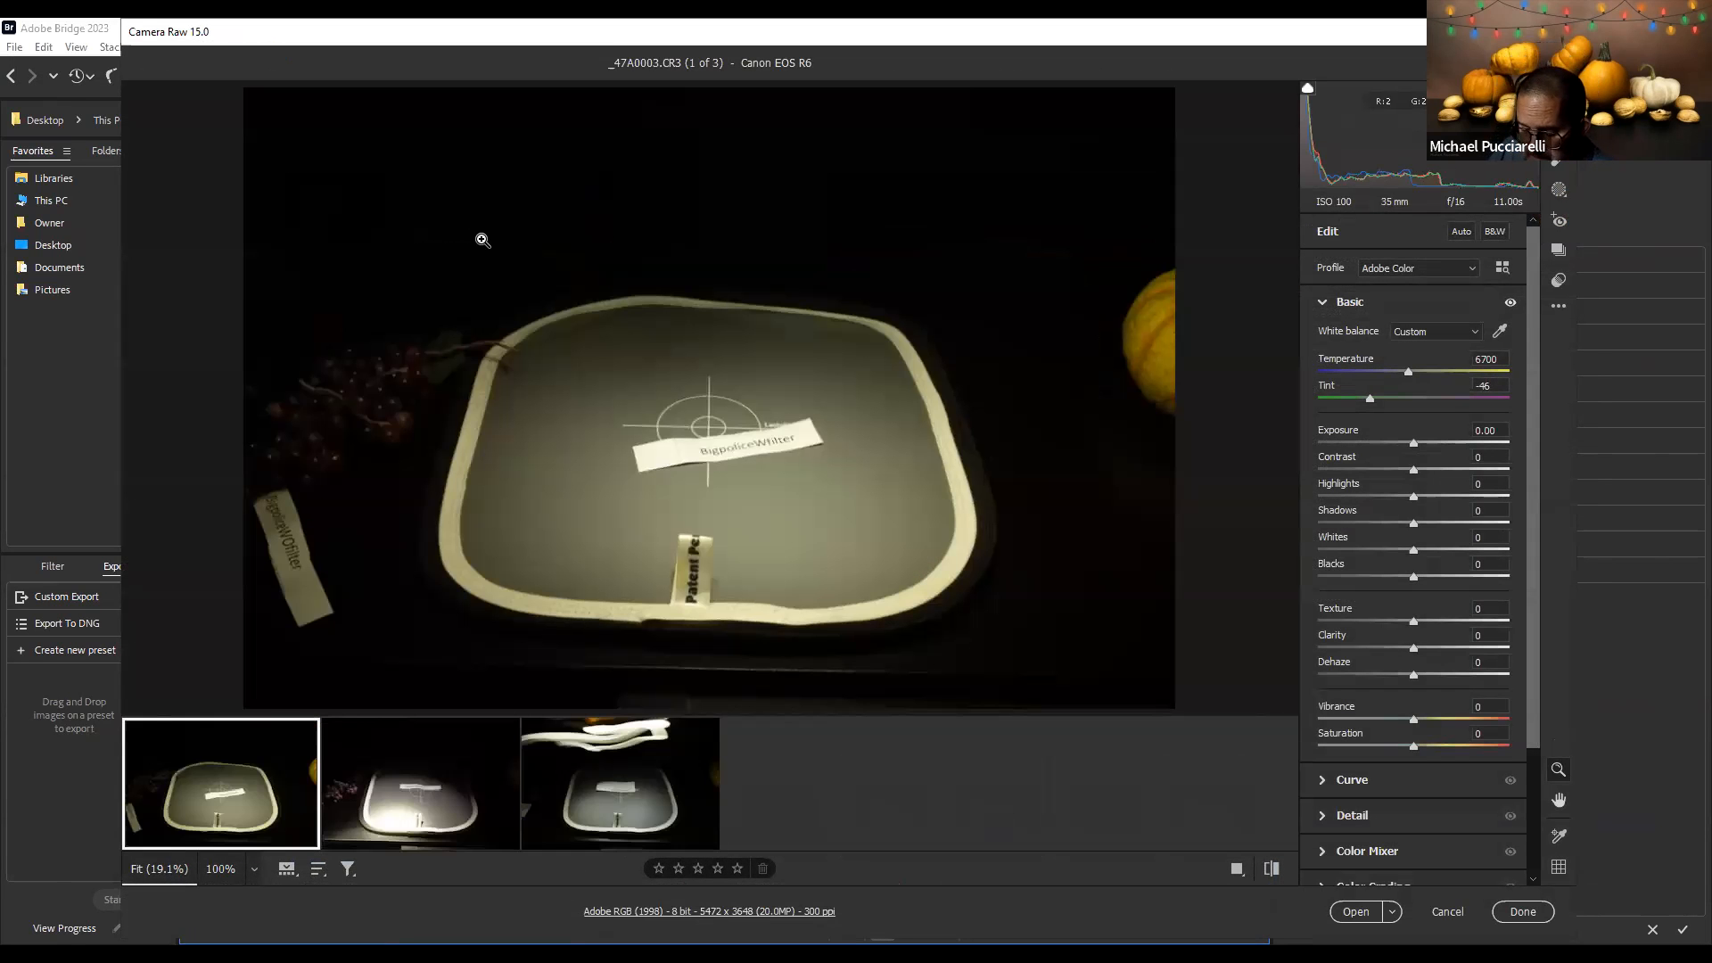
key("ctrl+a")
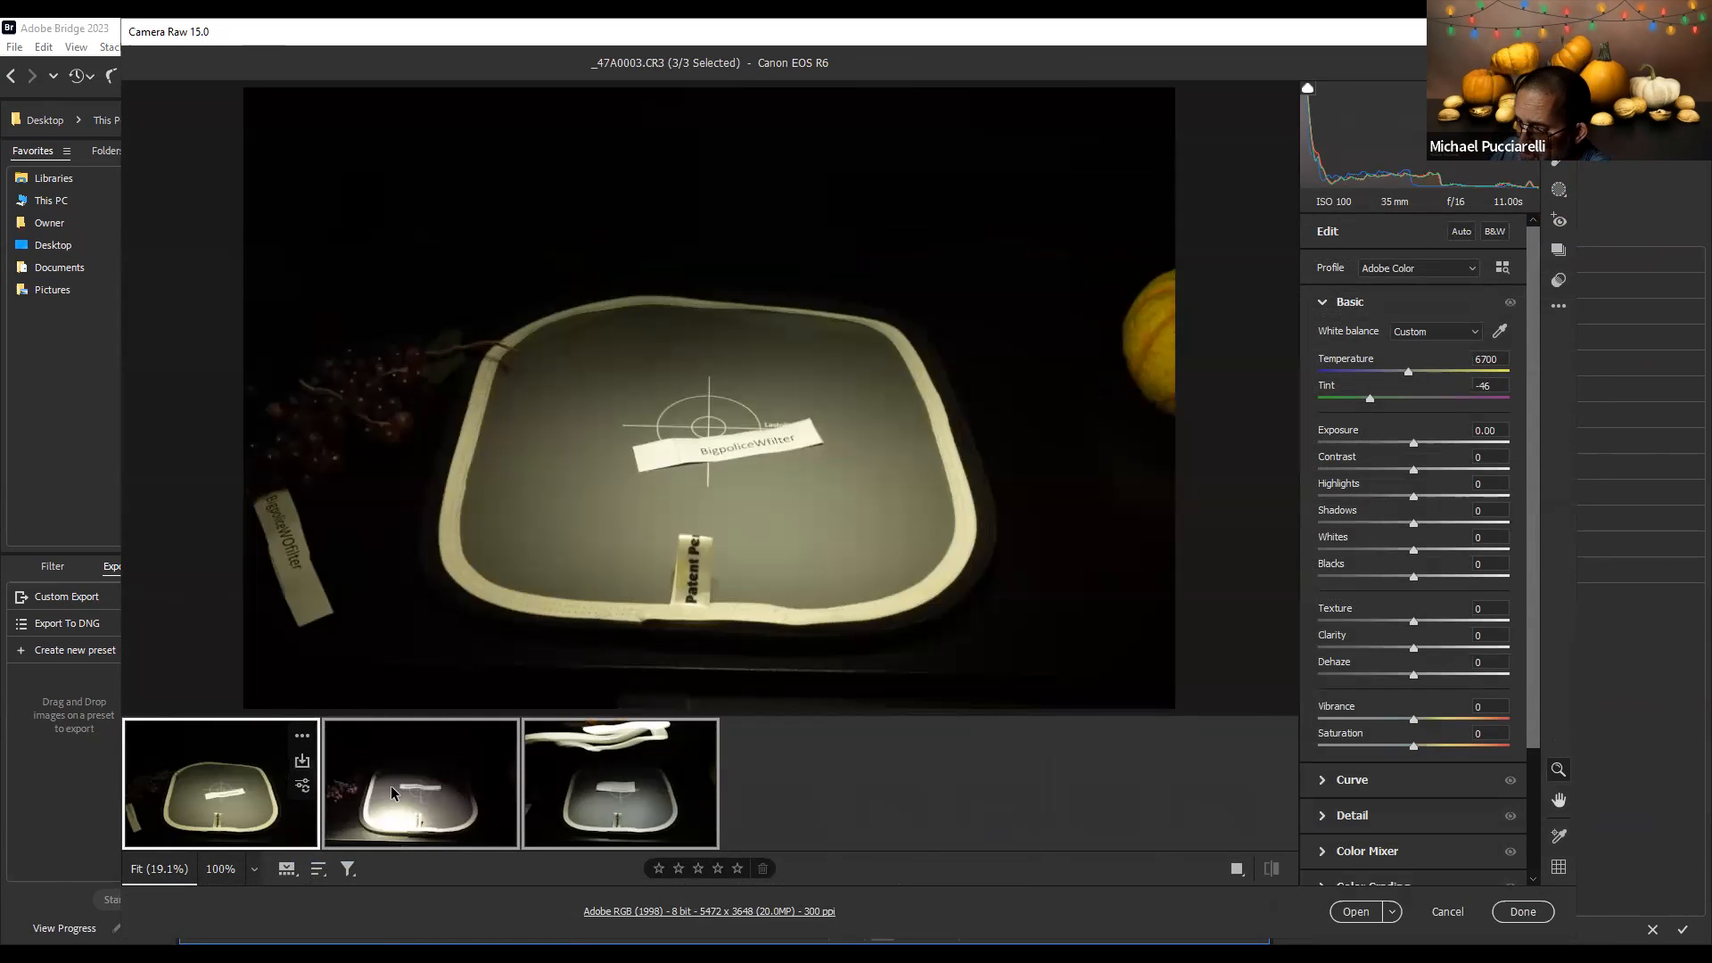
left_click(1559, 306)
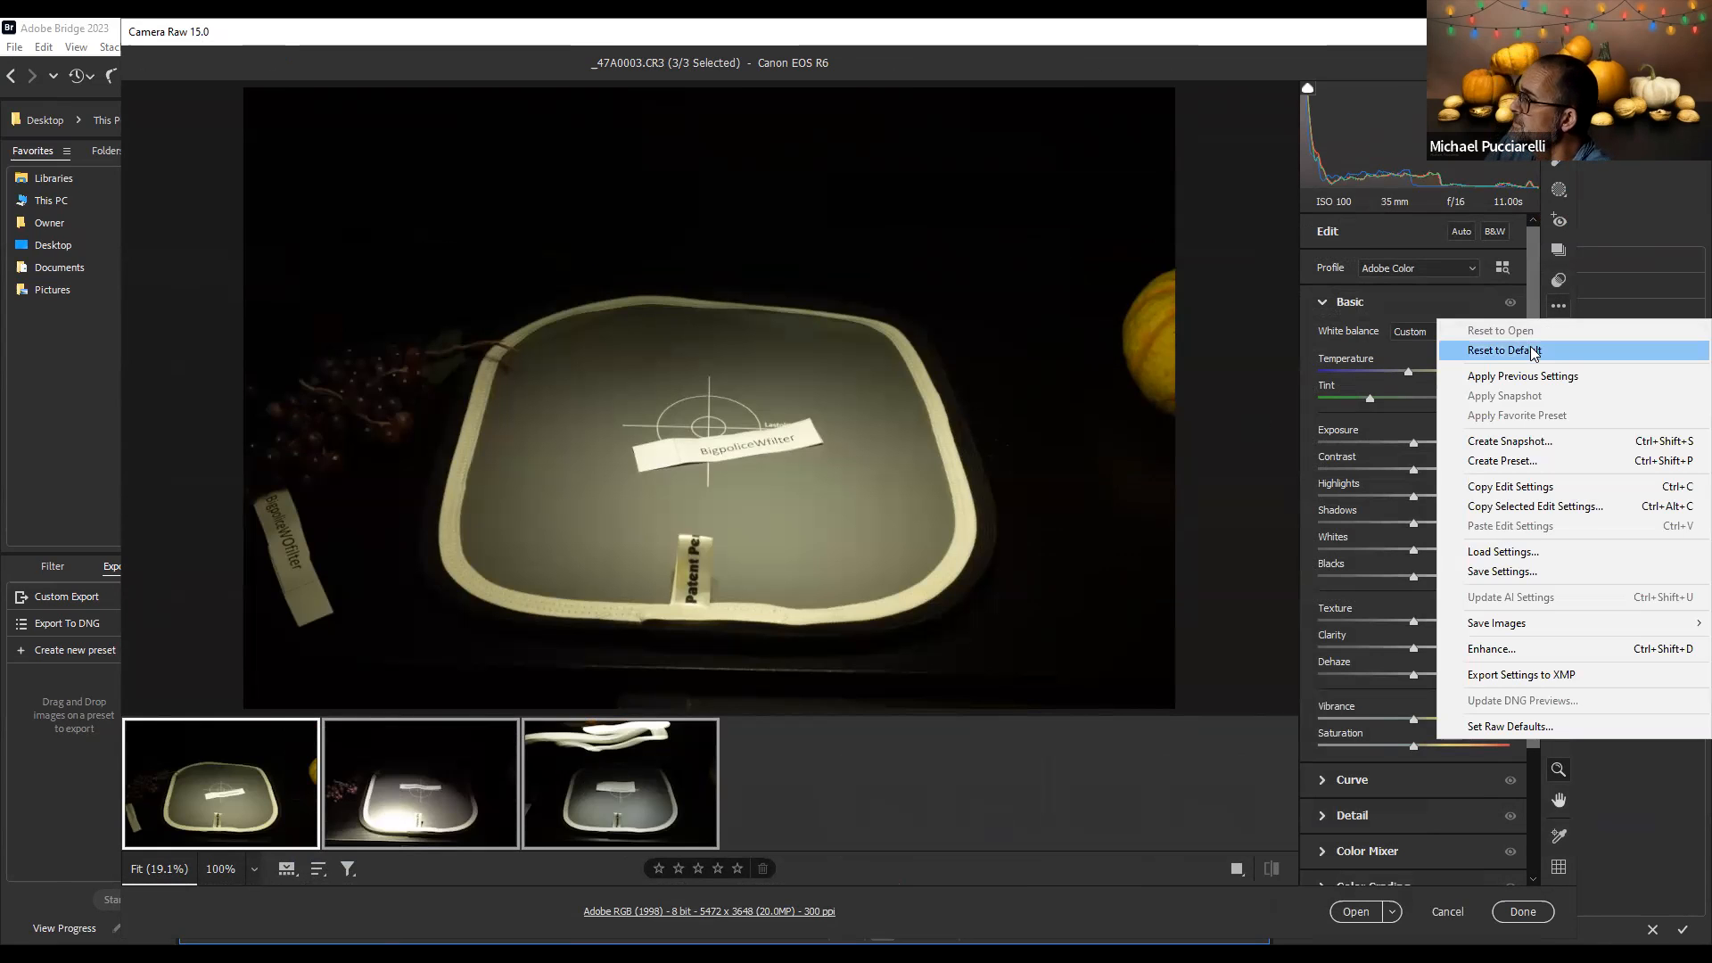
left_click(1500, 560)
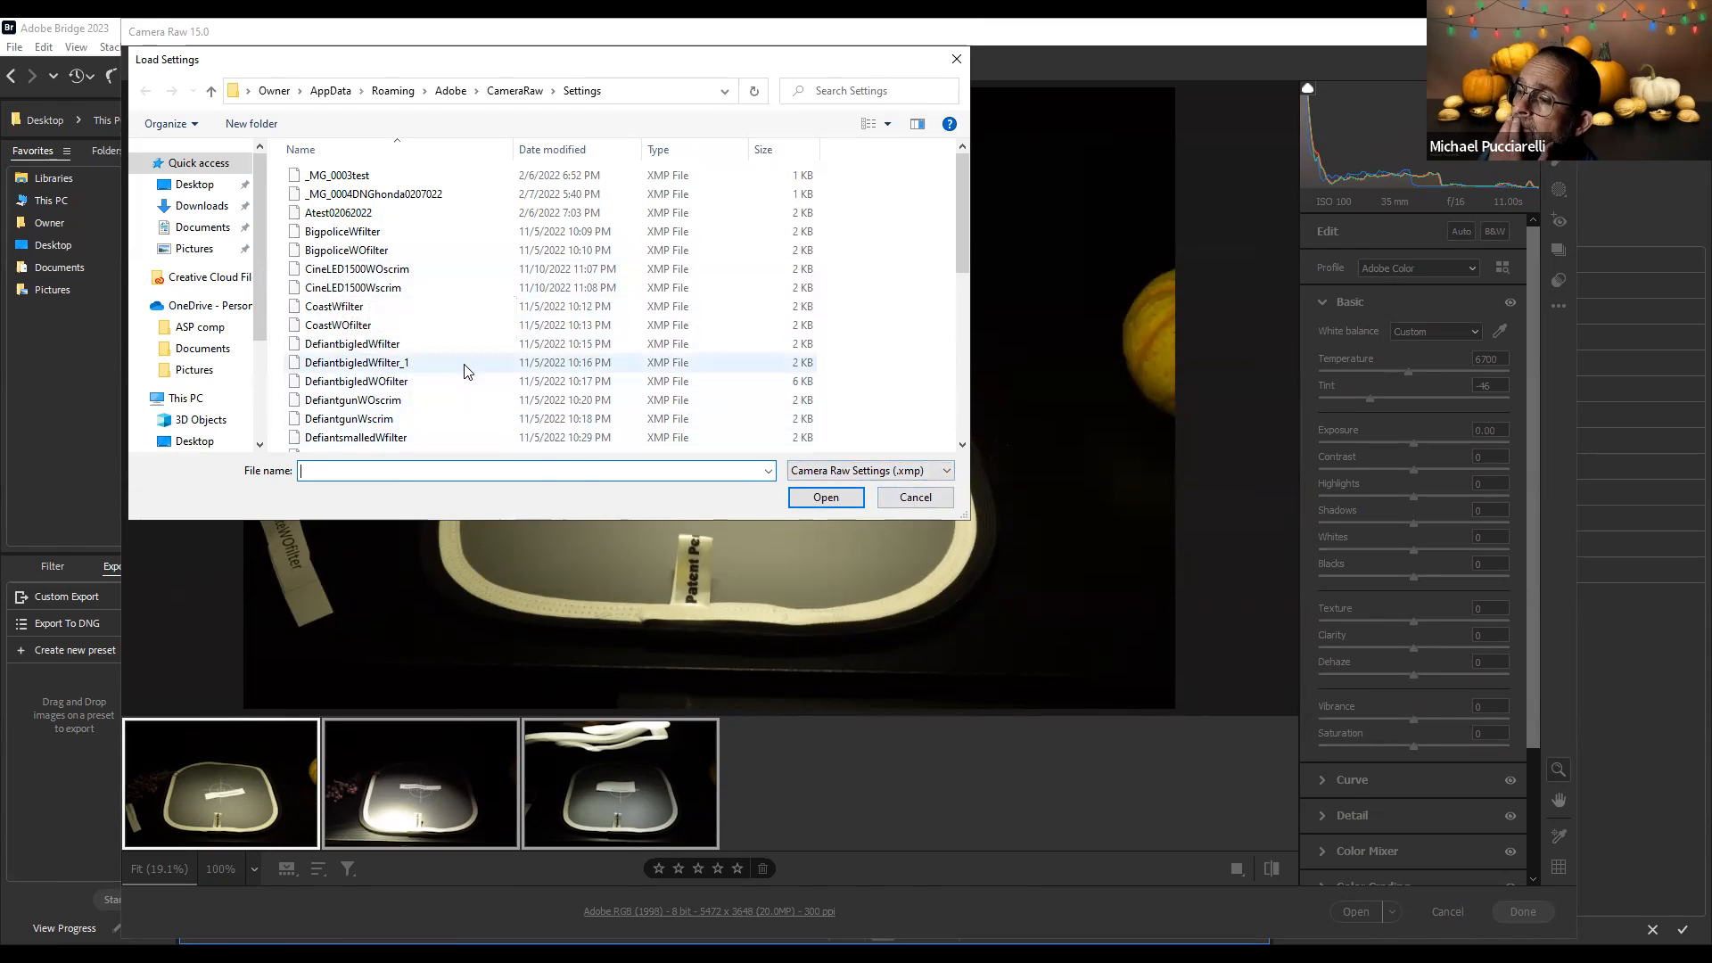
left_click(340, 349)
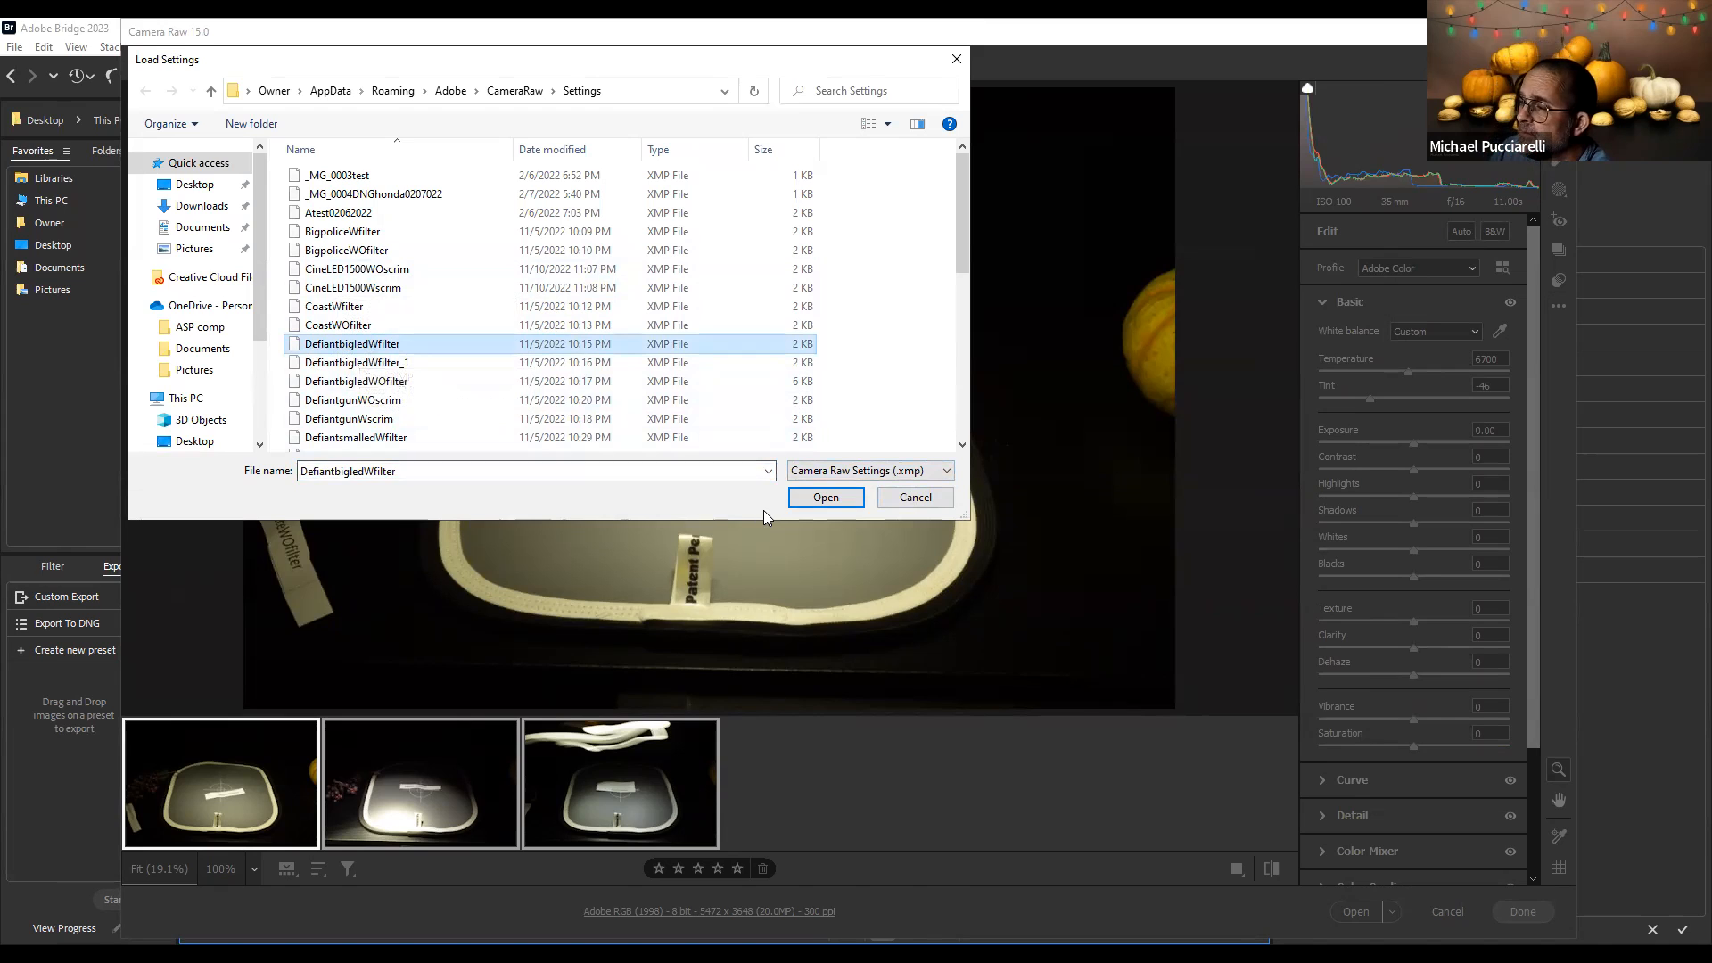
left_click(807, 496)
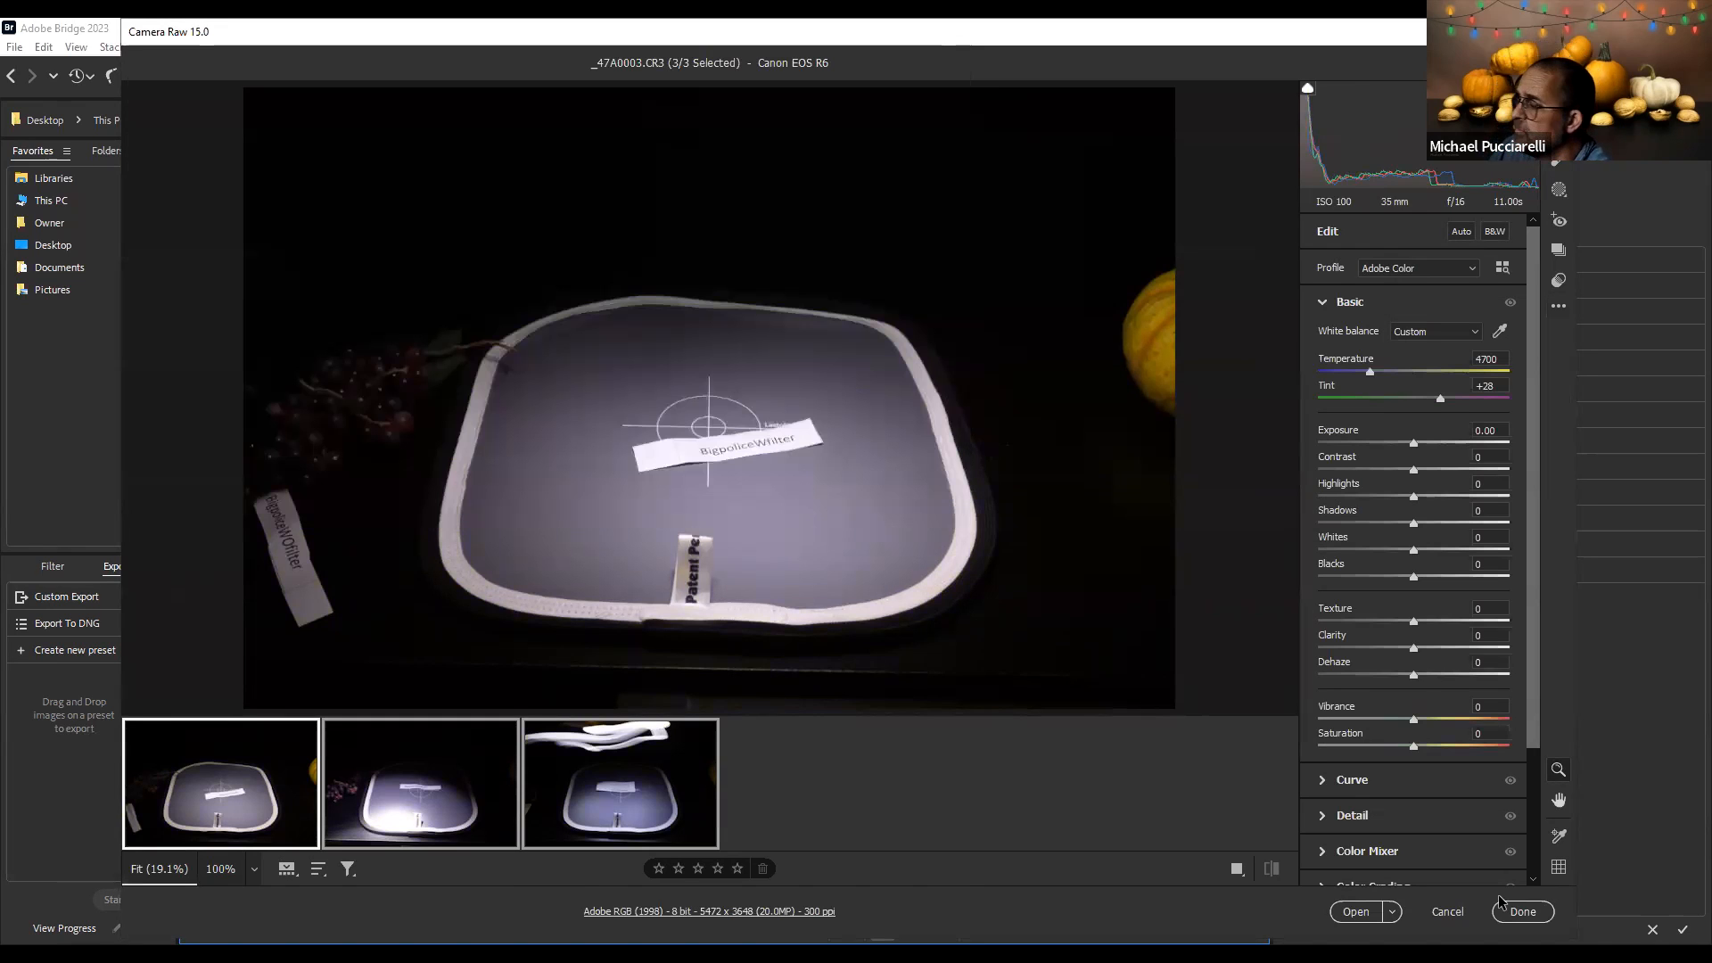
left_click(1513, 911)
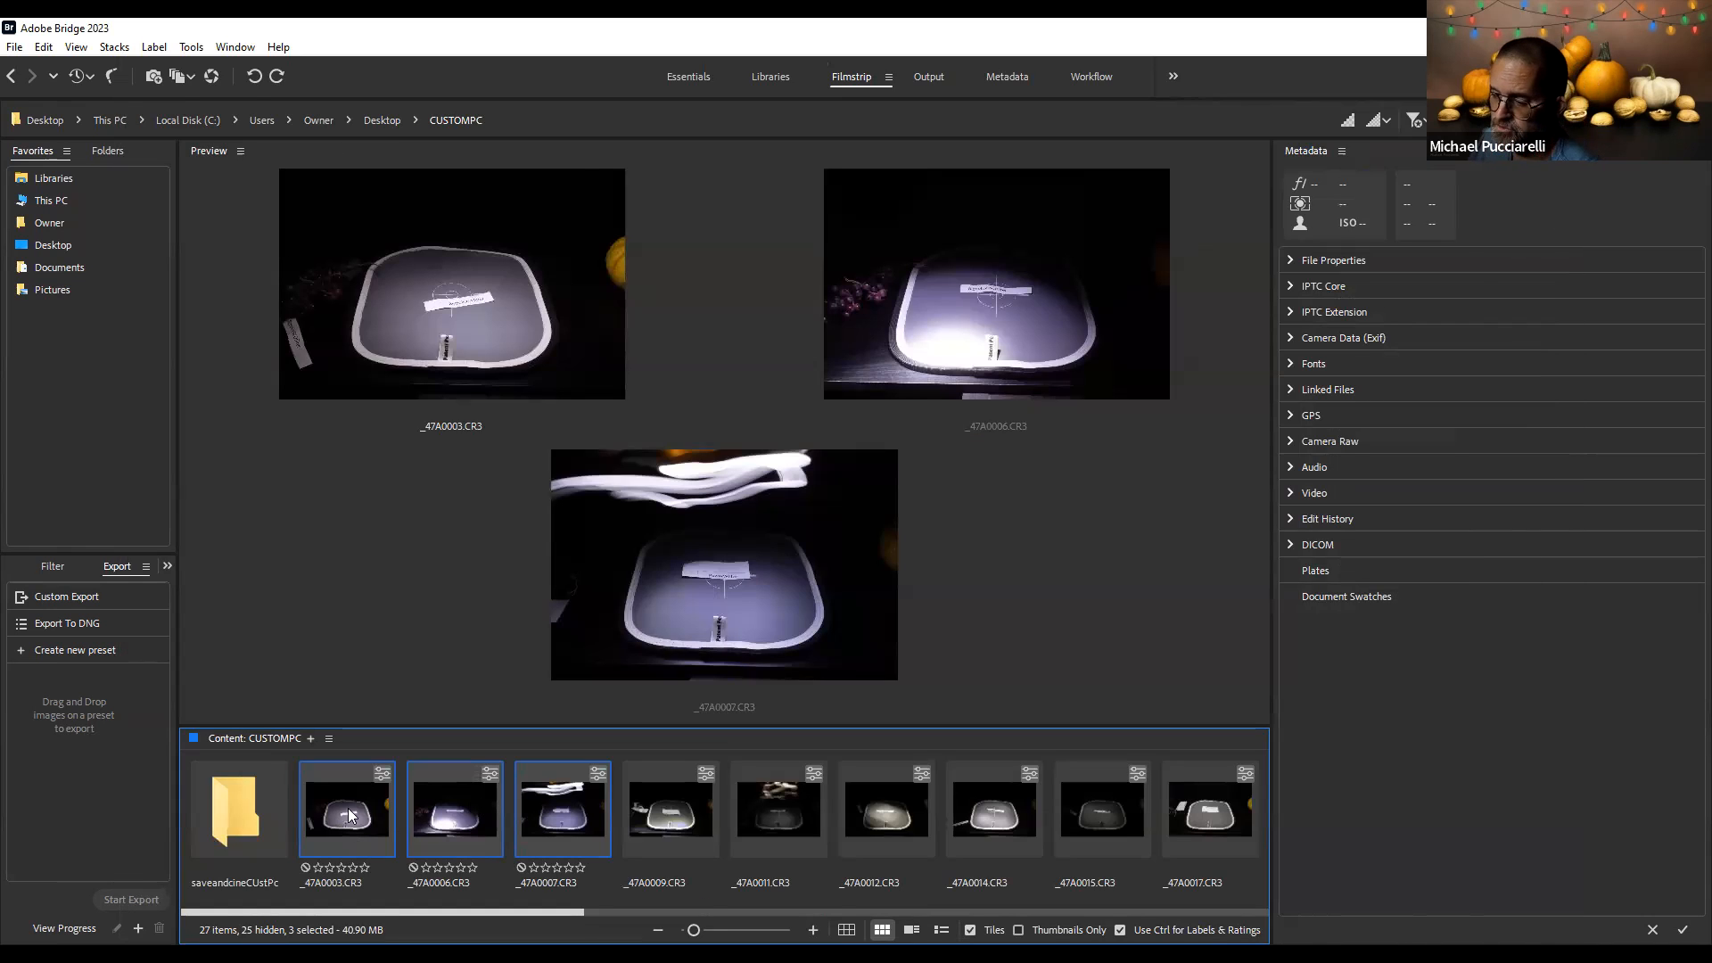
Reopen the three photos in Camera Raw, reset all of them to default and accept the reset
right_click(350, 815)
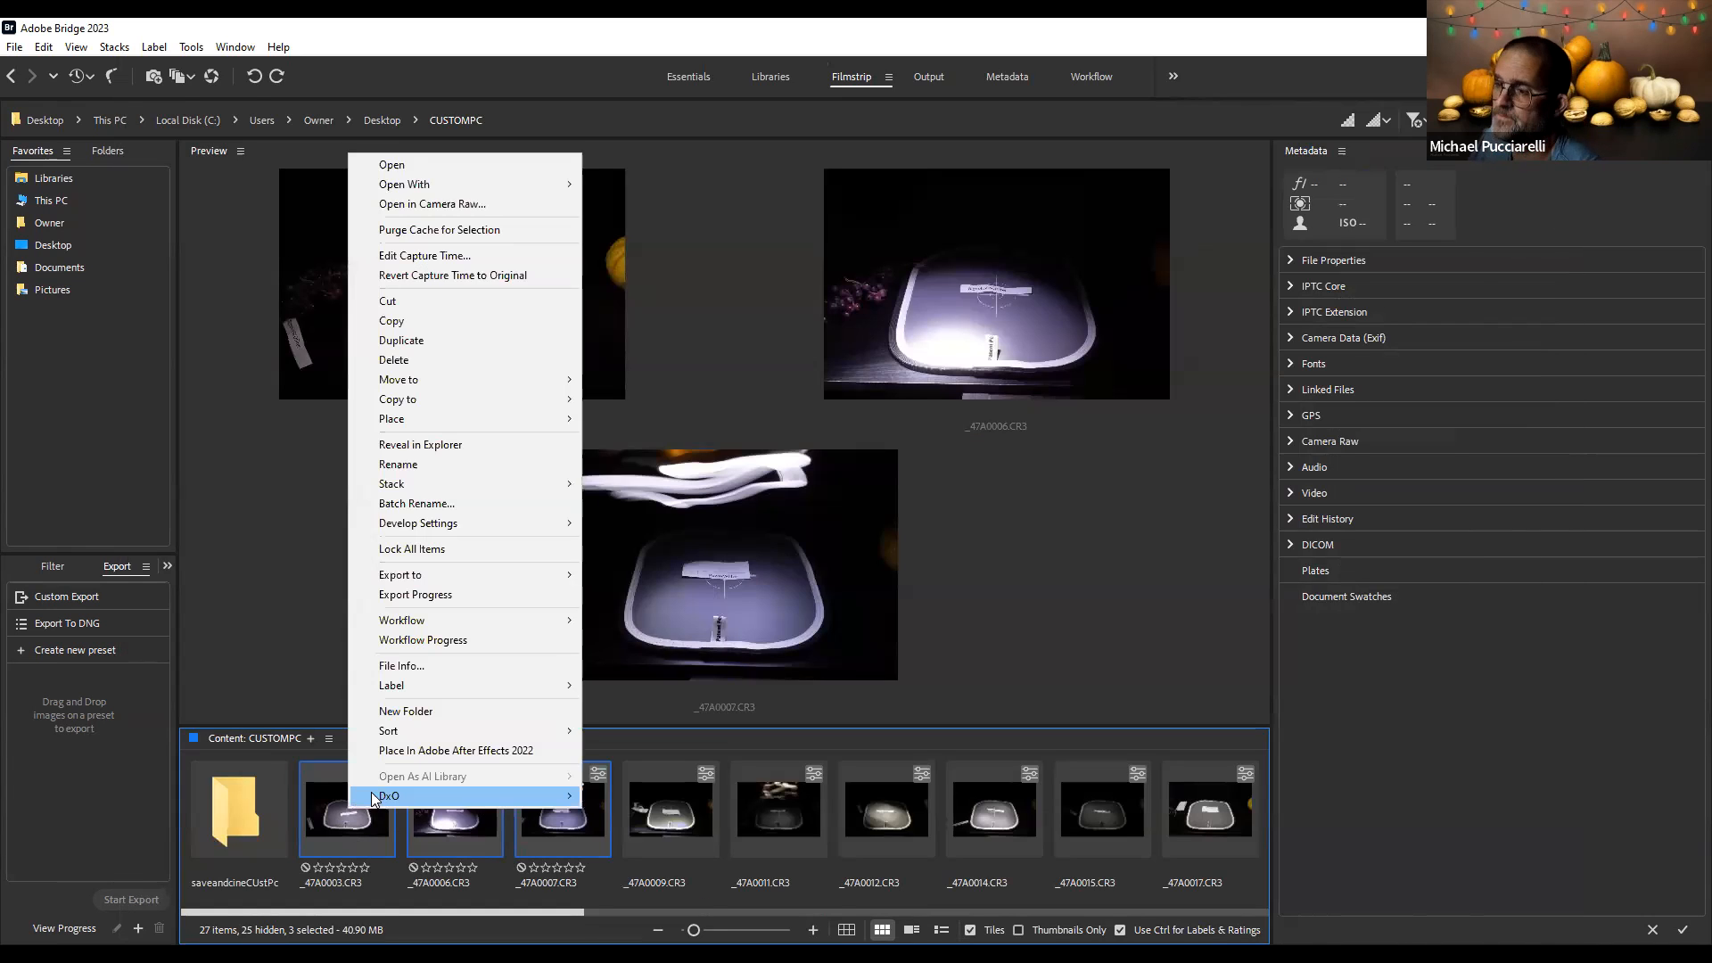
left_click(457, 204)
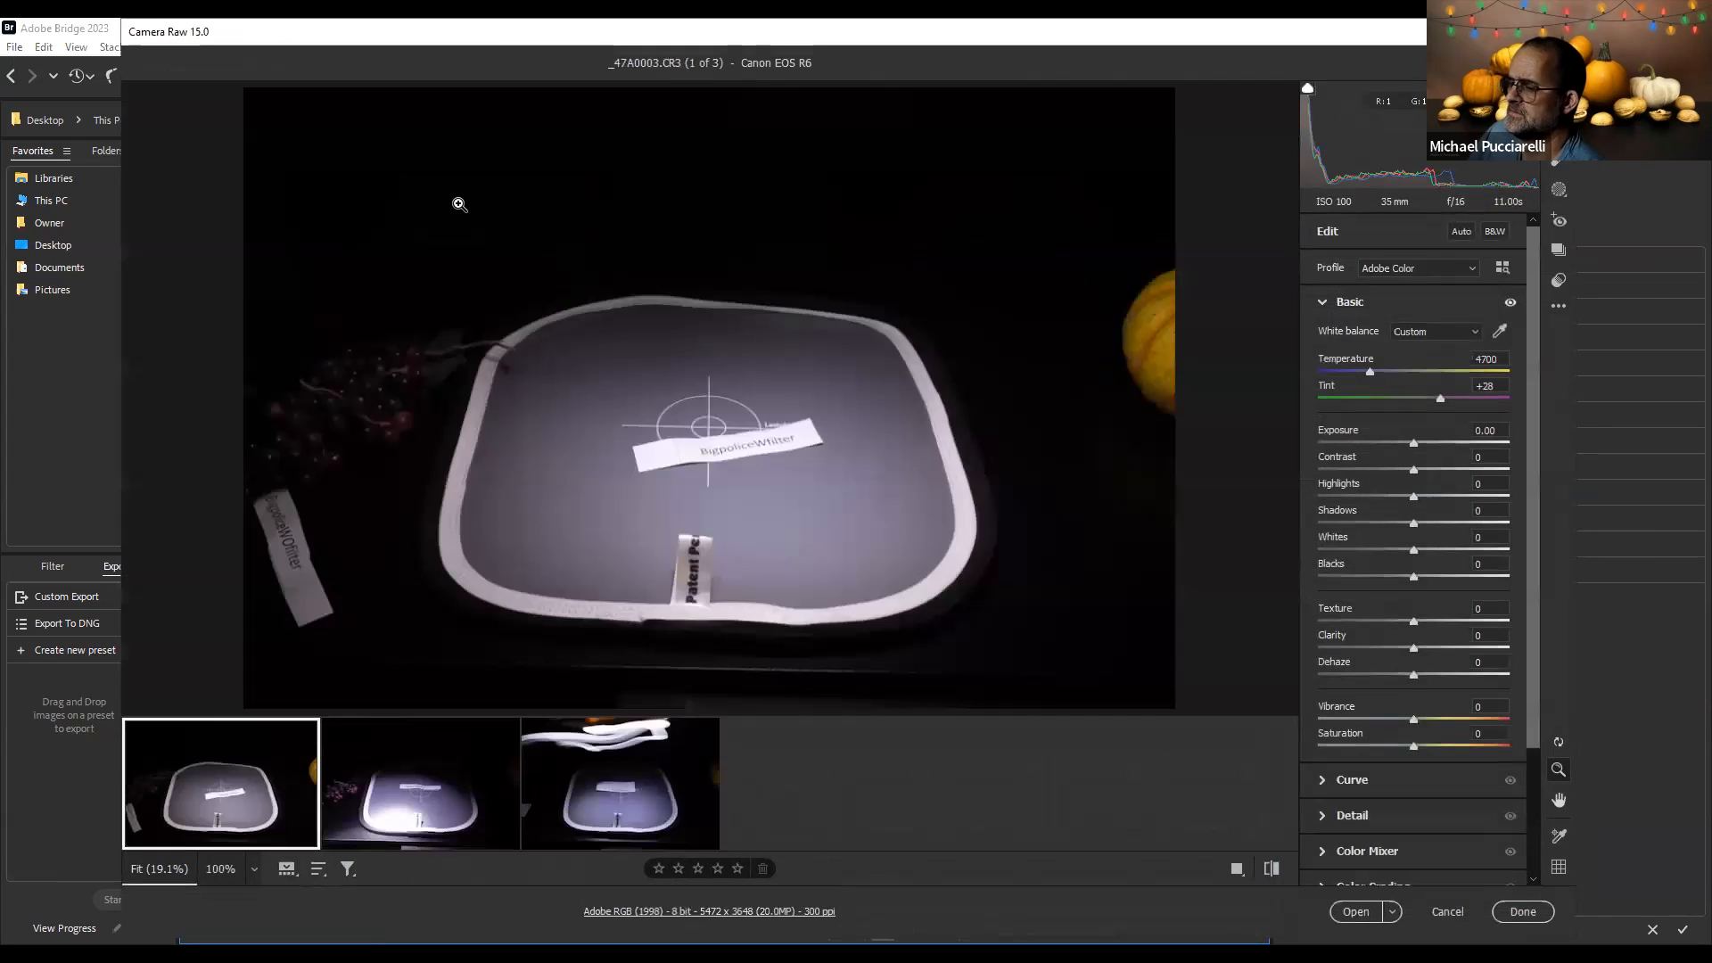
key("ctrl+a")
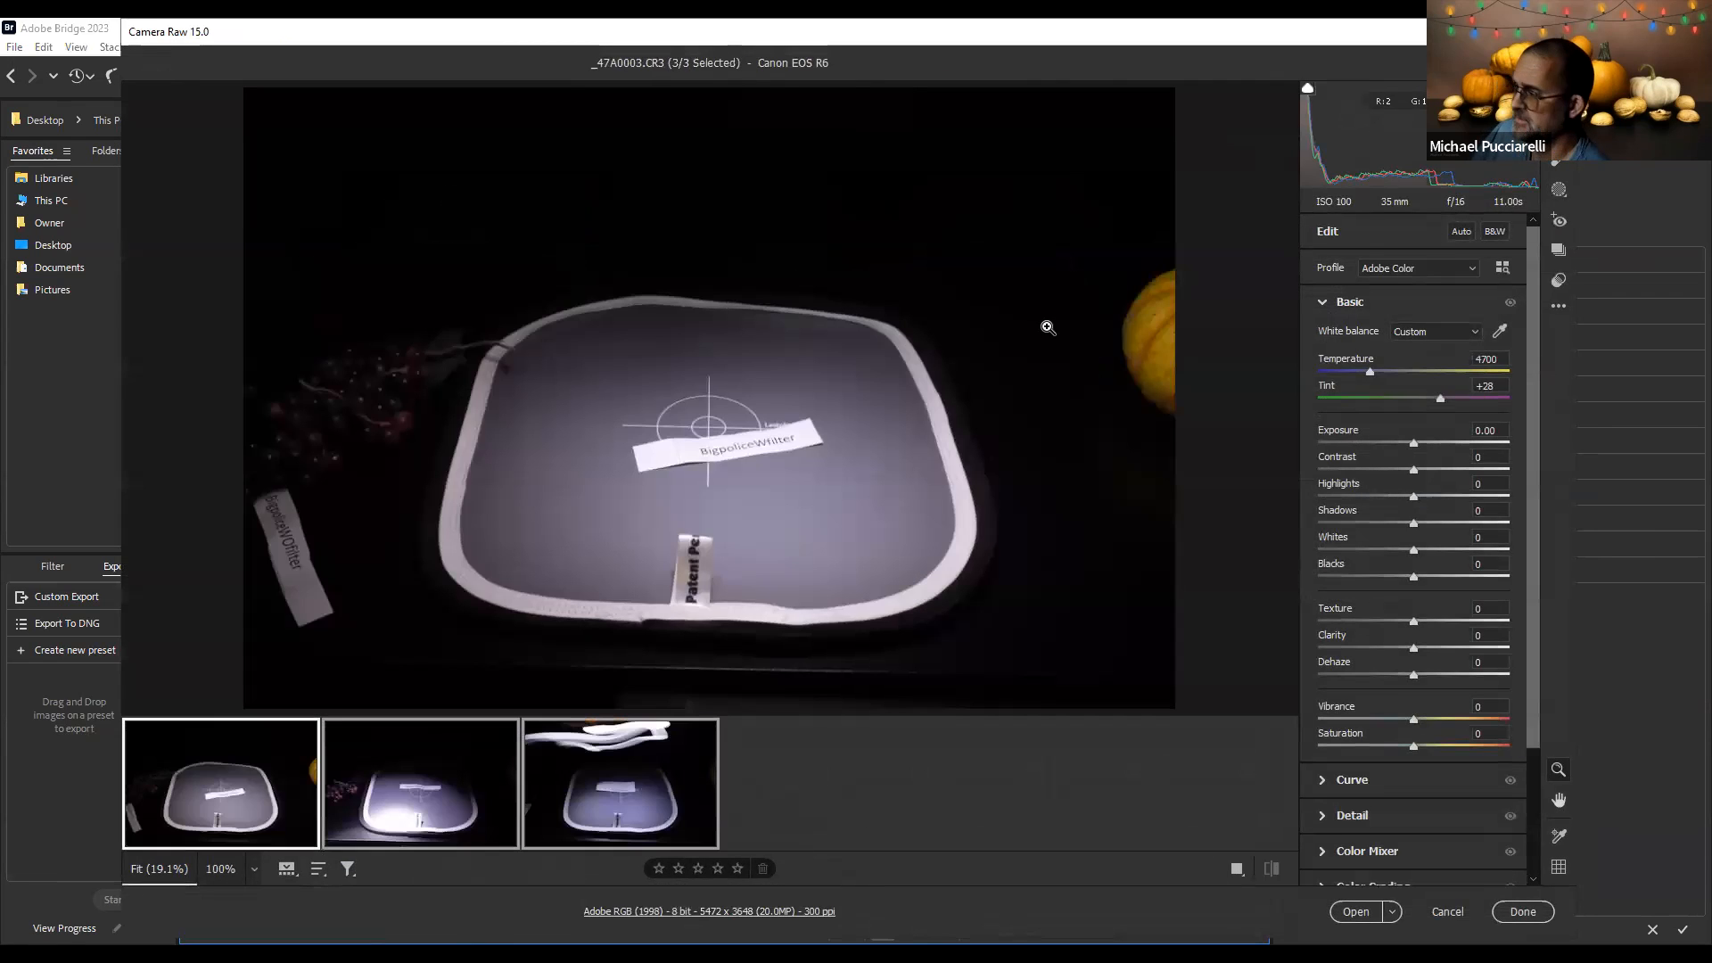
left_click(1559, 308)
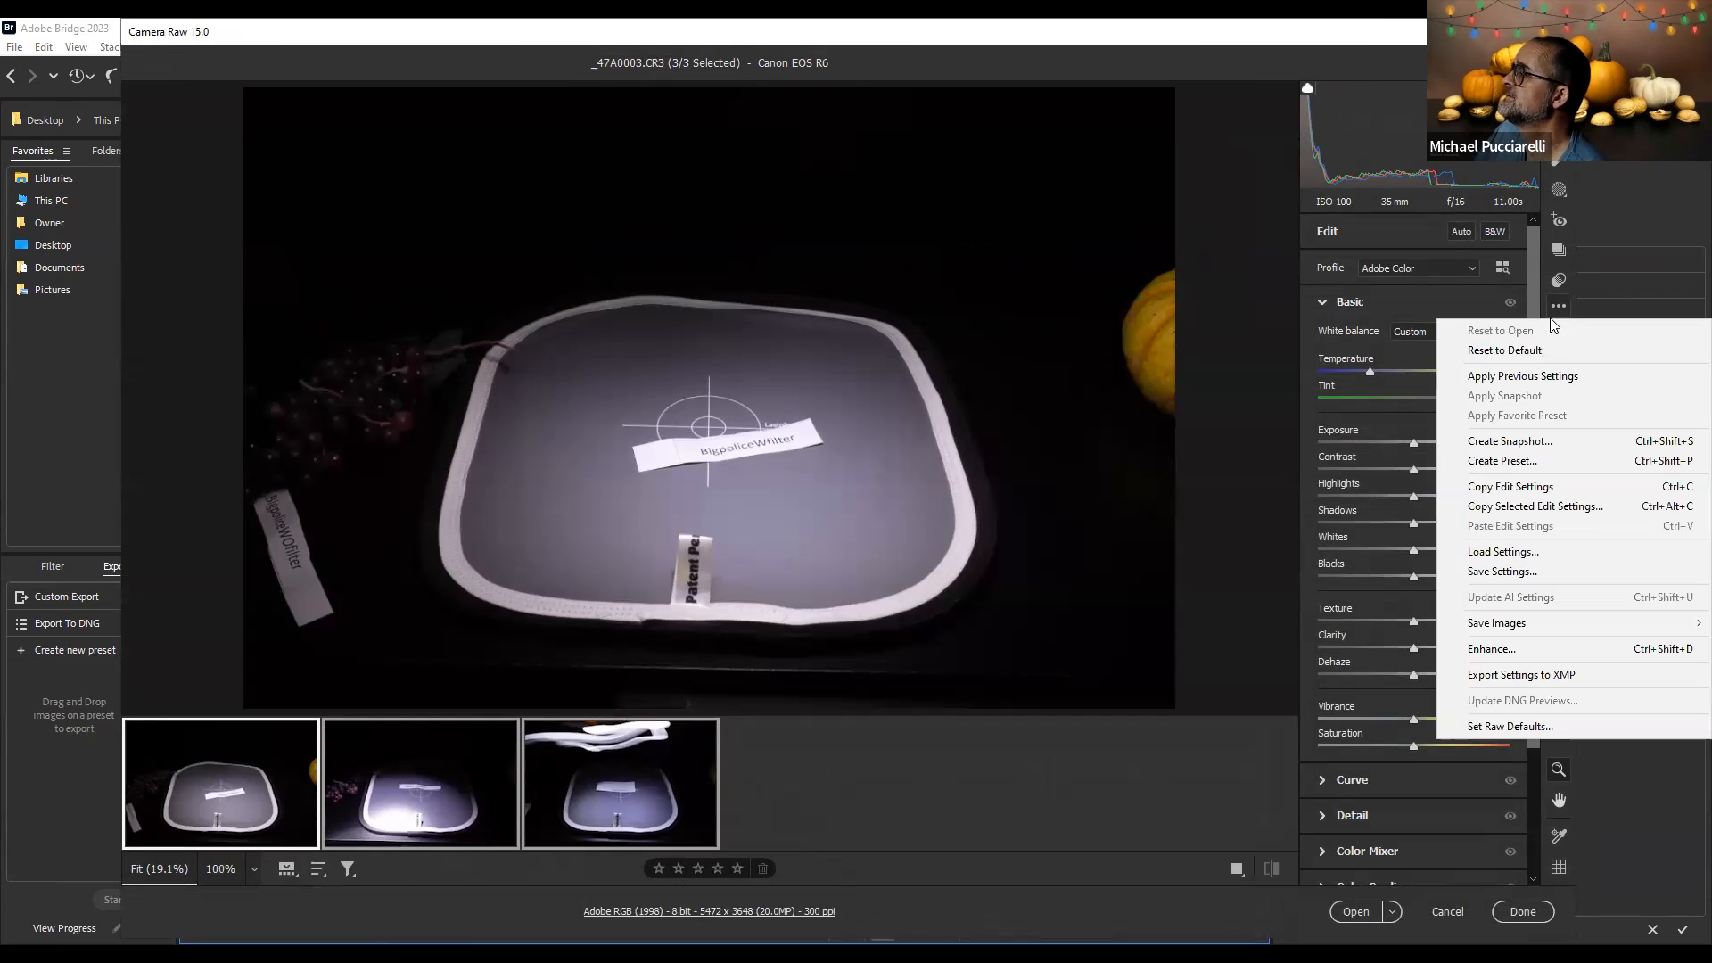
left_click(1519, 351)
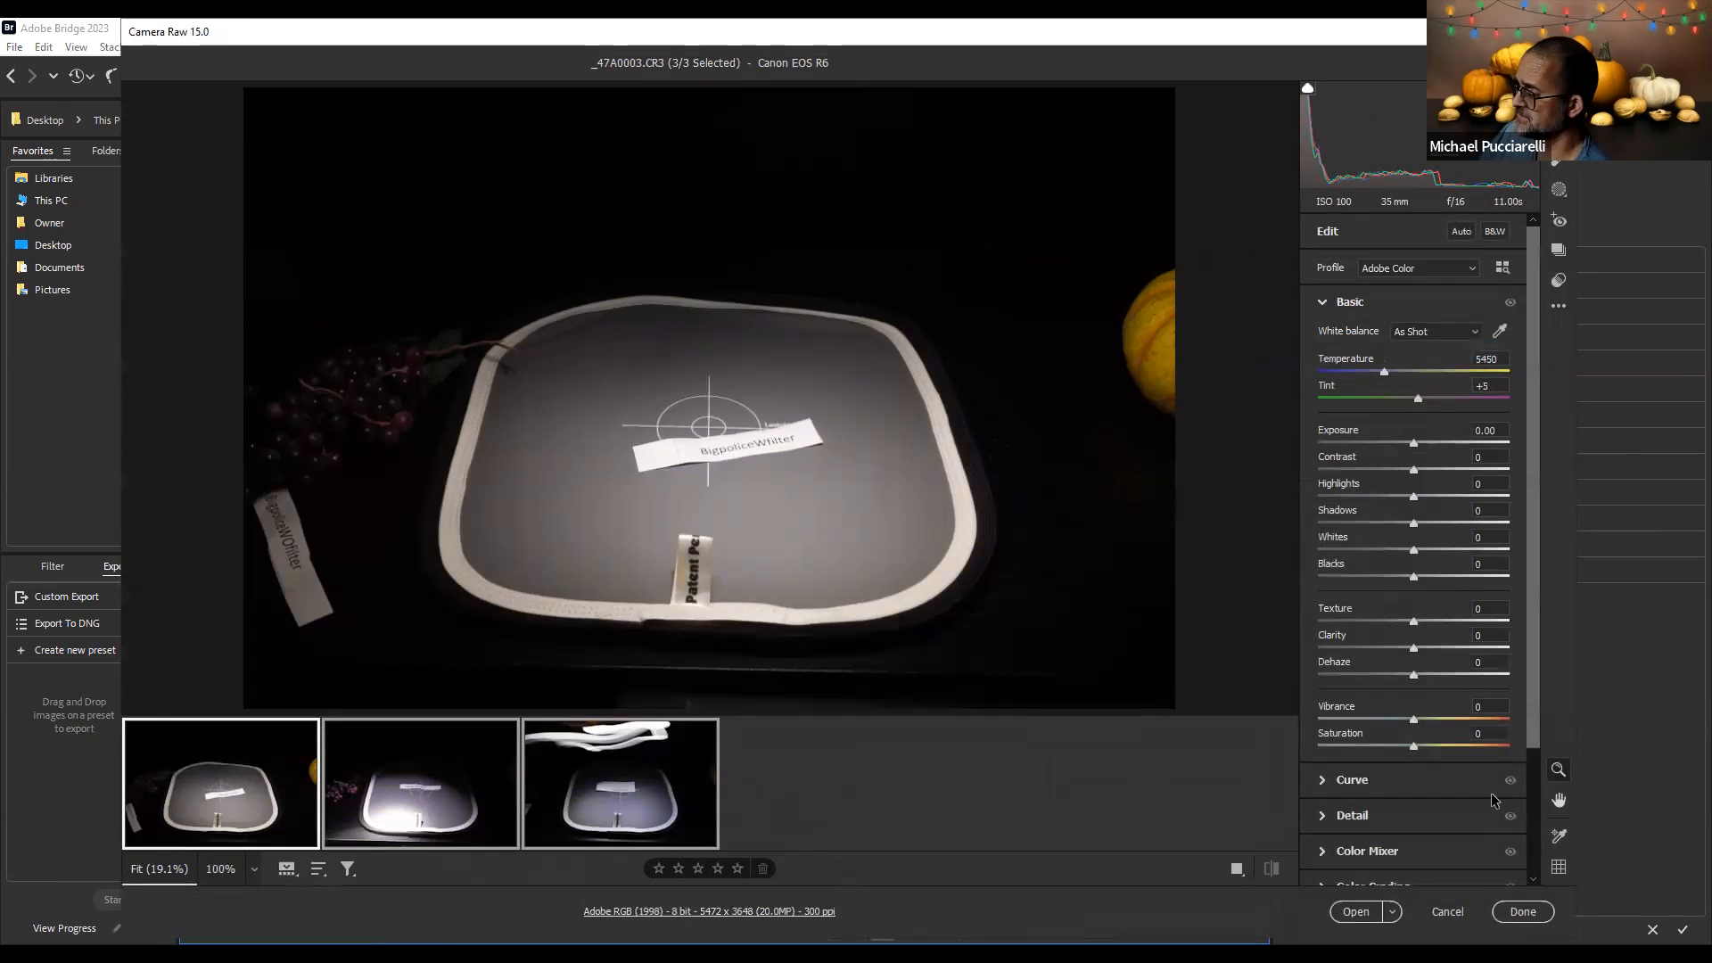
left_click(1525, 912)
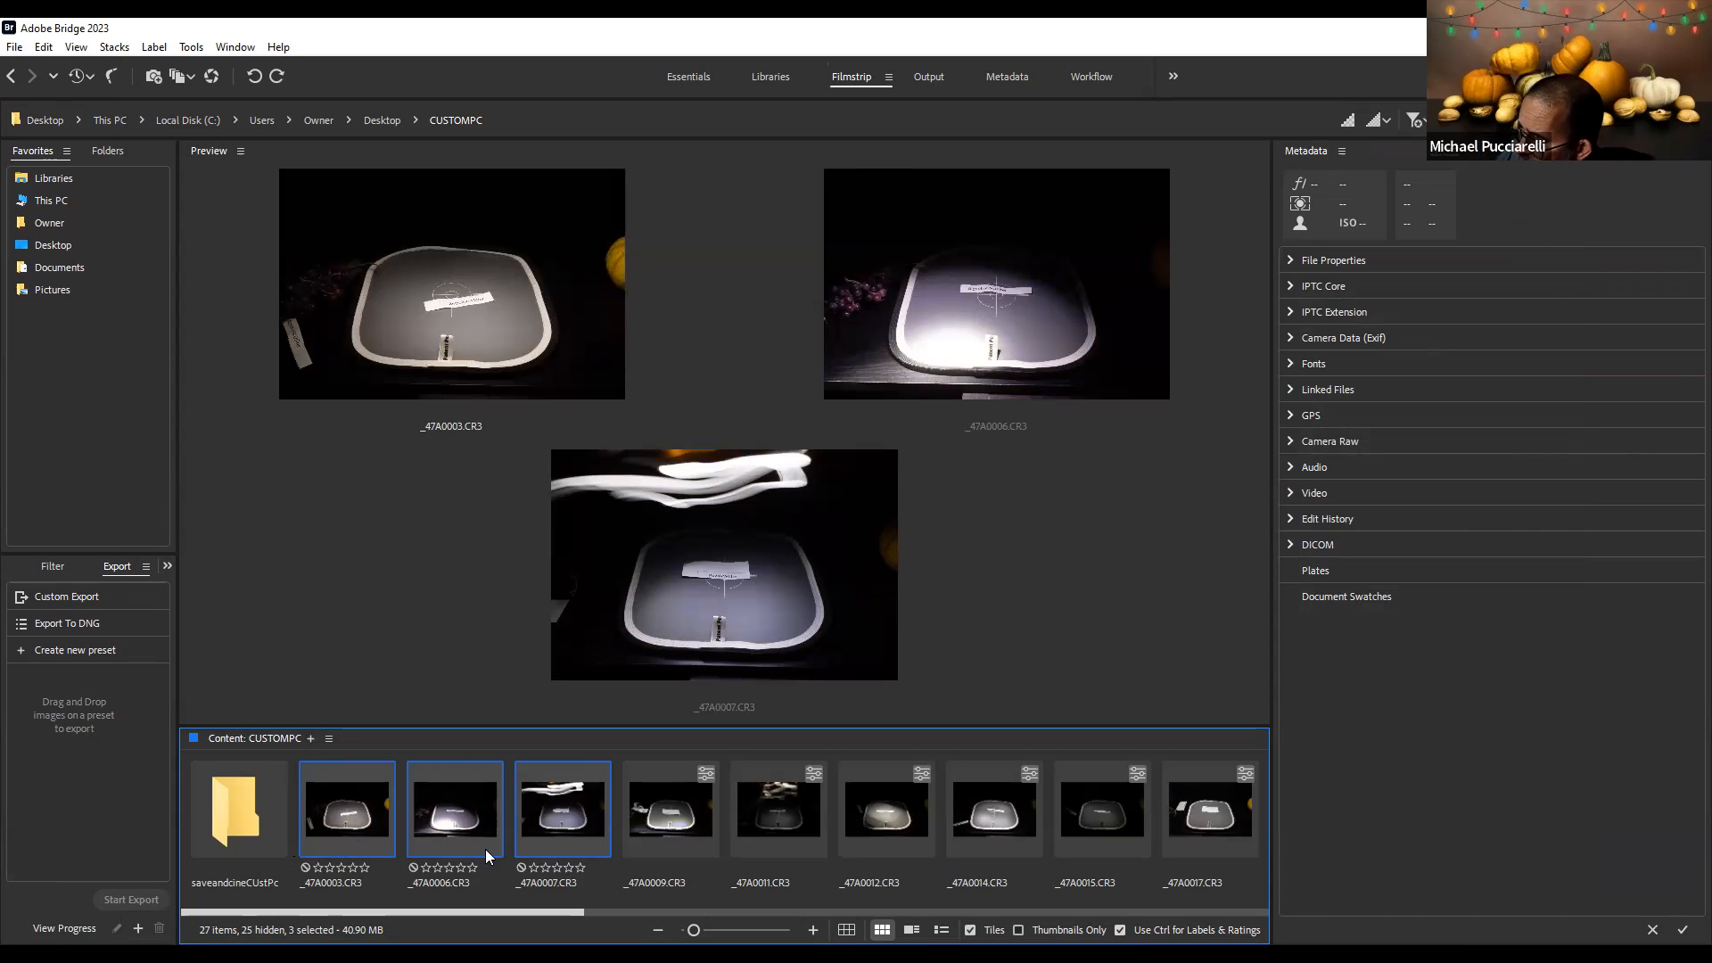
Reopen the three photos in Camera Raw, load the DefiantbigledWOfilter settings onto all of them and accept the edits
right_click(349, 818)
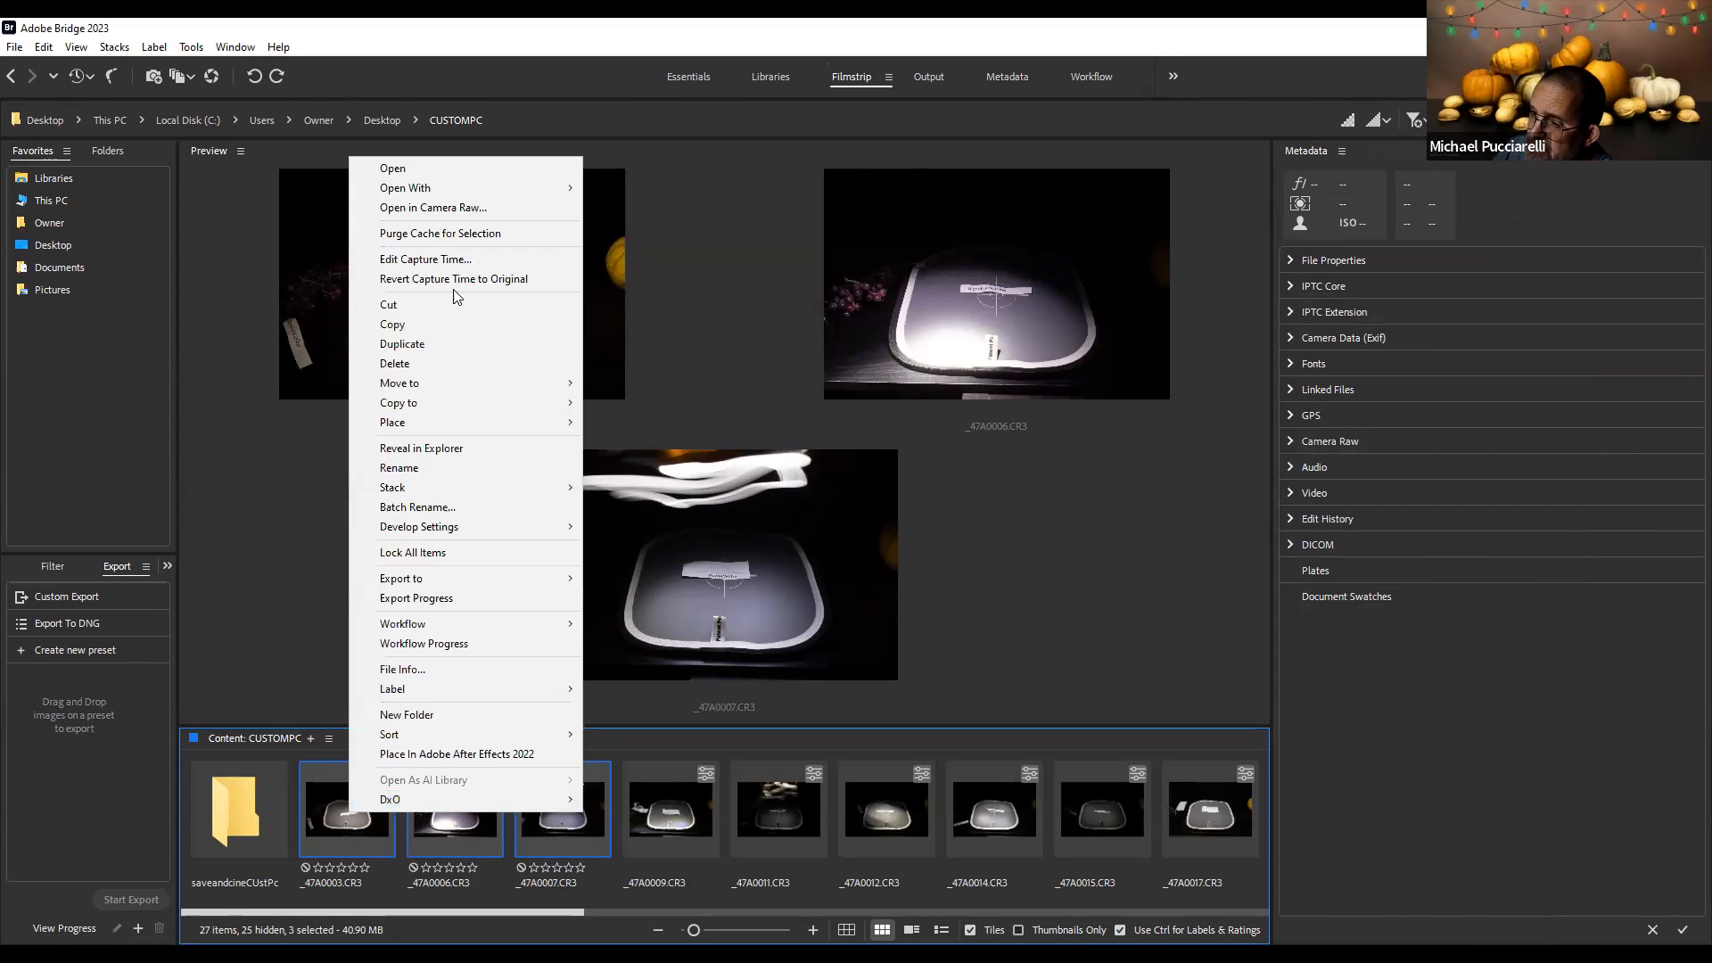
left_click(447, 209)
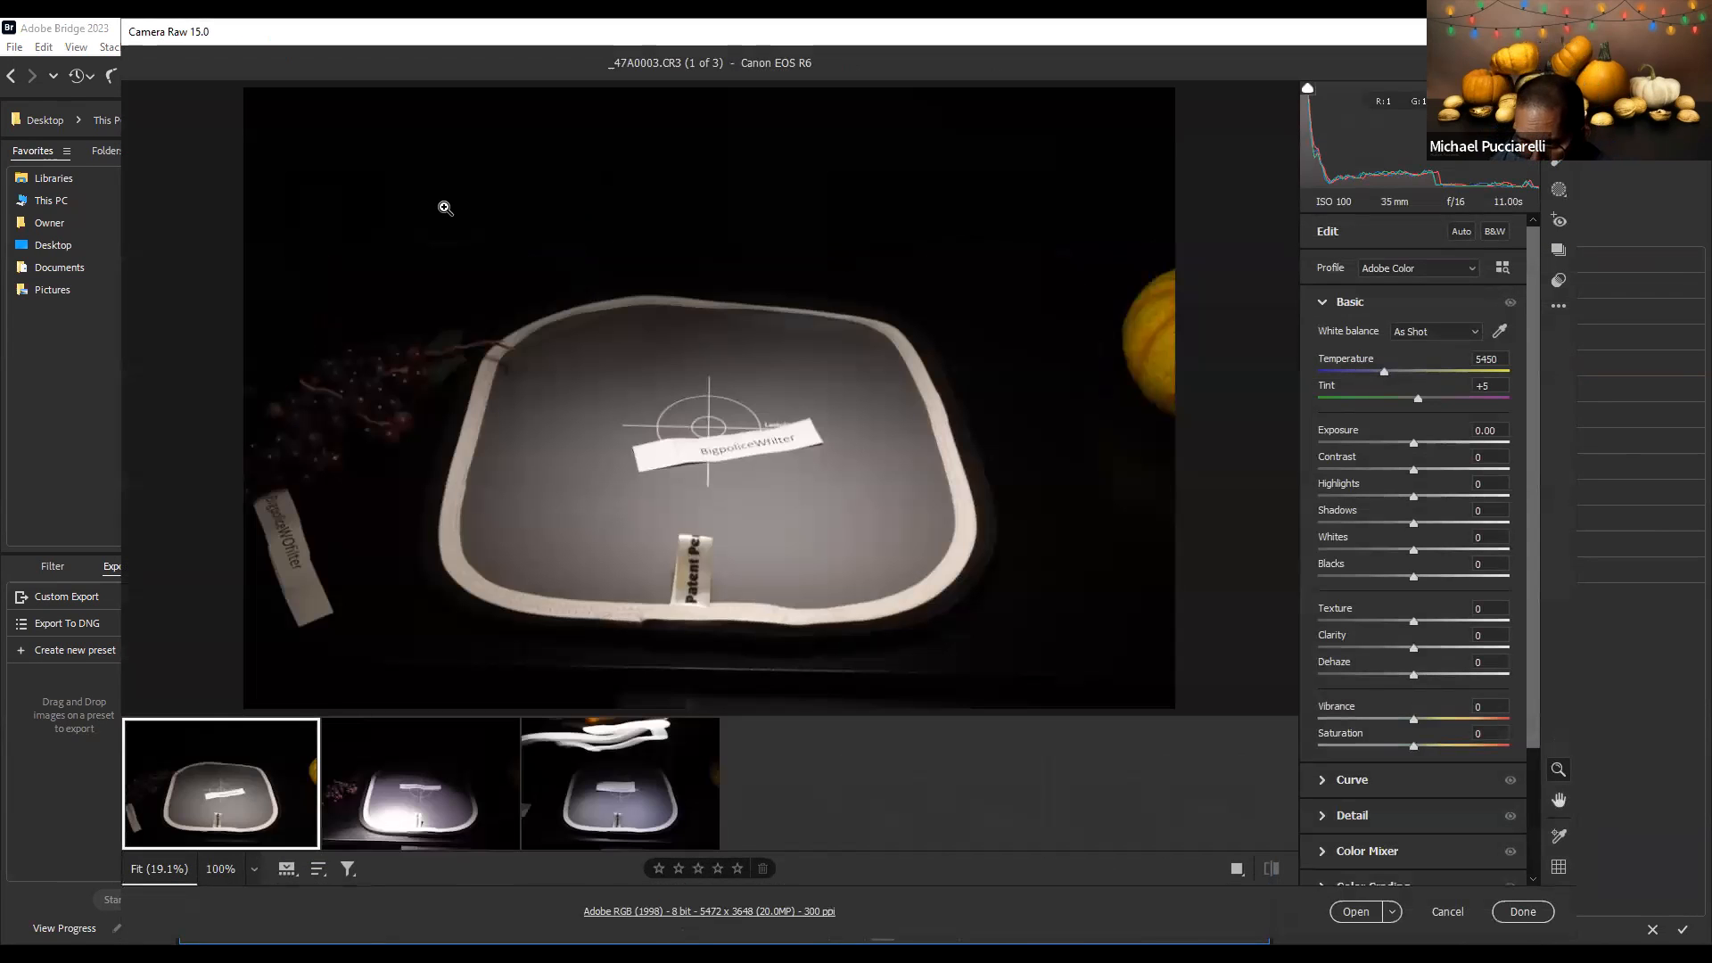
key("ctrl+a")
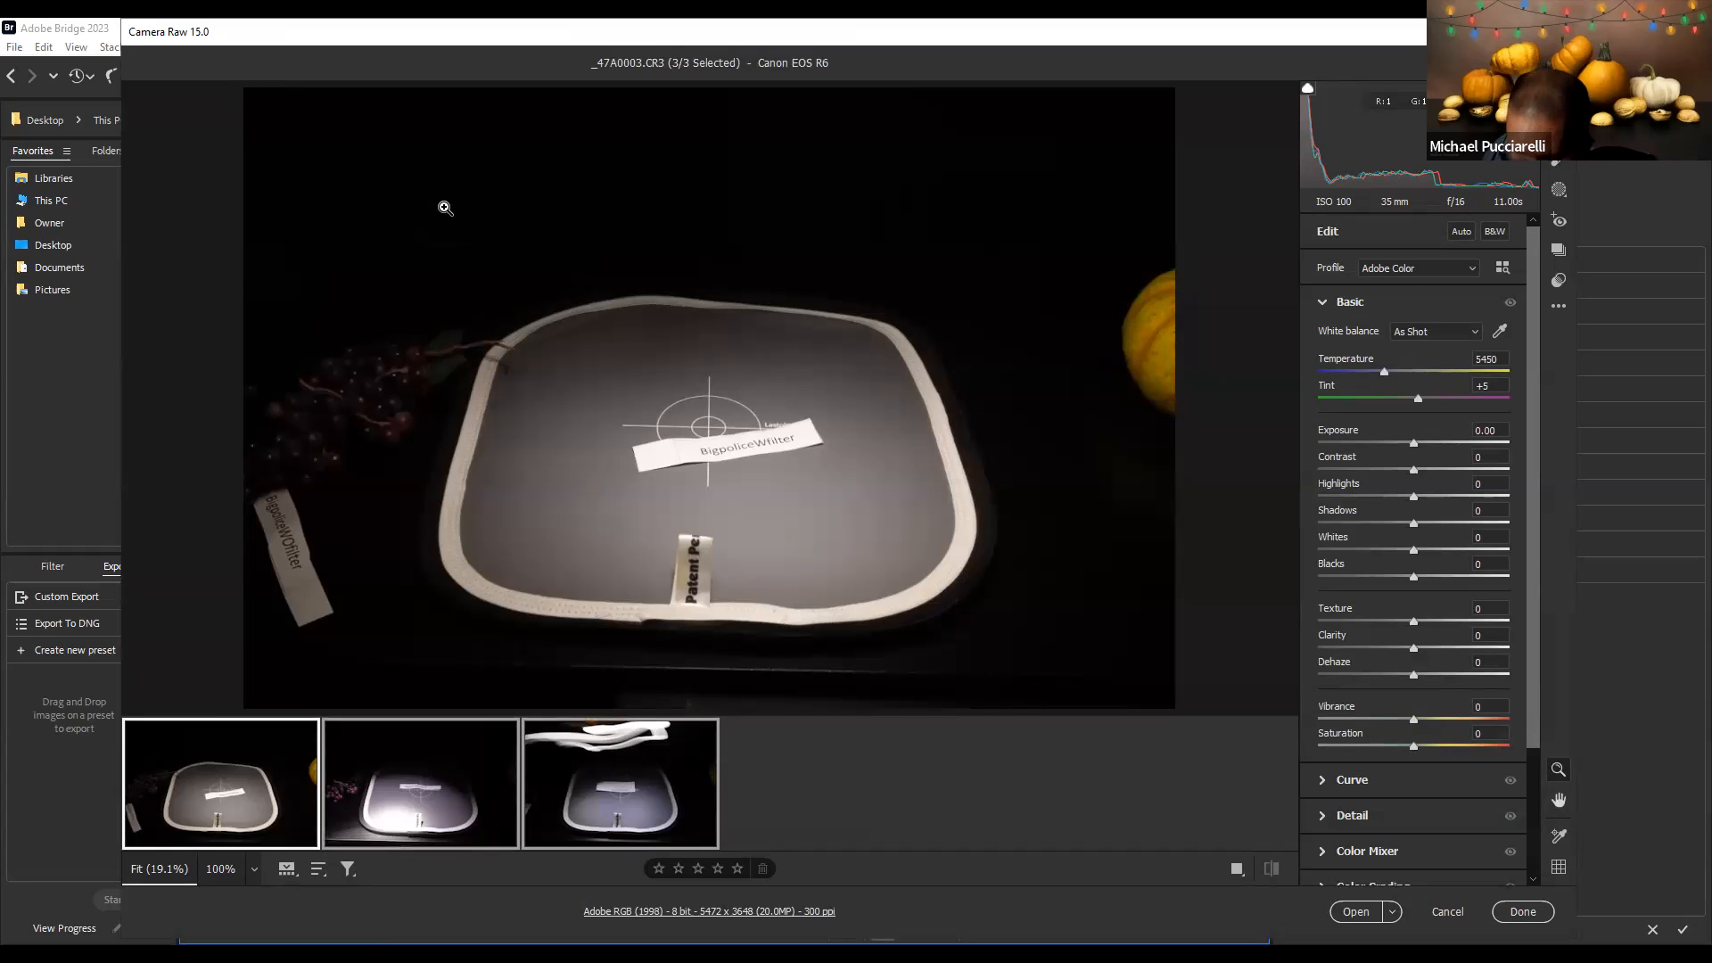
mouse_move(303, 736)
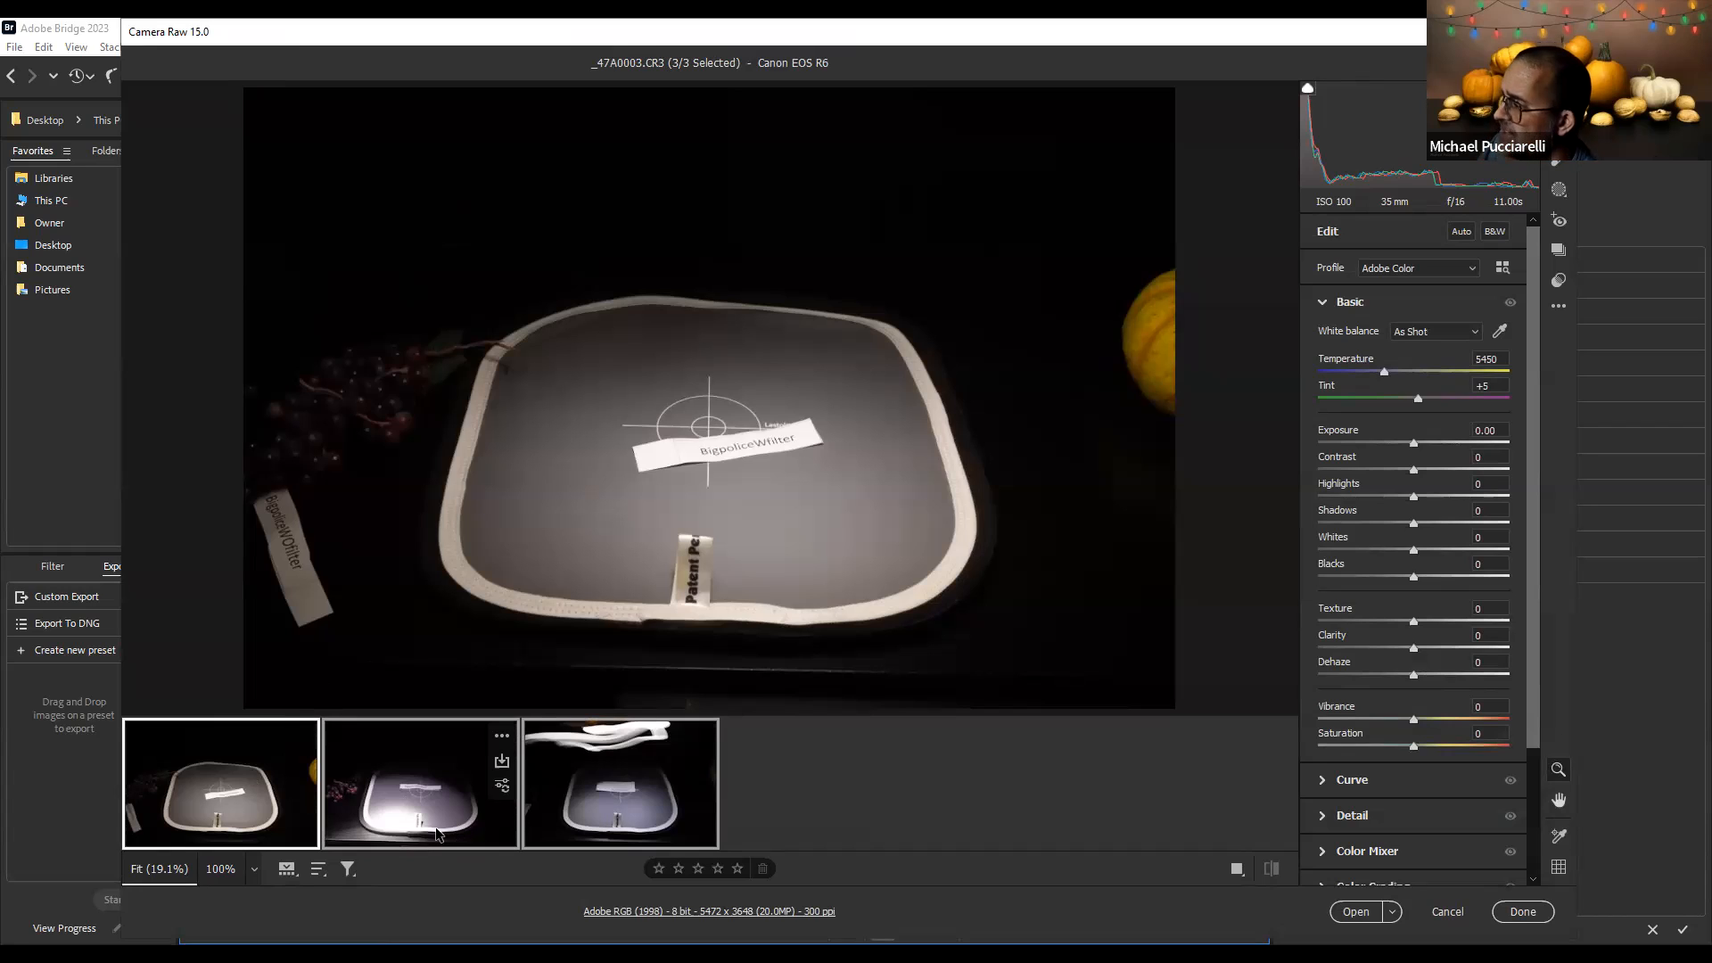
left_click(1558, 309)
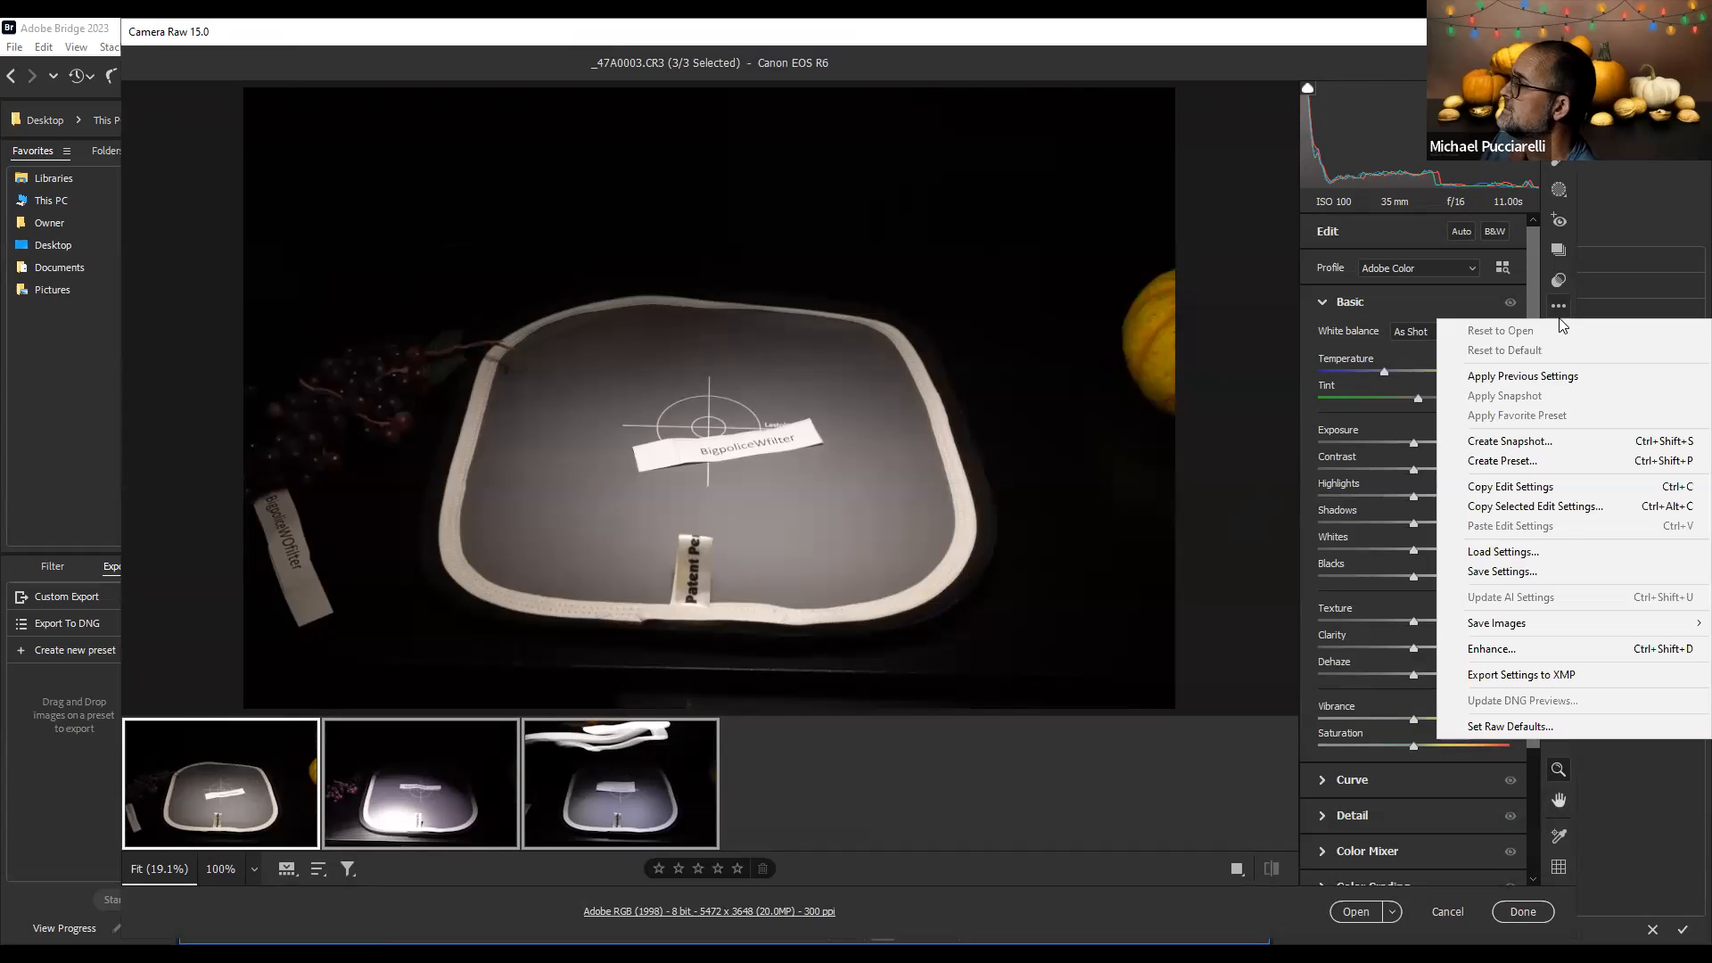
left_click(1503, 551)
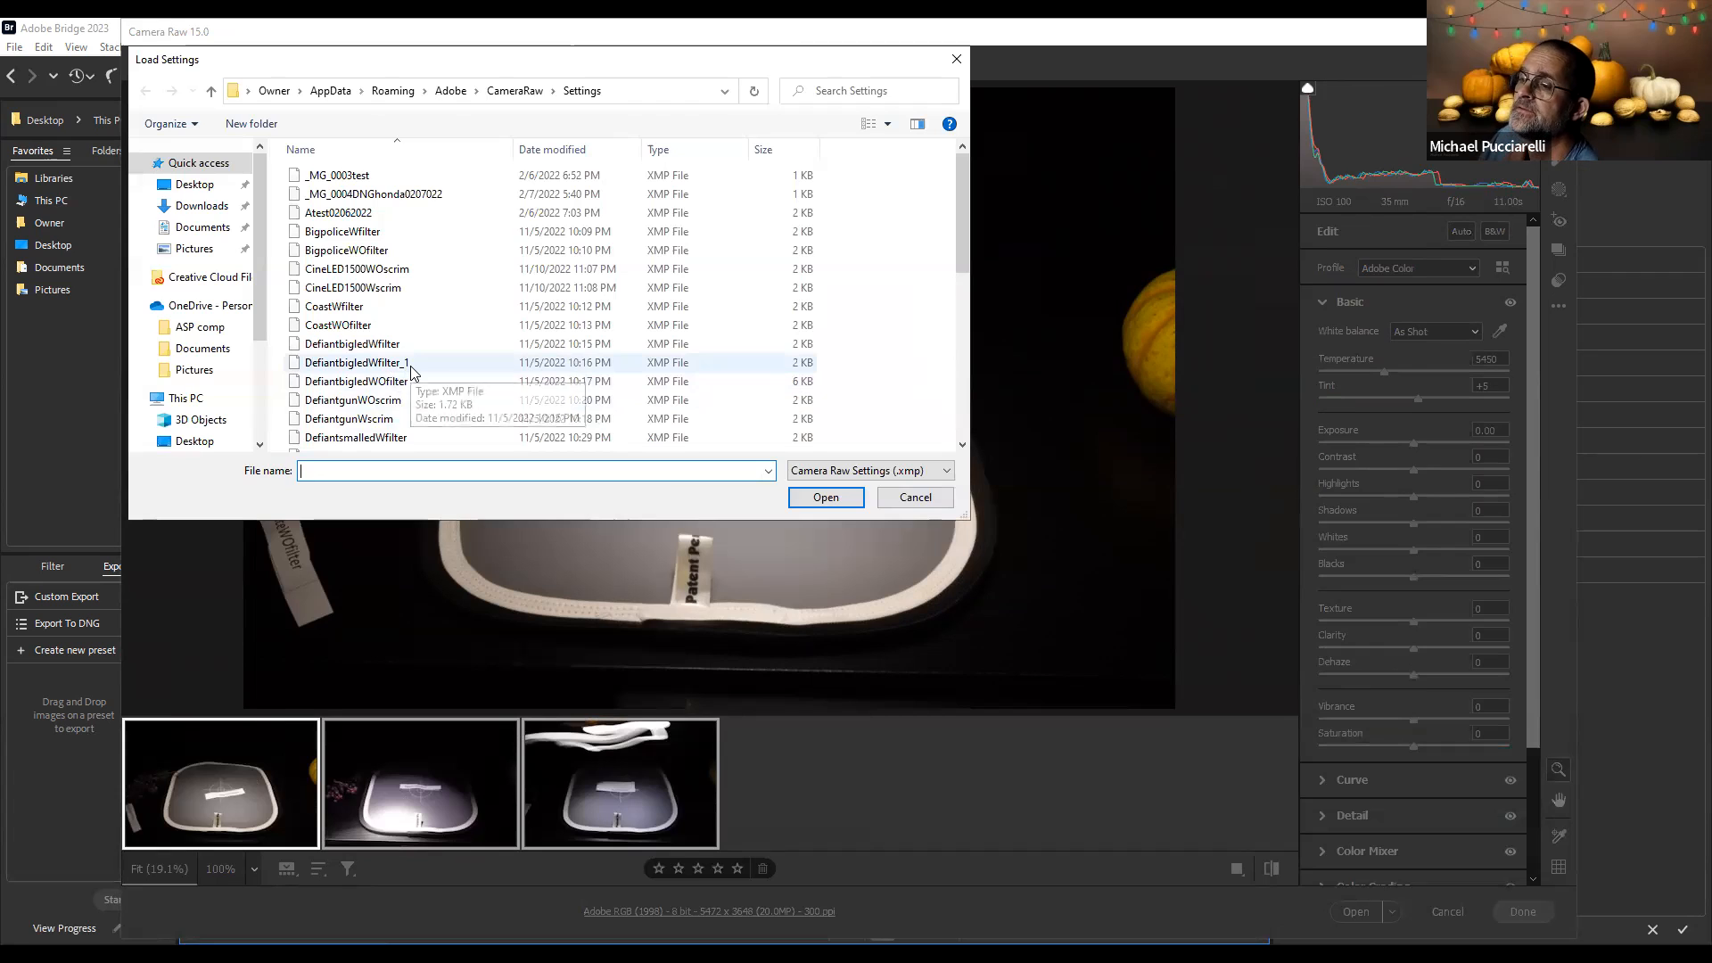
left_click(359, 385)
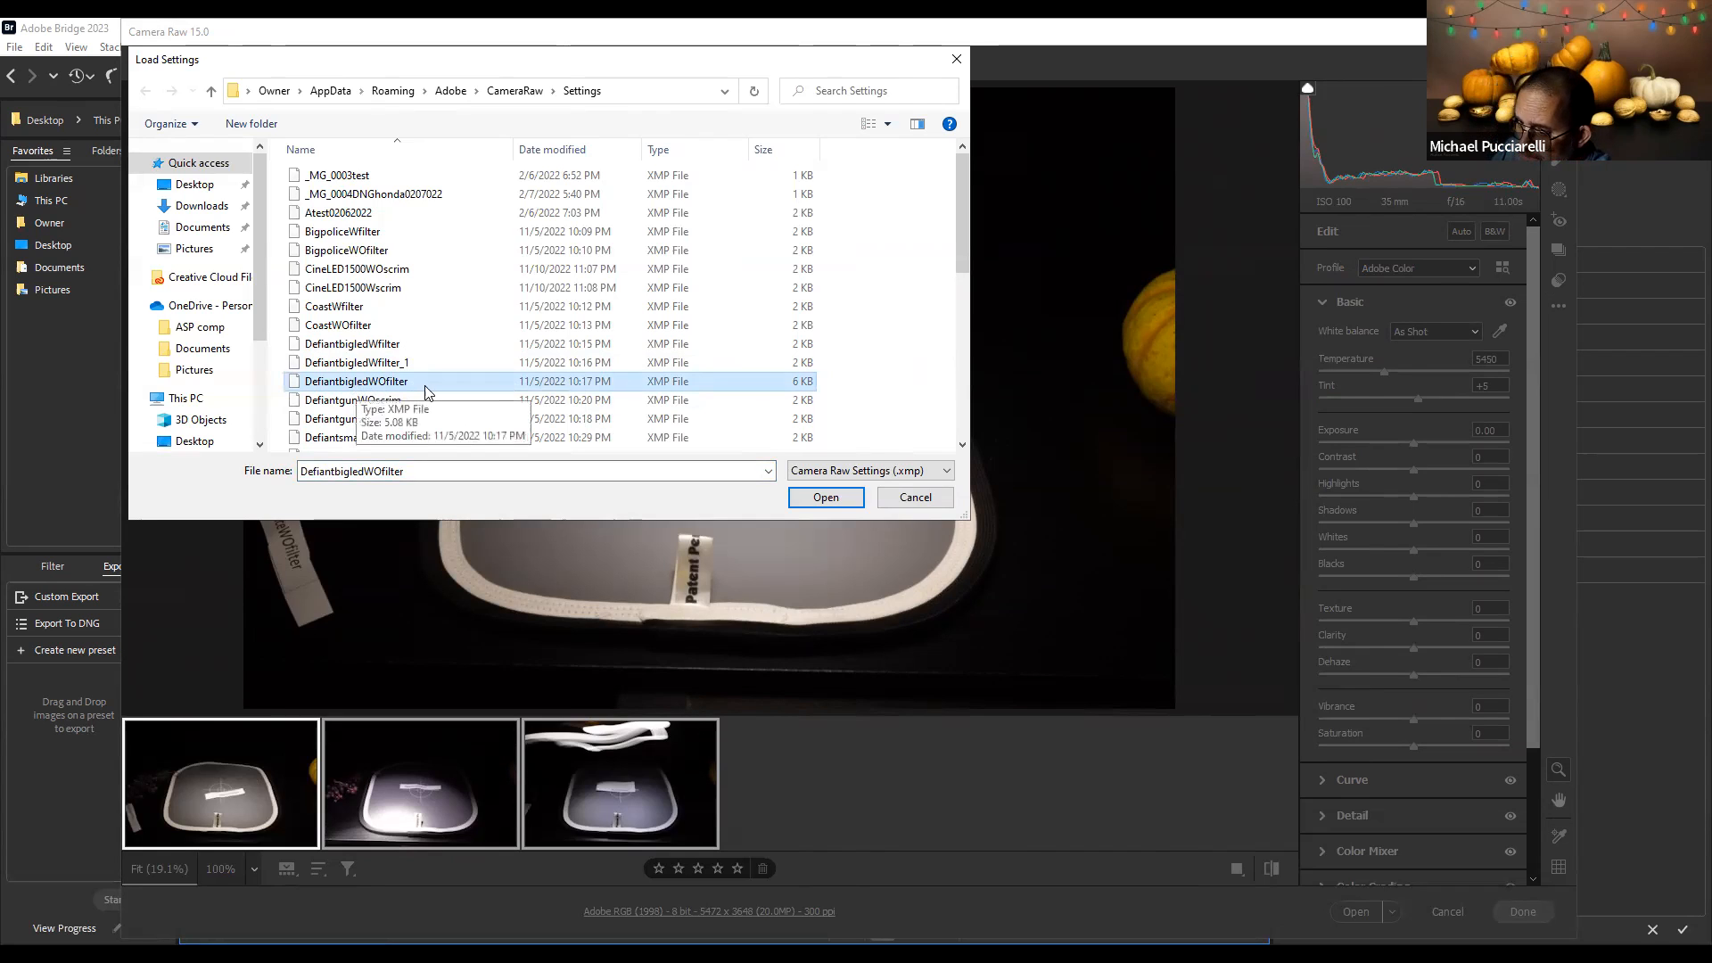
left_click(820, 501)
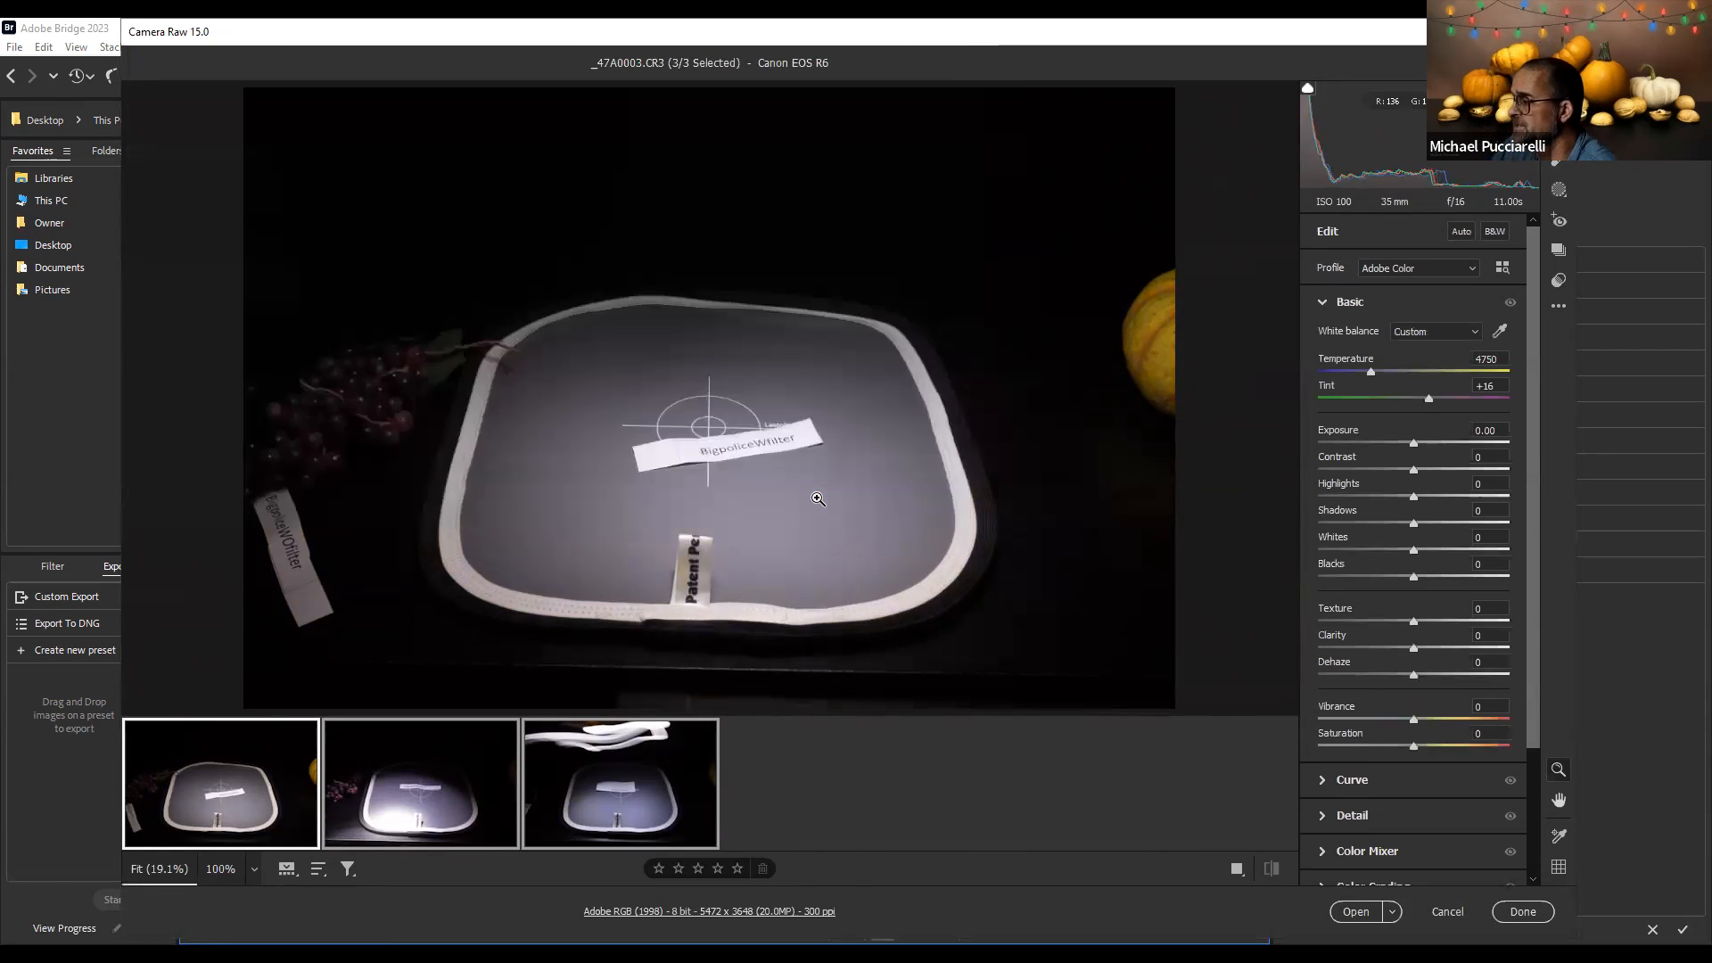
left_click(1520, 911)
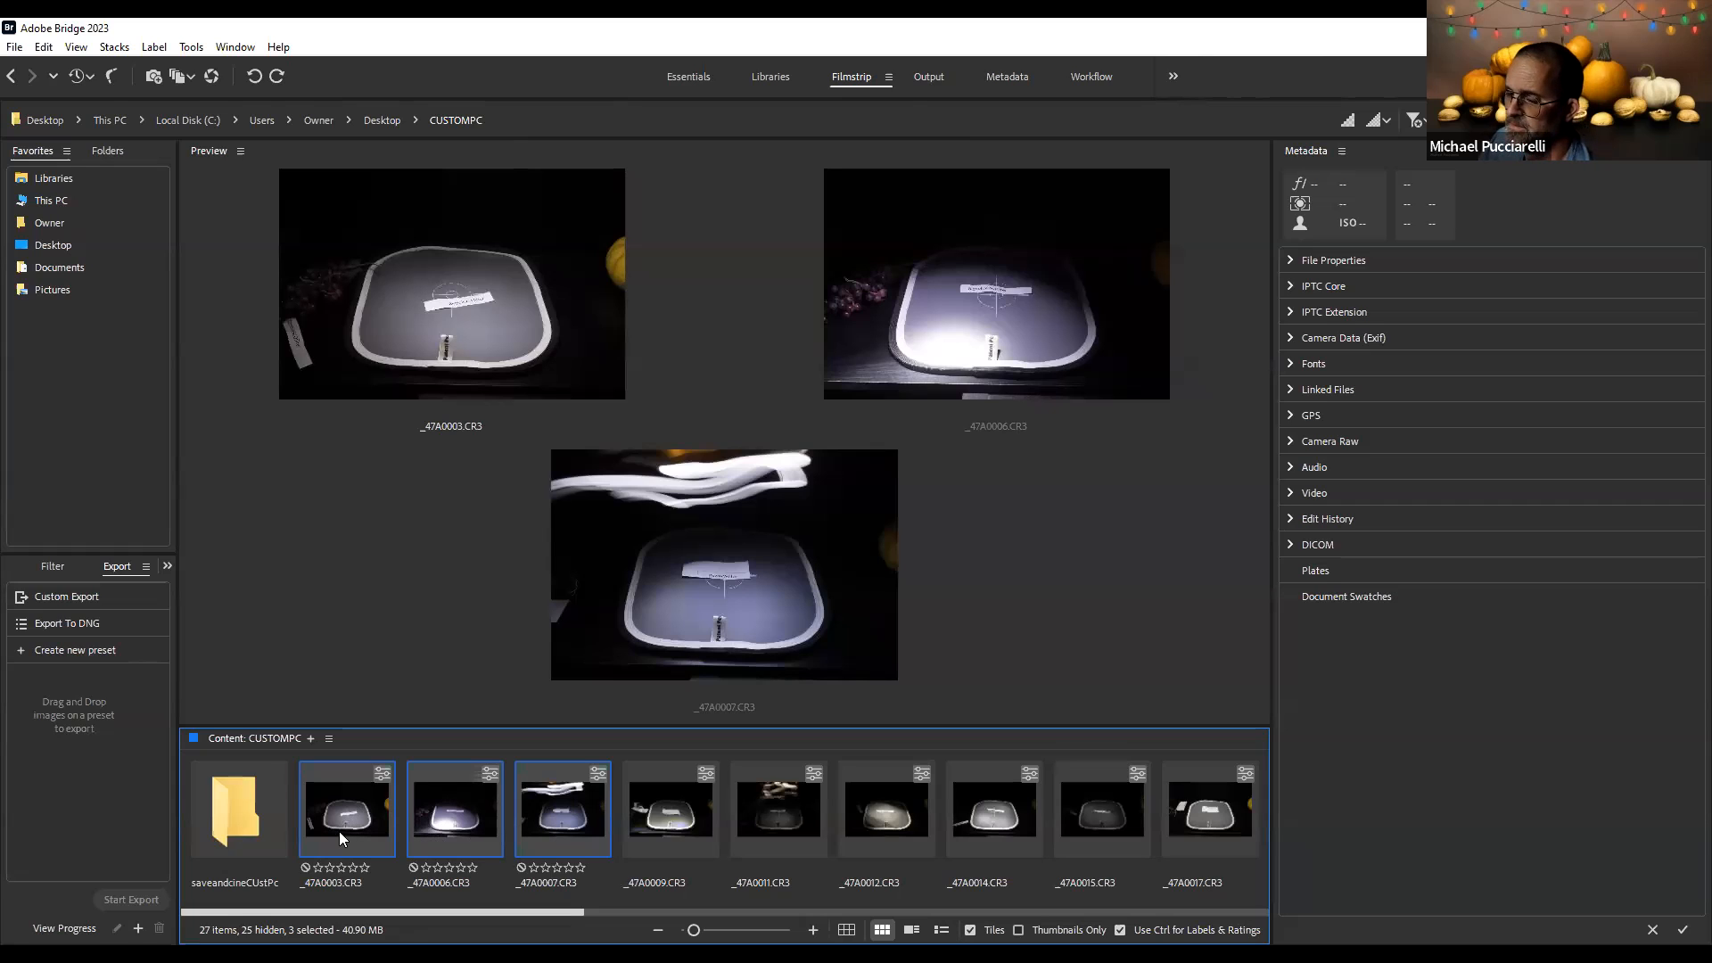
Open _47A0003.CR3 alone in Camera Raw, limit the settings to save to the Basic subset, and cancel without saving
left_click(359, 820)
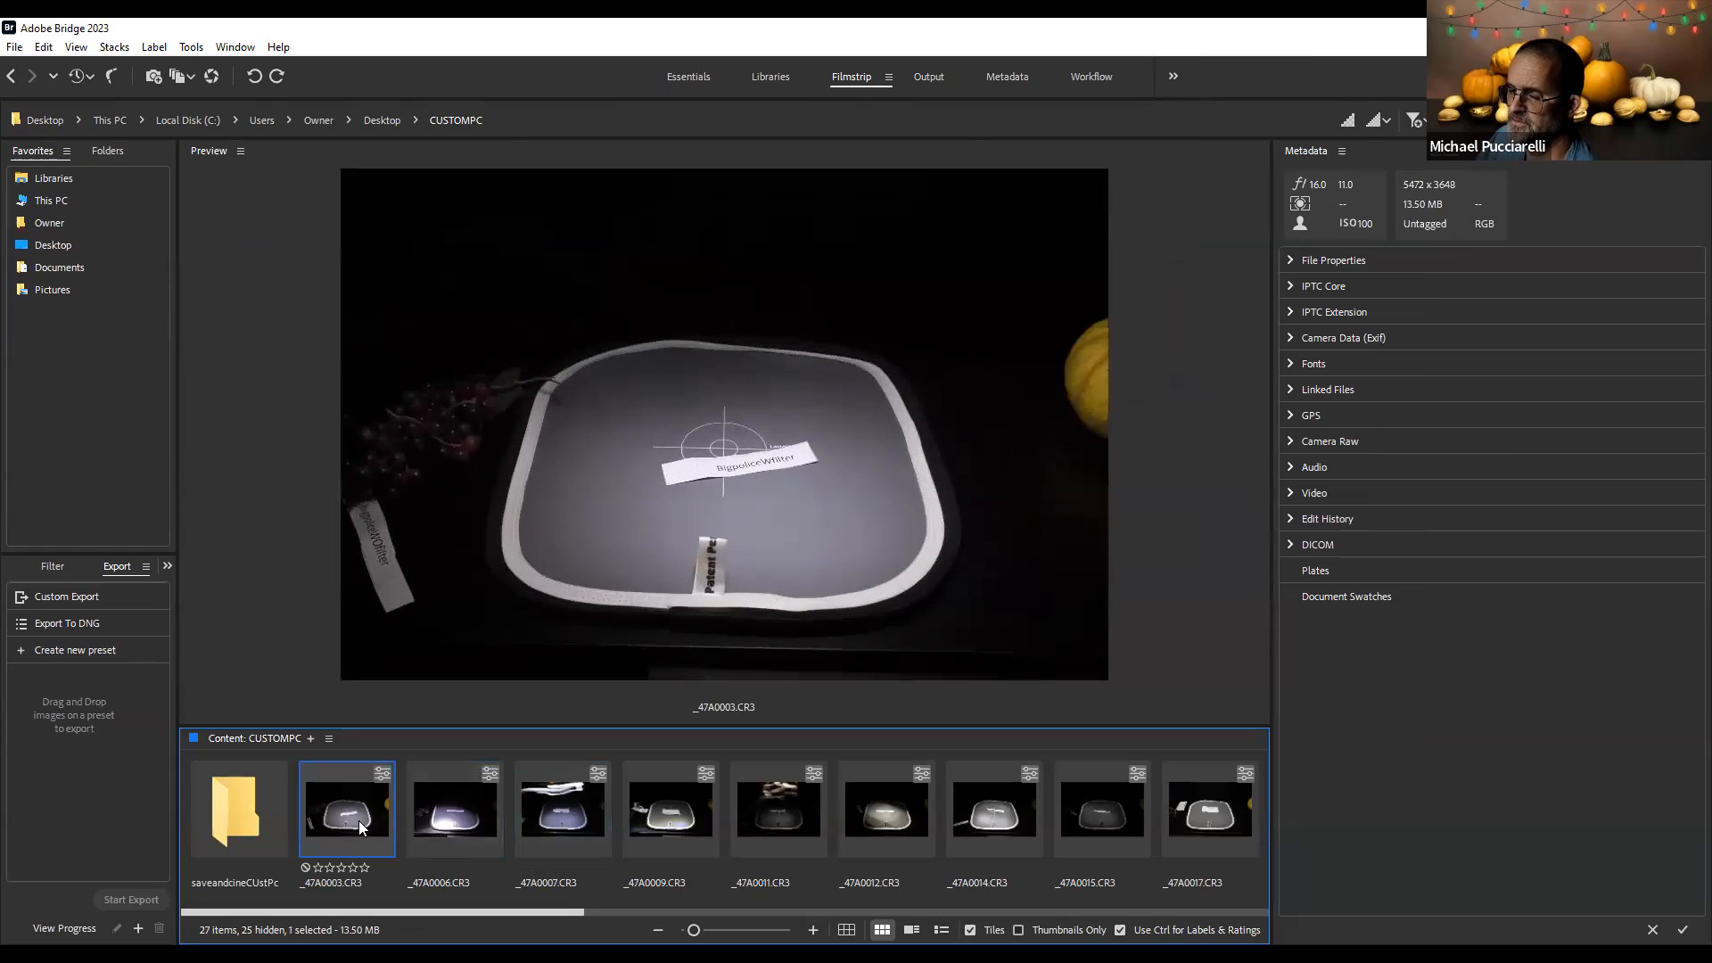
right_click(359, 821)
left_click(450, 198)
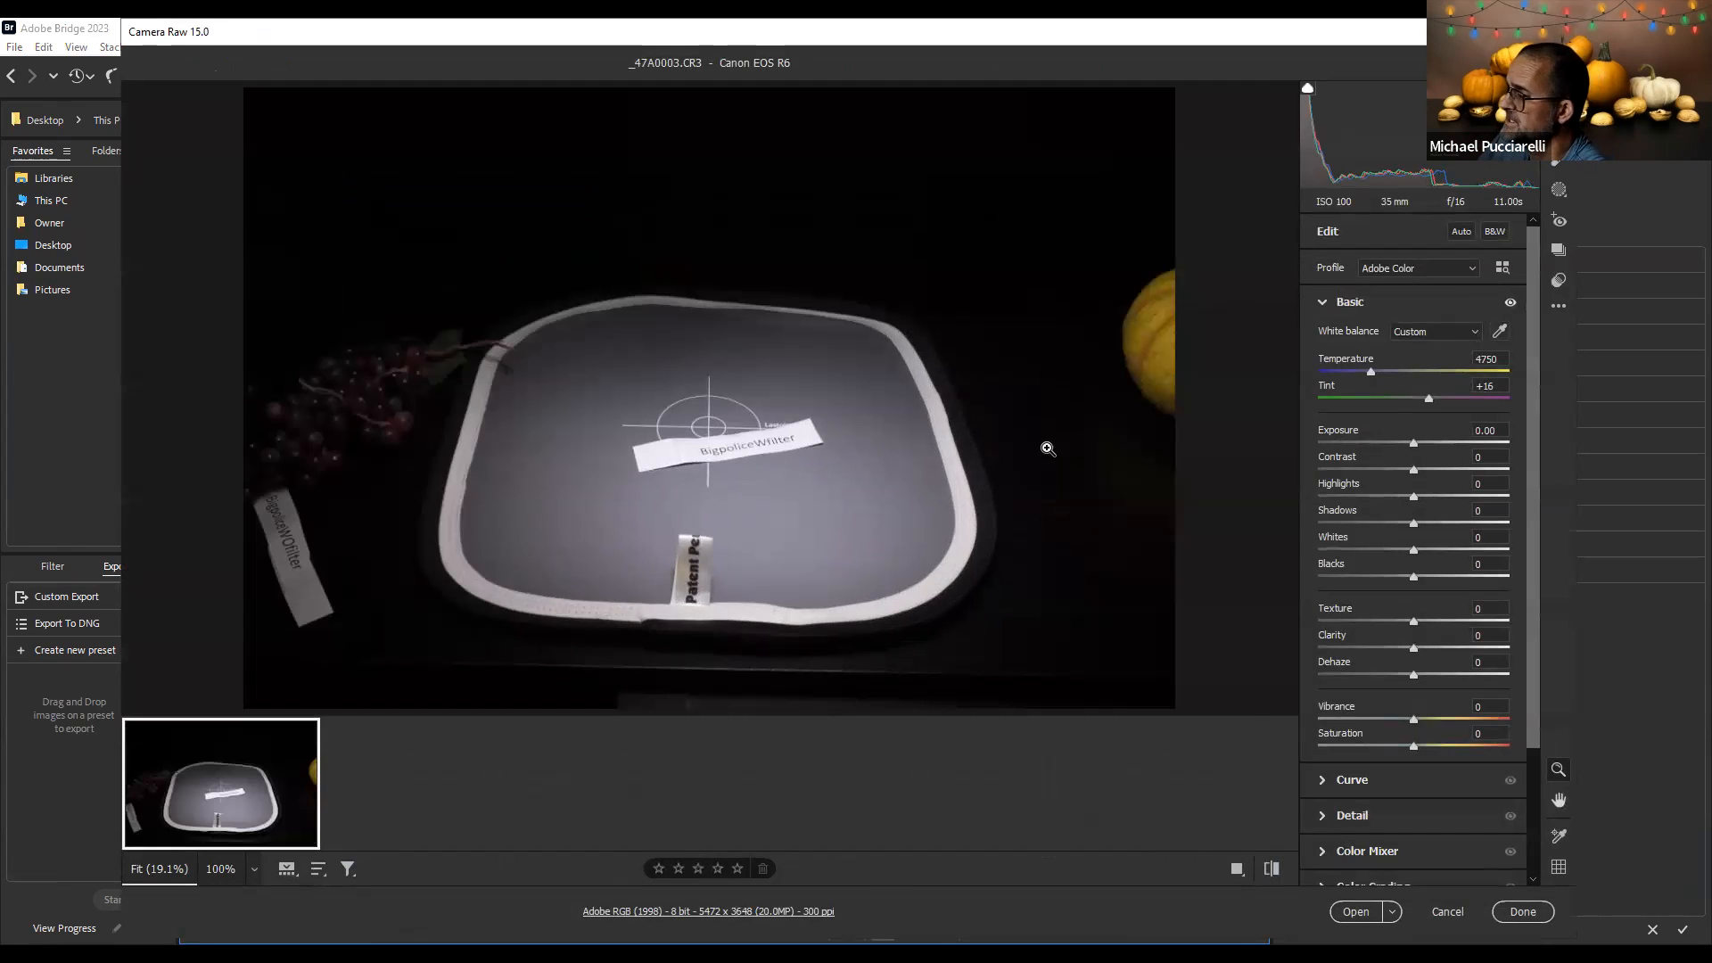
left_click(1558, 307)
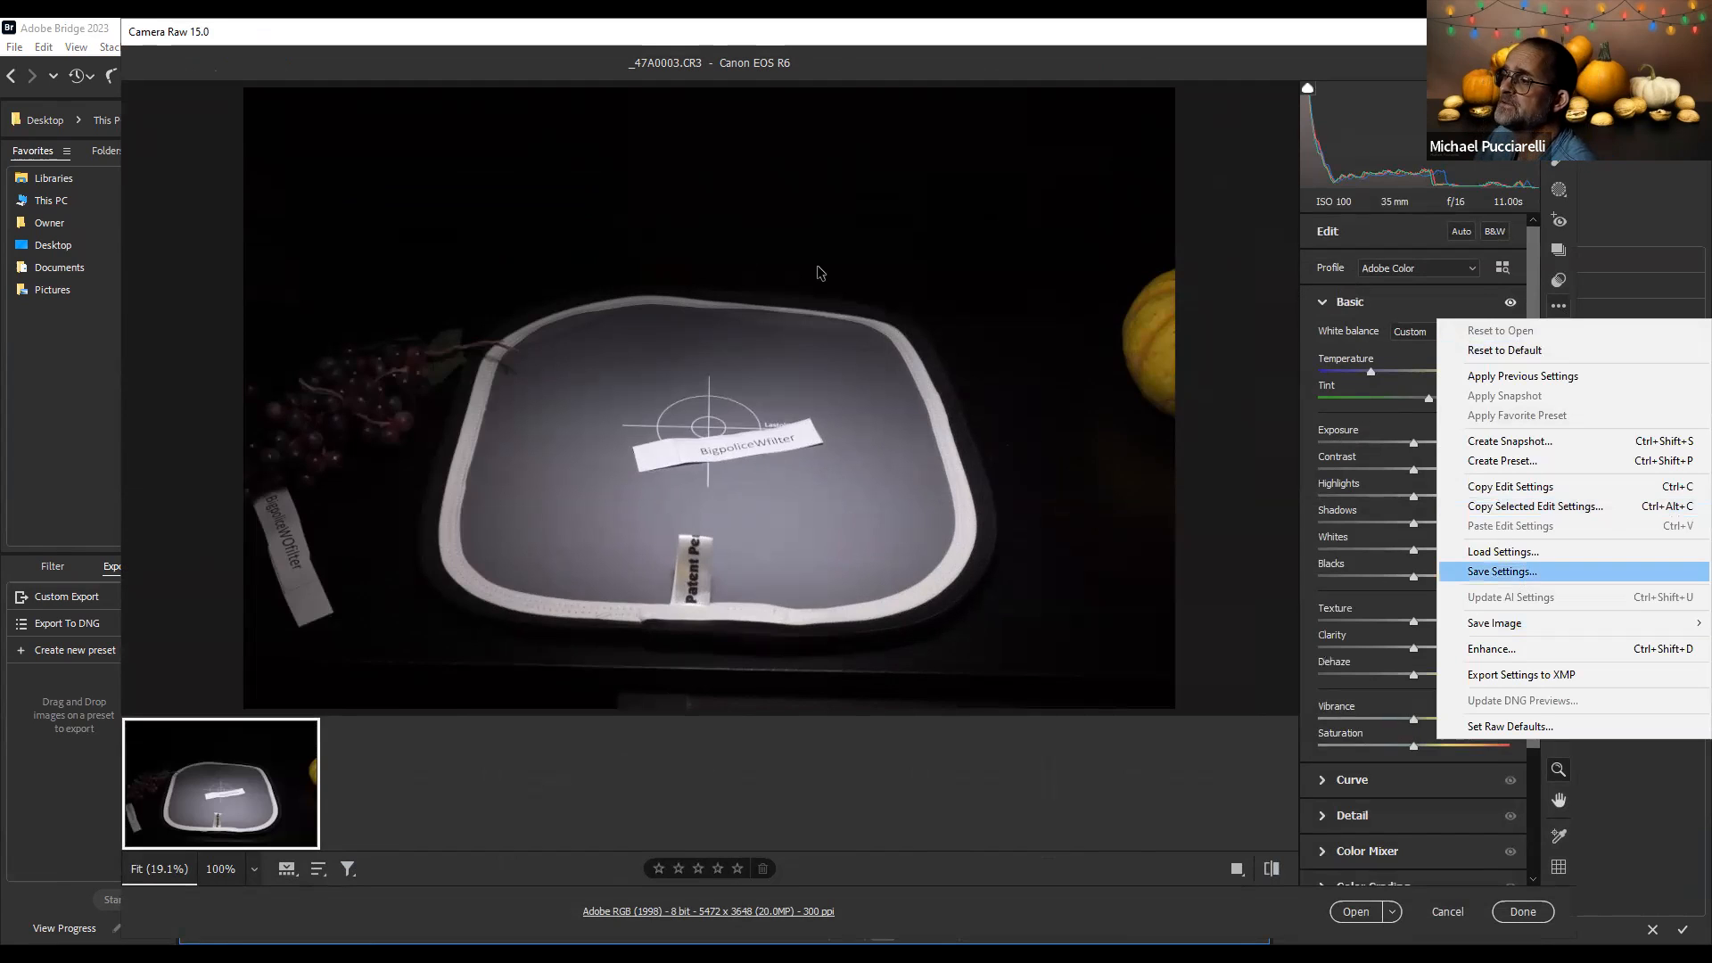
key("Return")
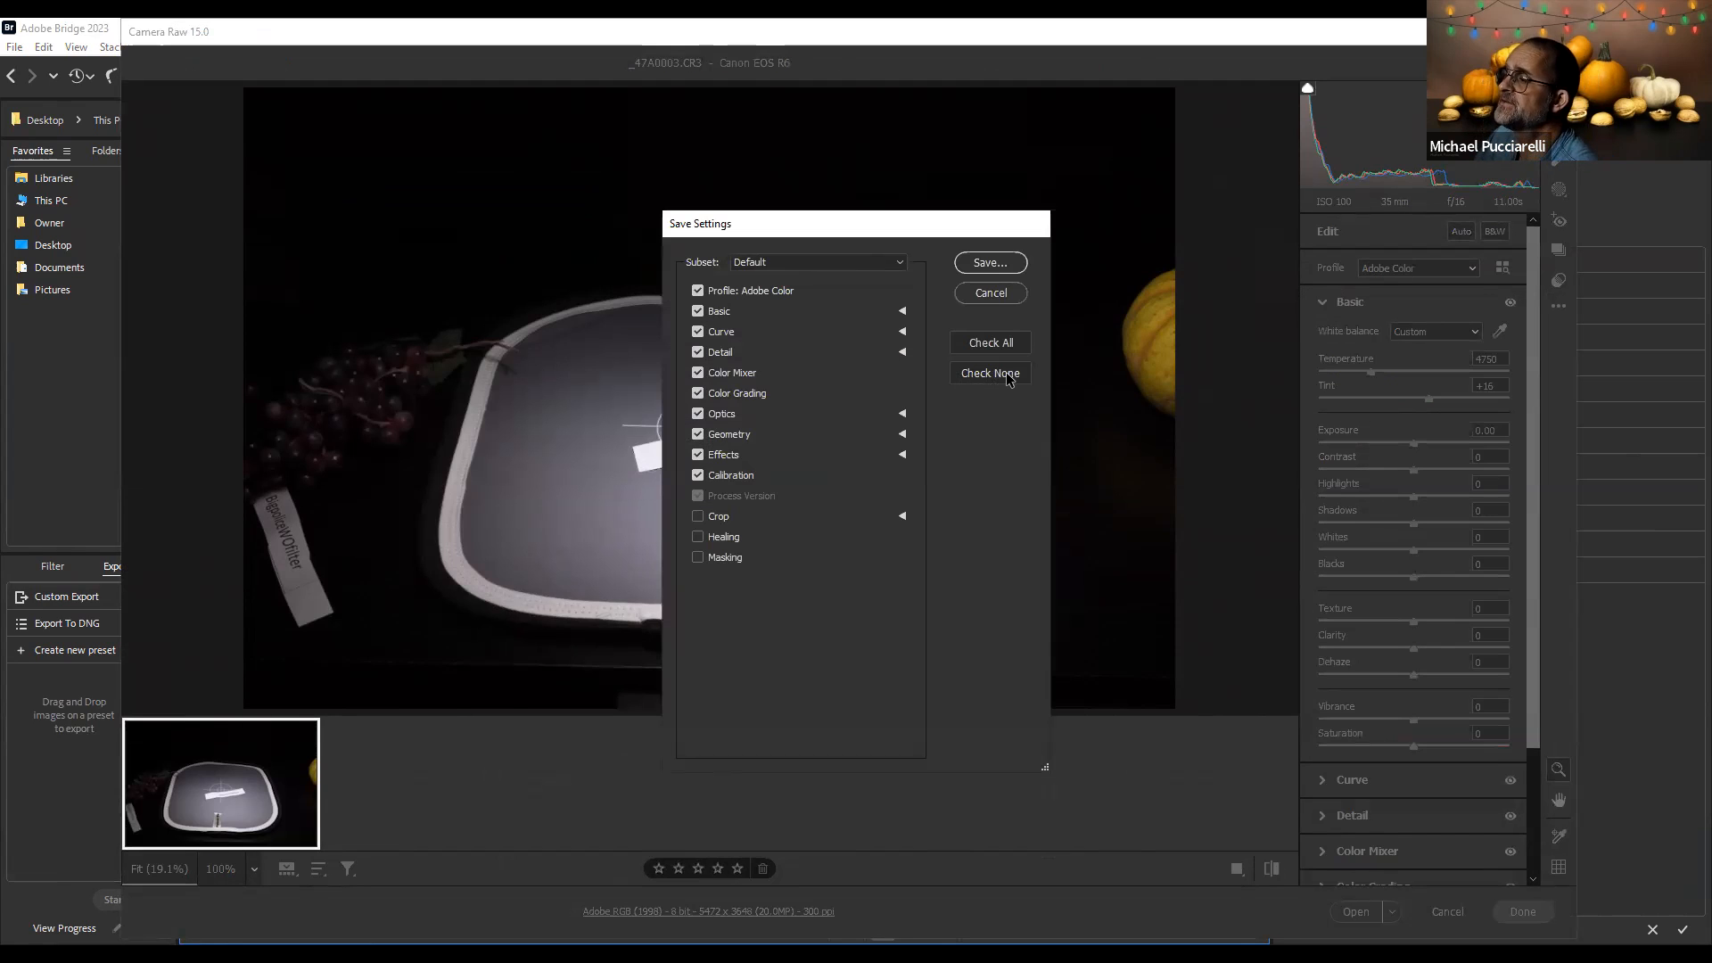
left_click(988, 373)
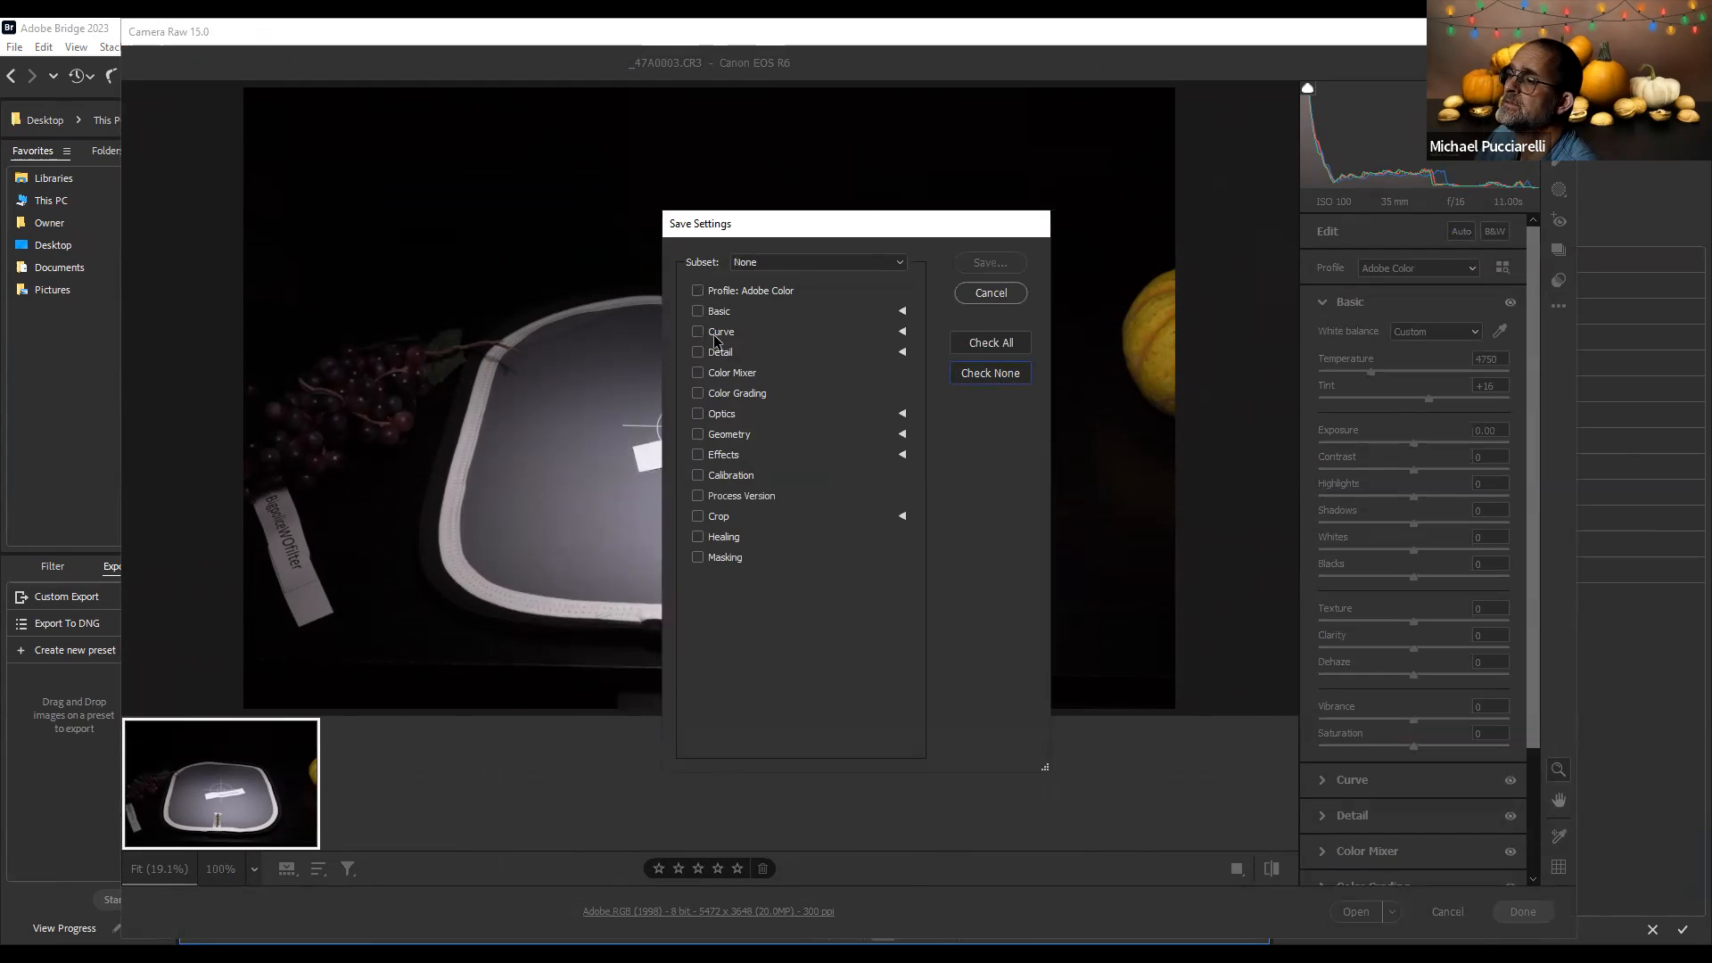
left_click(698, 312)
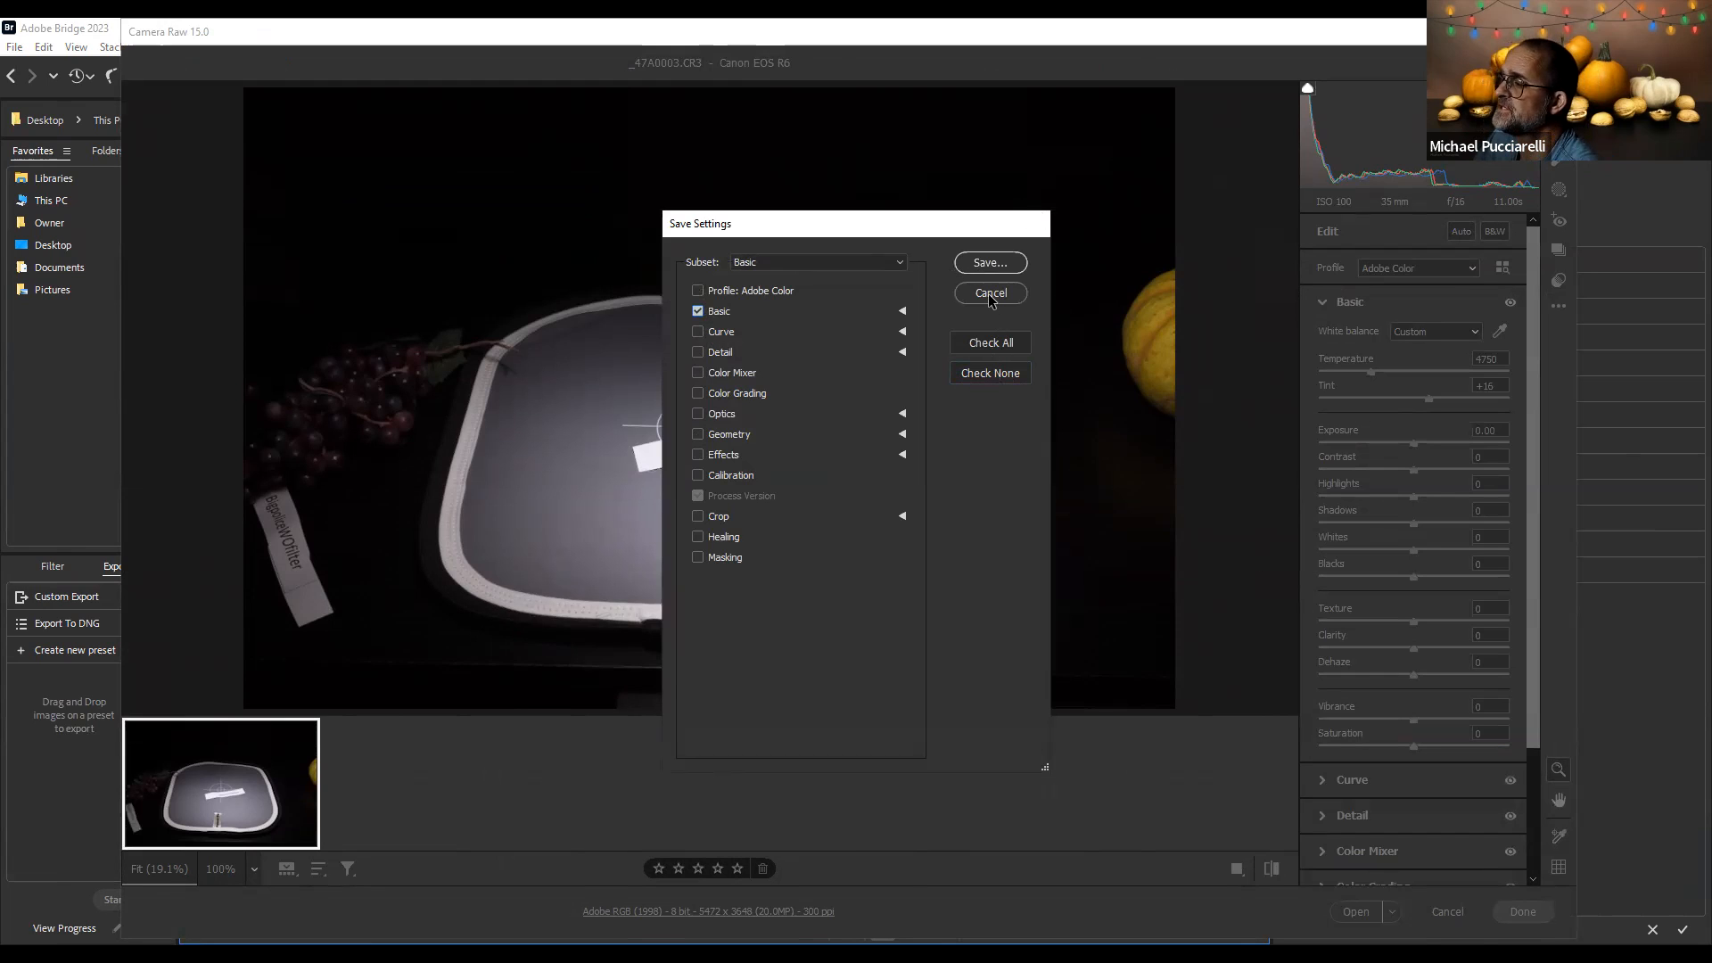
left_click(988, 292)
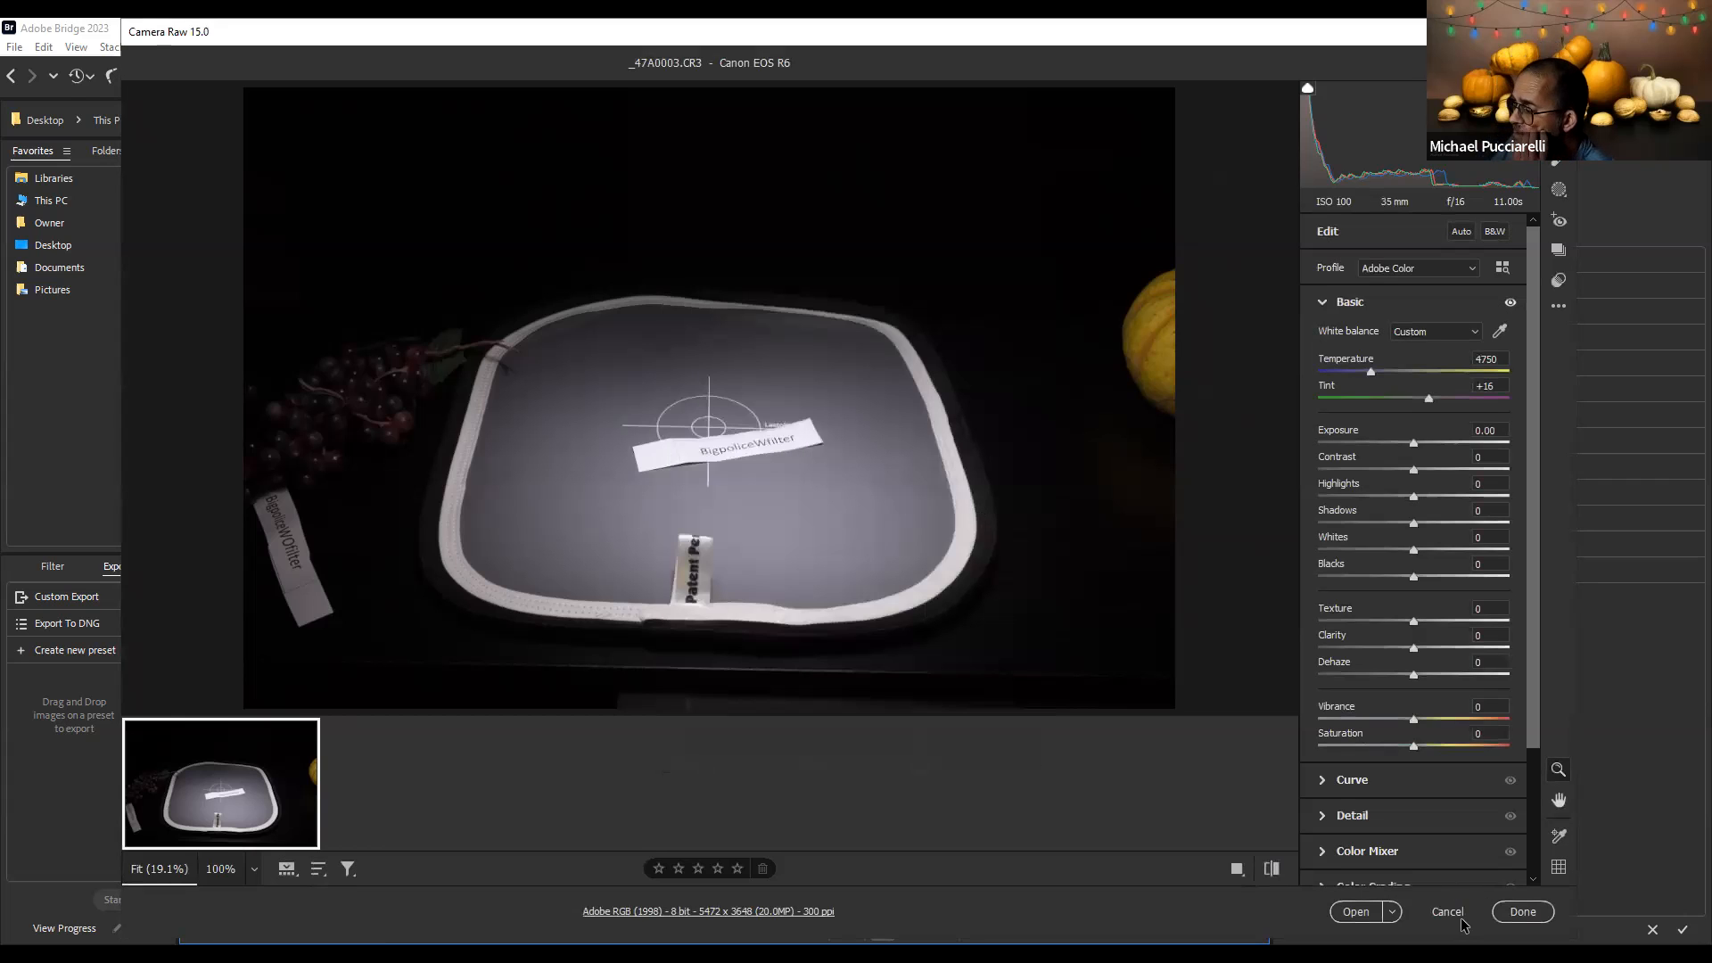
left_click(1451, 914)
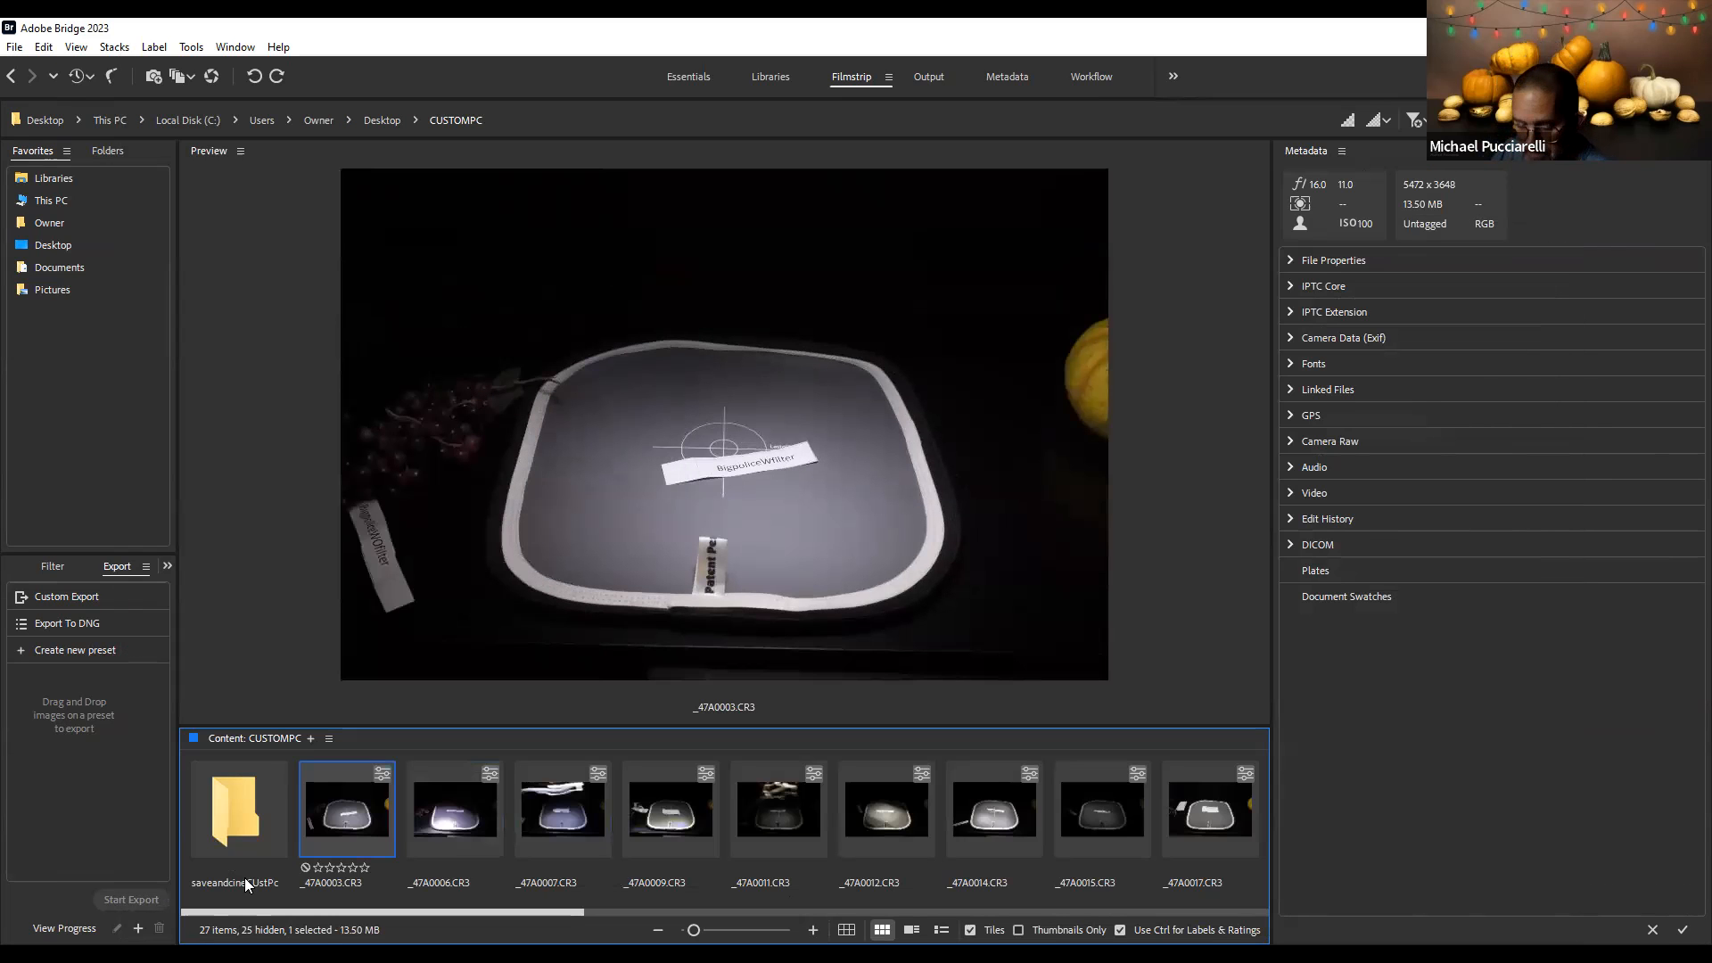
Open _47A0003.CR3, _47A0006.CR3 and _47A0007.CR3 together in Camera Raw, reset all of them to default and accept the reset
left_click(446, 813, "ctrl")
left_click(572, 808, "ctrl")
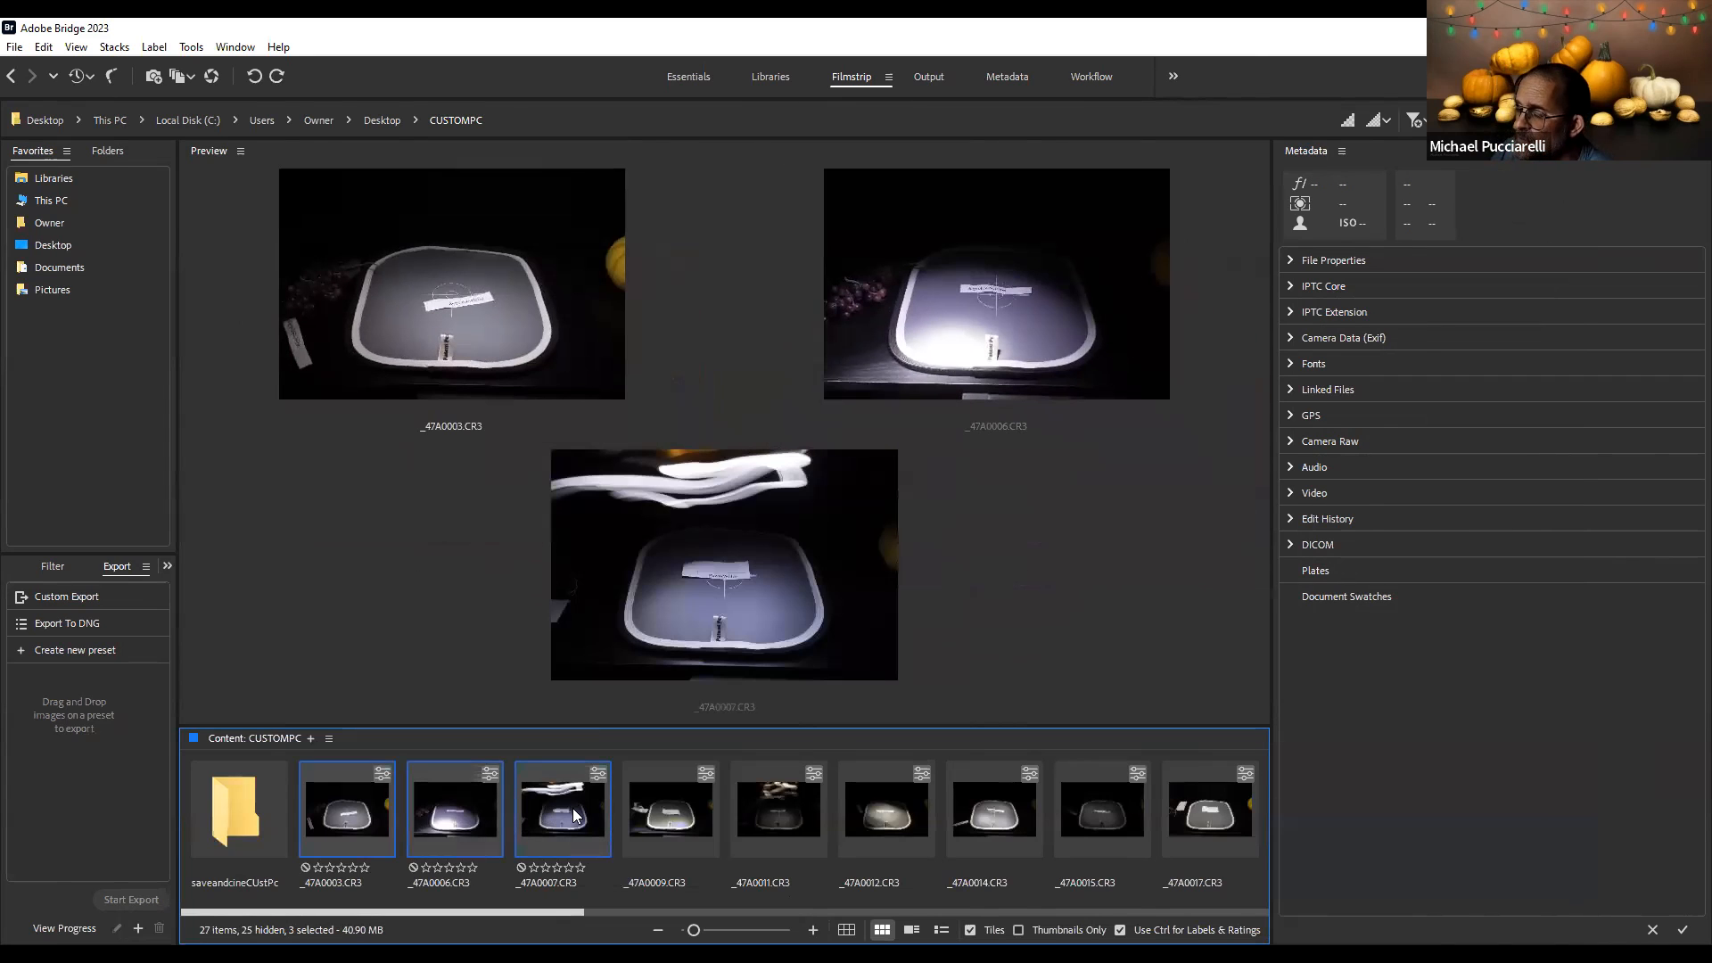
right_click(342, 830)
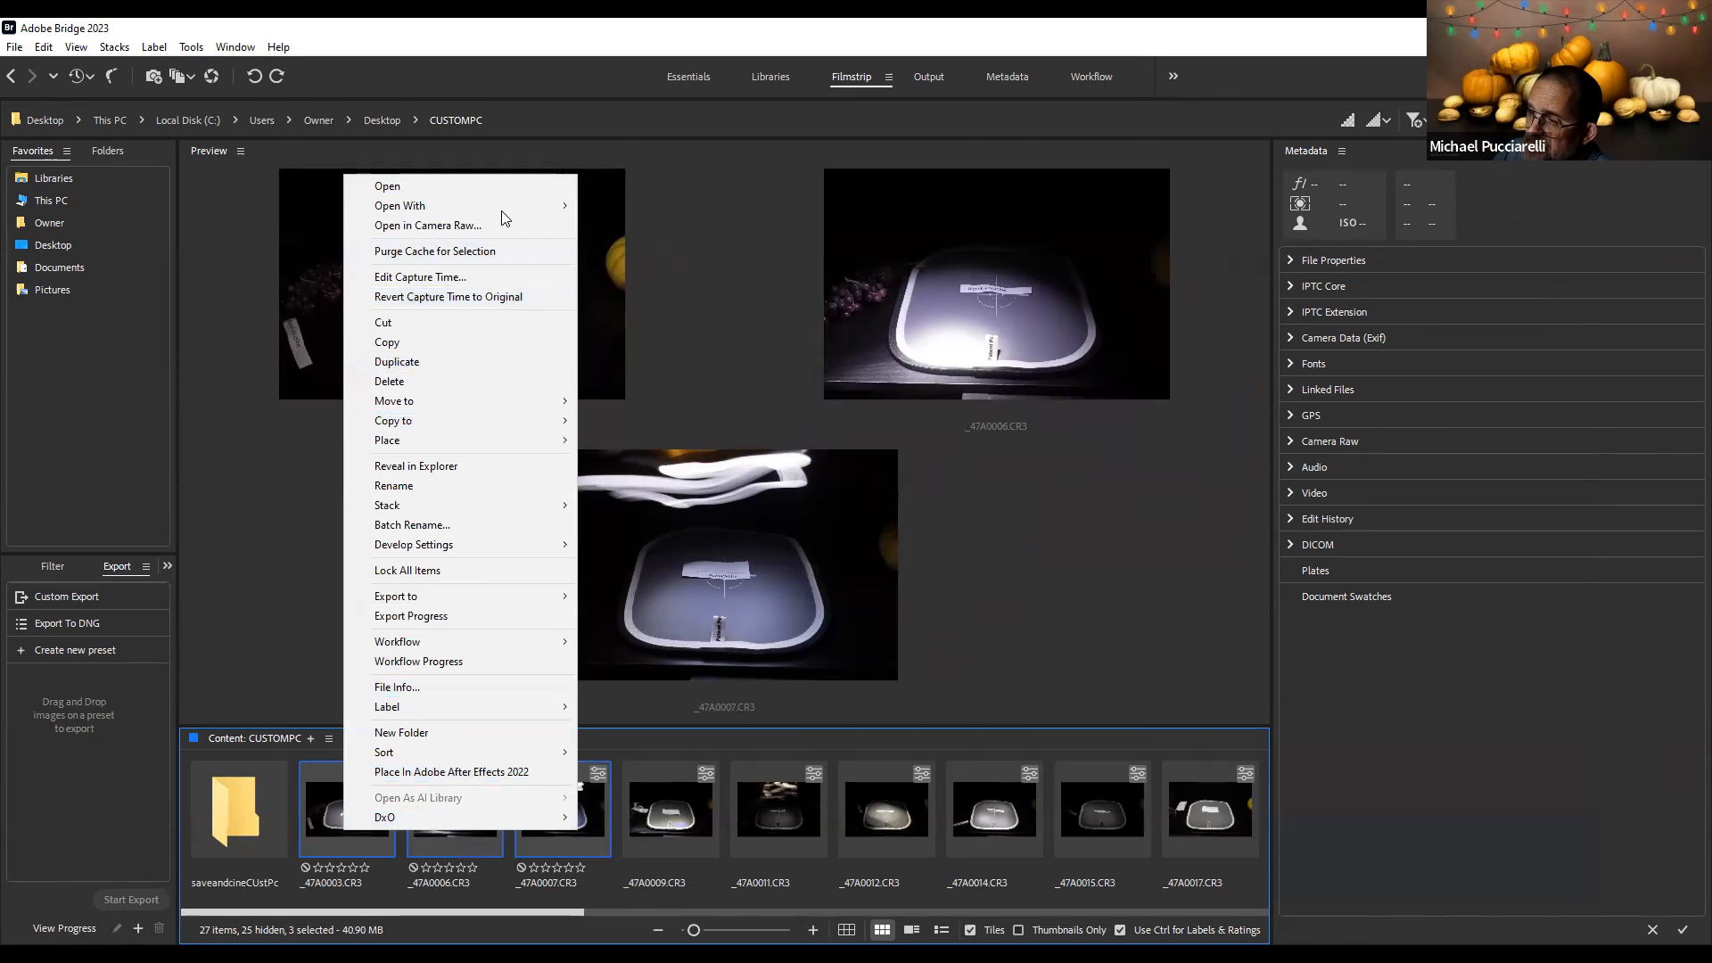
left_click(534, 230)
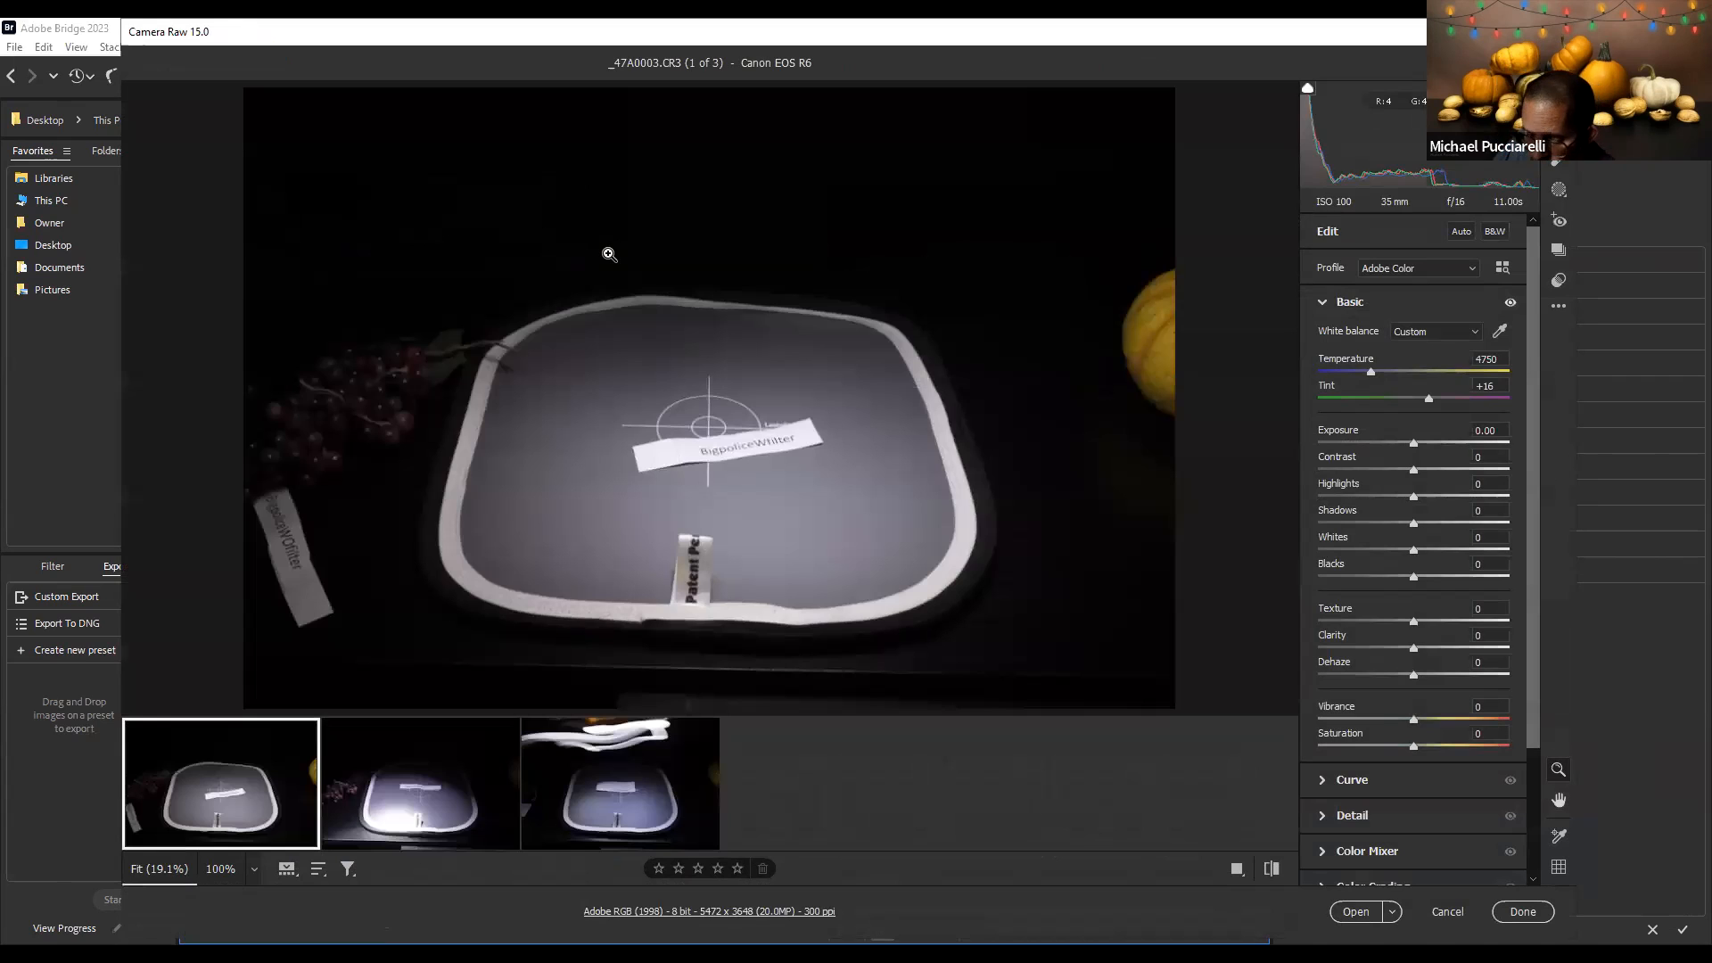
key("ctrl+a")
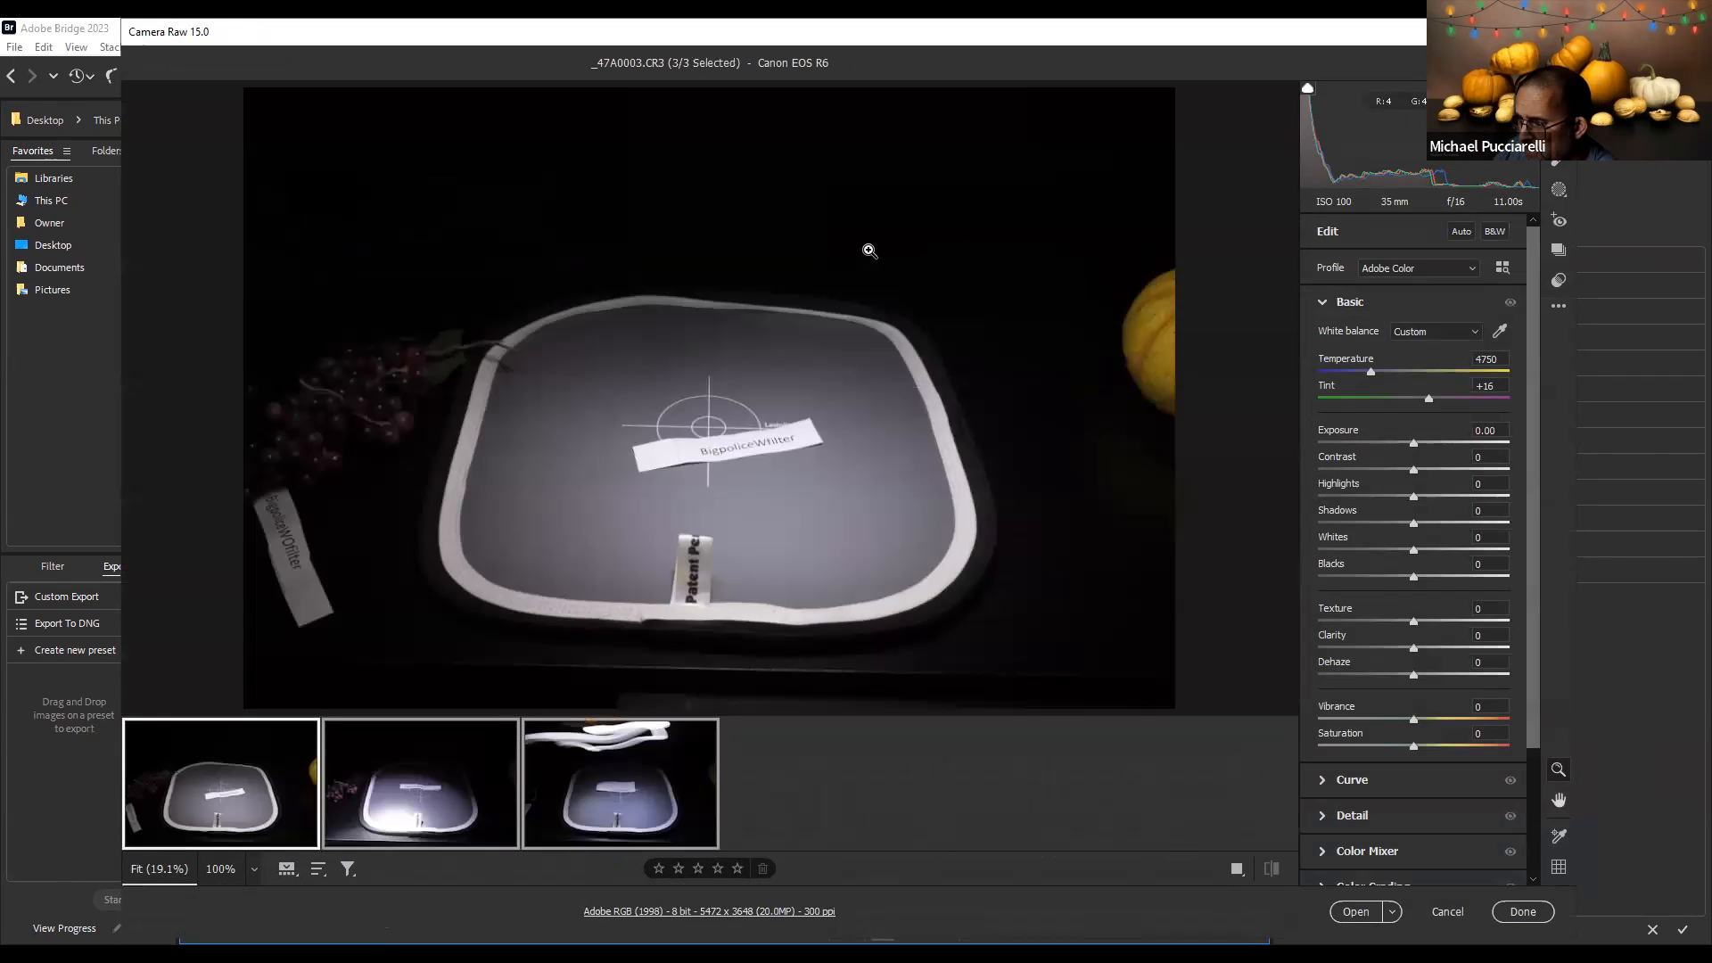
left_click(1558, 309)
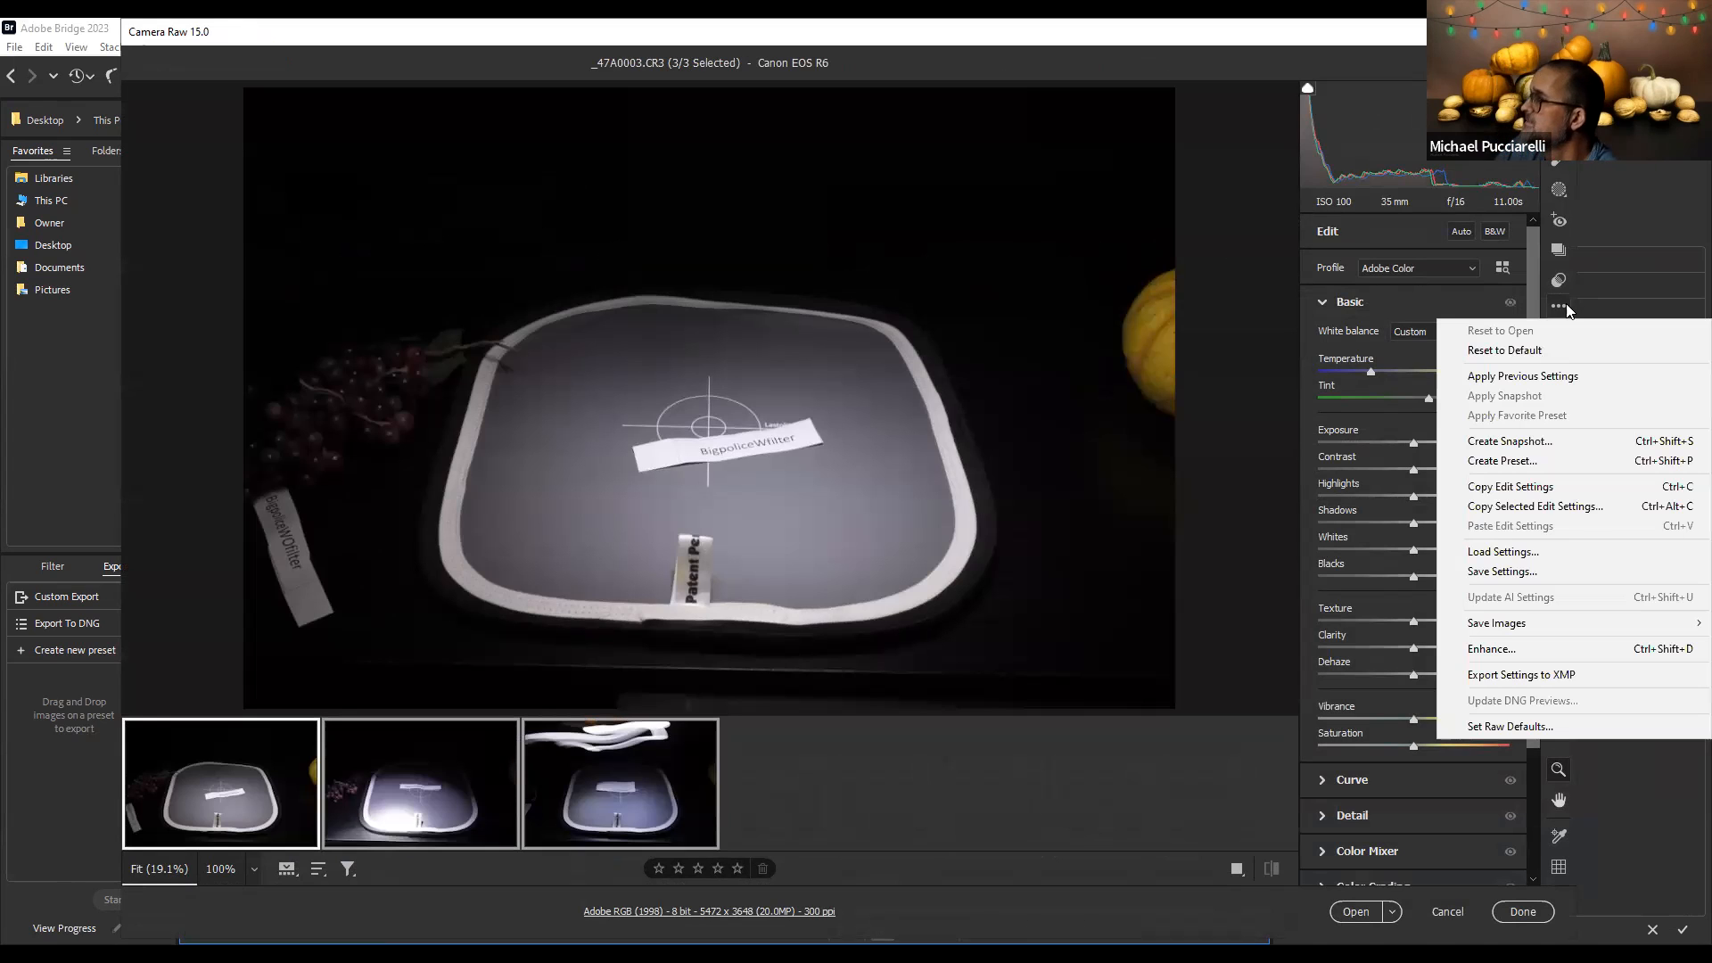
left_click(1532, 356)
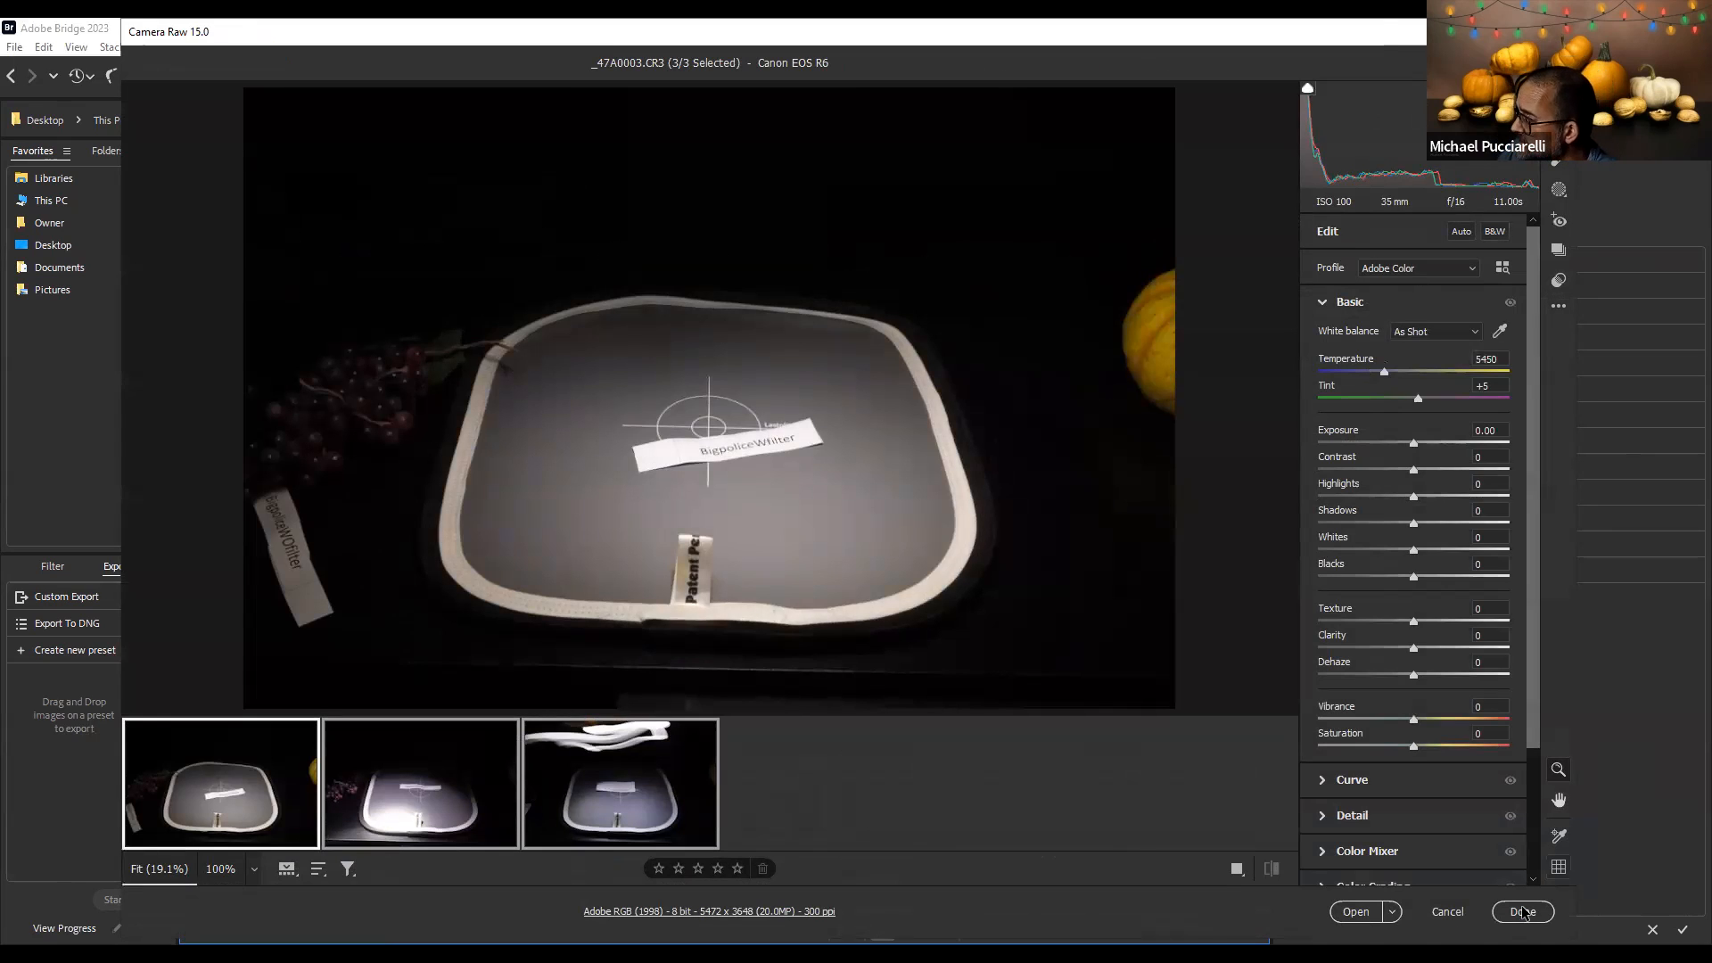
left_click(1523, 911)
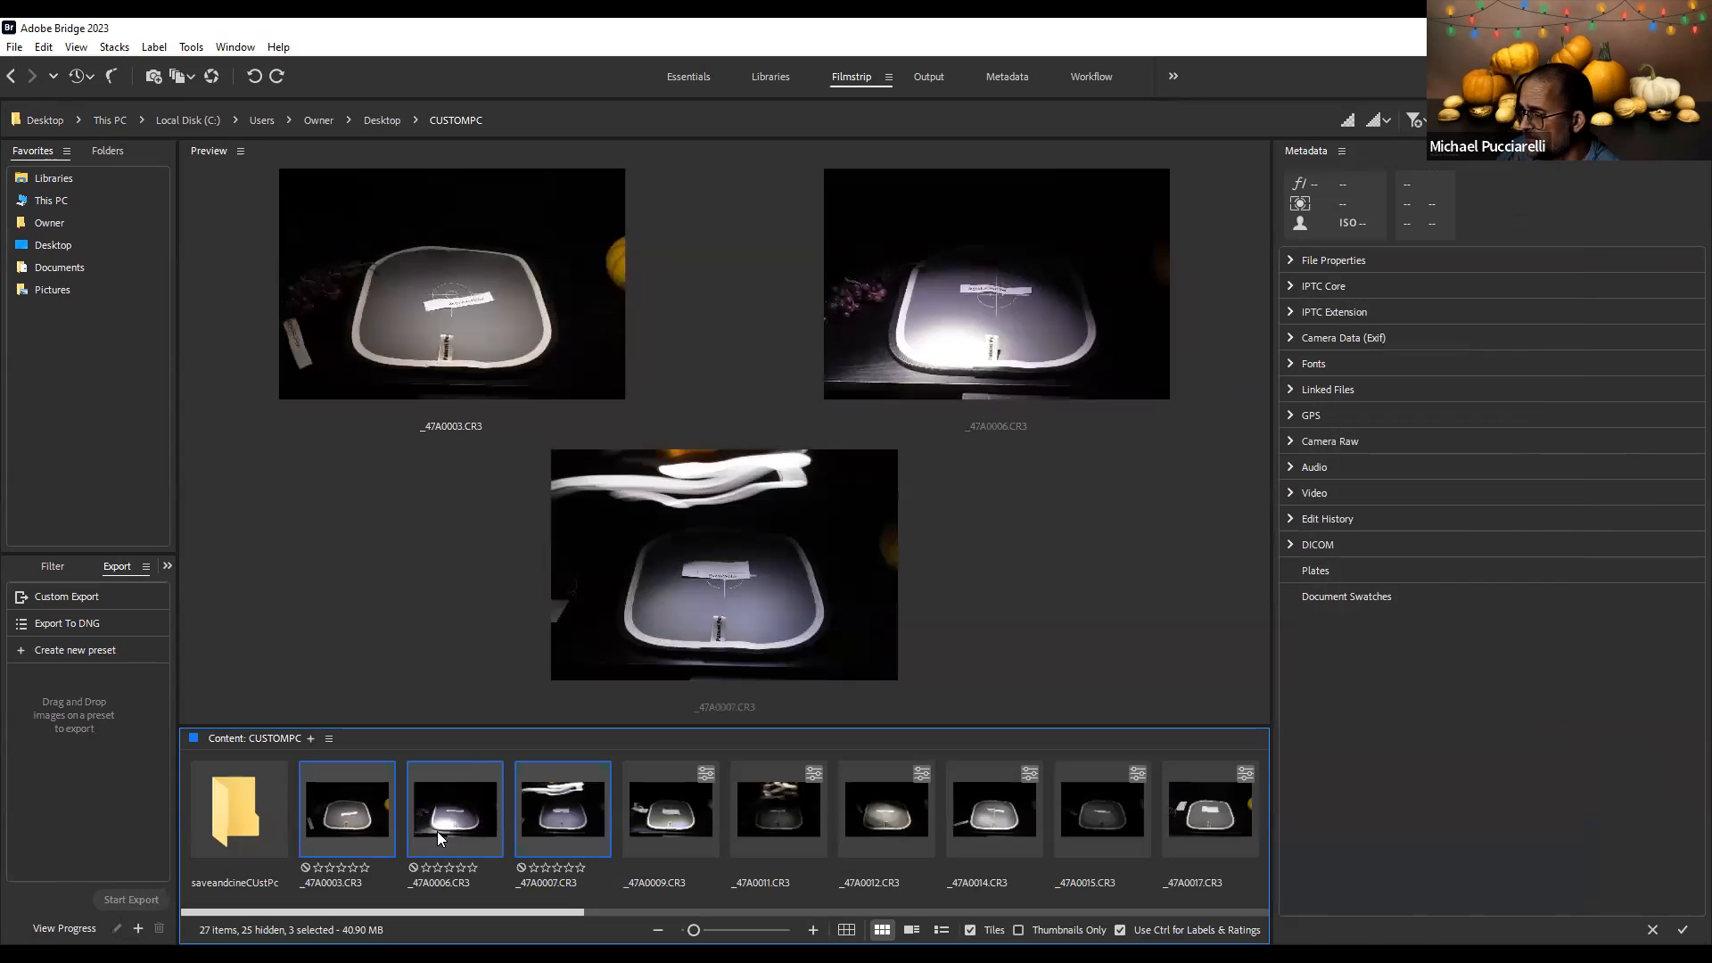
Reopen the three photos in Camera Raw, load the YN216WScrim settings onto all of them and accept the edits
right_click(346, 819)
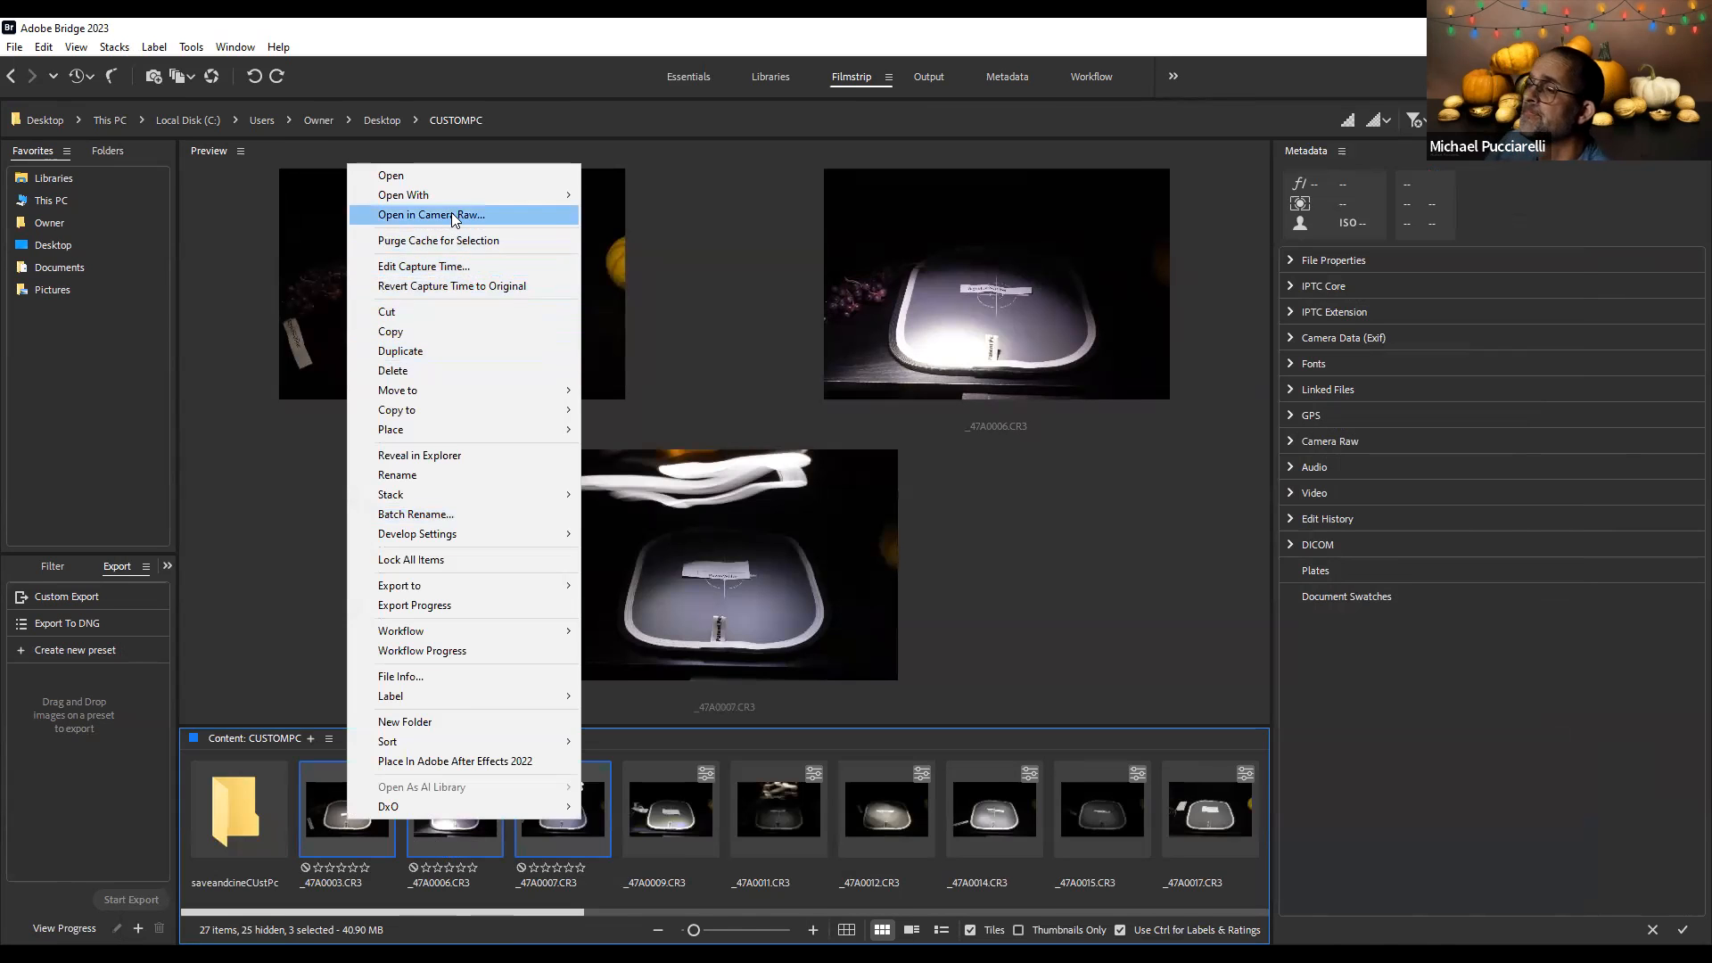
left_click(452, 215)
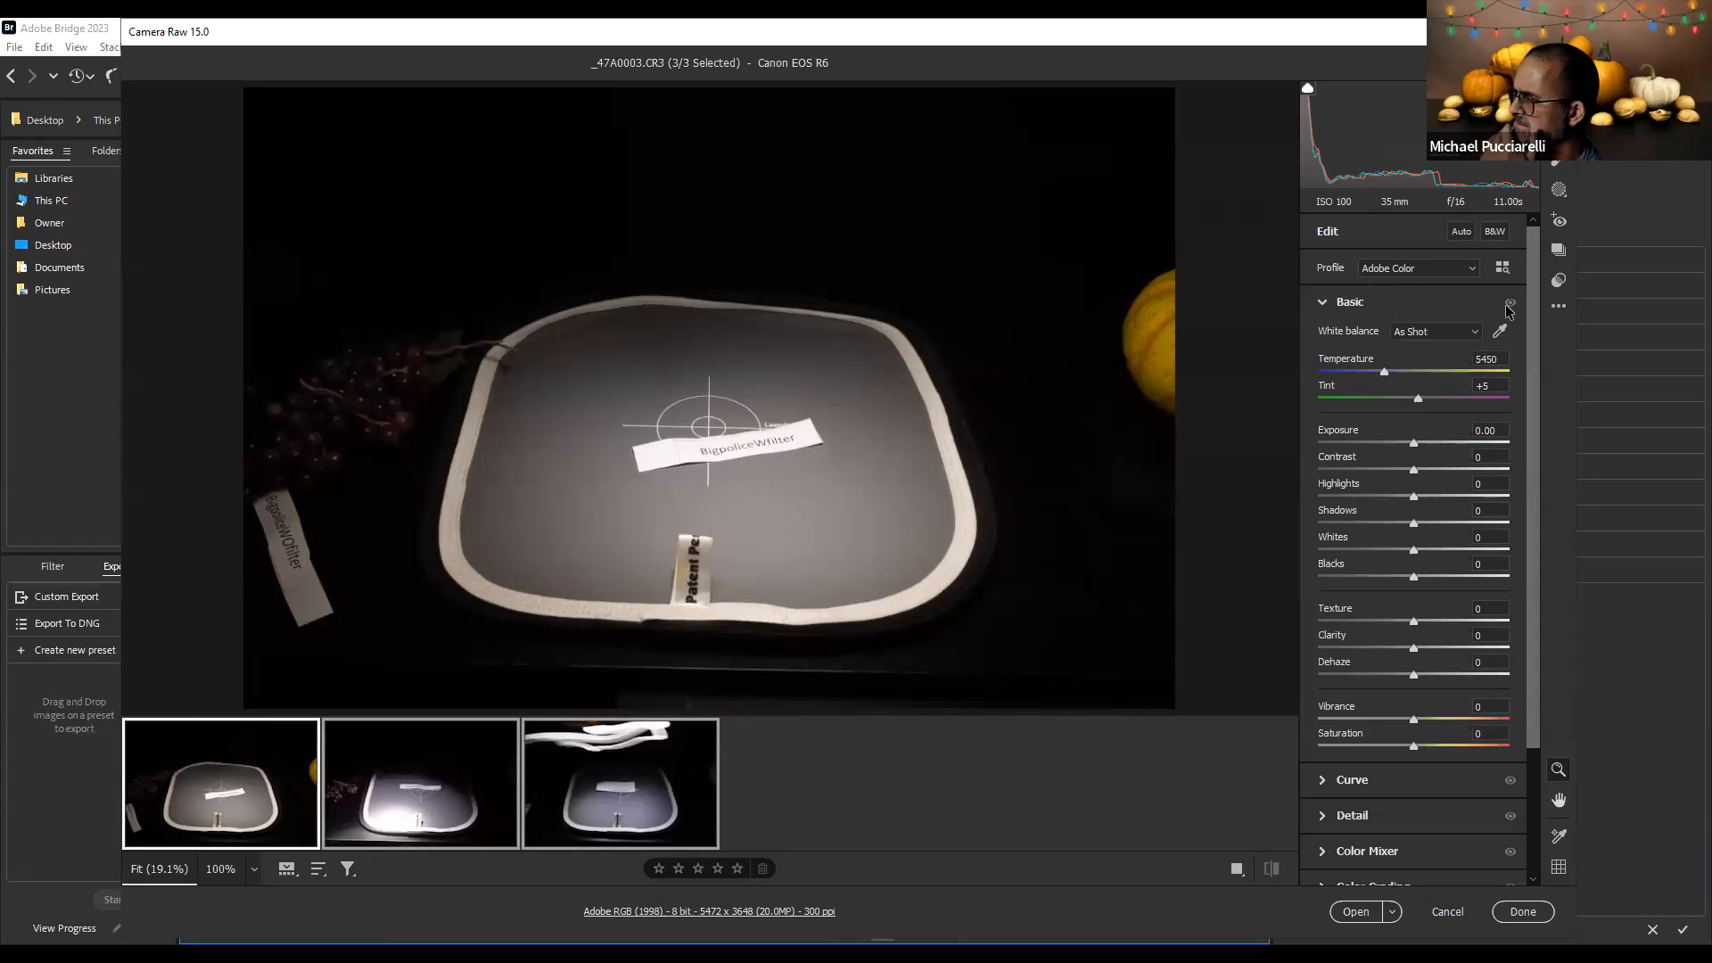
left_click(1559, 306)
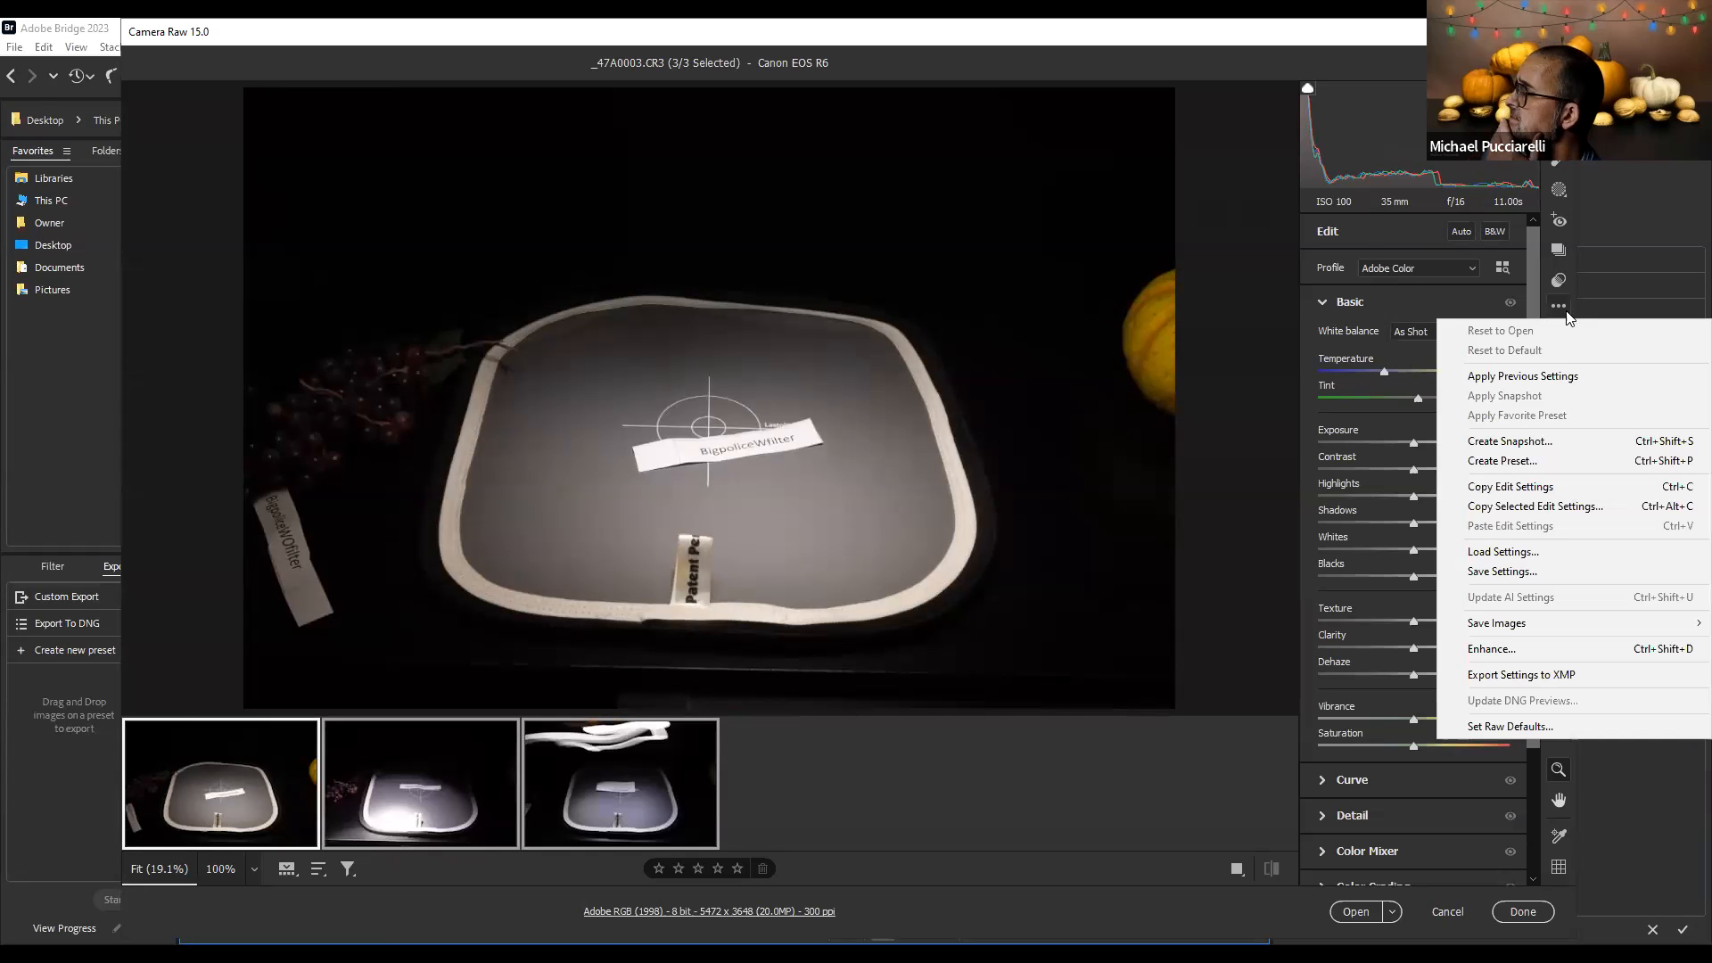
left_click(1521, 554)
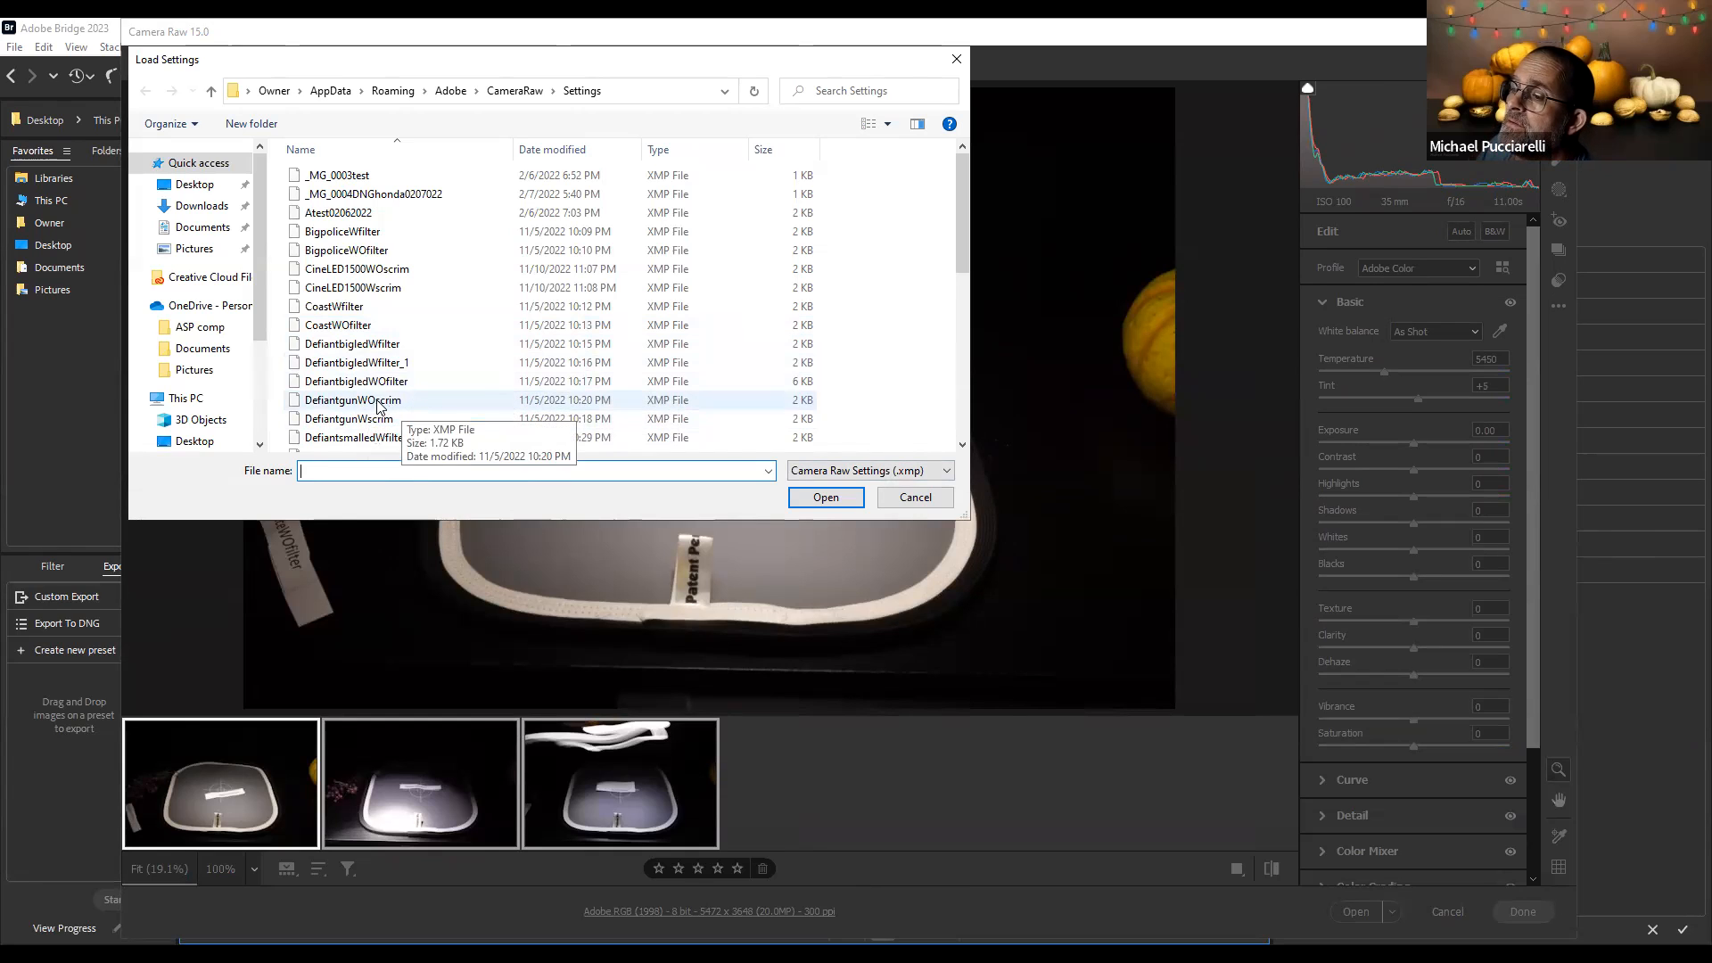
scroll(384, 390, "down", 2)
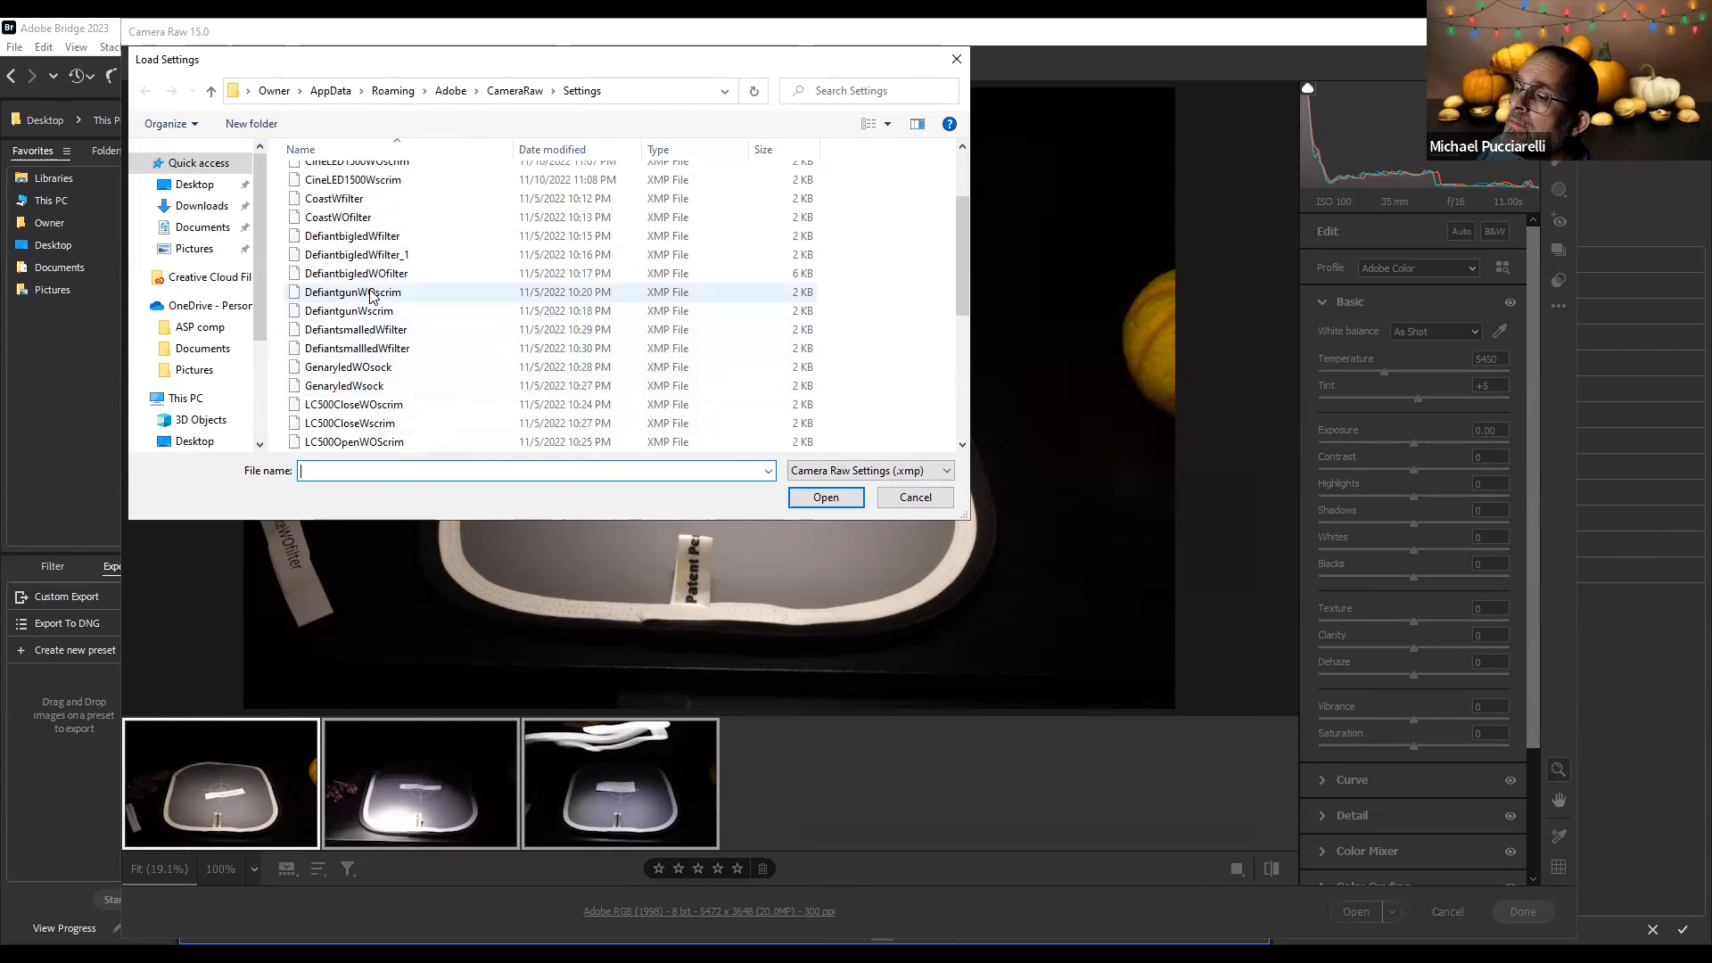
scroll(410, 348, "down", 5)
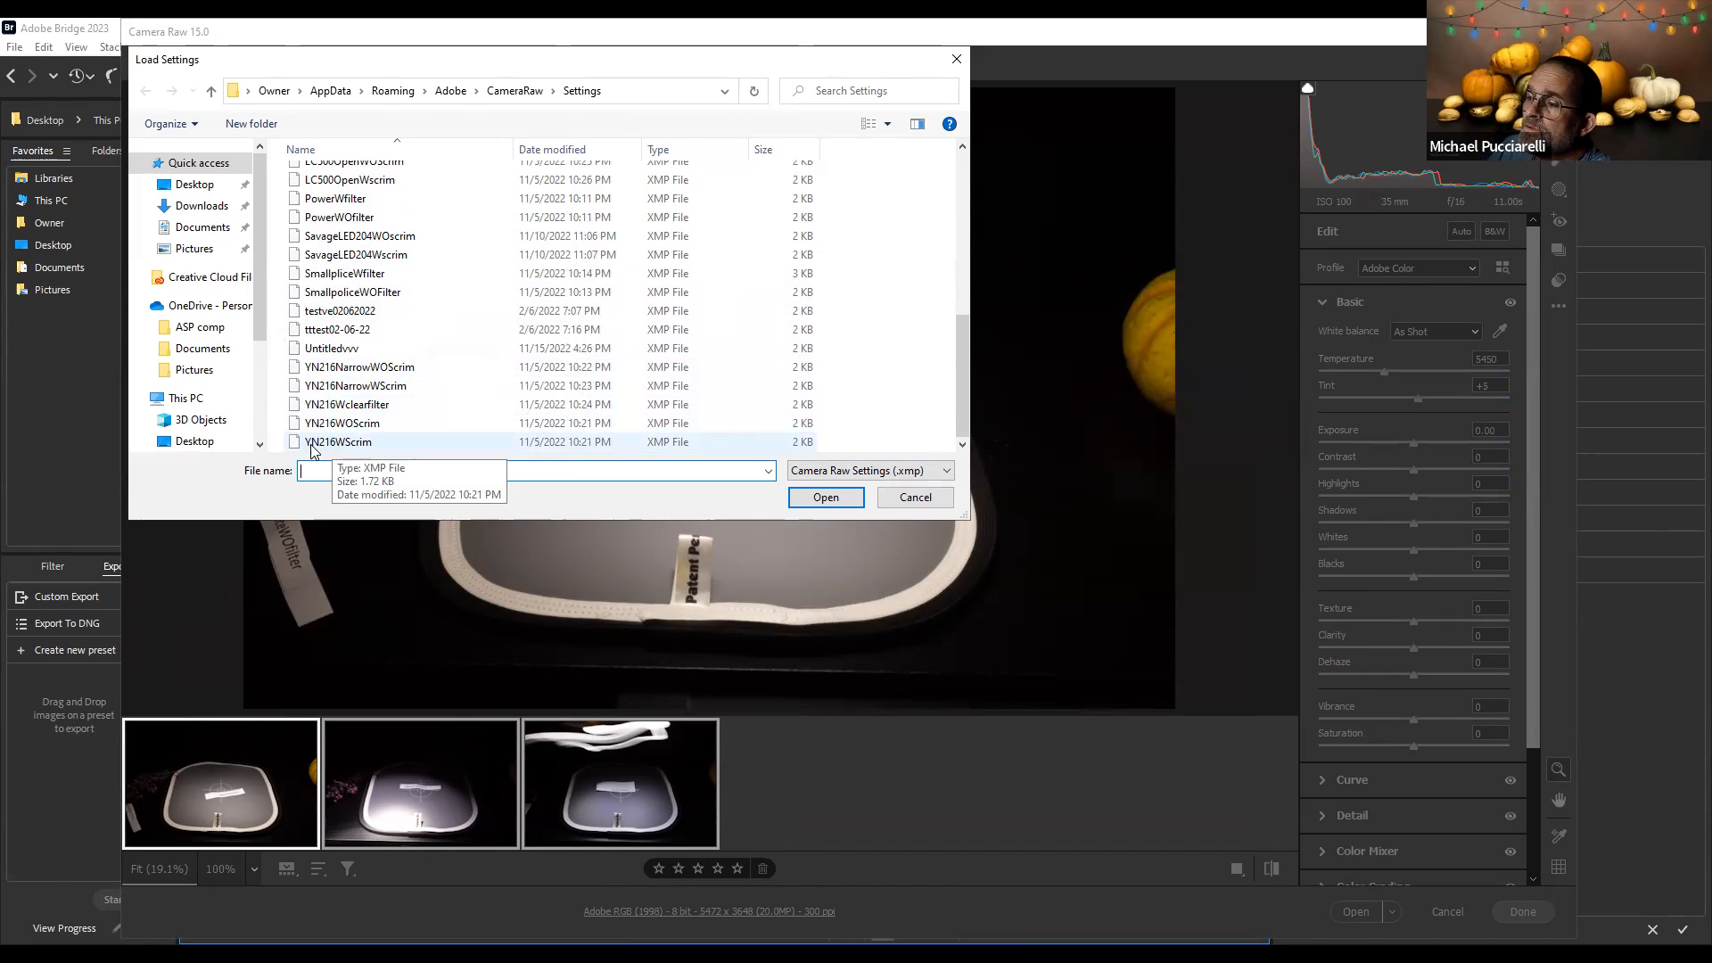
left_click(333, 443)
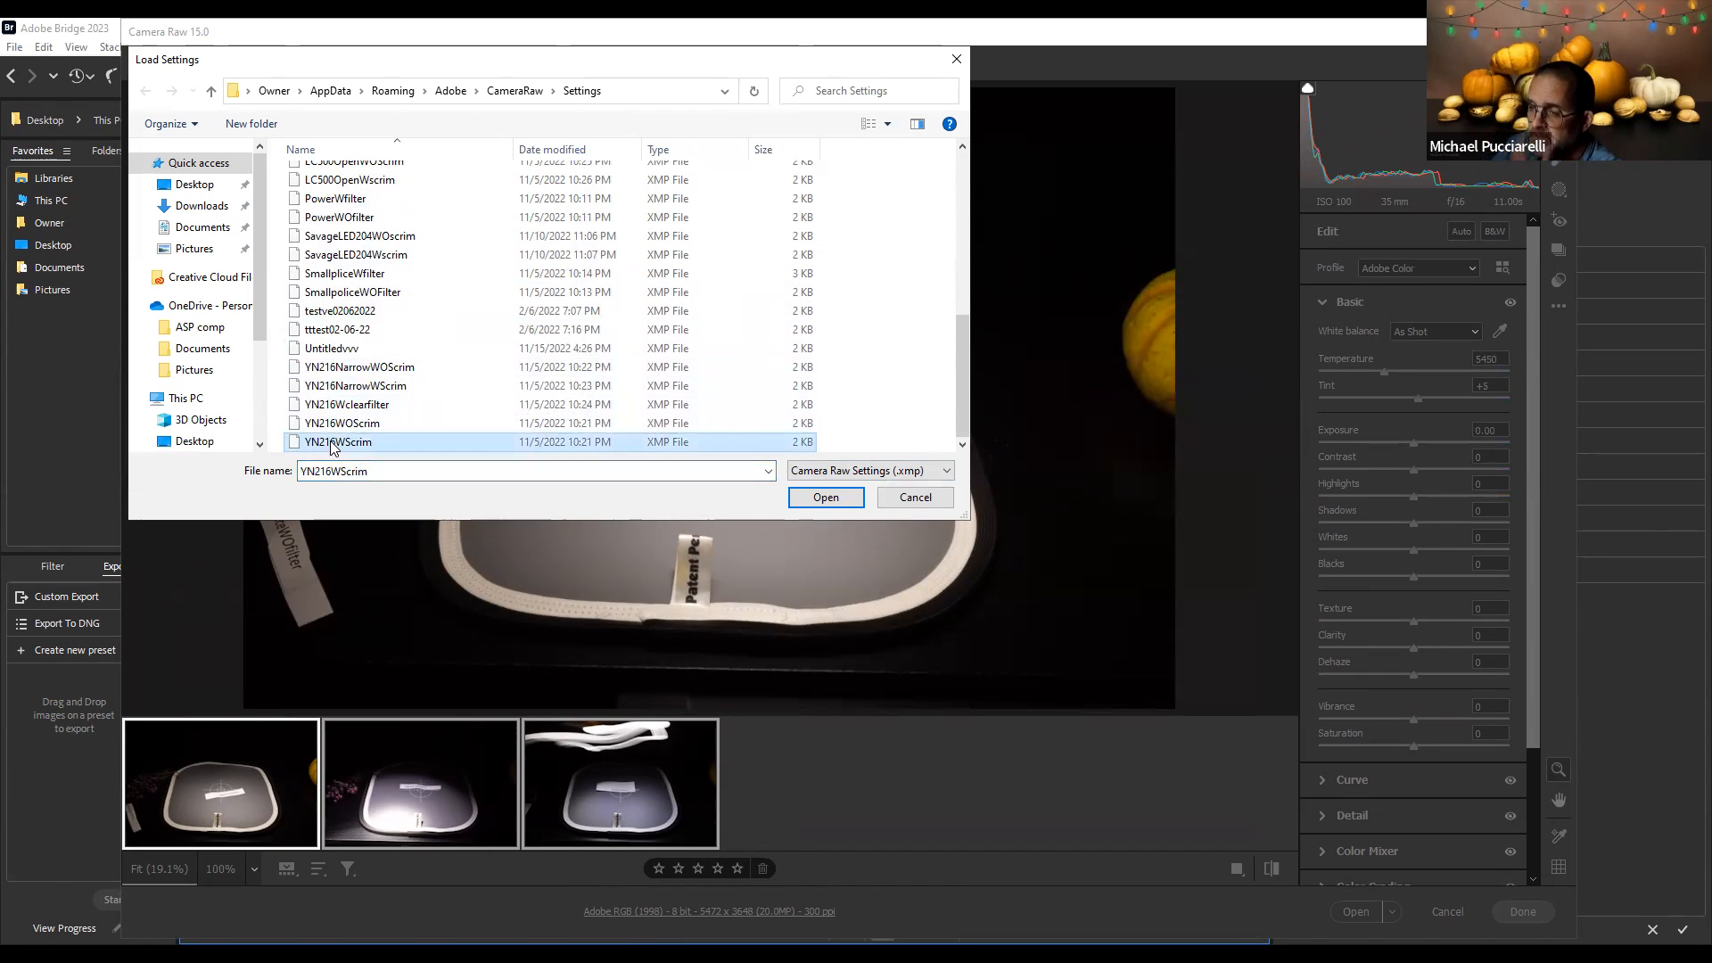
left_click(829, 497)
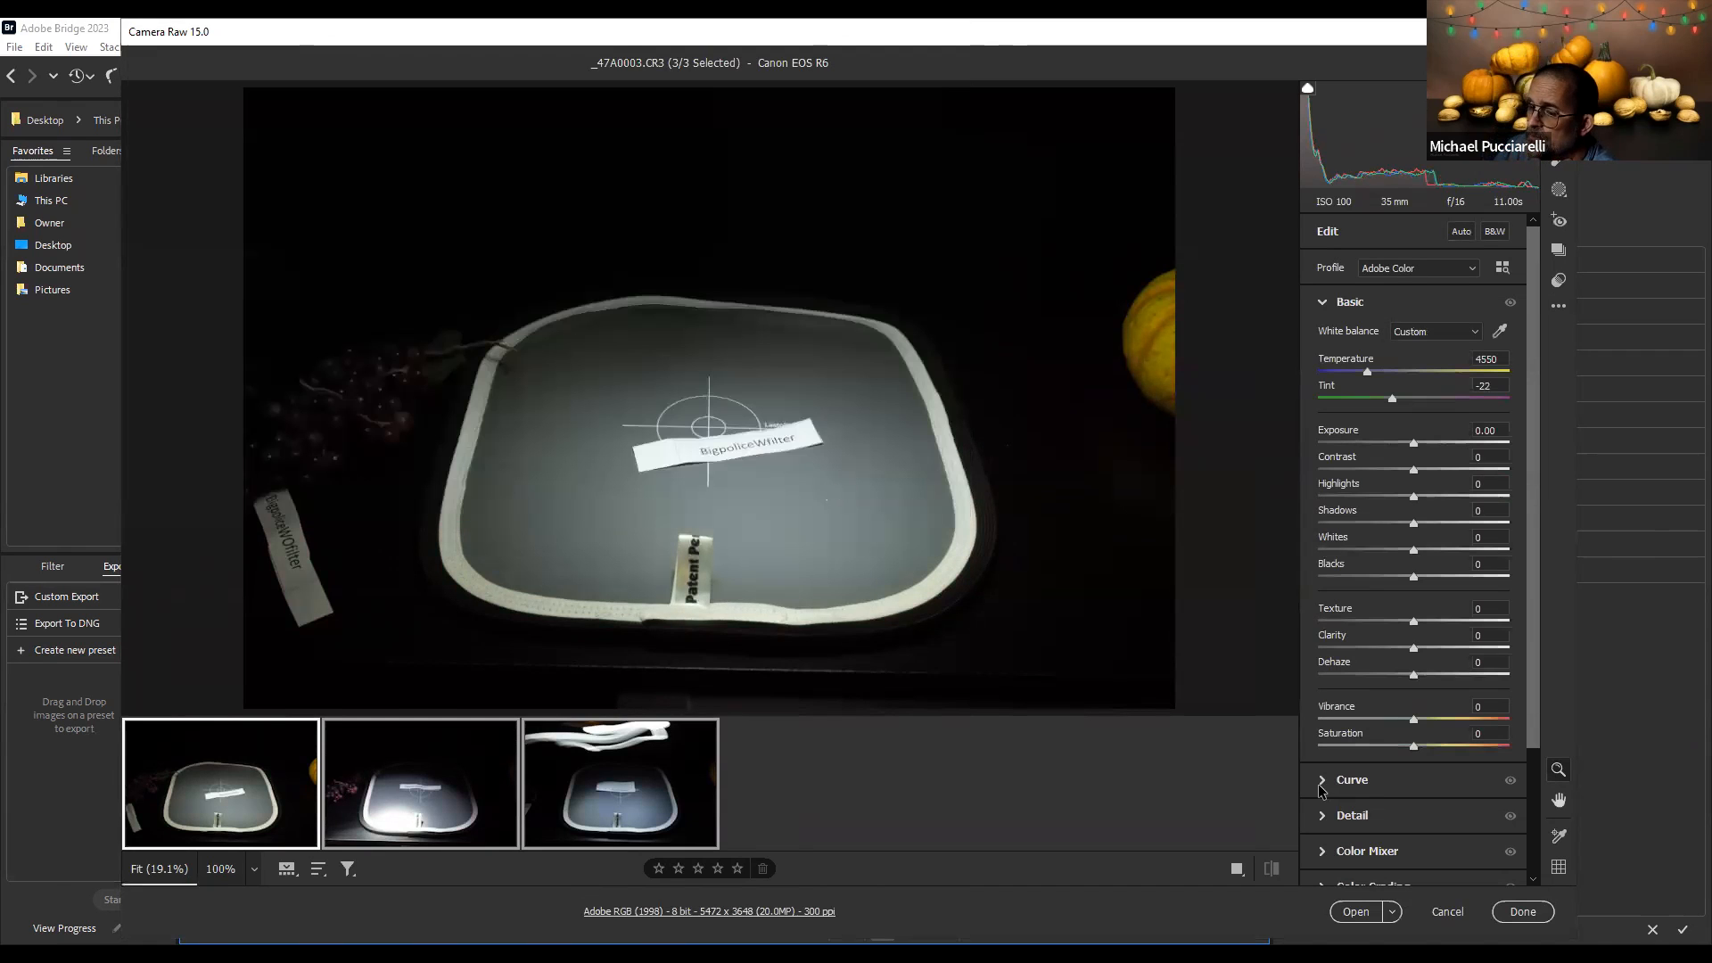
left_click(1508, 913)
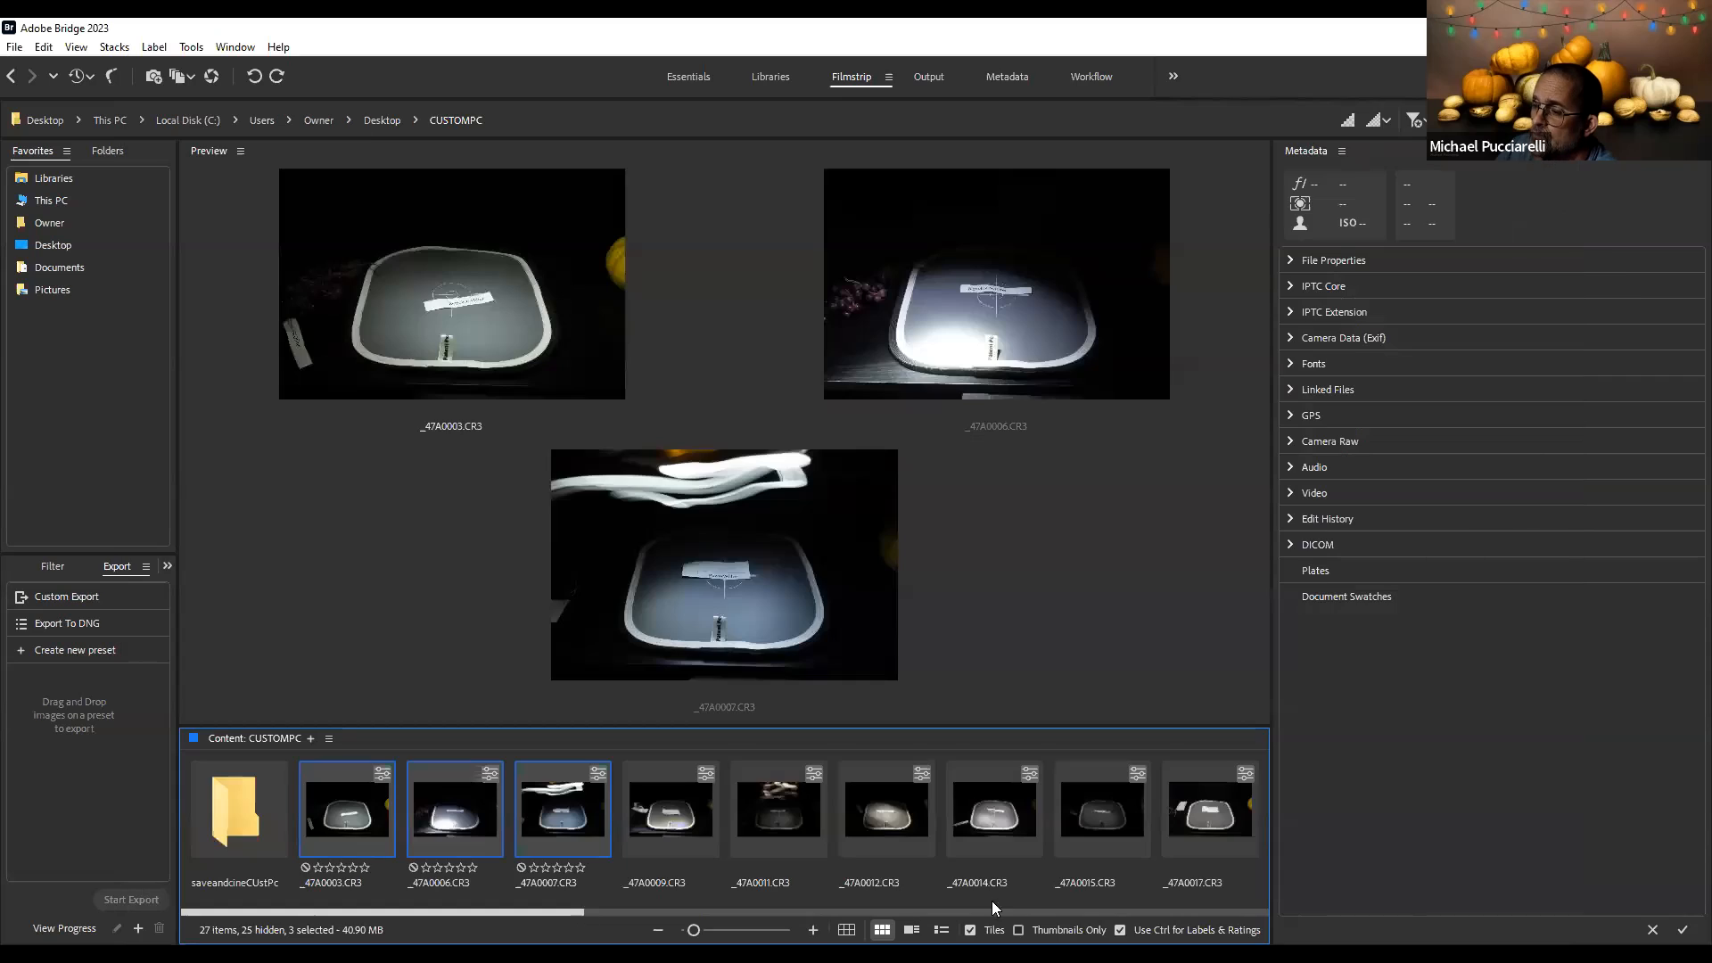
Reopen the three photos in Camera Raw, load the YN216WOScrim settings onto all of them and accept the edits
right_click(356, 820)
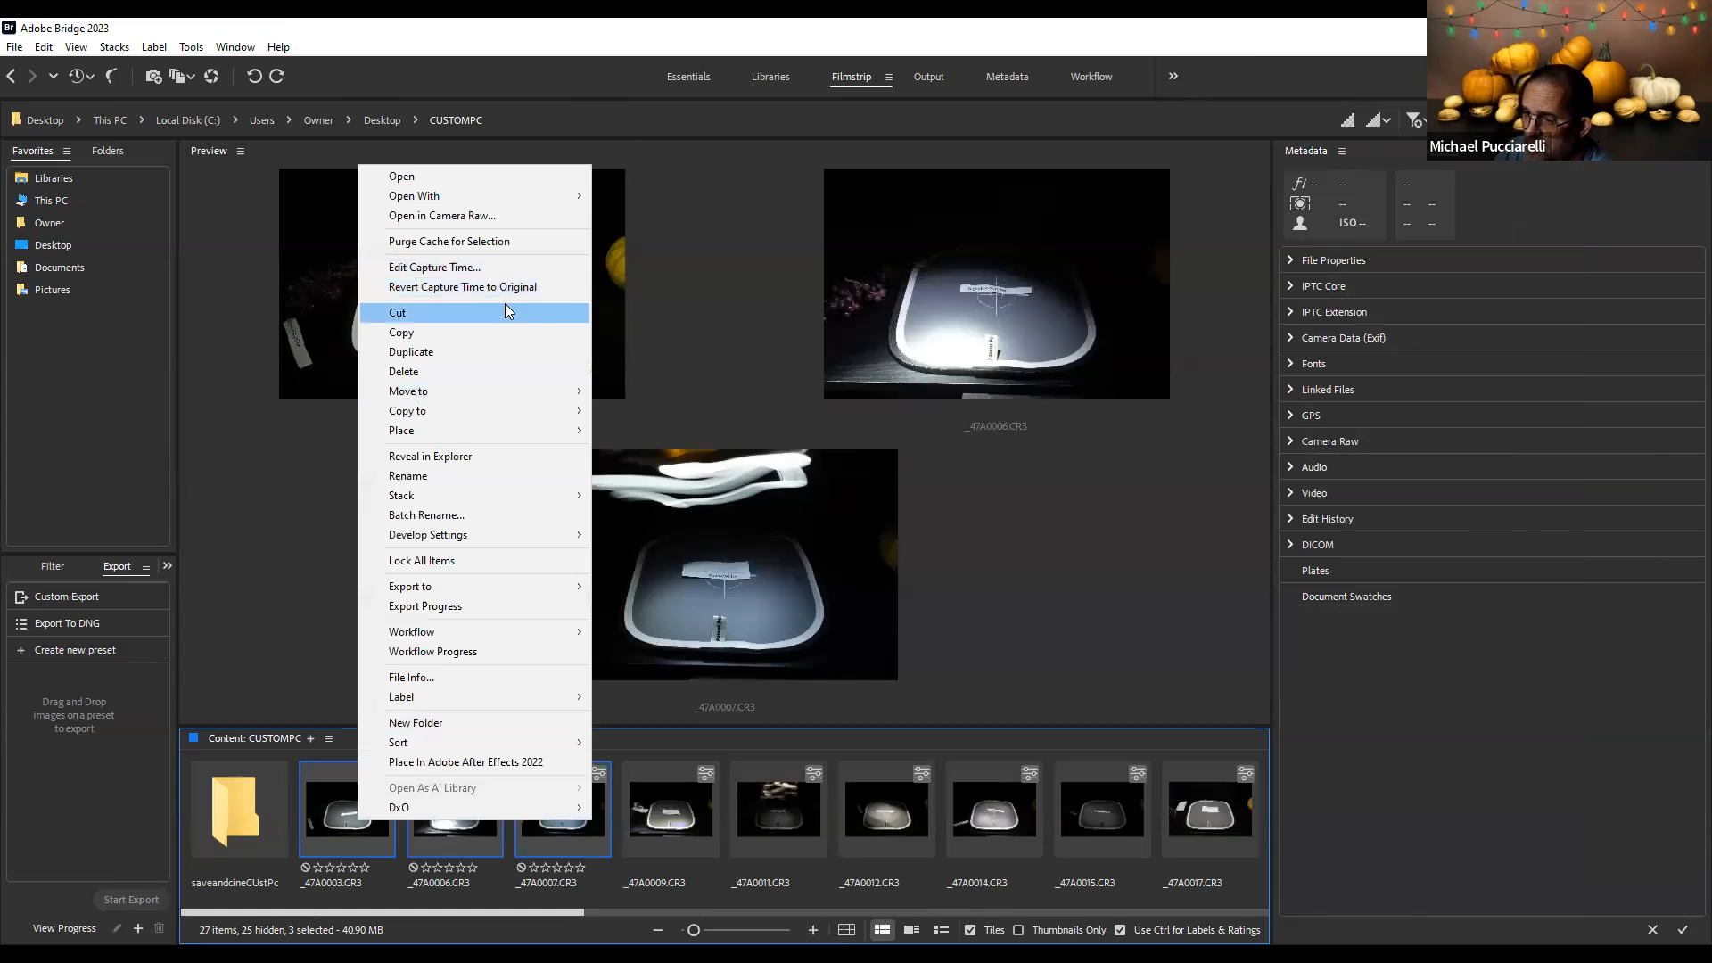
mouse_move(473, 198)
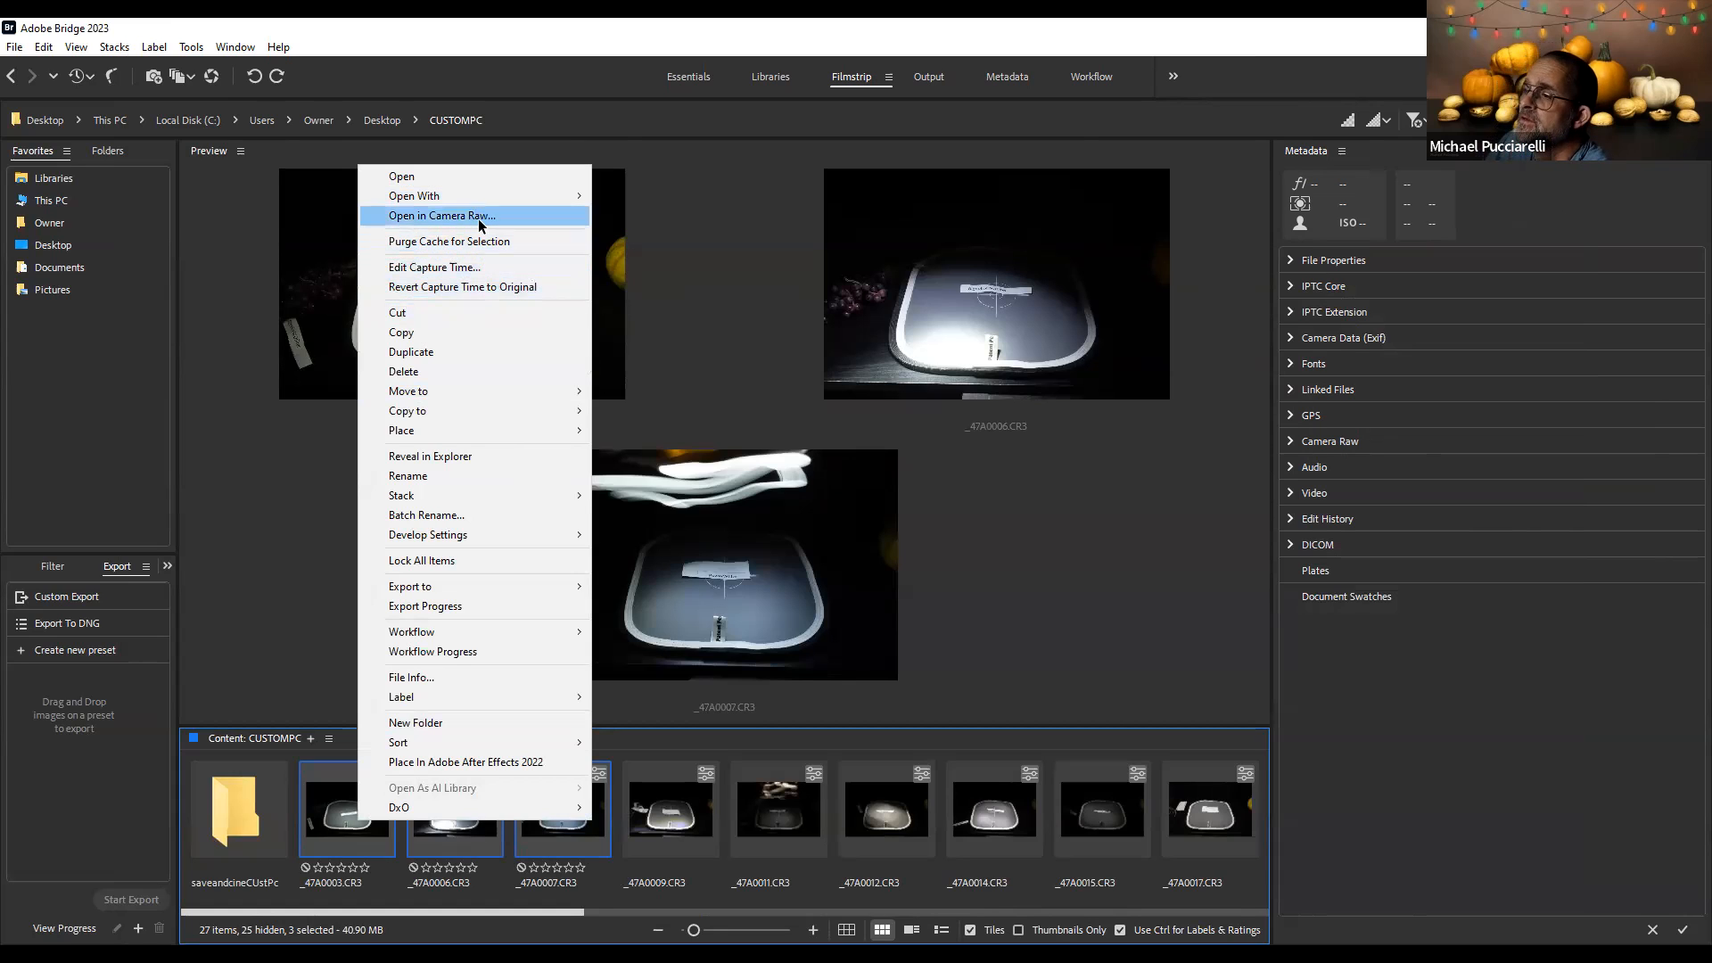
left_click(478, 219)
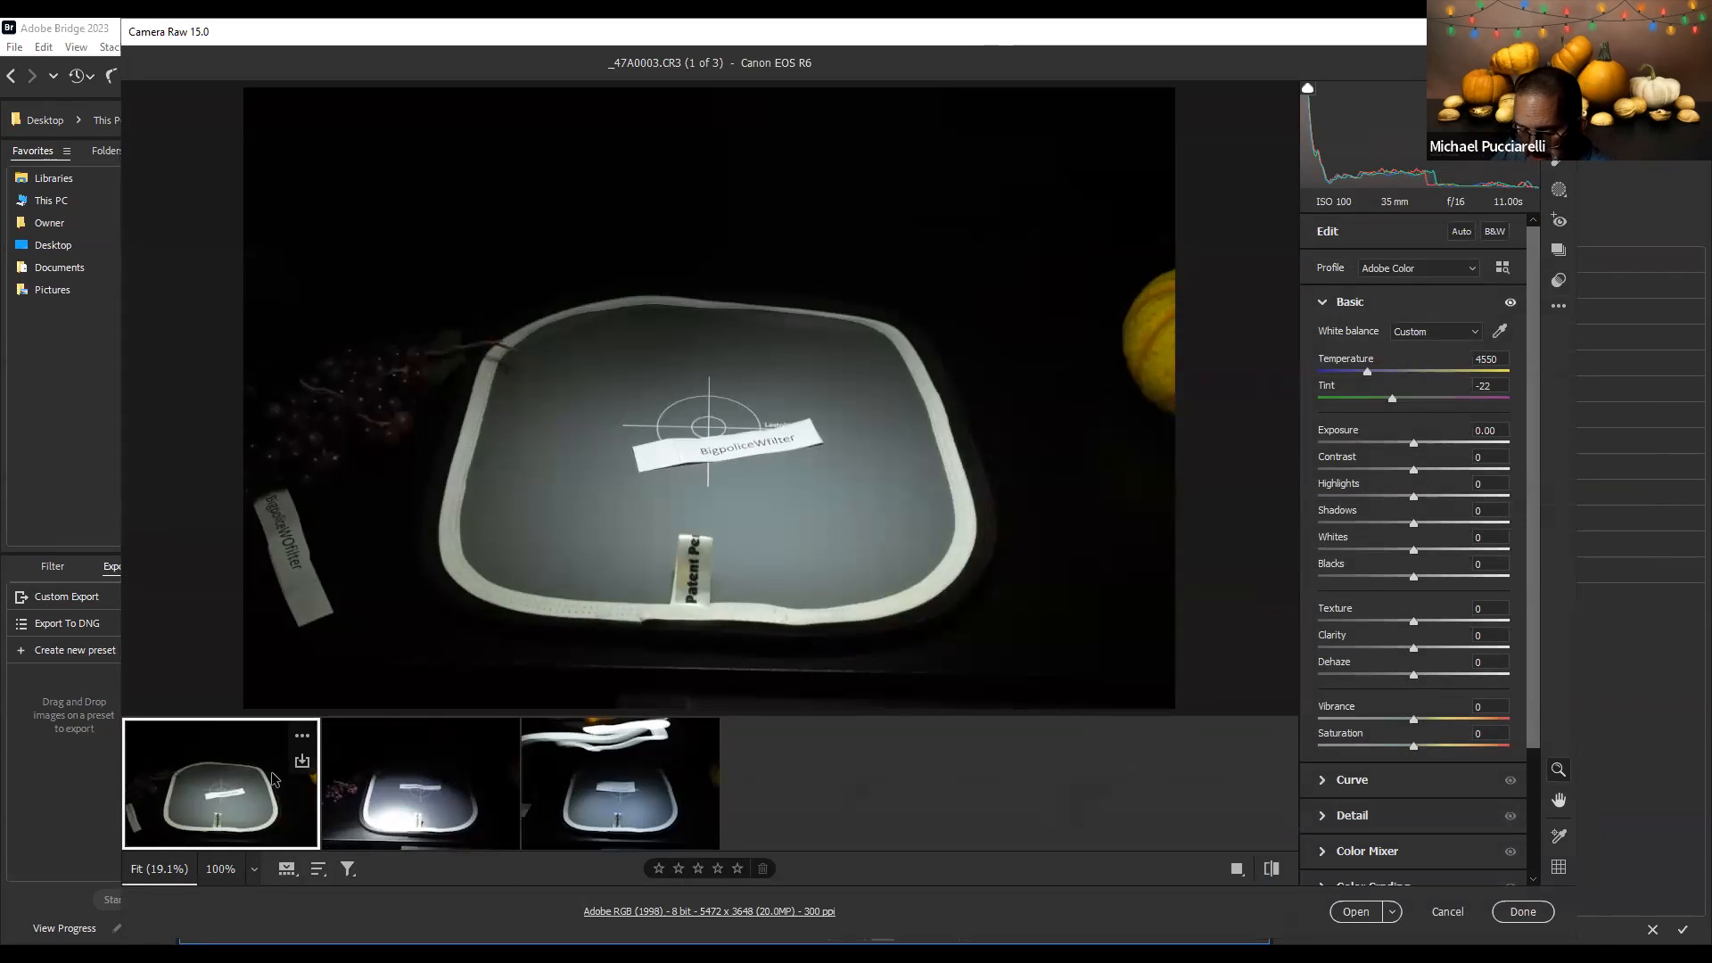
key("ctrl+a")
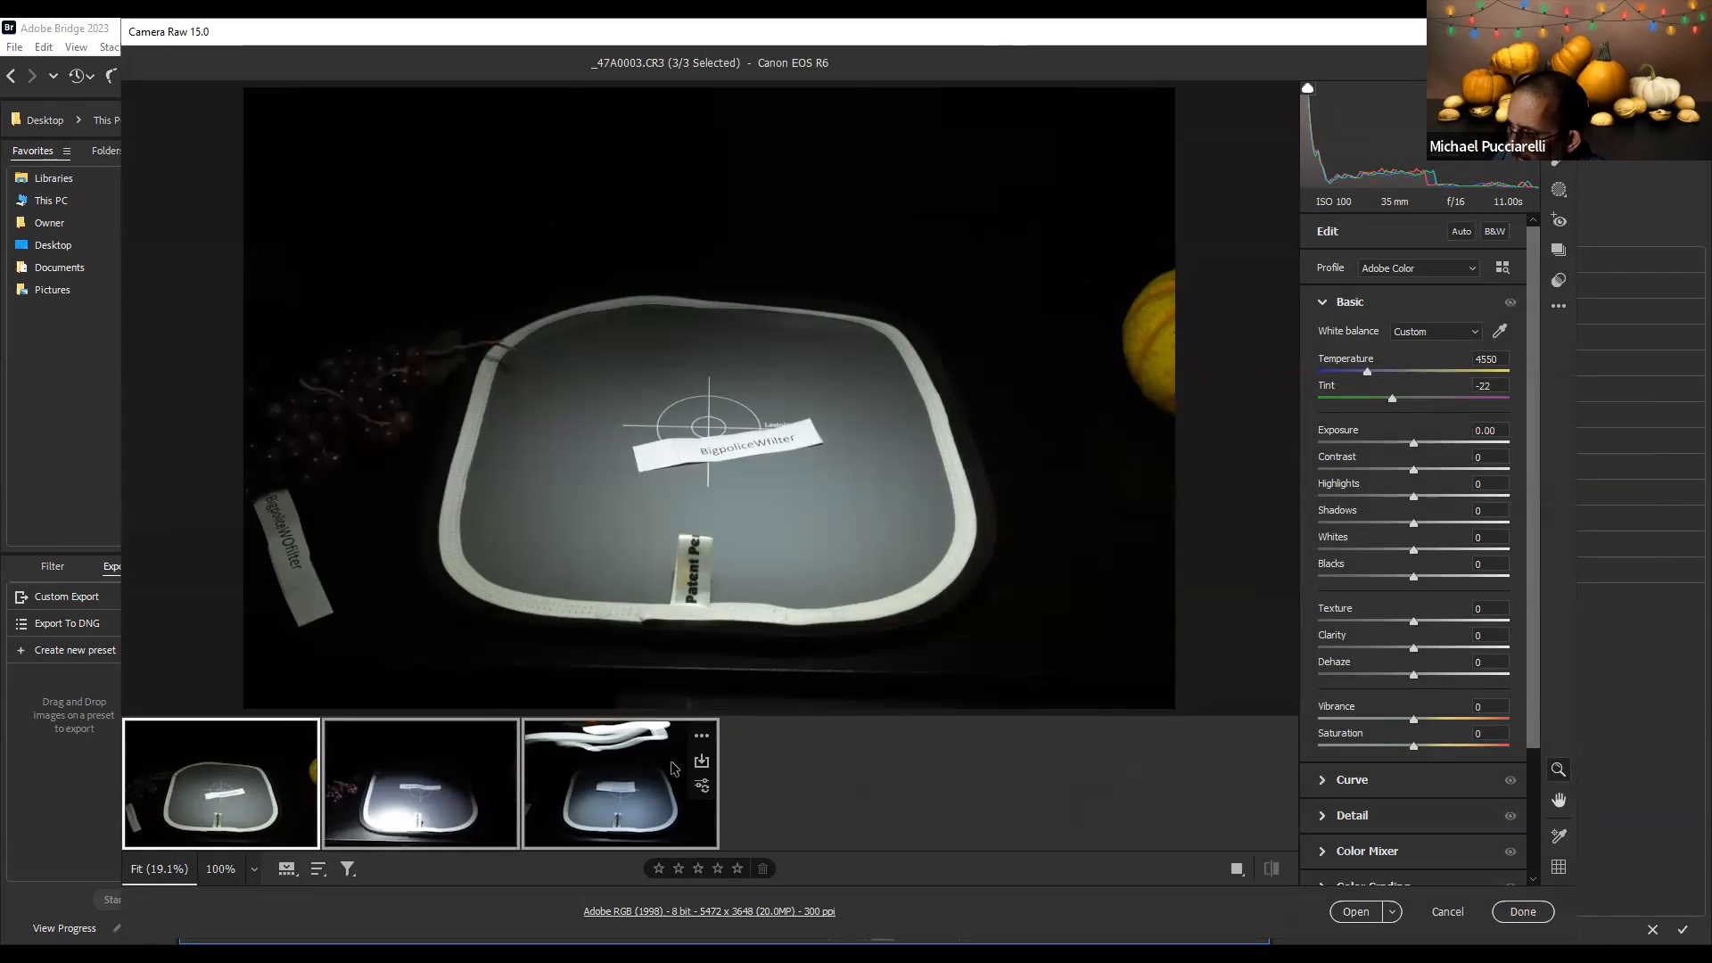
left_click(1558, 307)
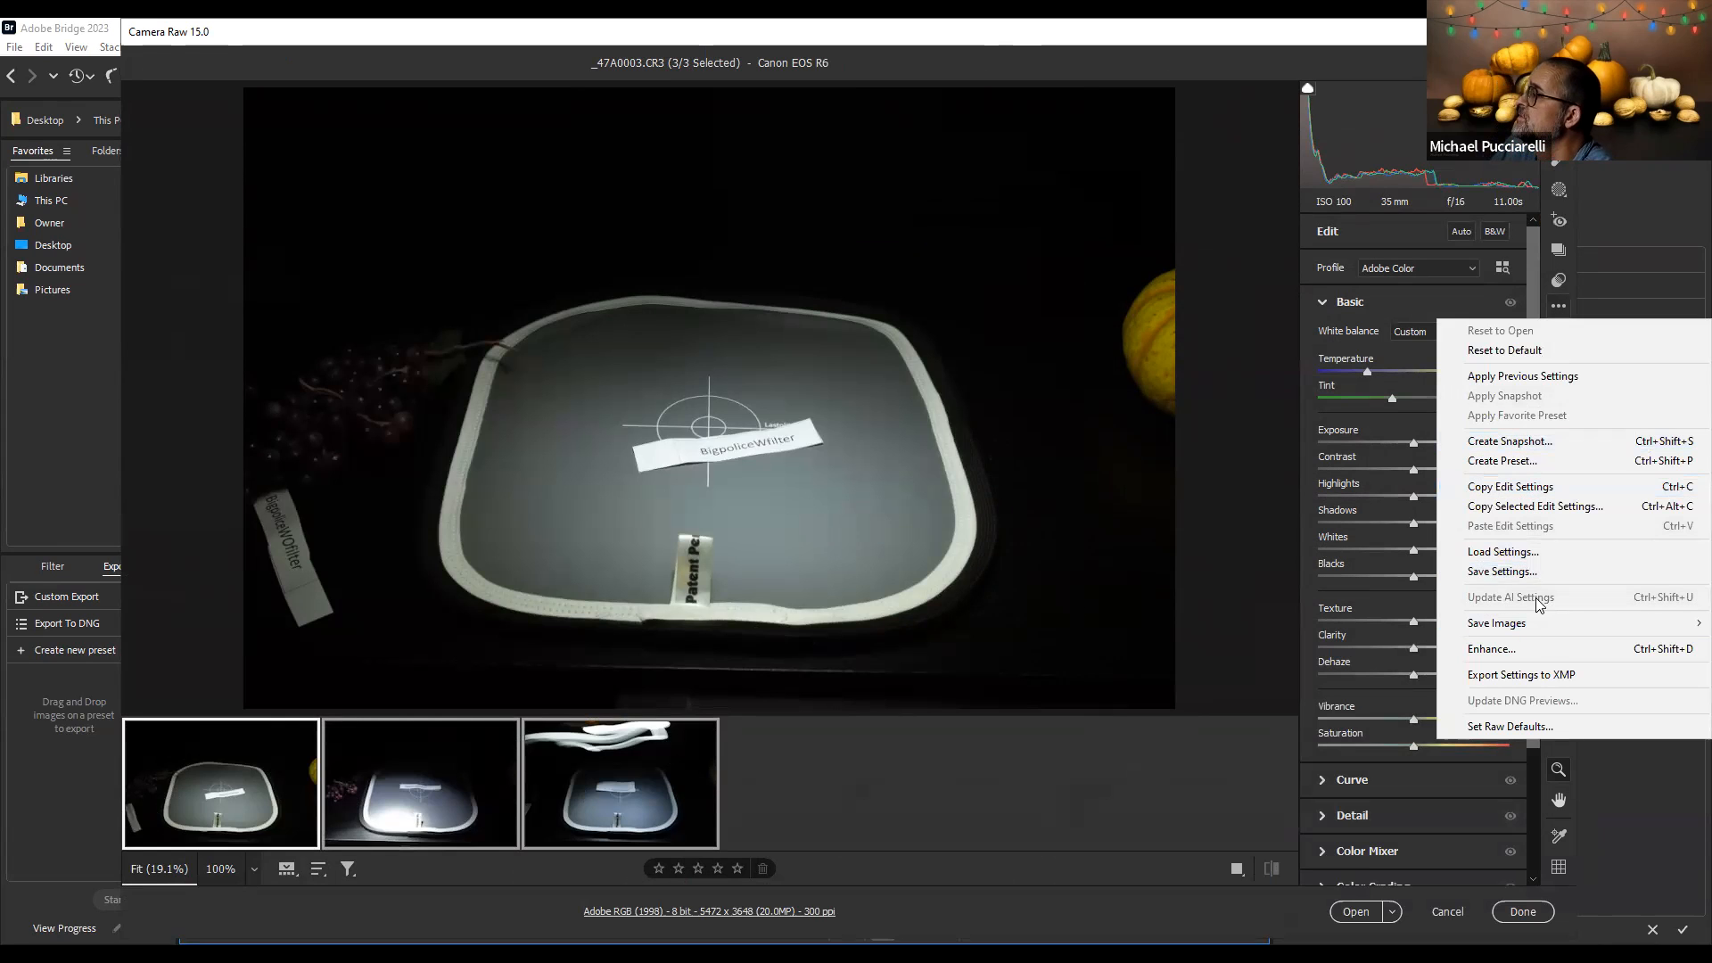
left_click(1542, 560)
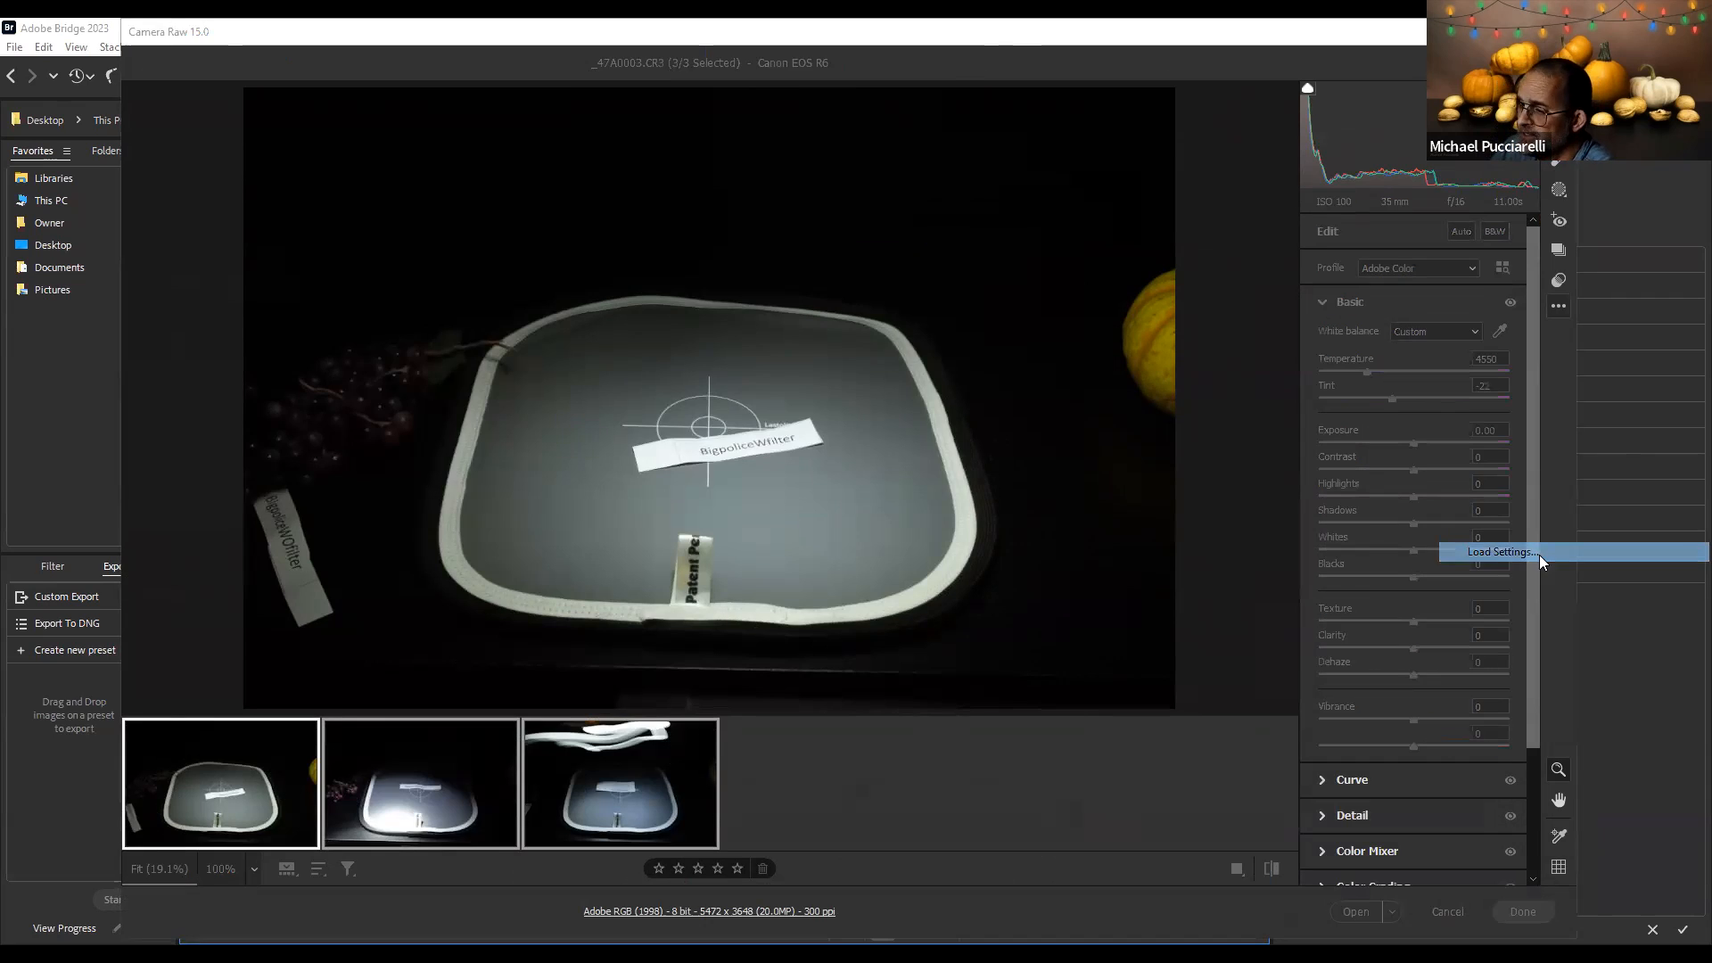
left_click_drag(962, 221, 785, 500)
scroll(535, 401, "down", 1)
left_click_drag(958, 248, 963, 434)
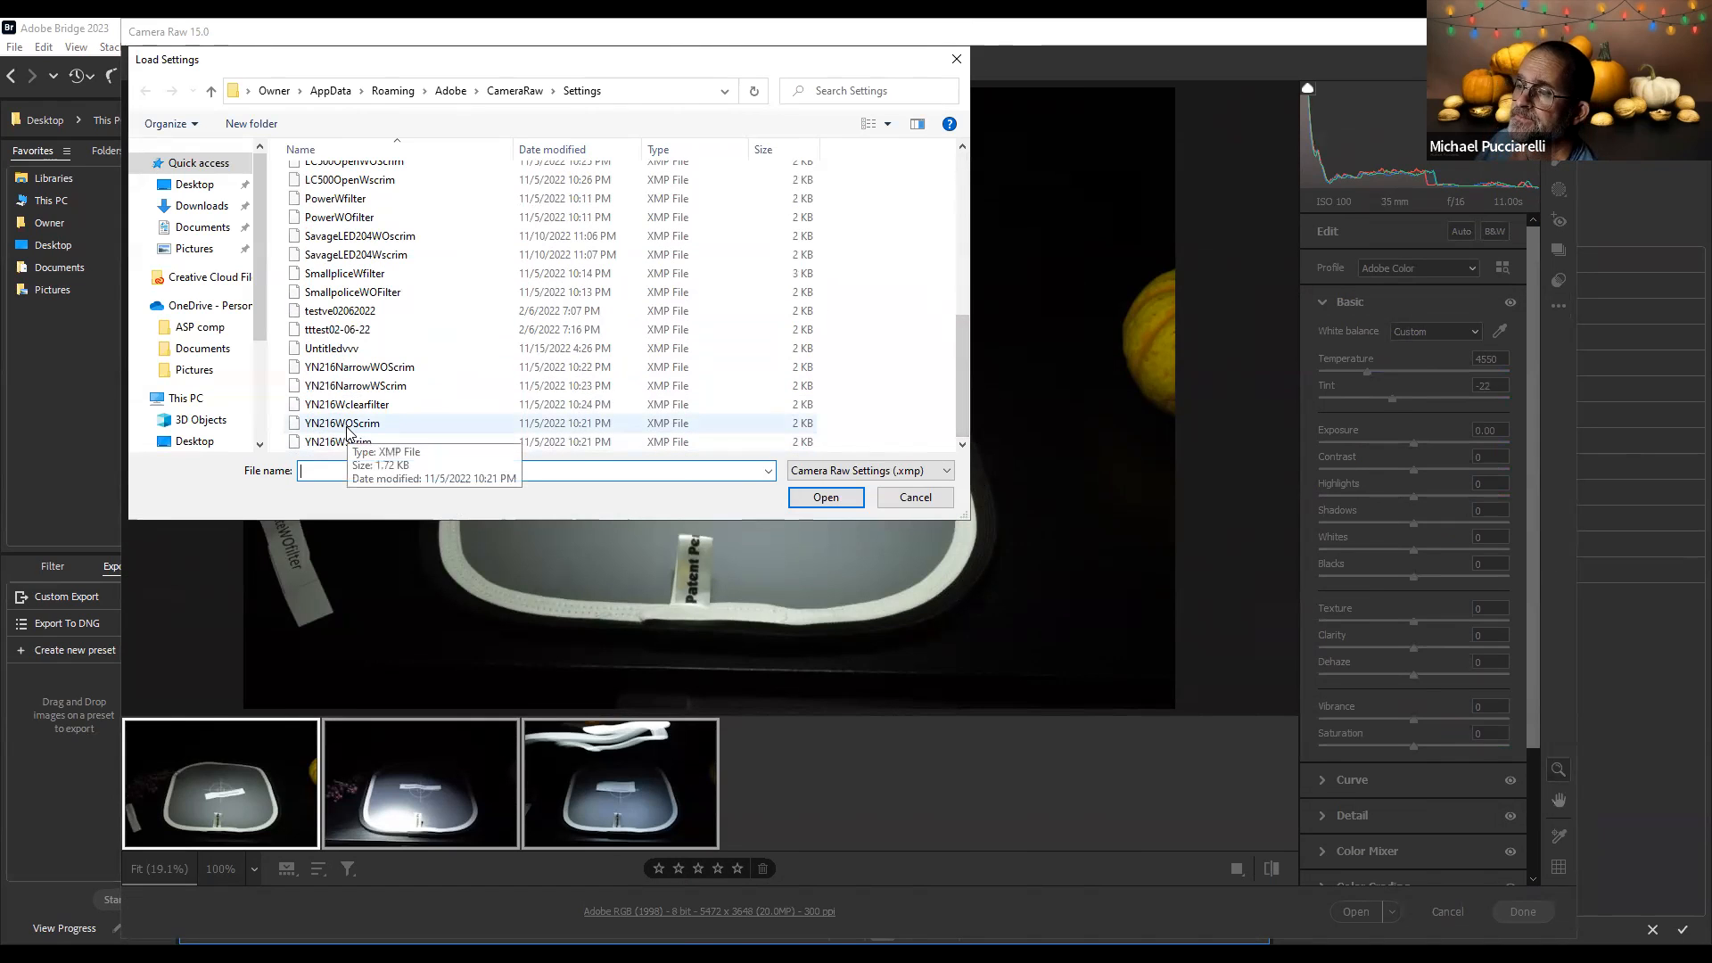
left_click(345, 428)
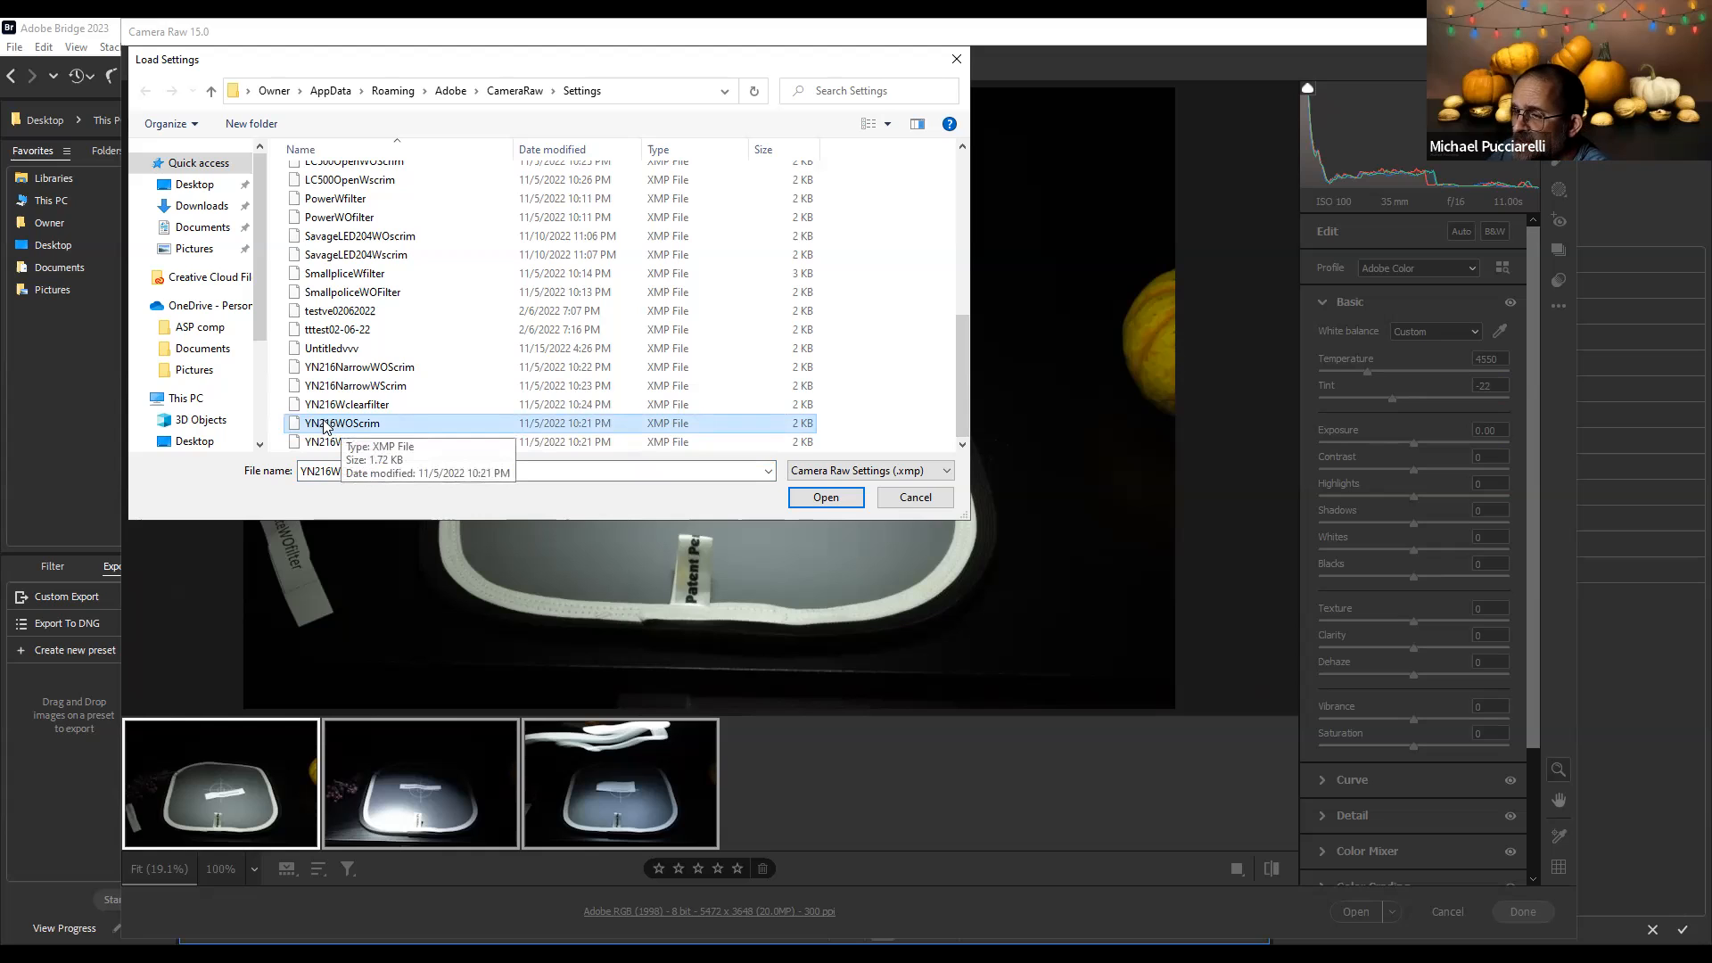
left_click(821, 503)
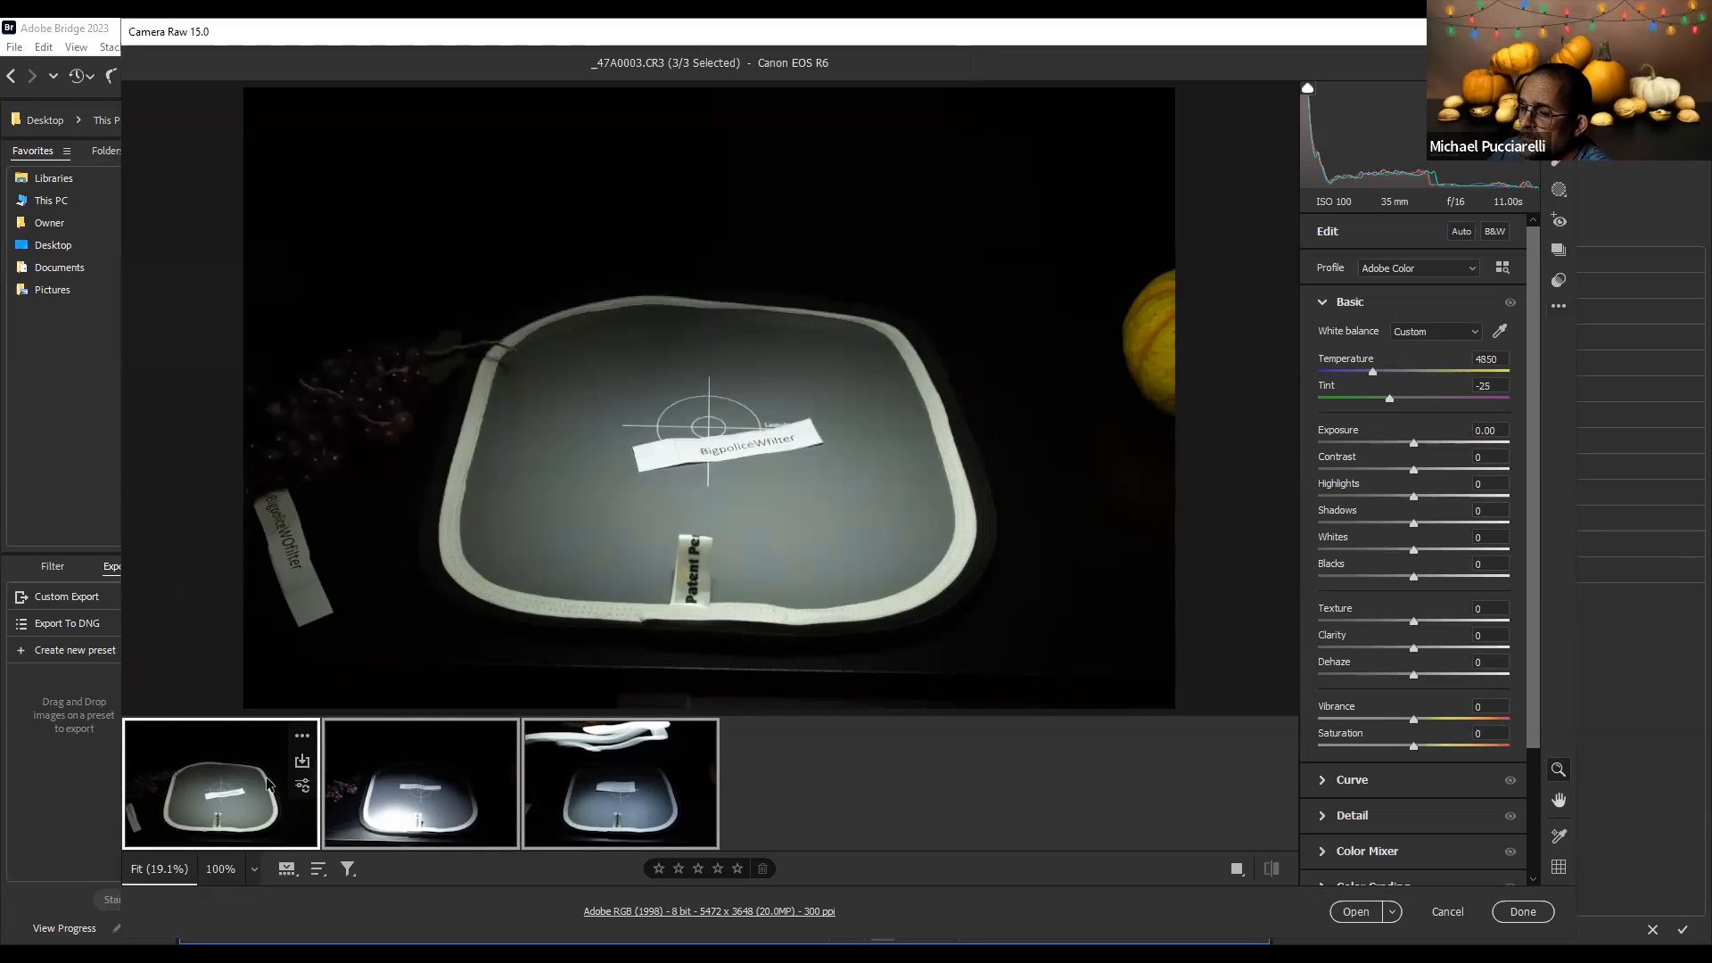
left_click(1517, 916)
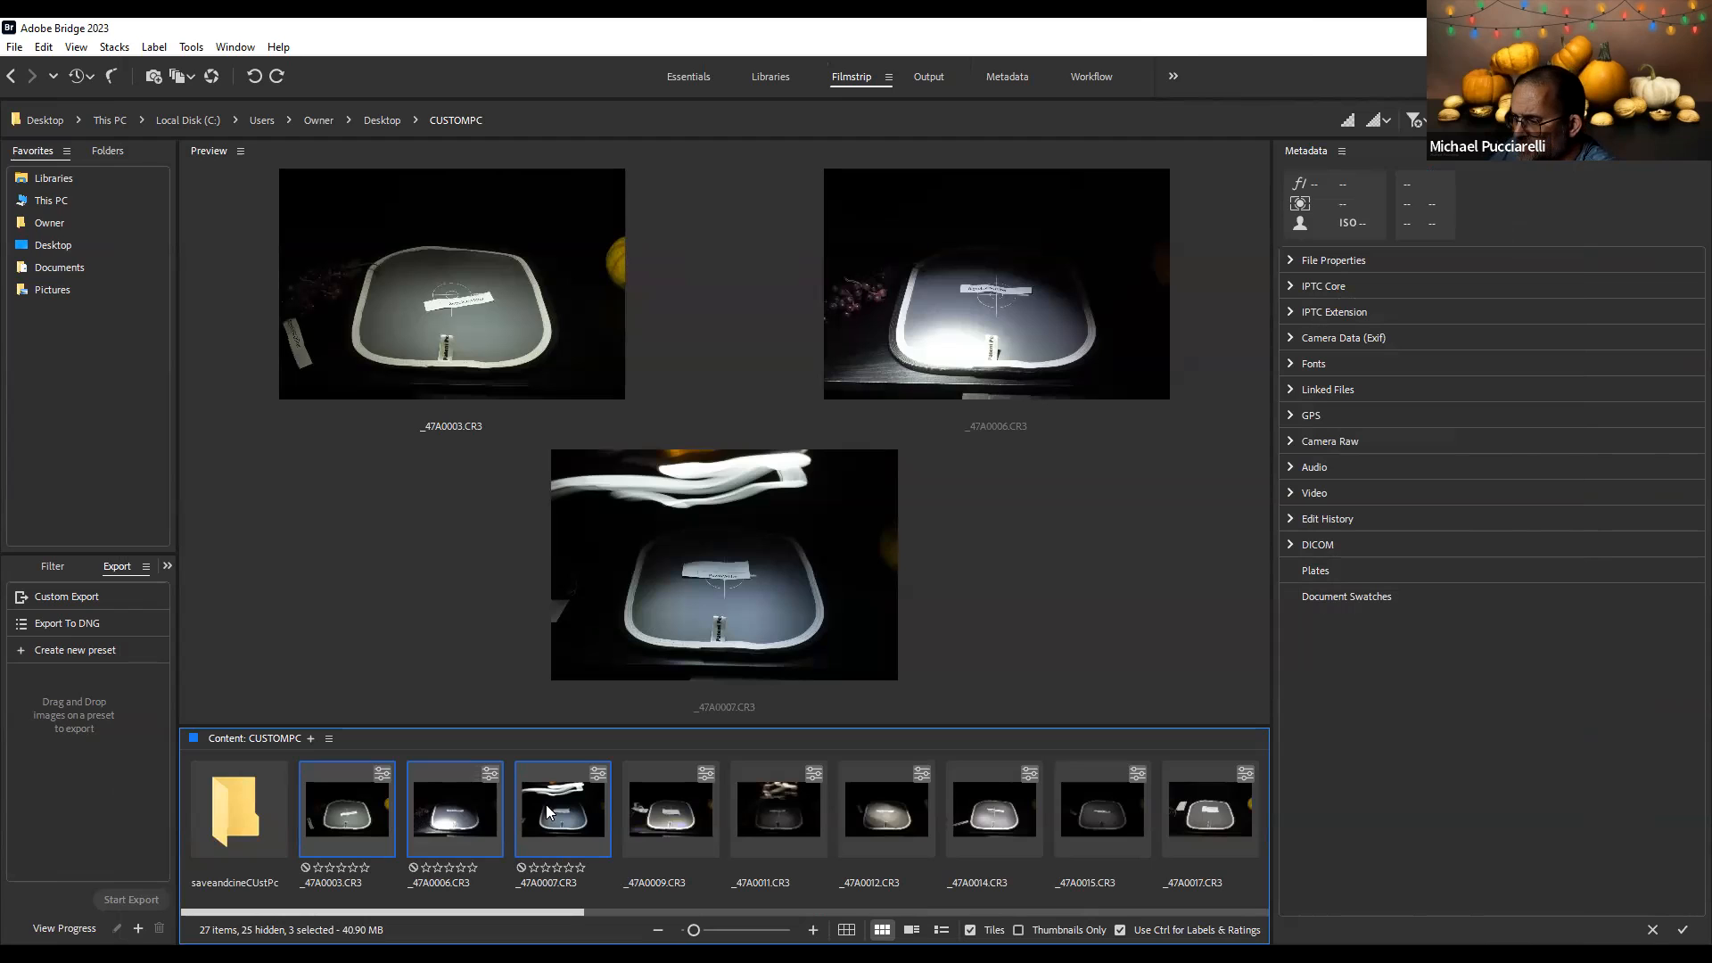
Reopen the three photos in Camera Raw, reset only _47A0003.CR3 to default and accept the reset
right_click(337, 815)
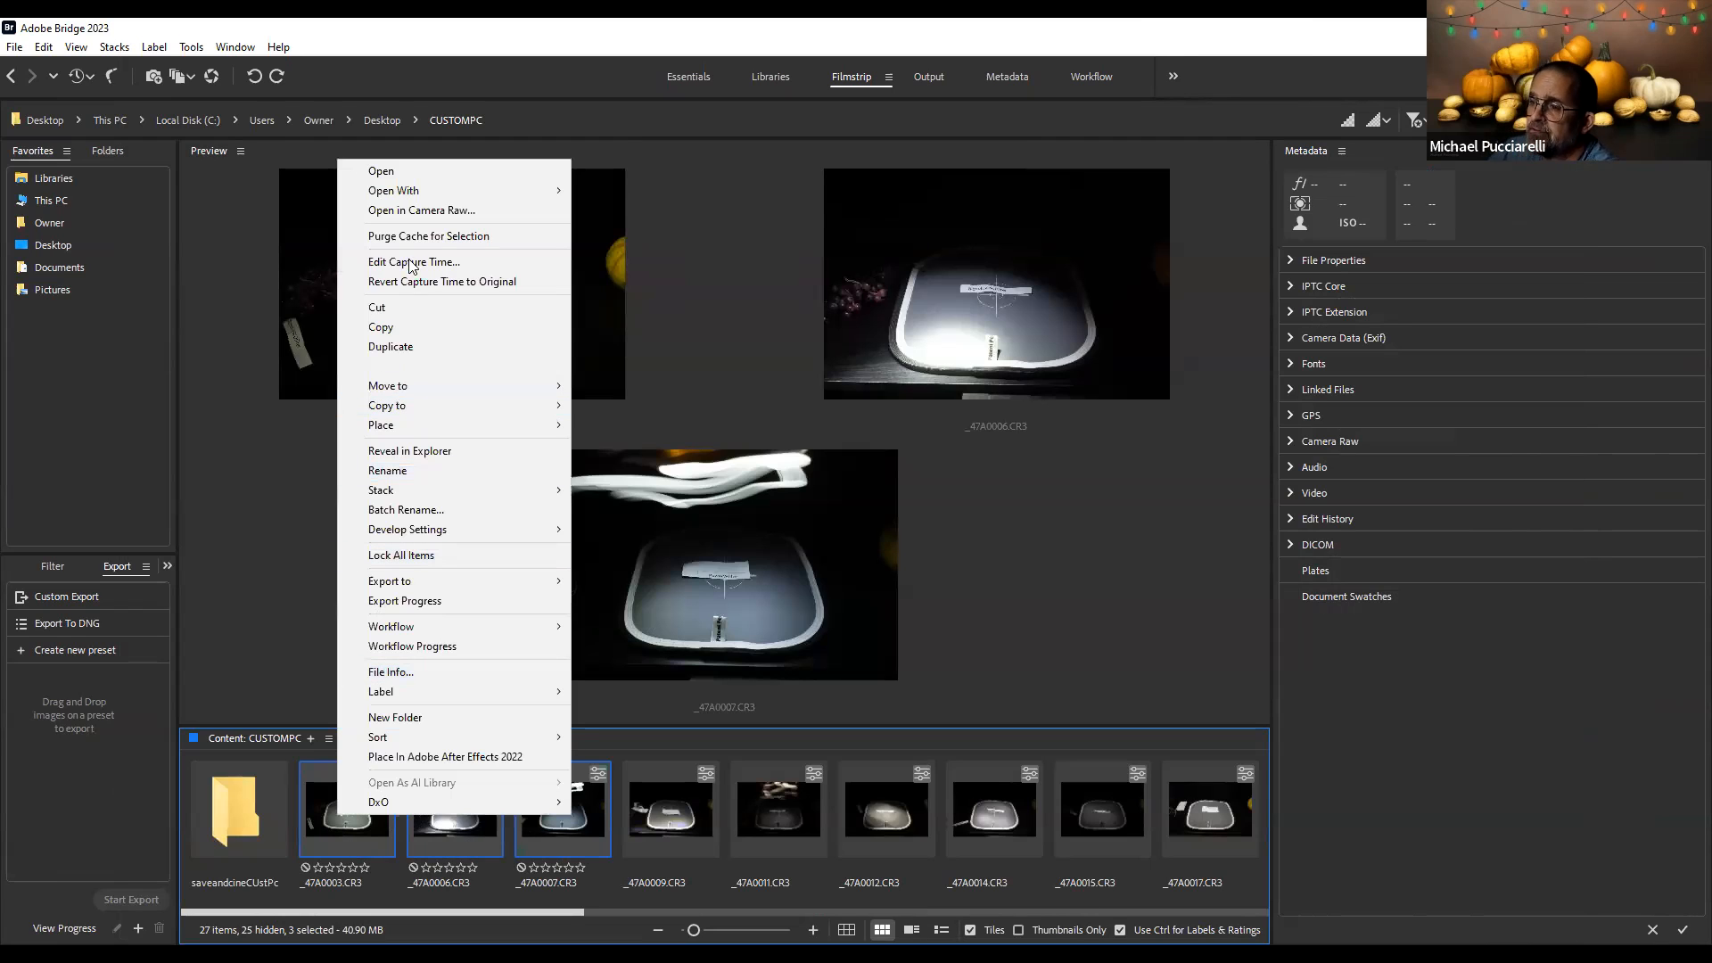
left_click(463, 216)
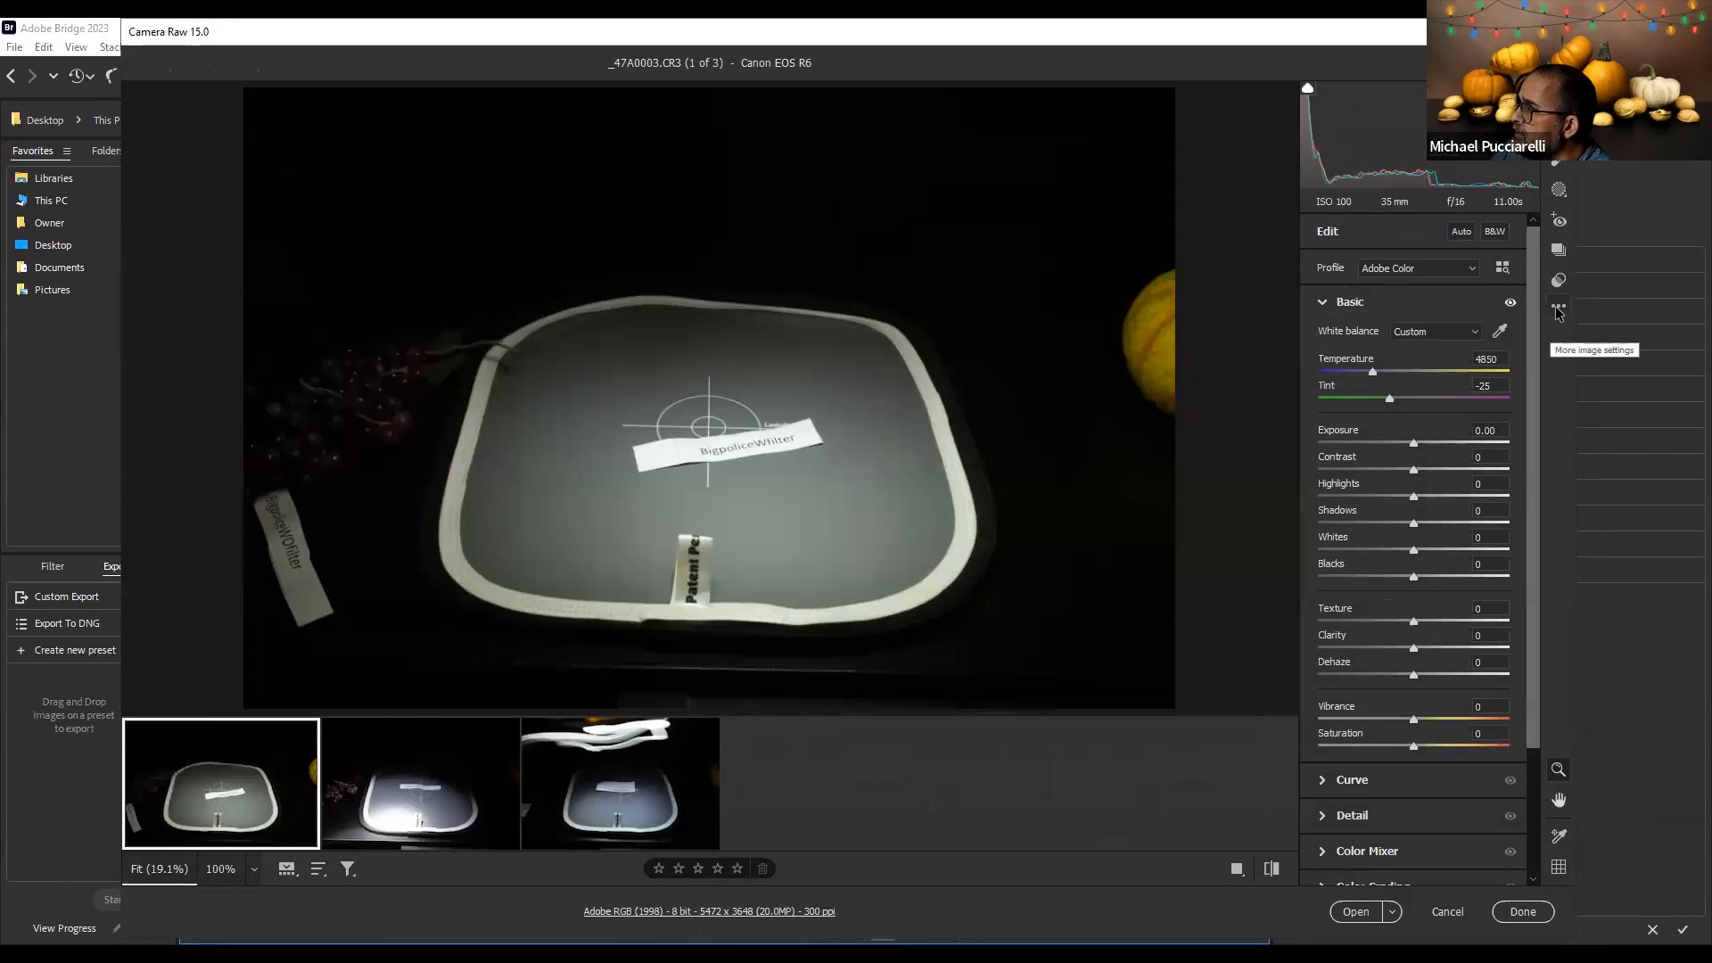
left_click(1558, 312)
left_click(1538, 348)
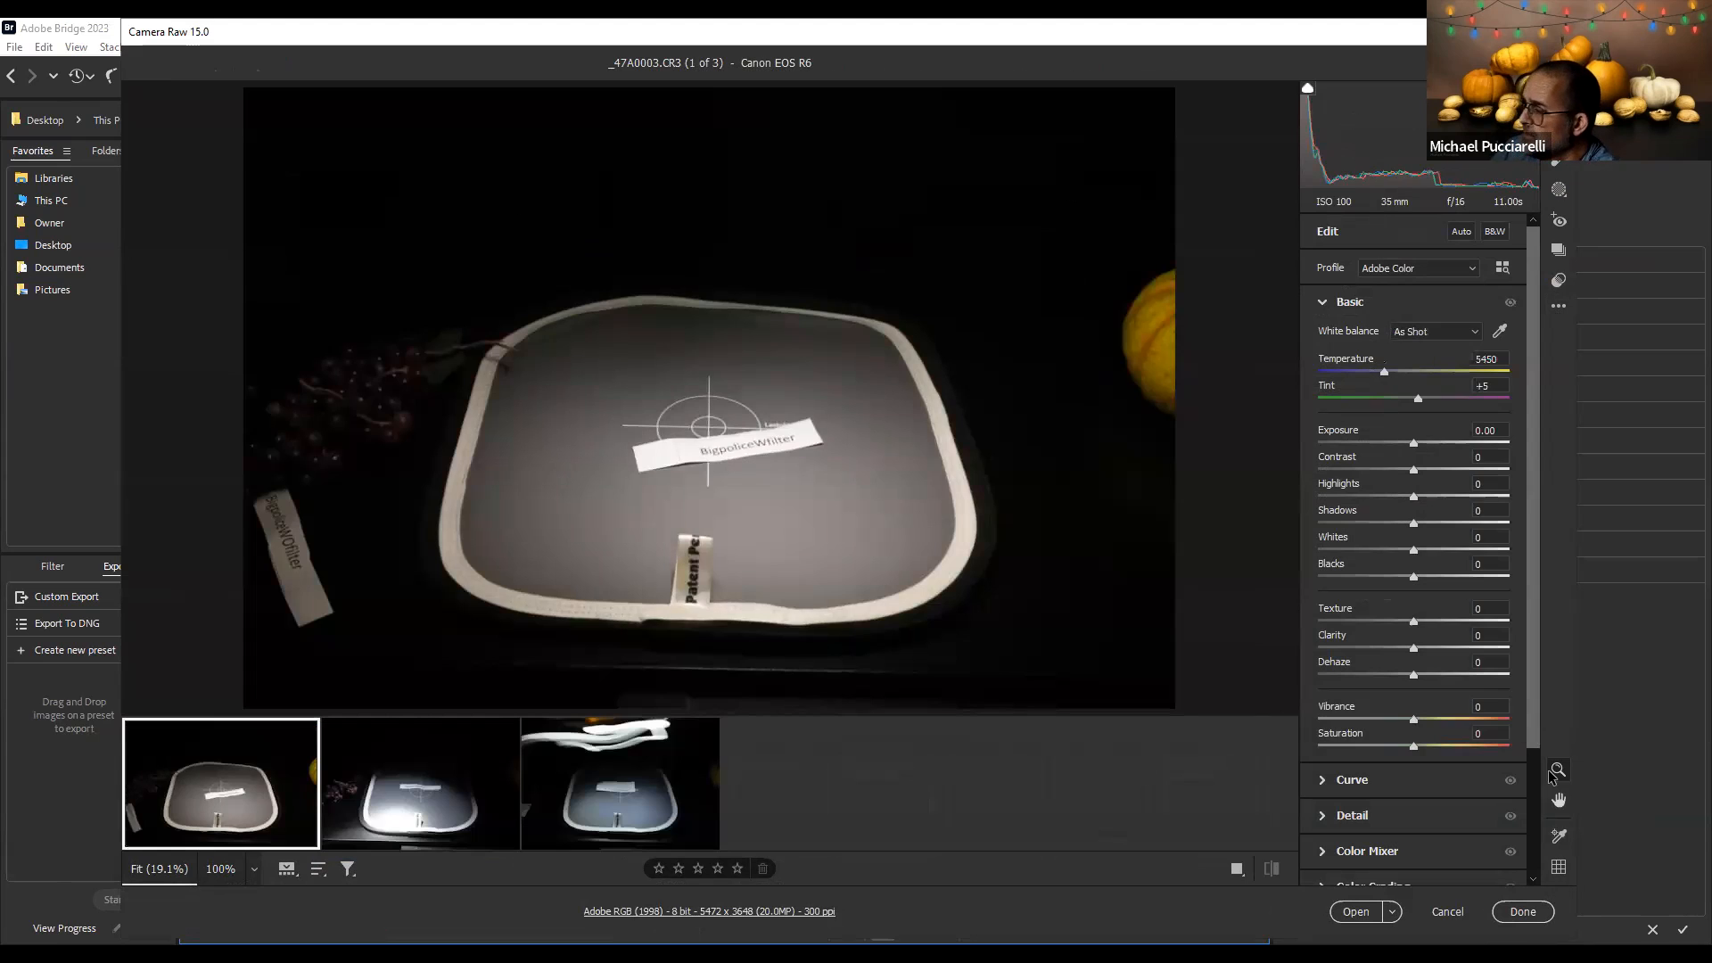
left_click(1519, 912)
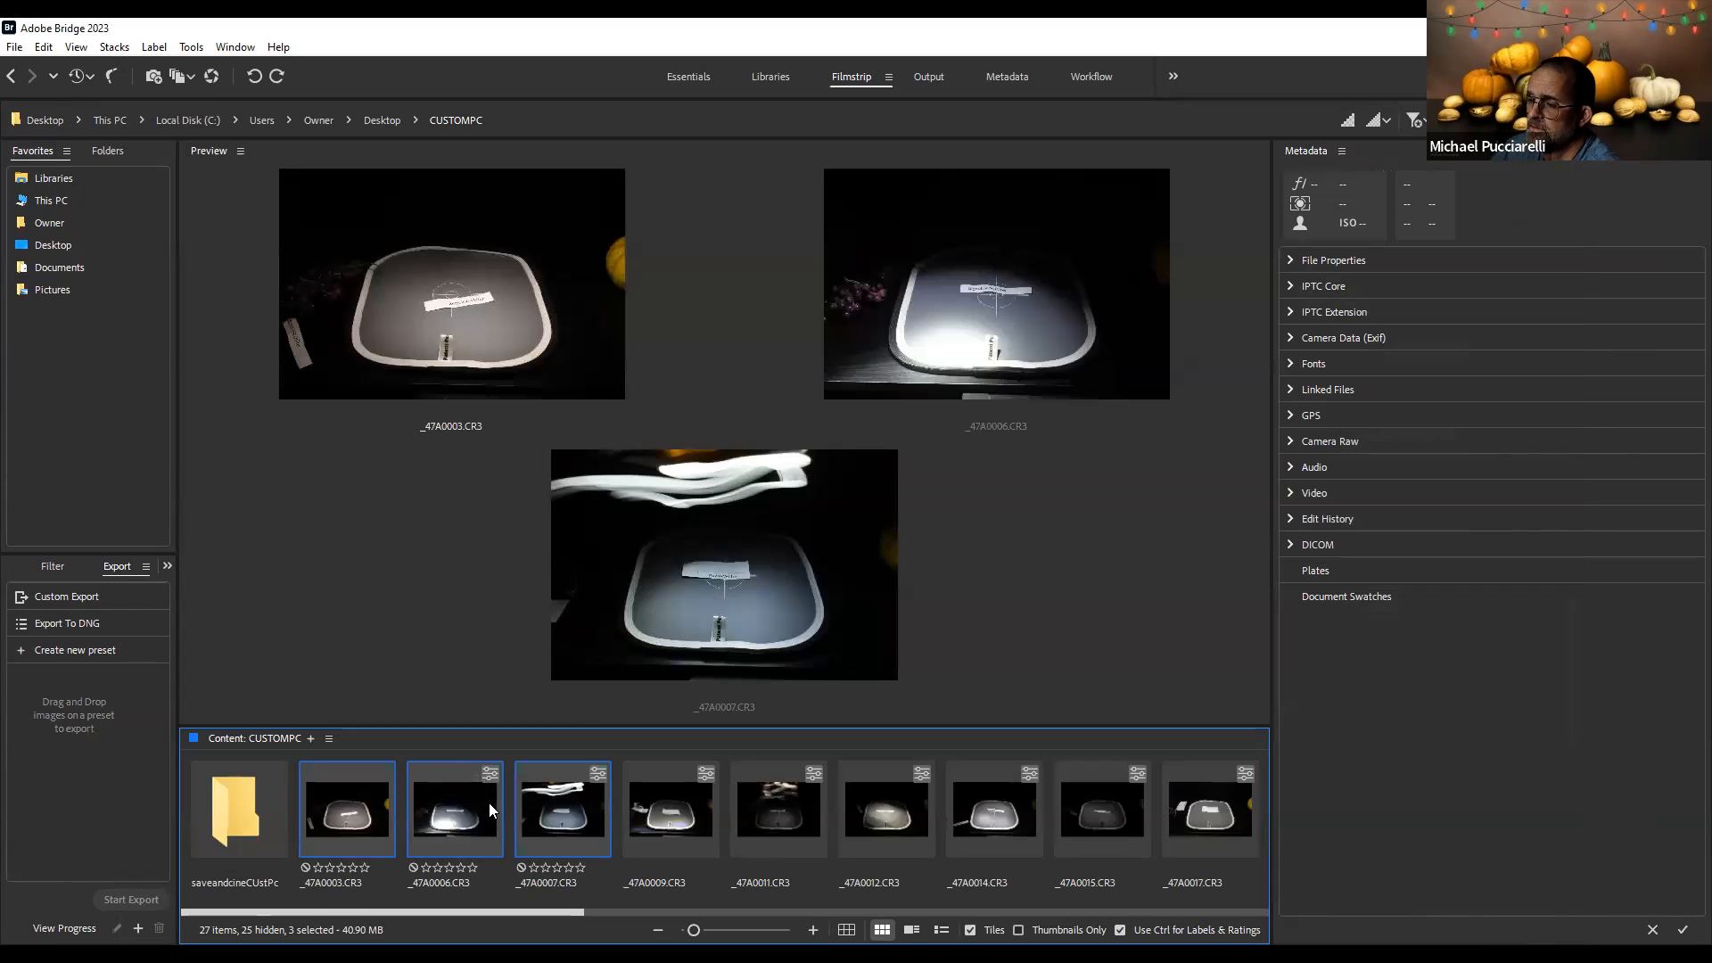
Reopen _47A0003.CR3, _47A0006.CR3 and _47A0007.CR3 together in Camera Raw, reset all three to default and accept the reset
left_click(366, 825)
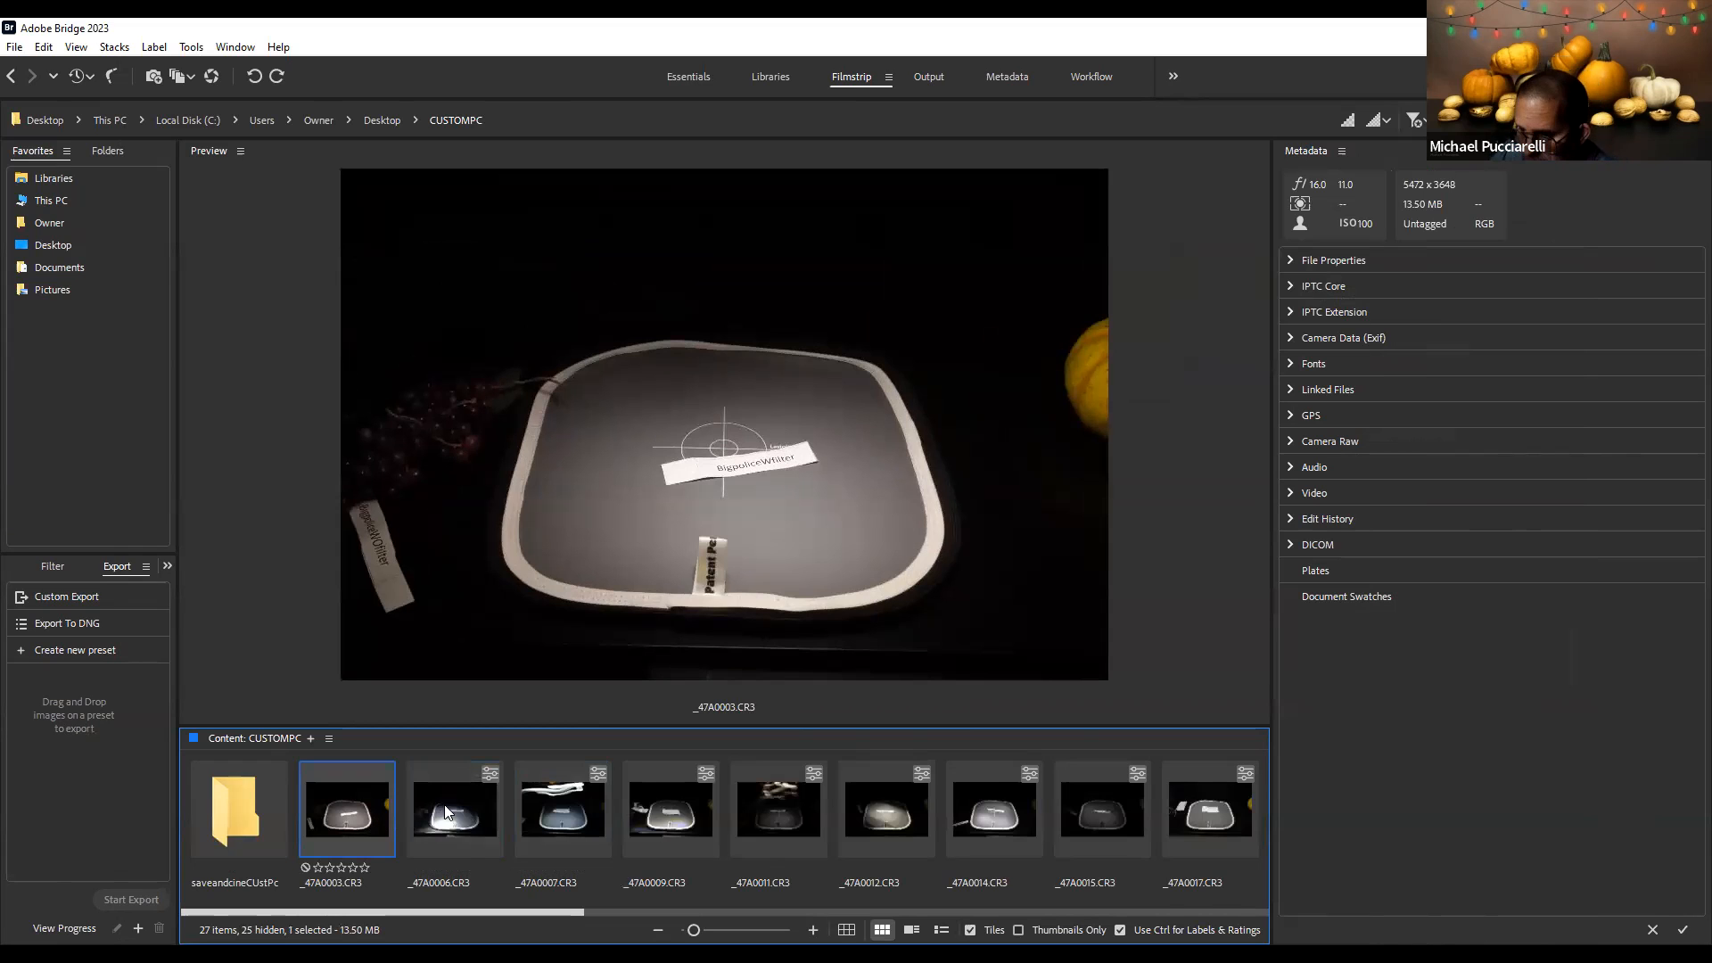
left_click(469, 800, "ctrl")
left_click(553, 802, "ctrl")
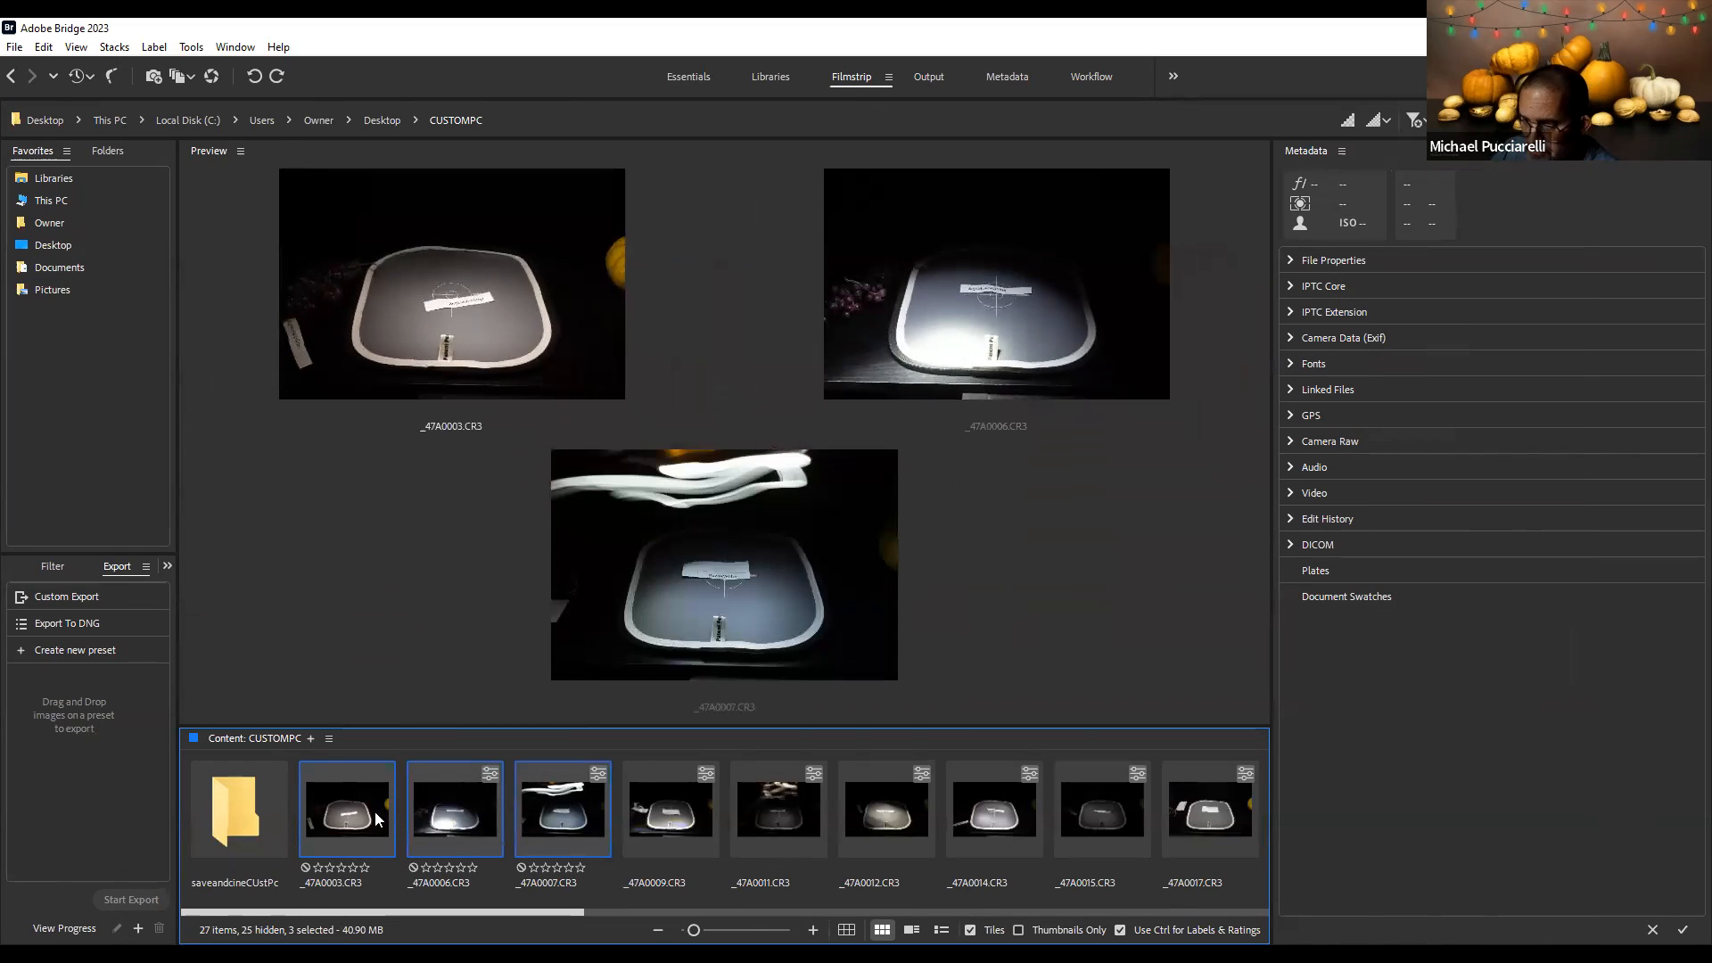
right_click(368, 546)
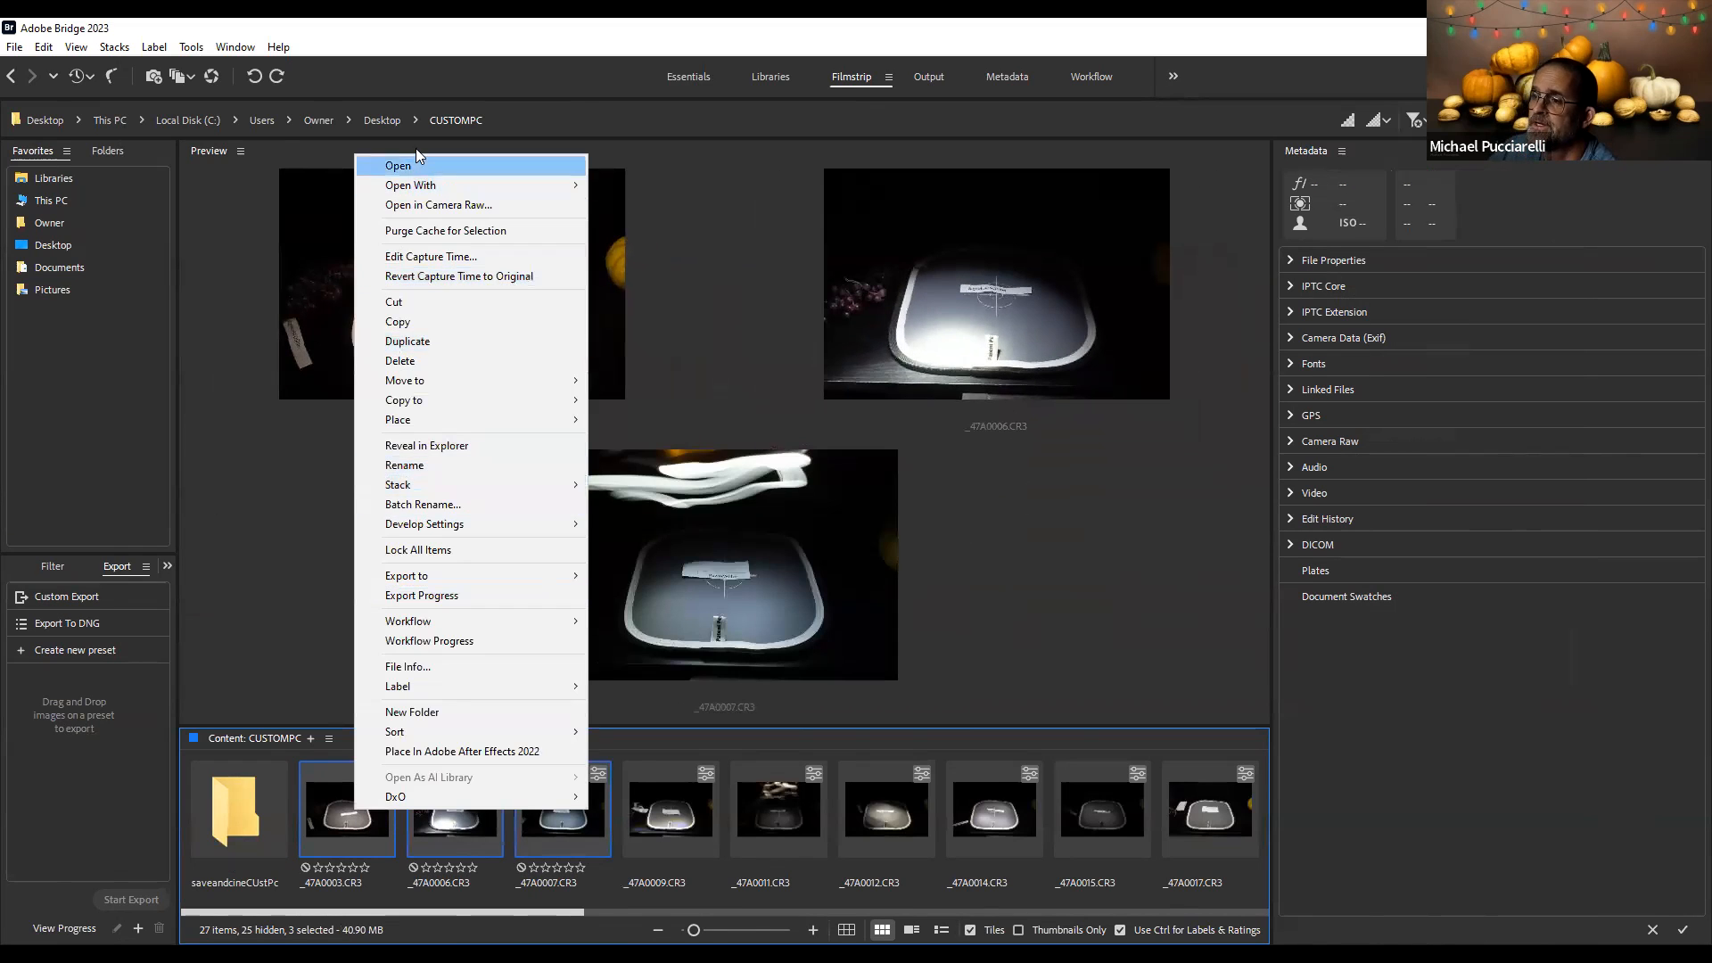
left_click(438, 201)
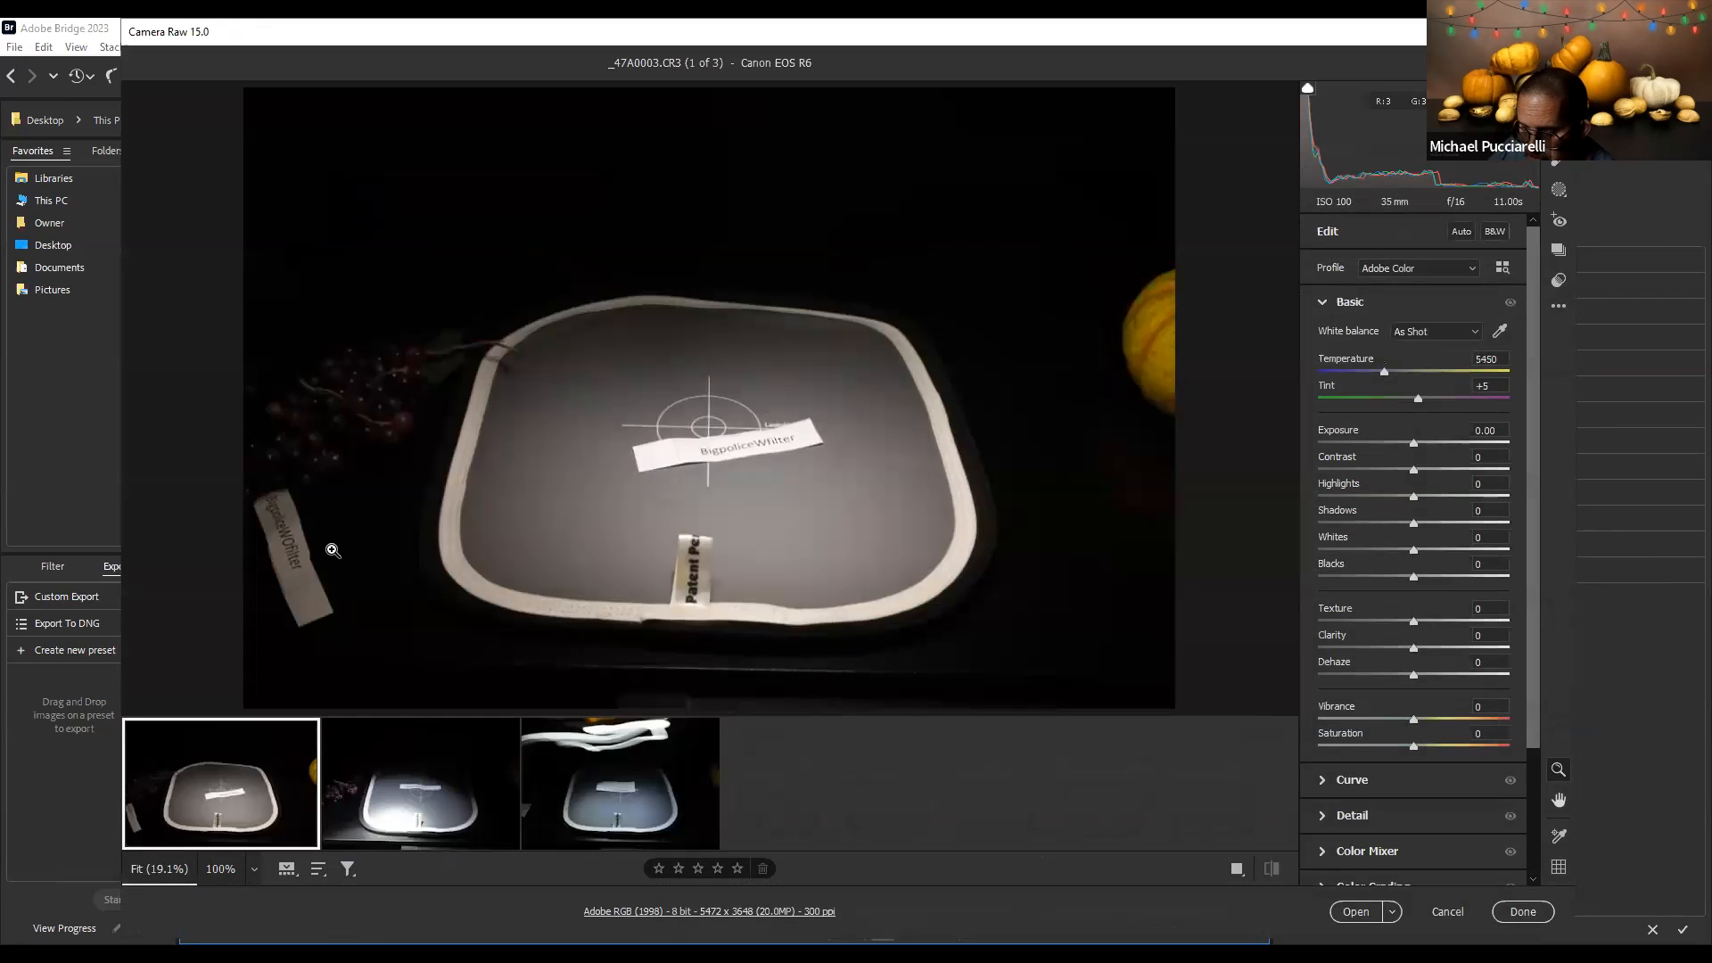
key("ctrl+a")
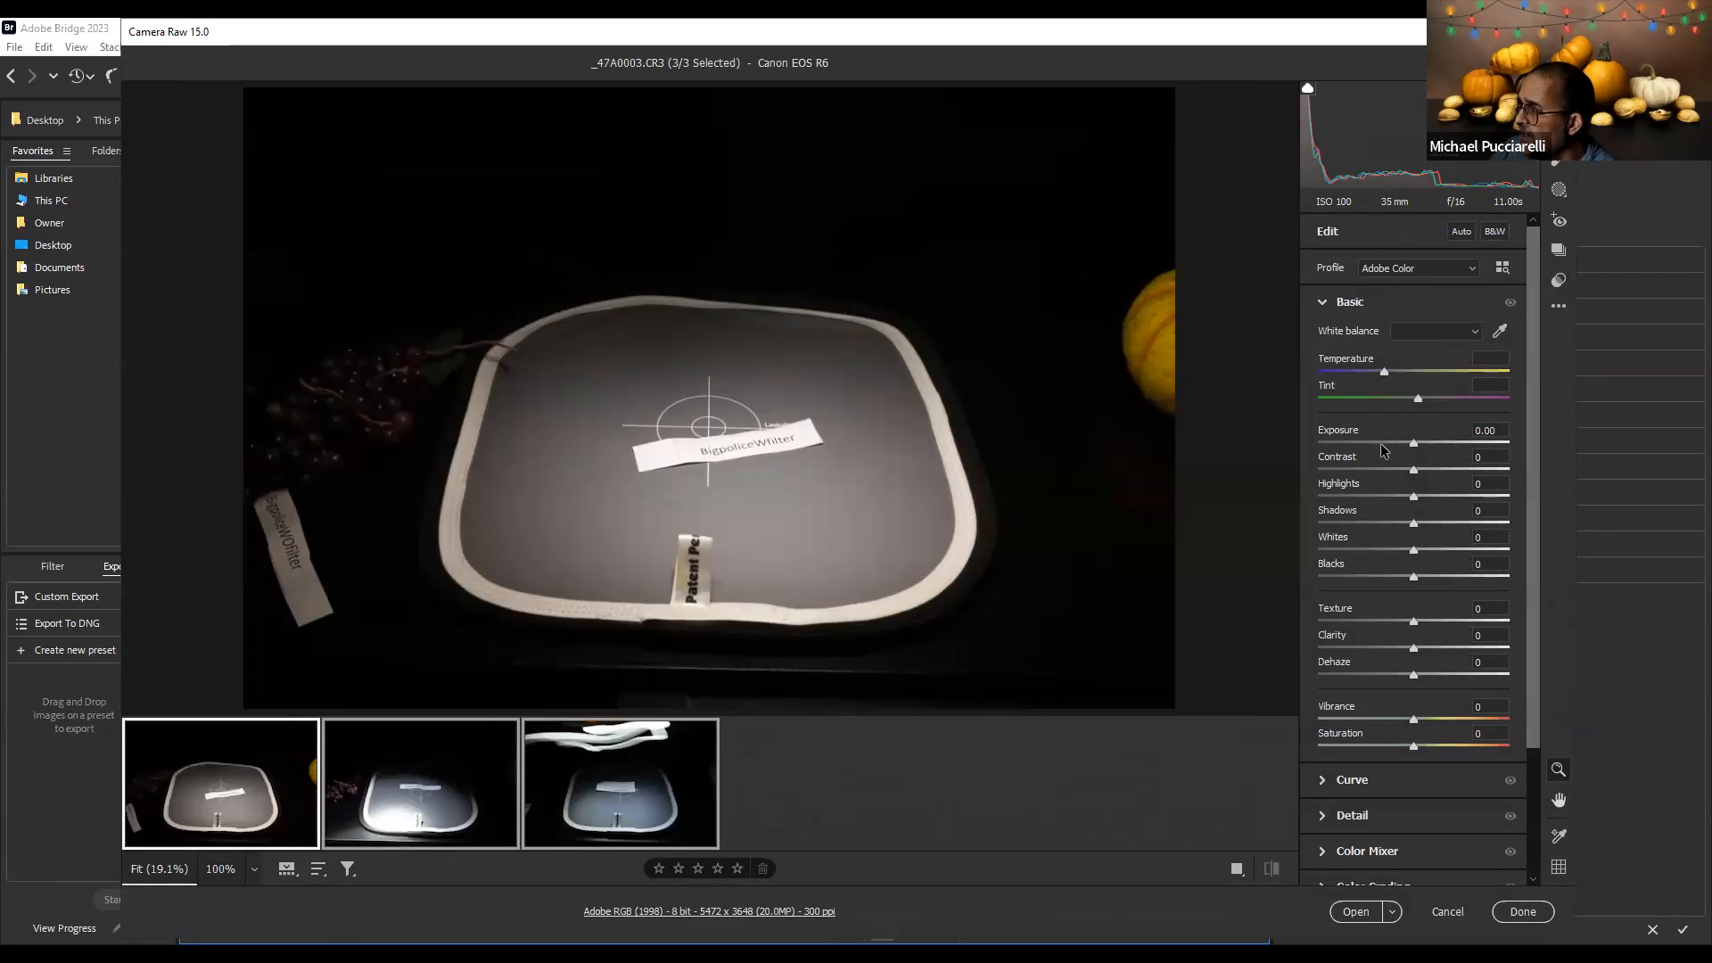
left_click(1558, 306)
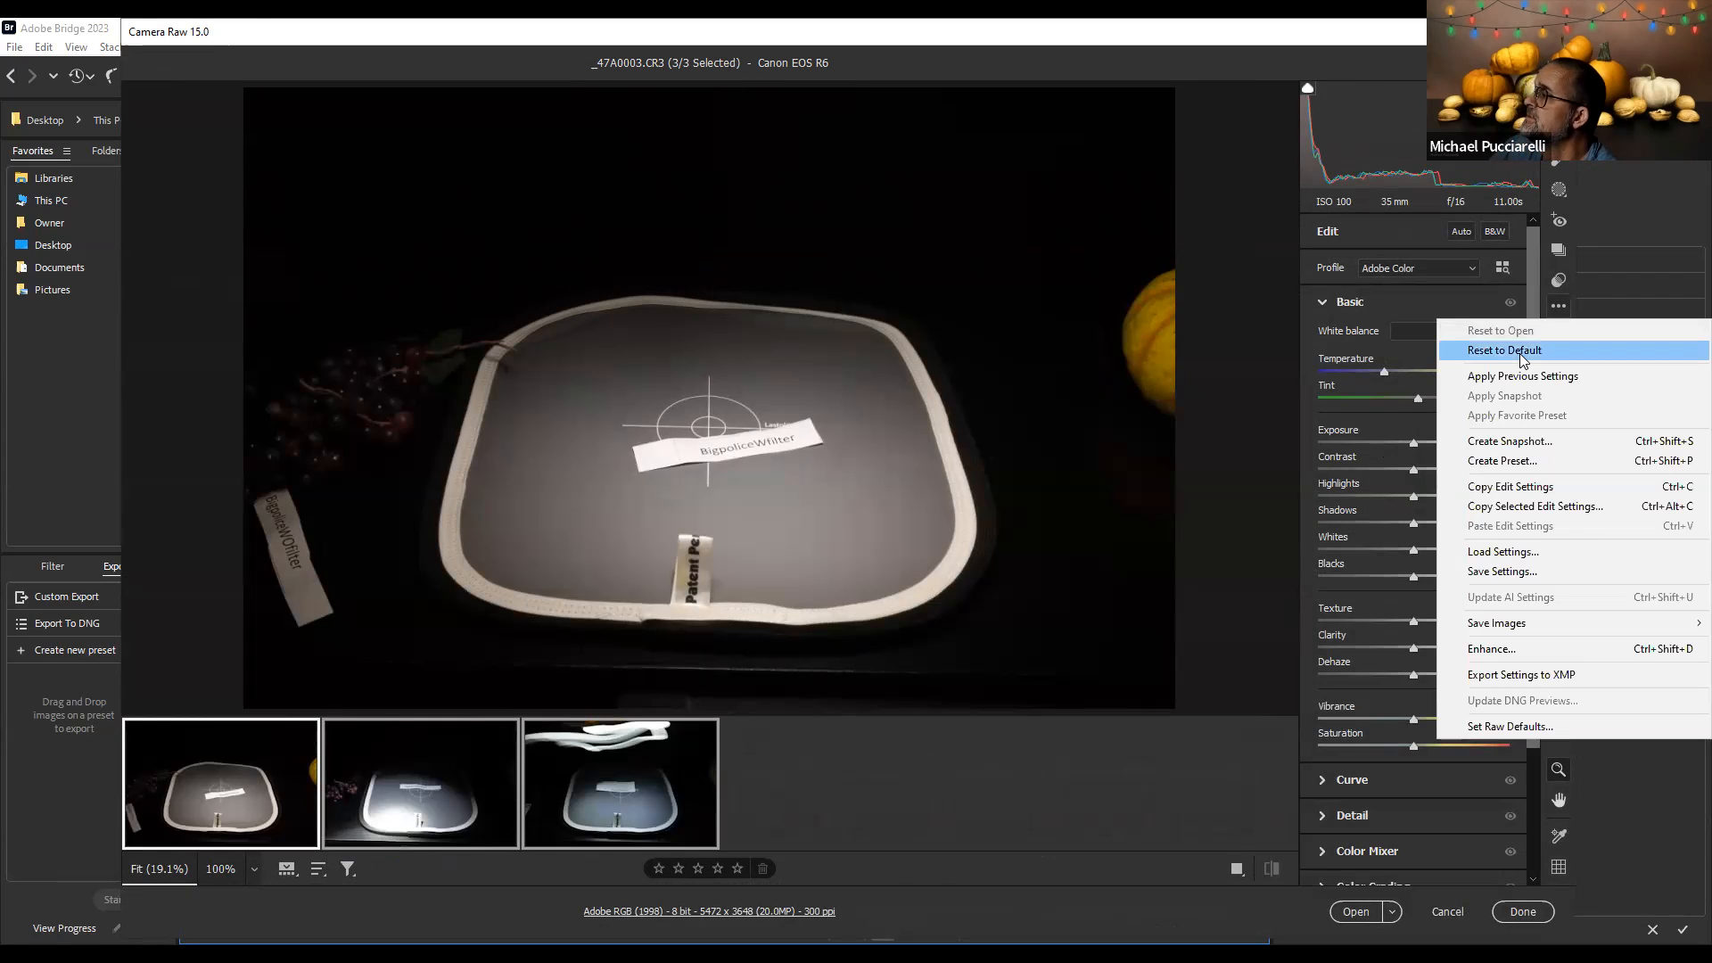
left_click(1521, 356)
left_click(1522, 912)
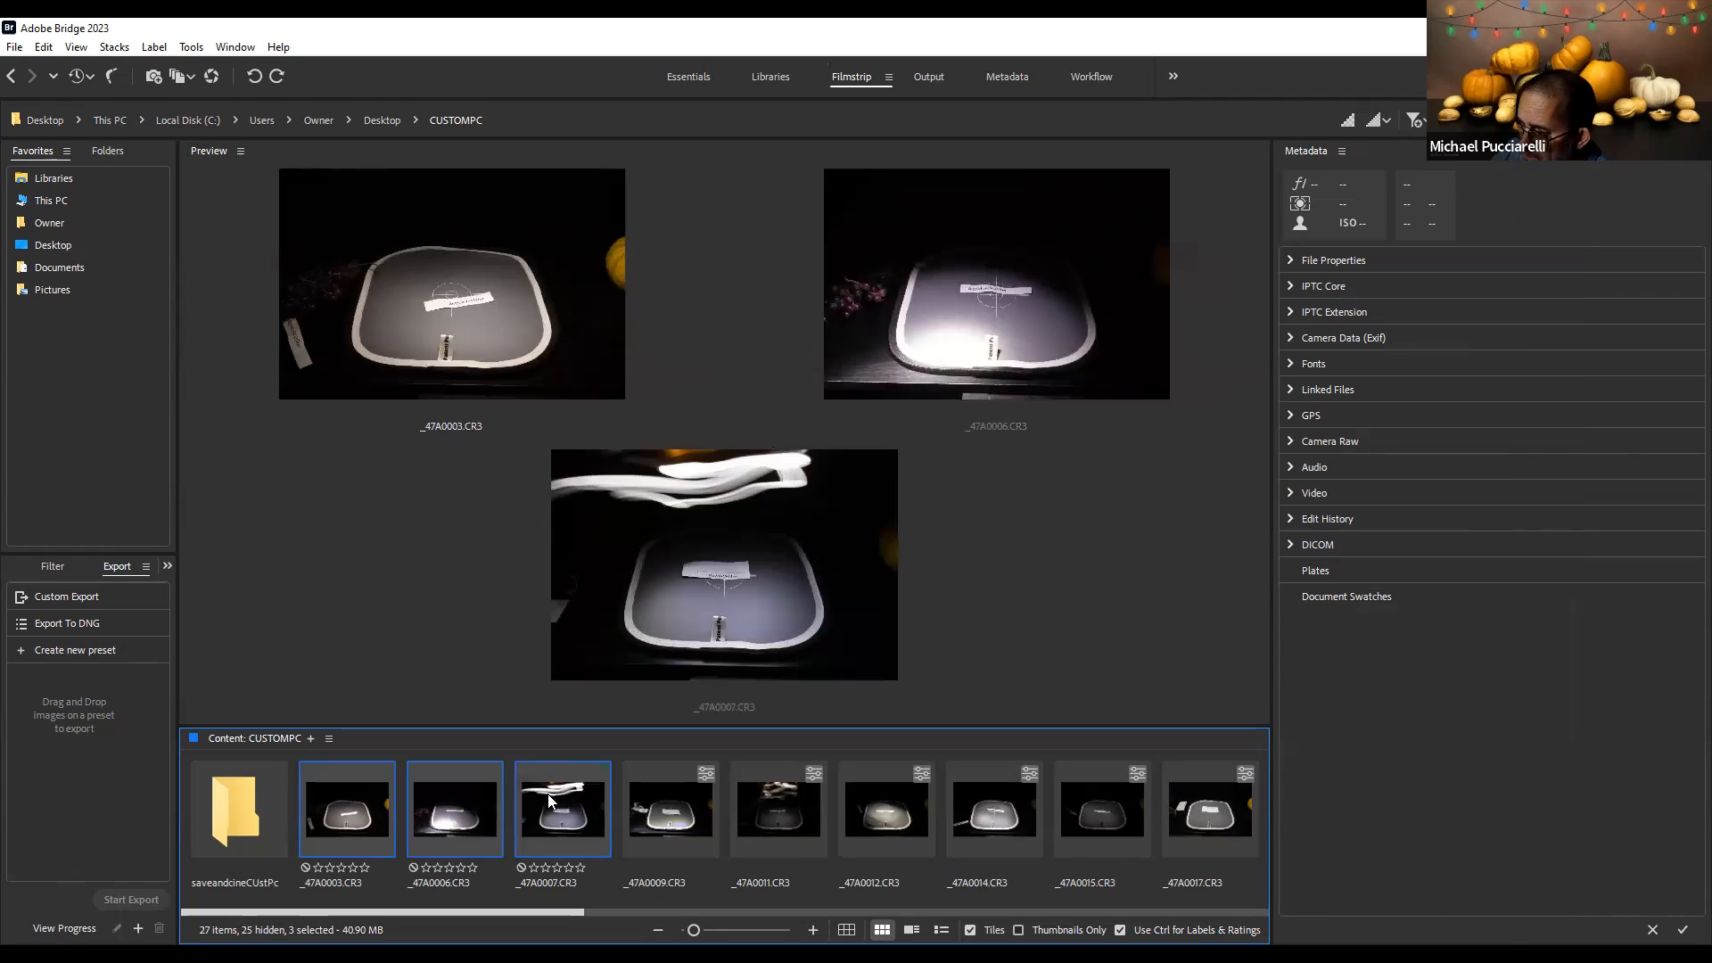
Select _47A0003.CR3, _47A0006.CR3 and _47A0007.CR3 again and open them together in Camera Raw
left_click(550, 801)
left_click(695, 774)
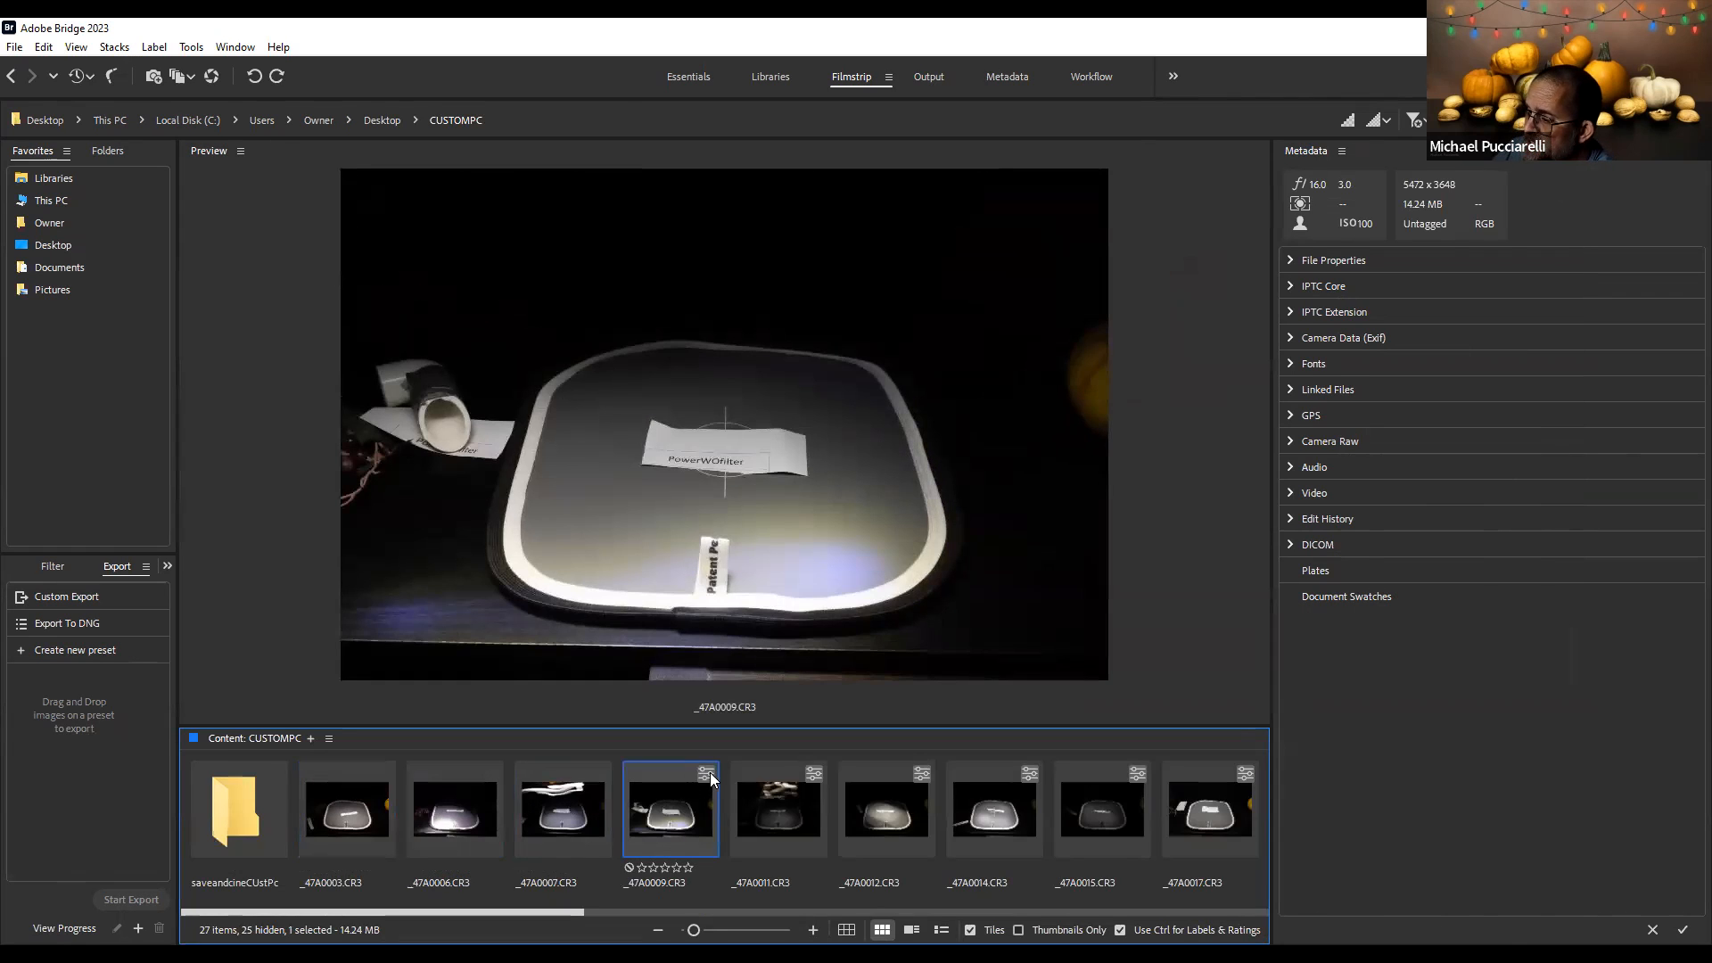
left_click(580, 785)
left_click(366, 816)
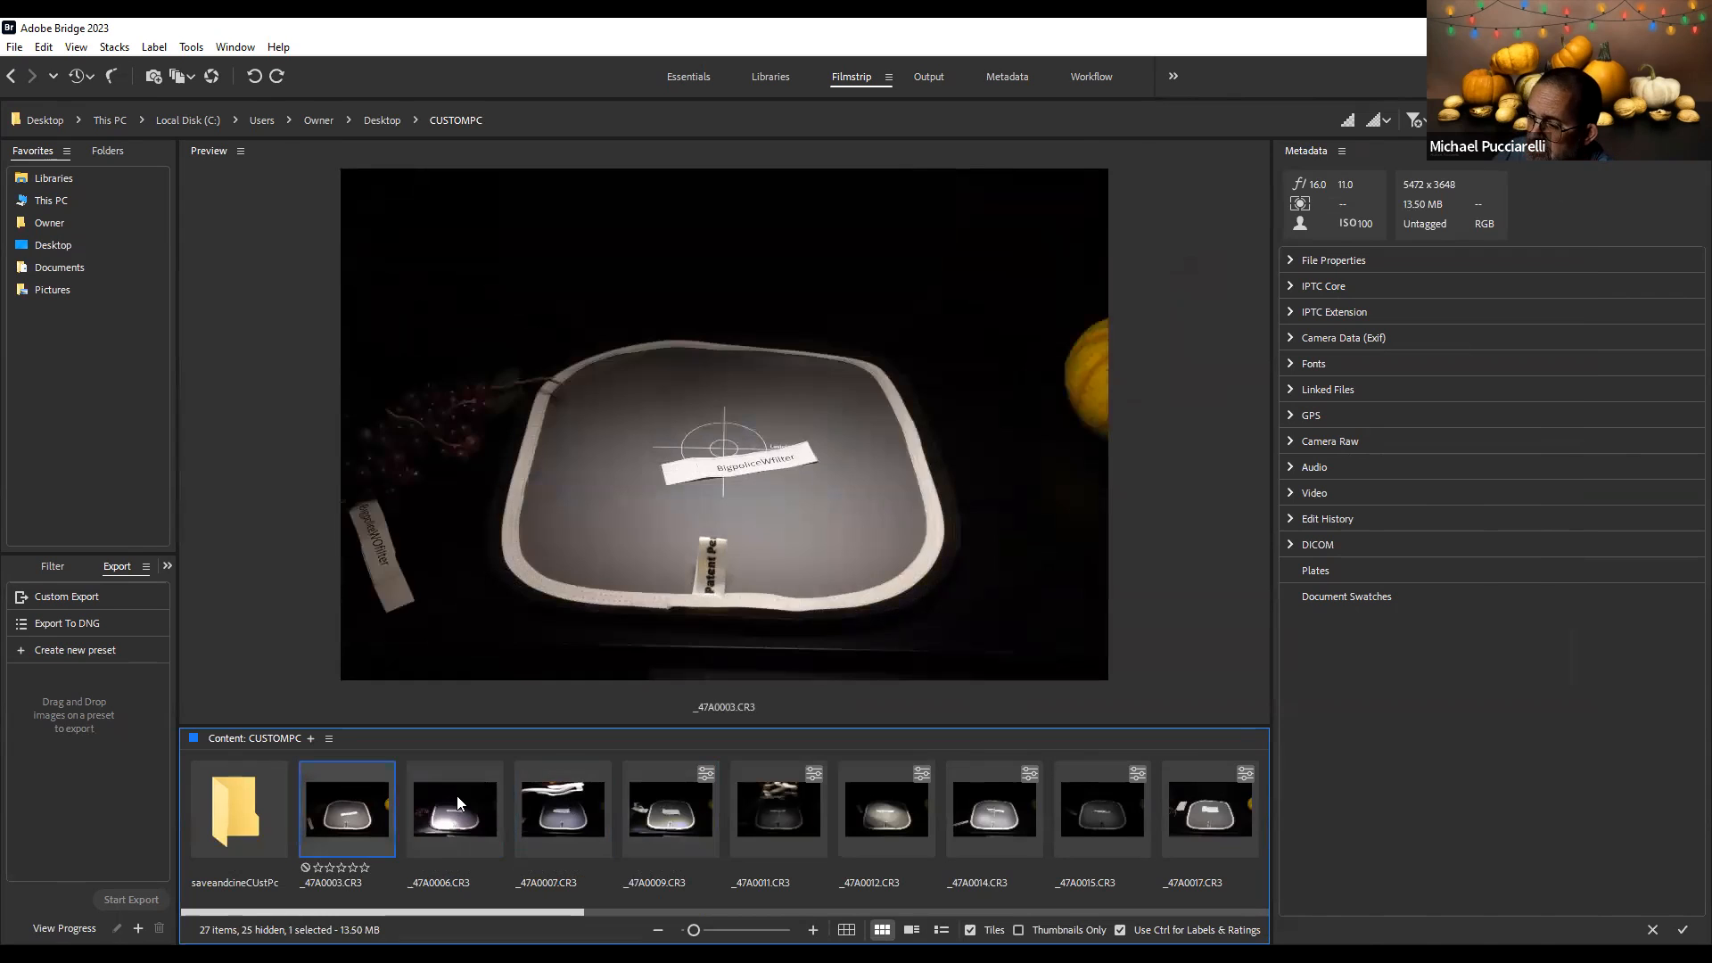
left_click(446, 806, "ctrl")
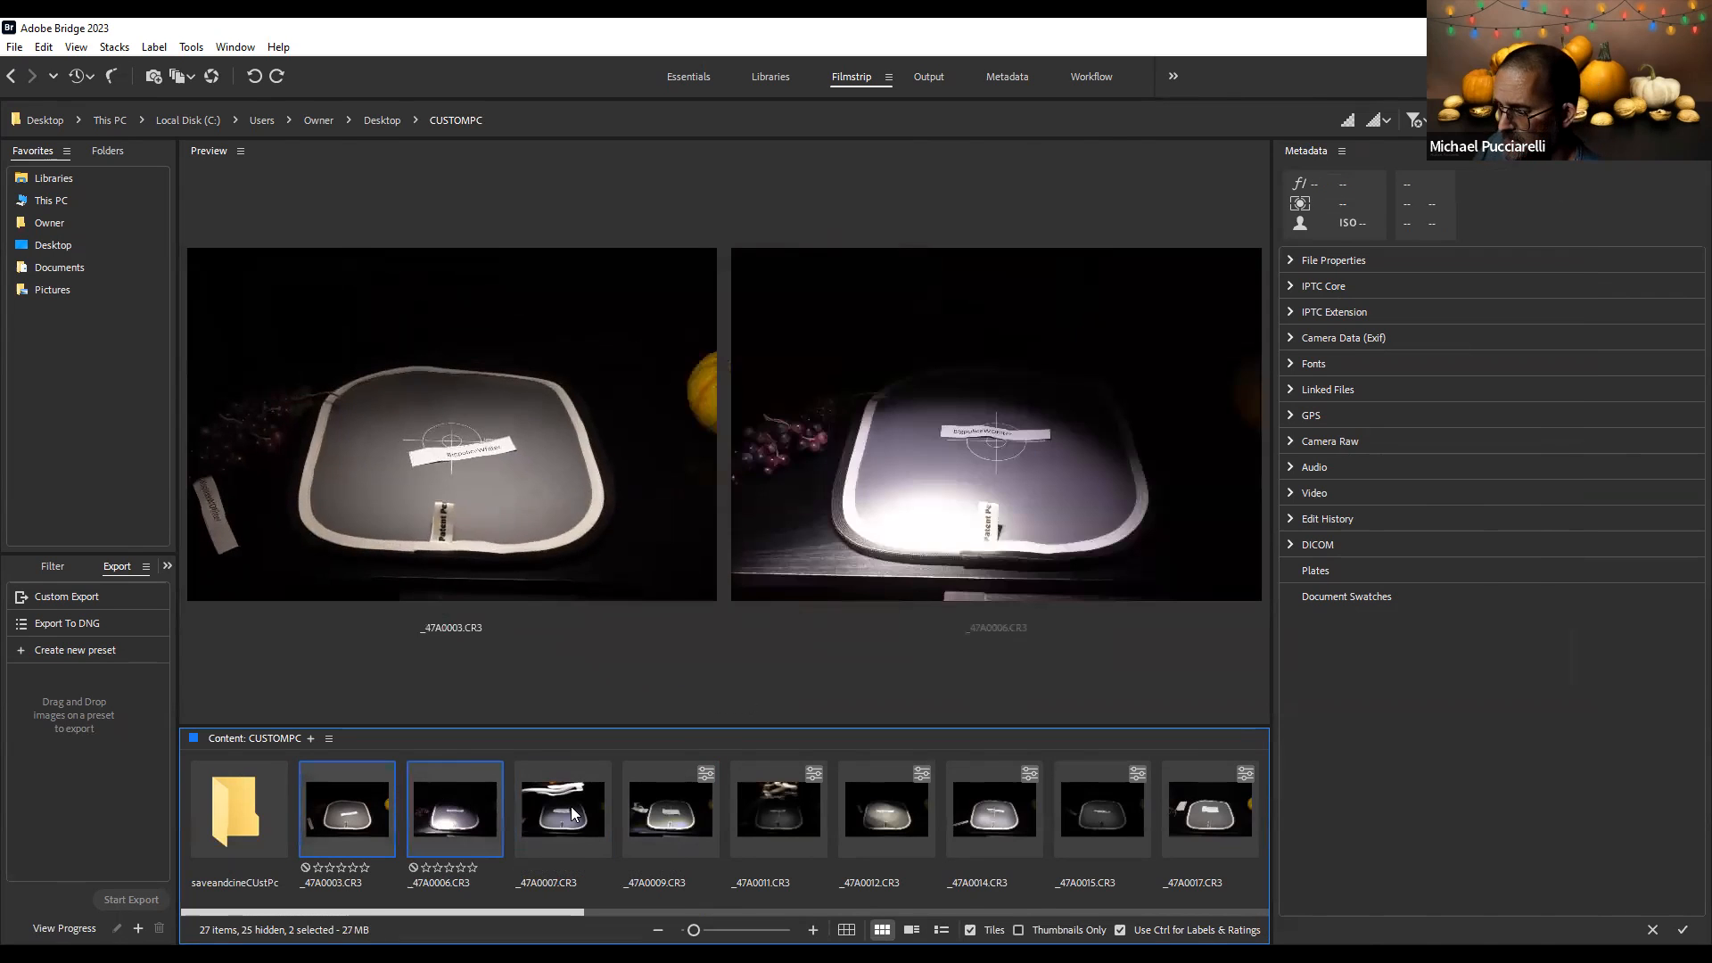
left_click(570, 806, "ctrl")
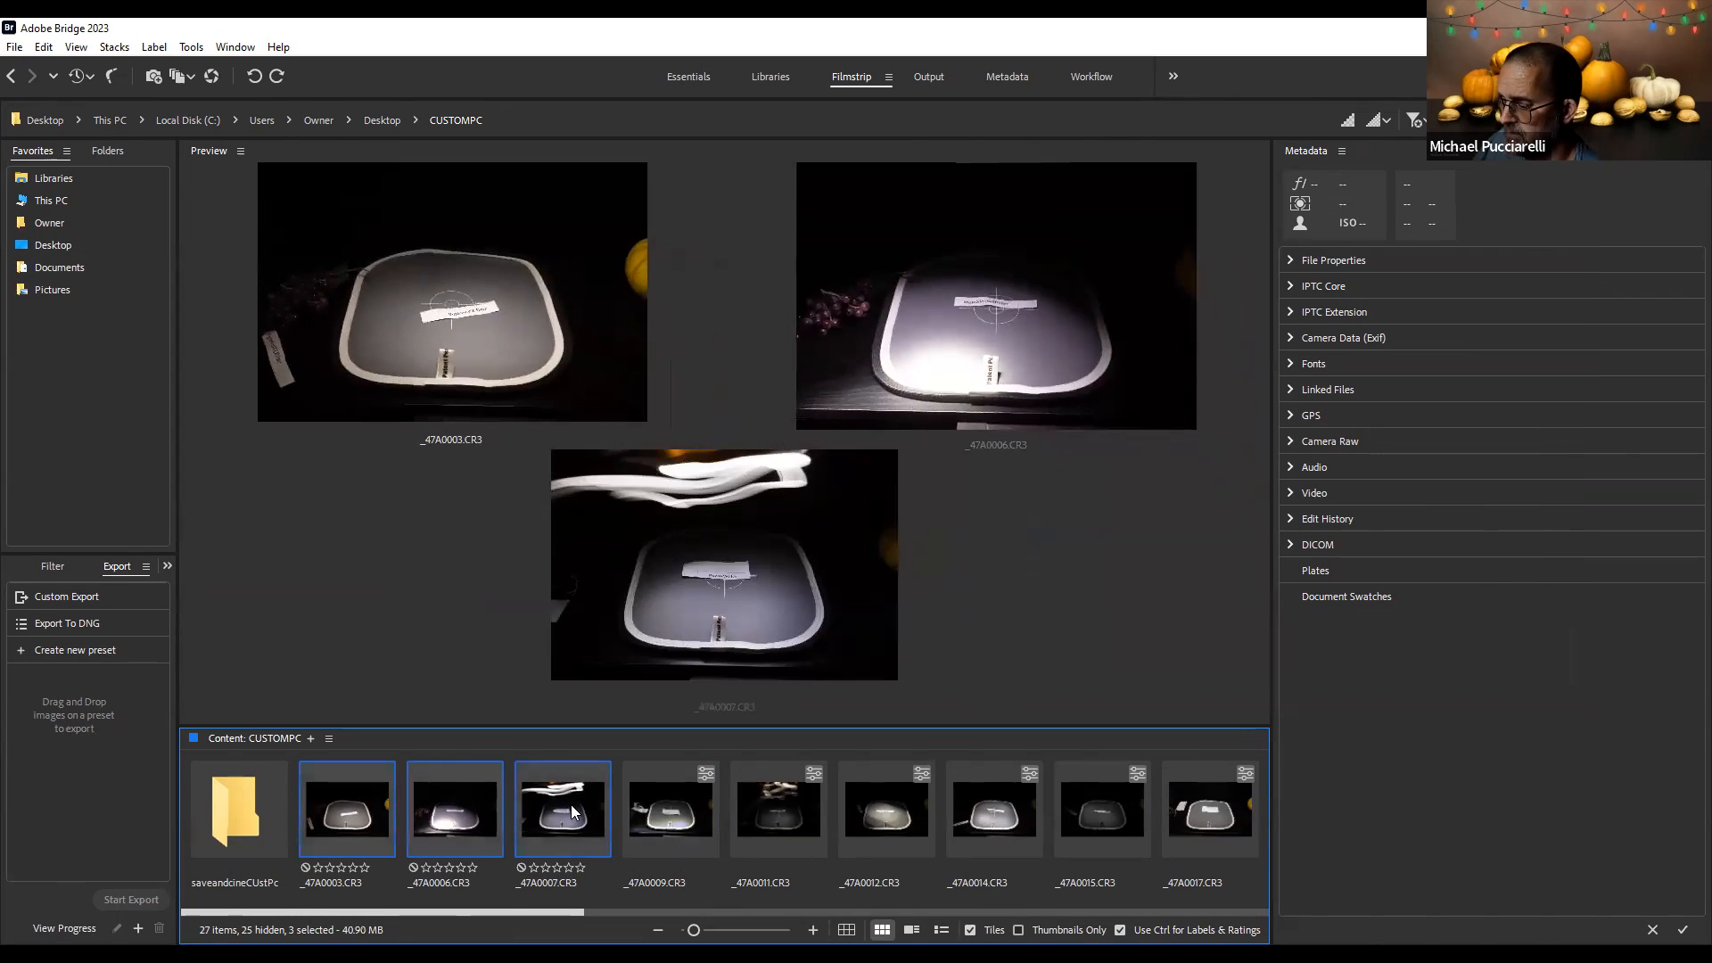
right_click(353, 816)
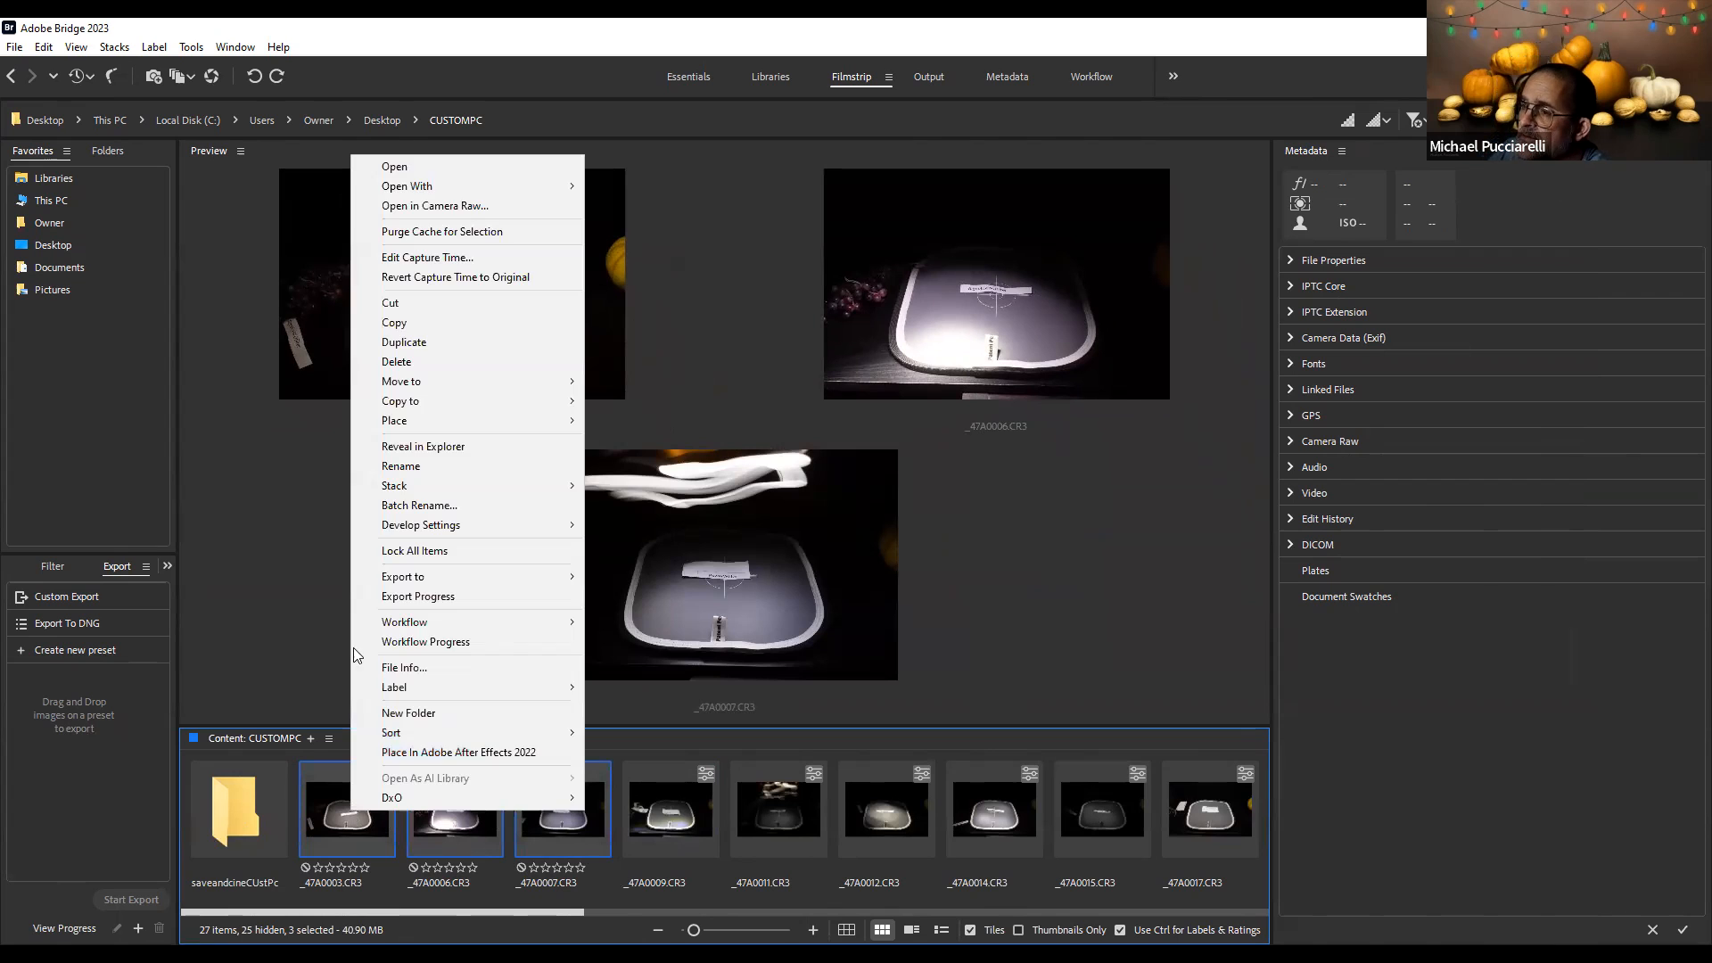
left_click(441, 207)
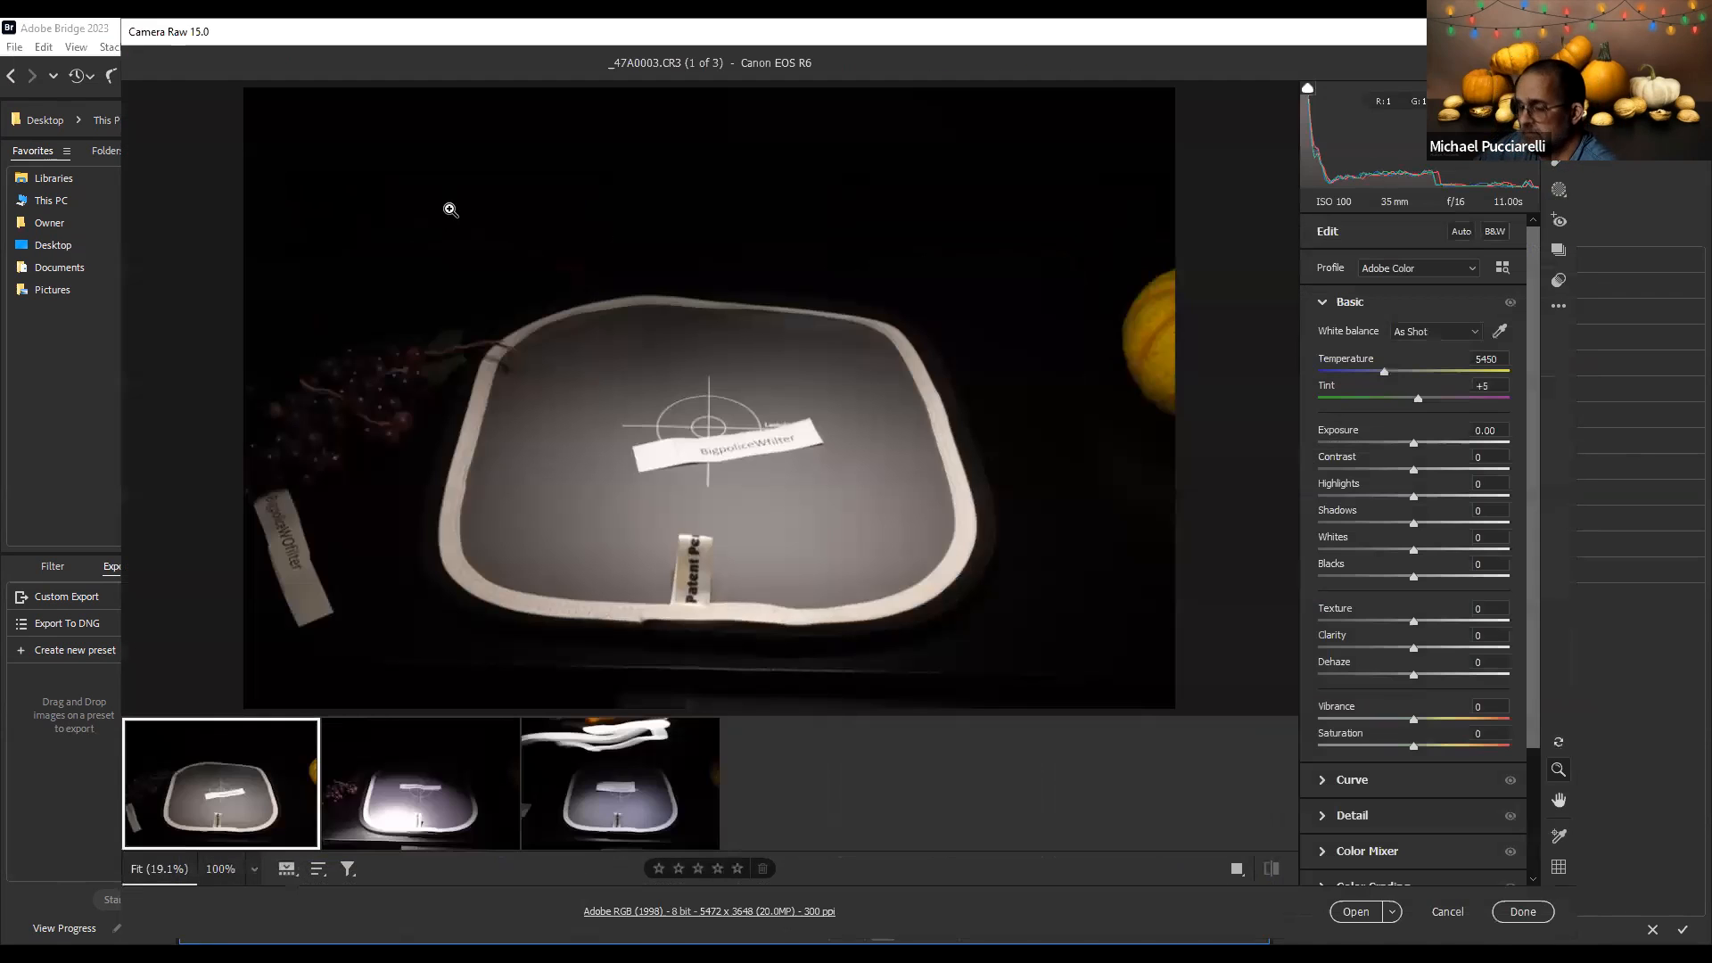
Load the LC500CloseWscrim settings onto all three open photos and accept the edits
key("ctrl+a")
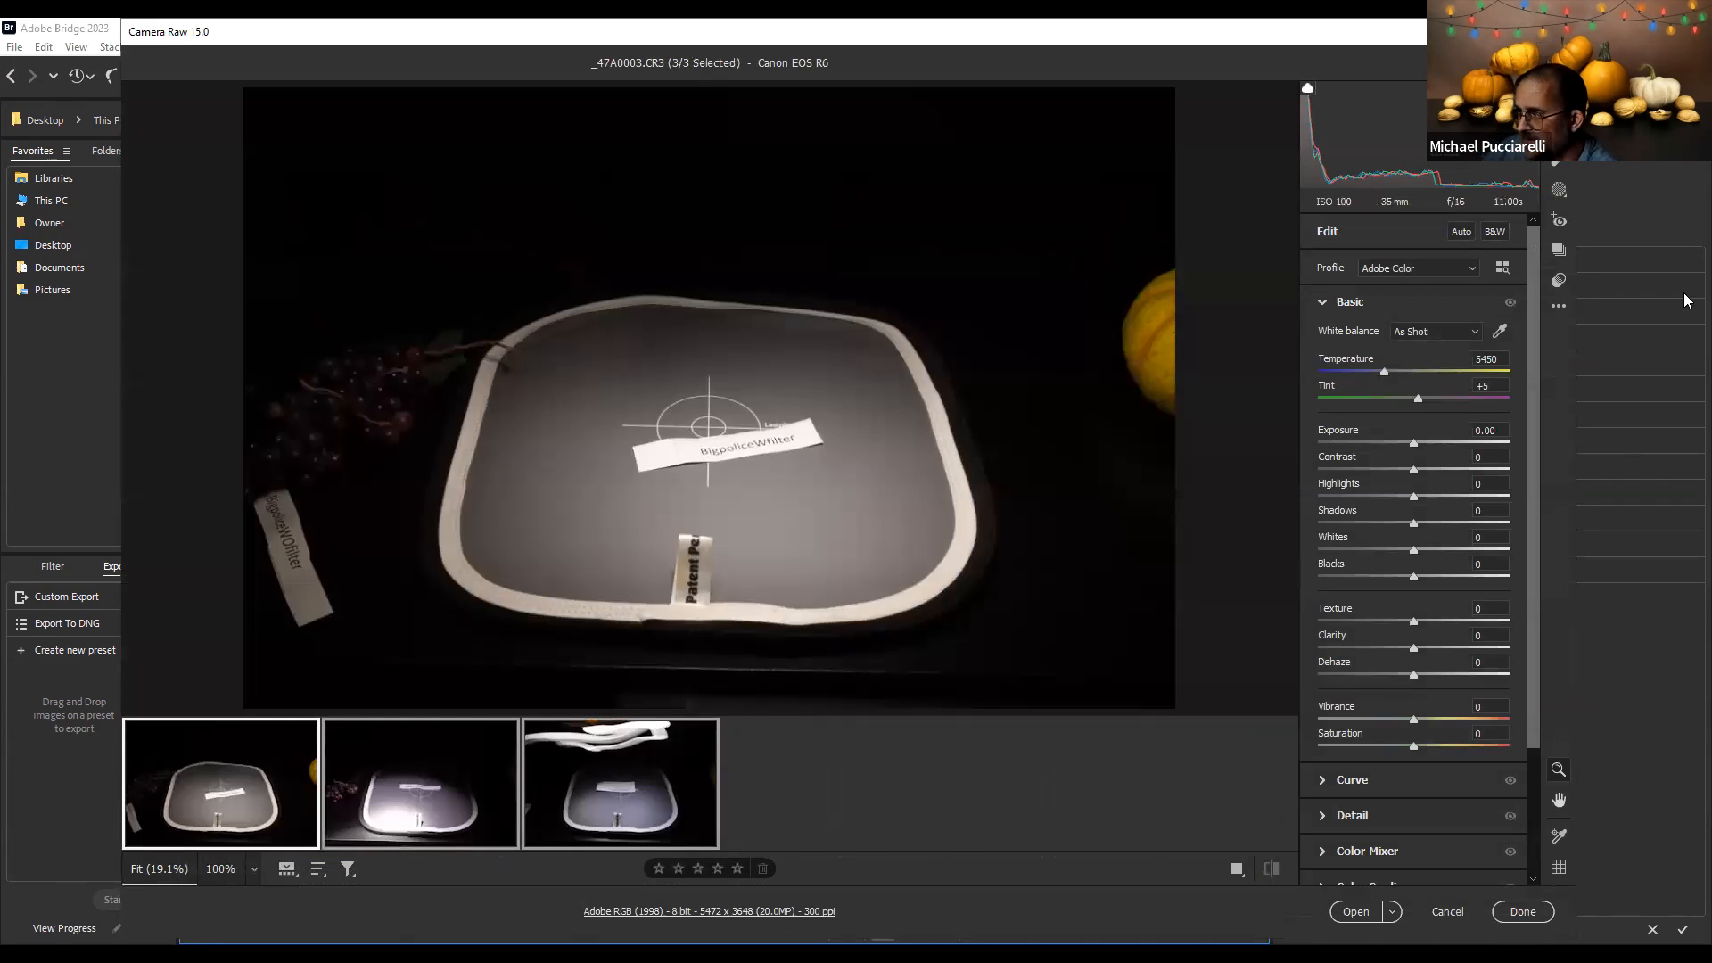
left_click(1560, 308)
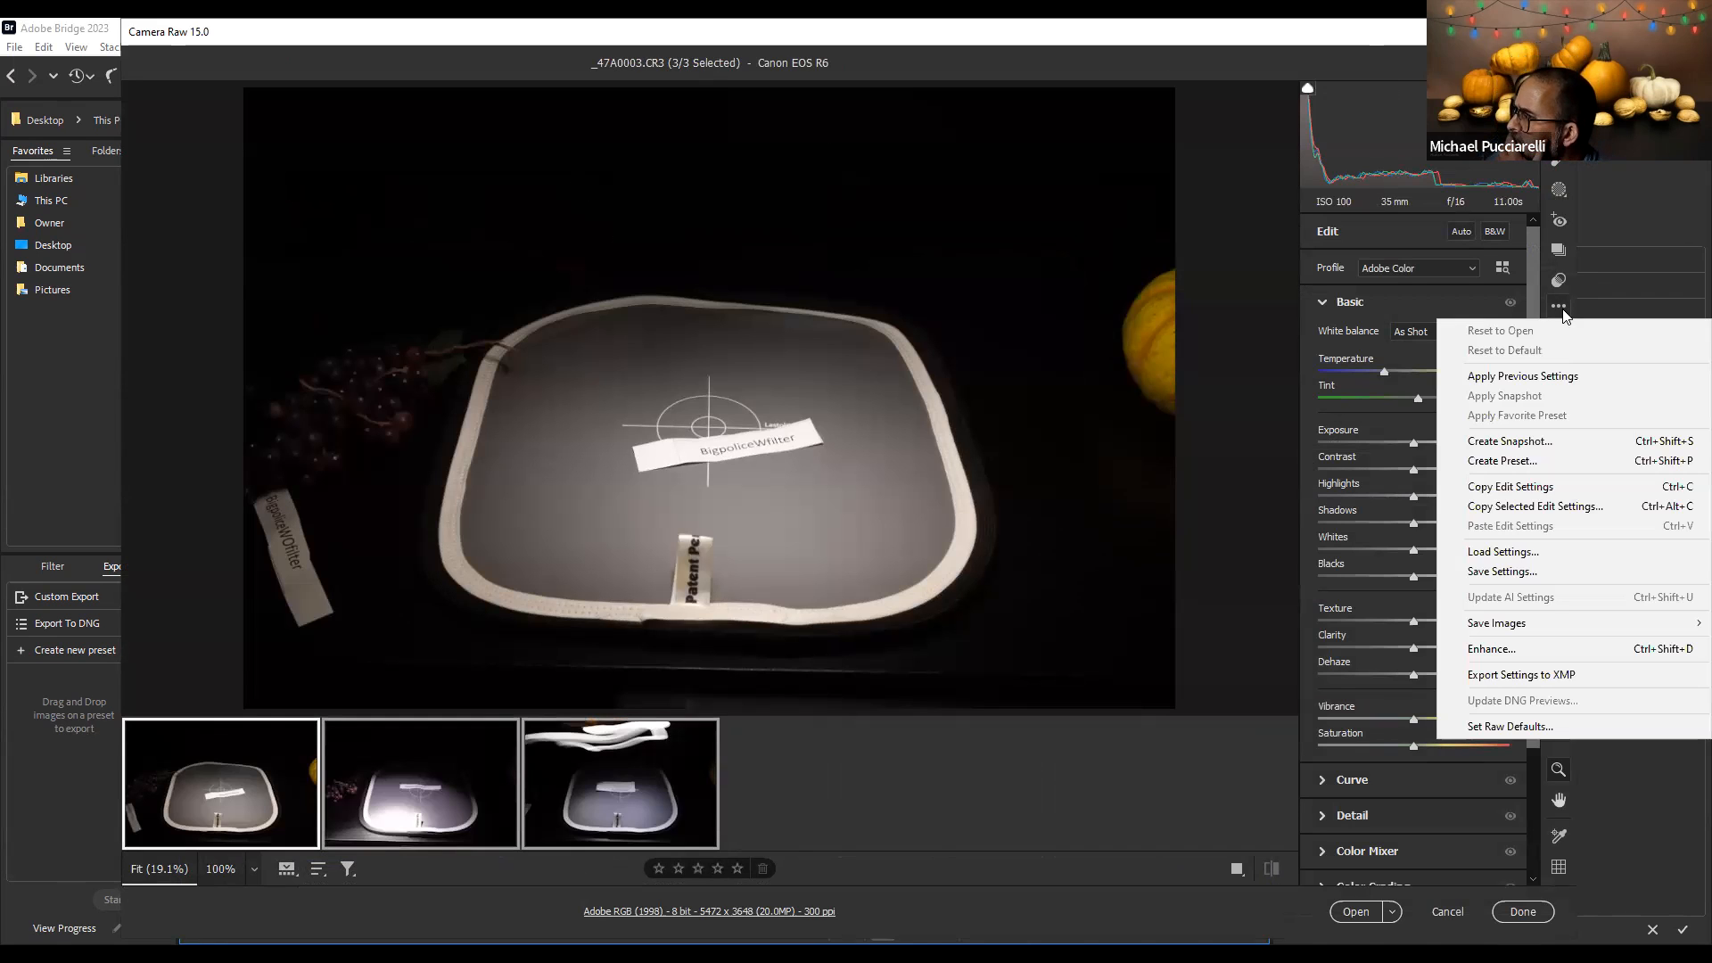
left_click(1498, 551)
scroll(535, 357, "down", 5)
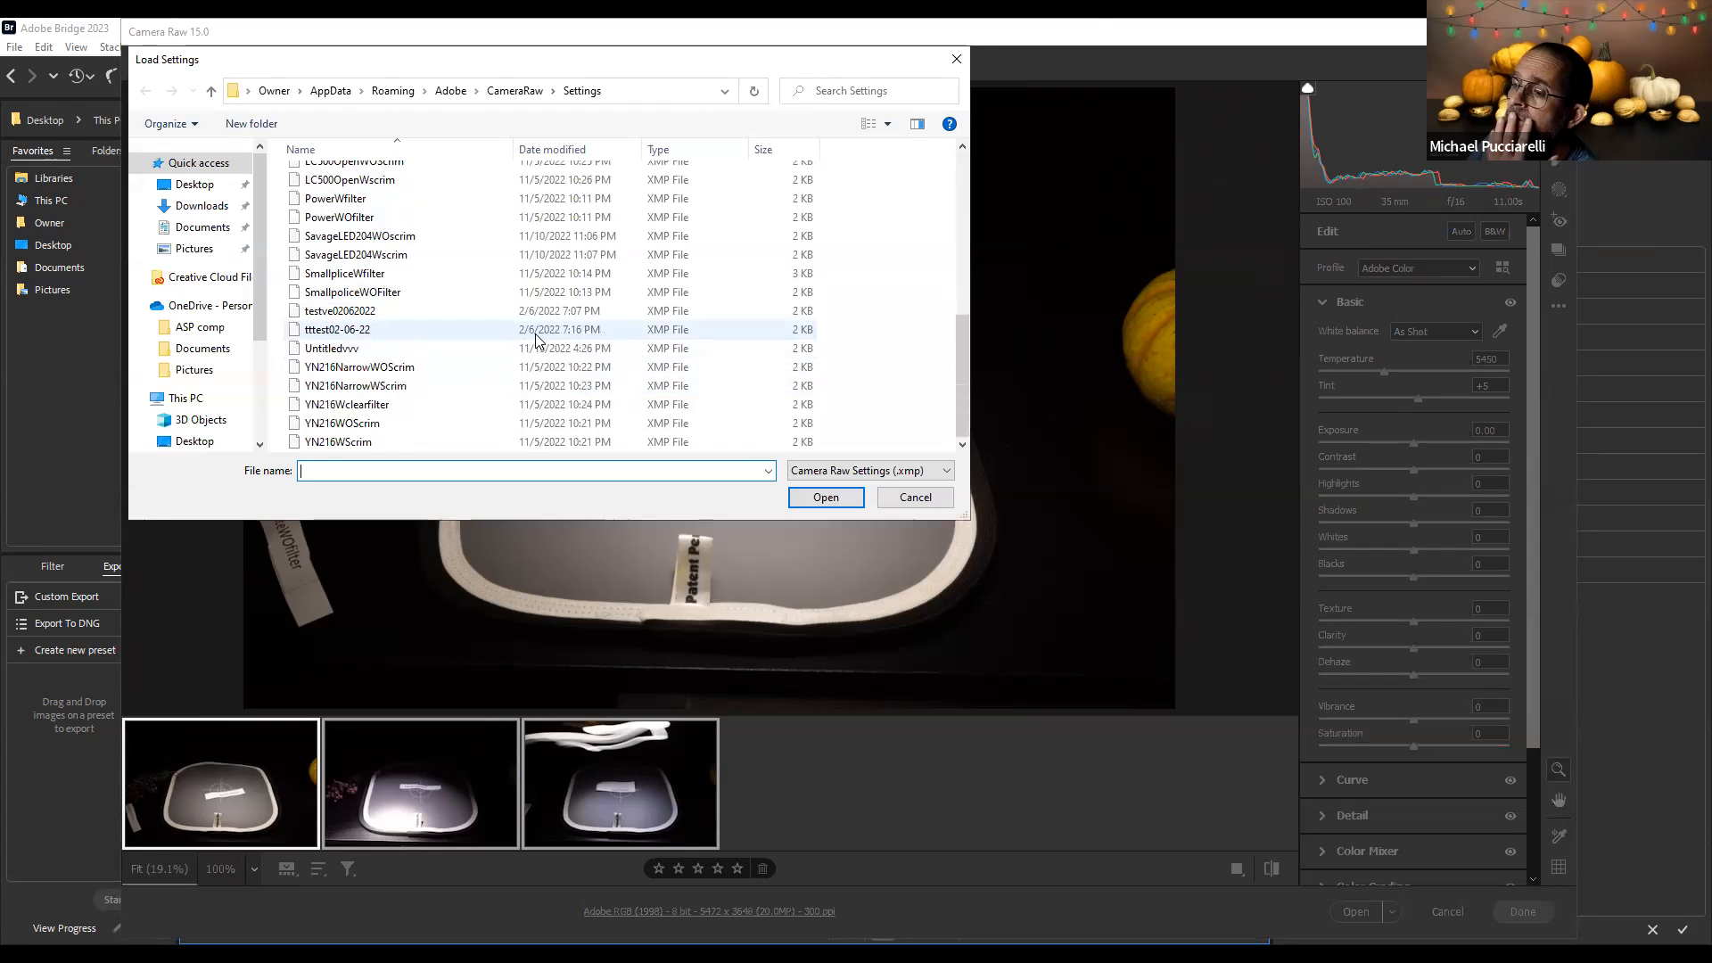
scroll(419, 361, "up", 2)
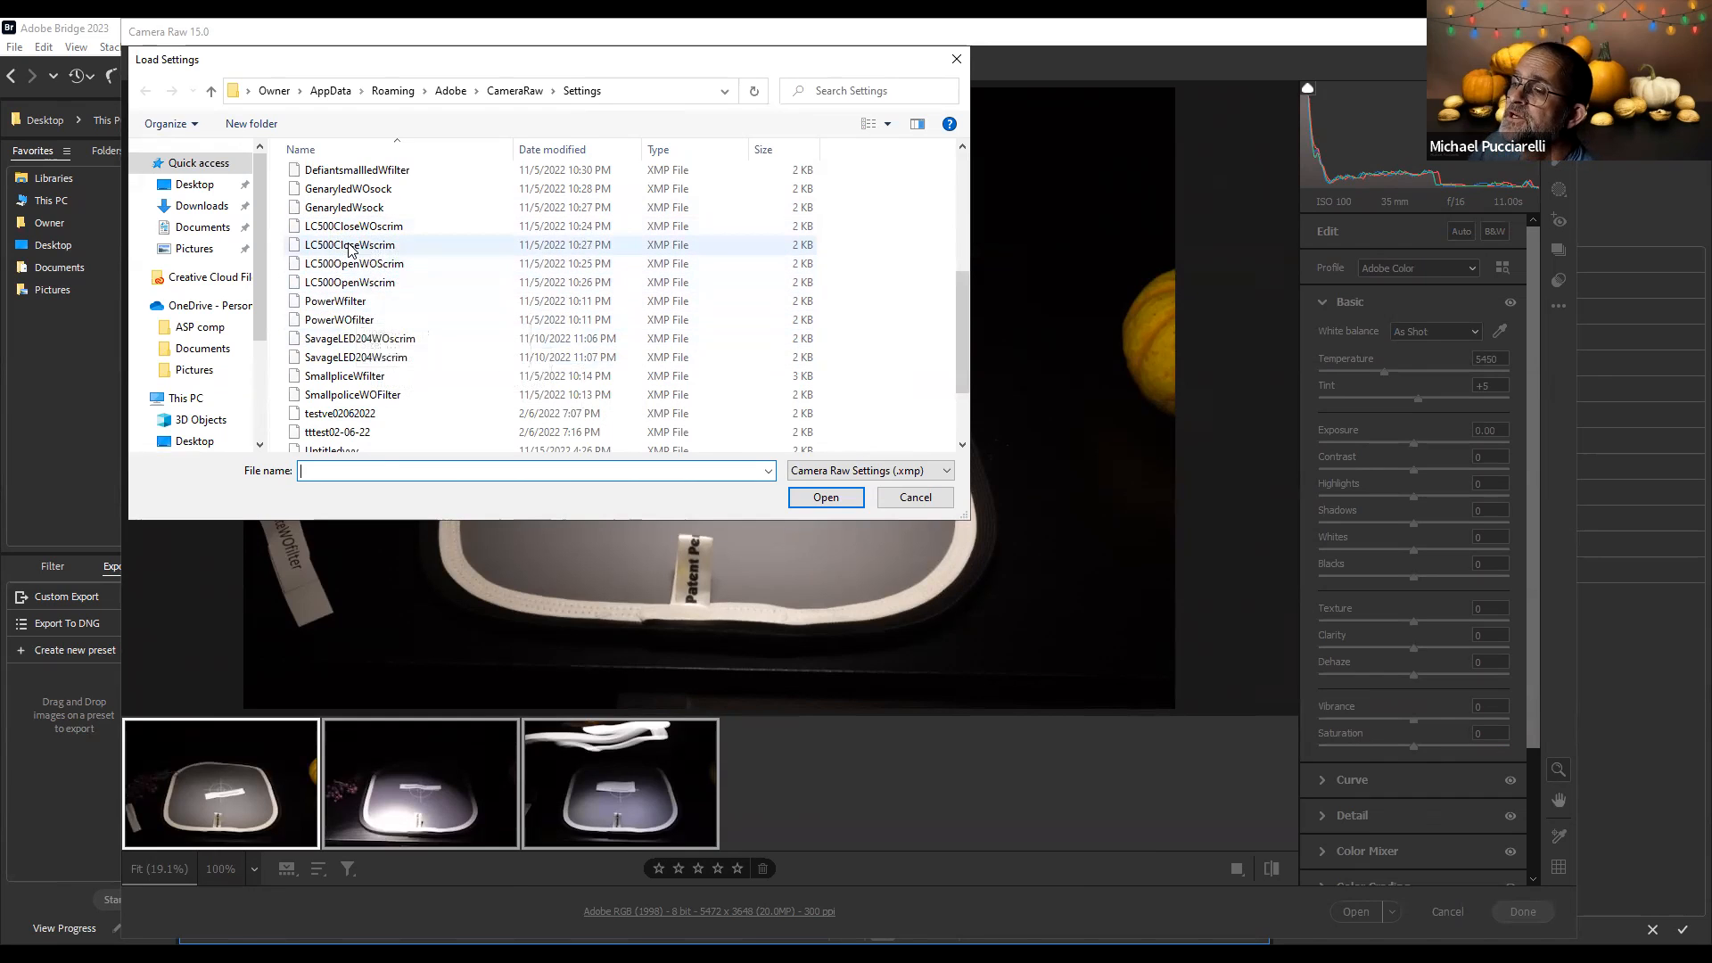
left_click(349, 246)
left_click(828, 501)
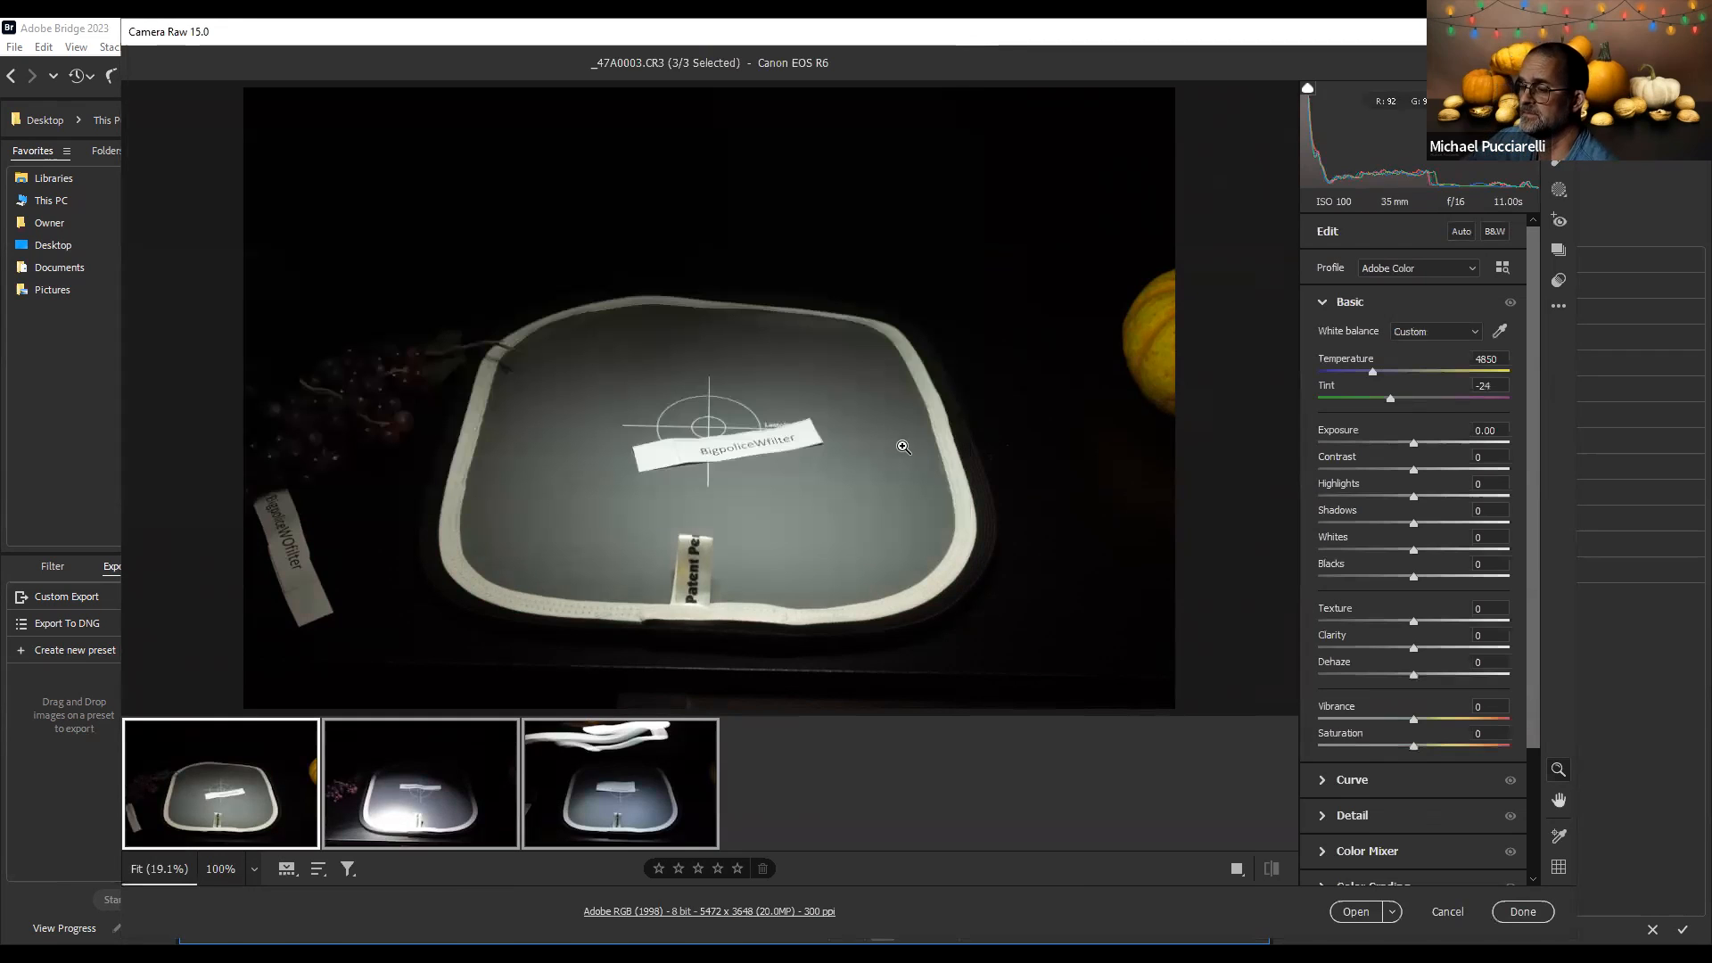
left_click(1522, 911)
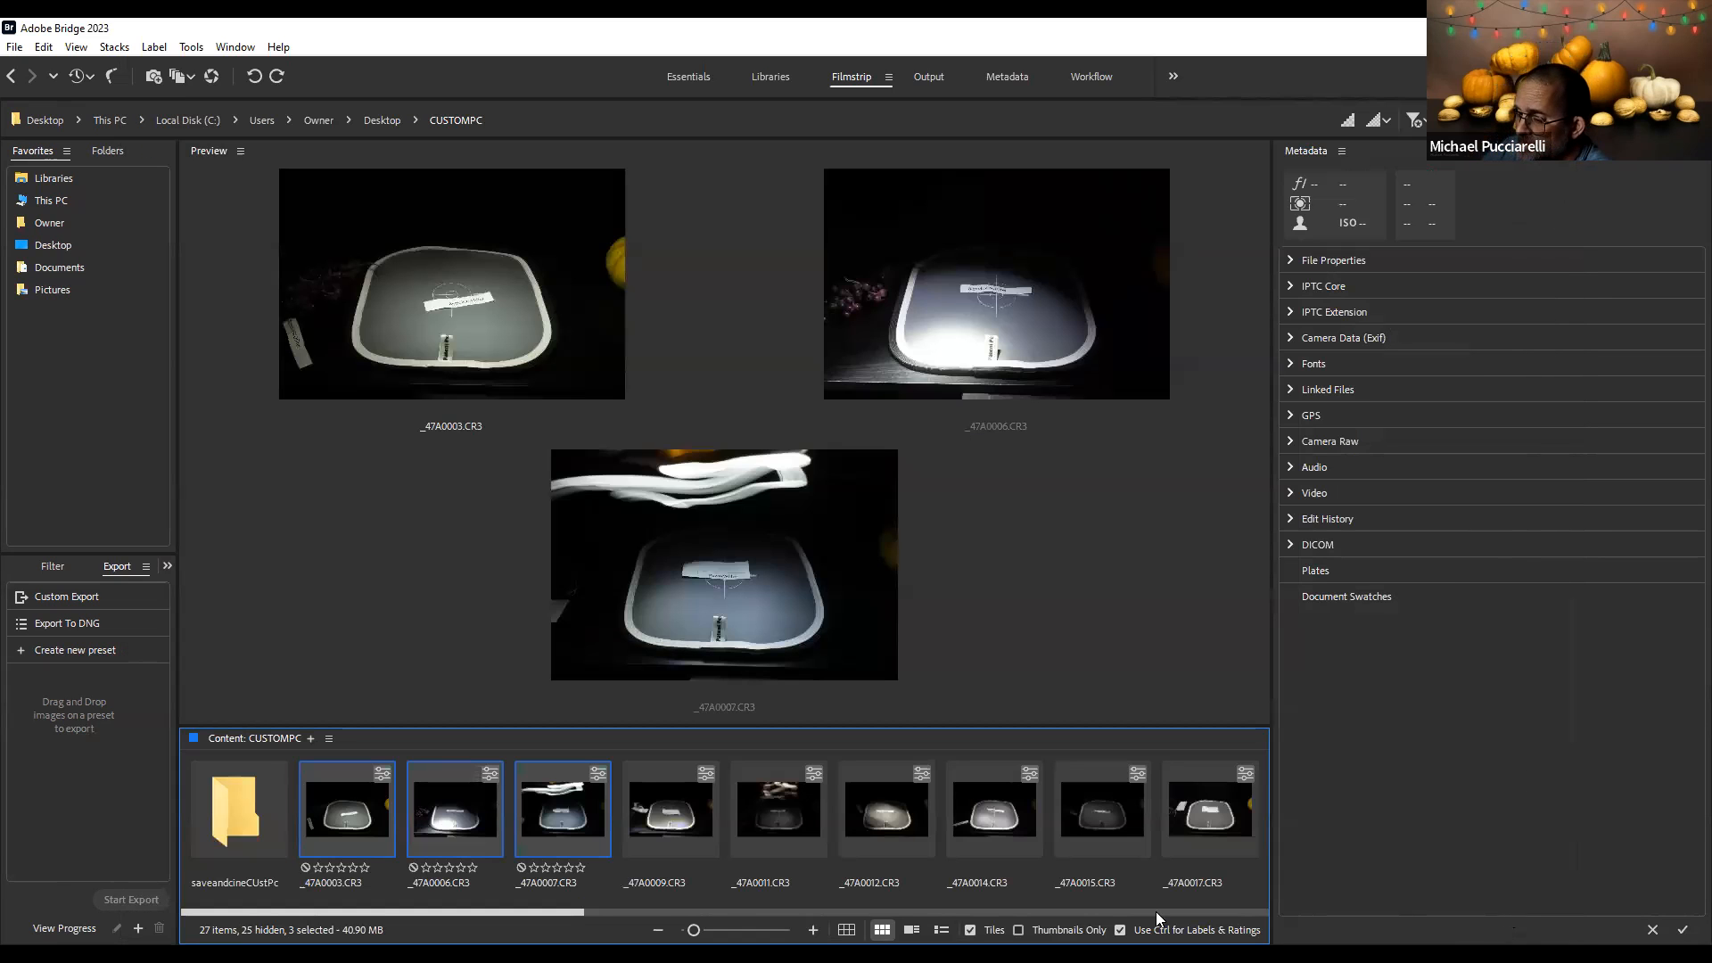
Reopen the three photos in Camera Raw, load the LC500CloseWOscrim settings onto all of them and accept the edits
right_click(337, 812)
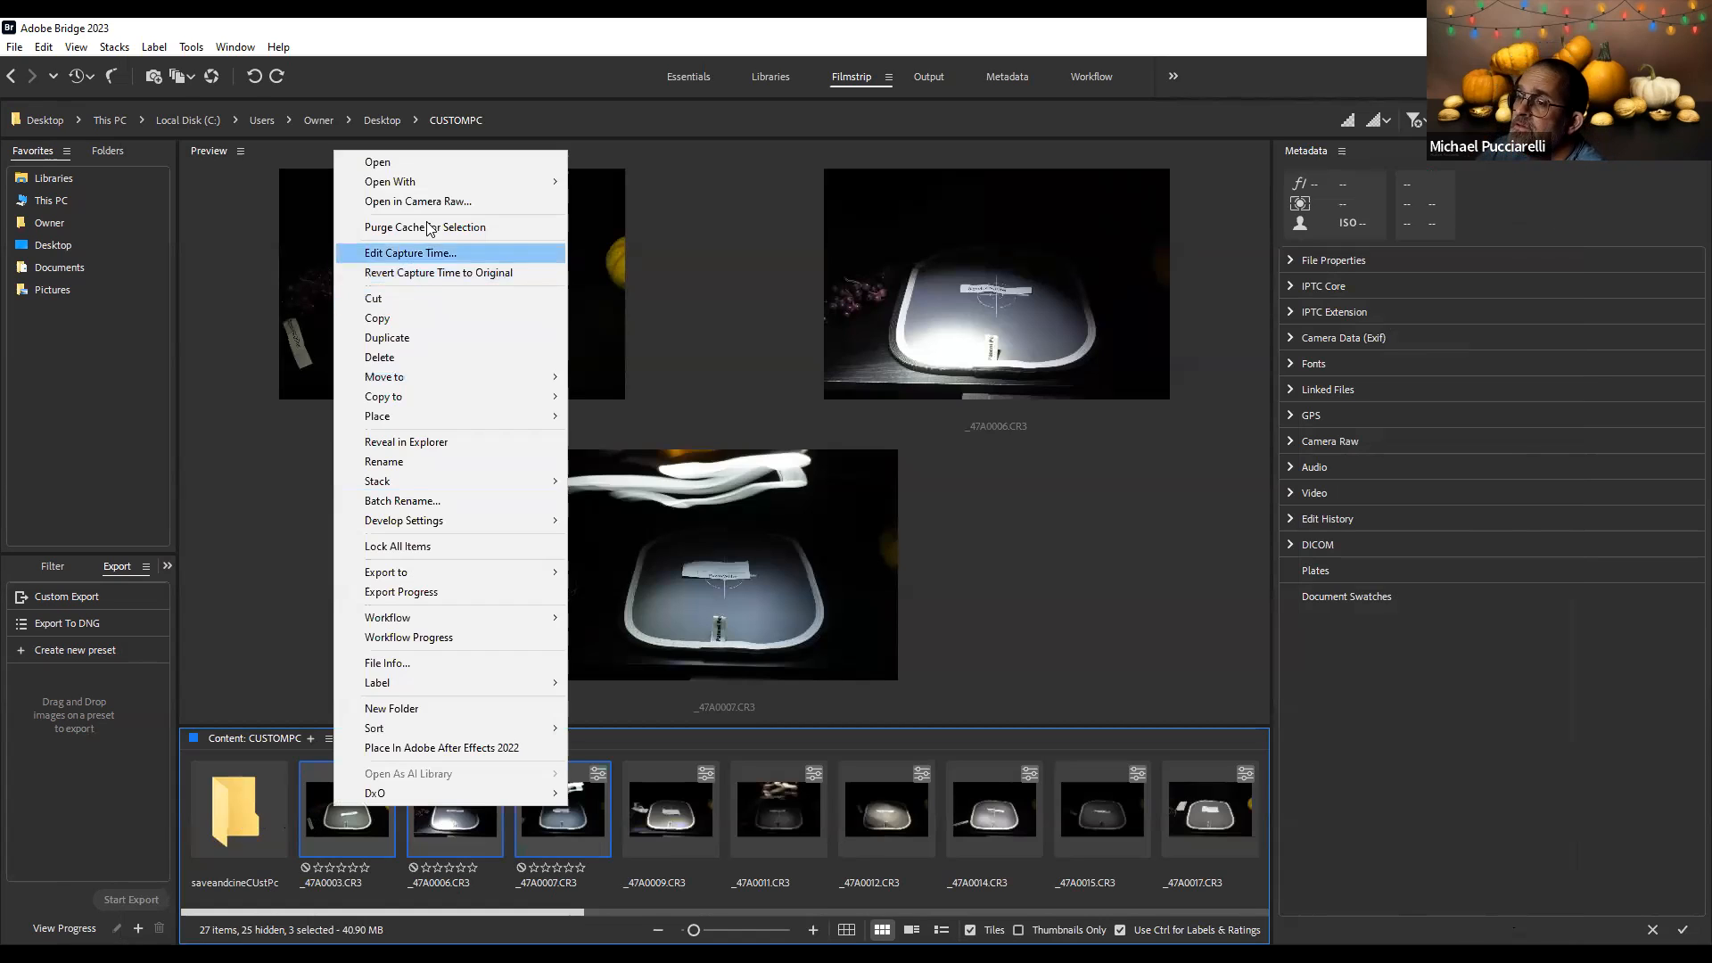
left_click(425, 203)
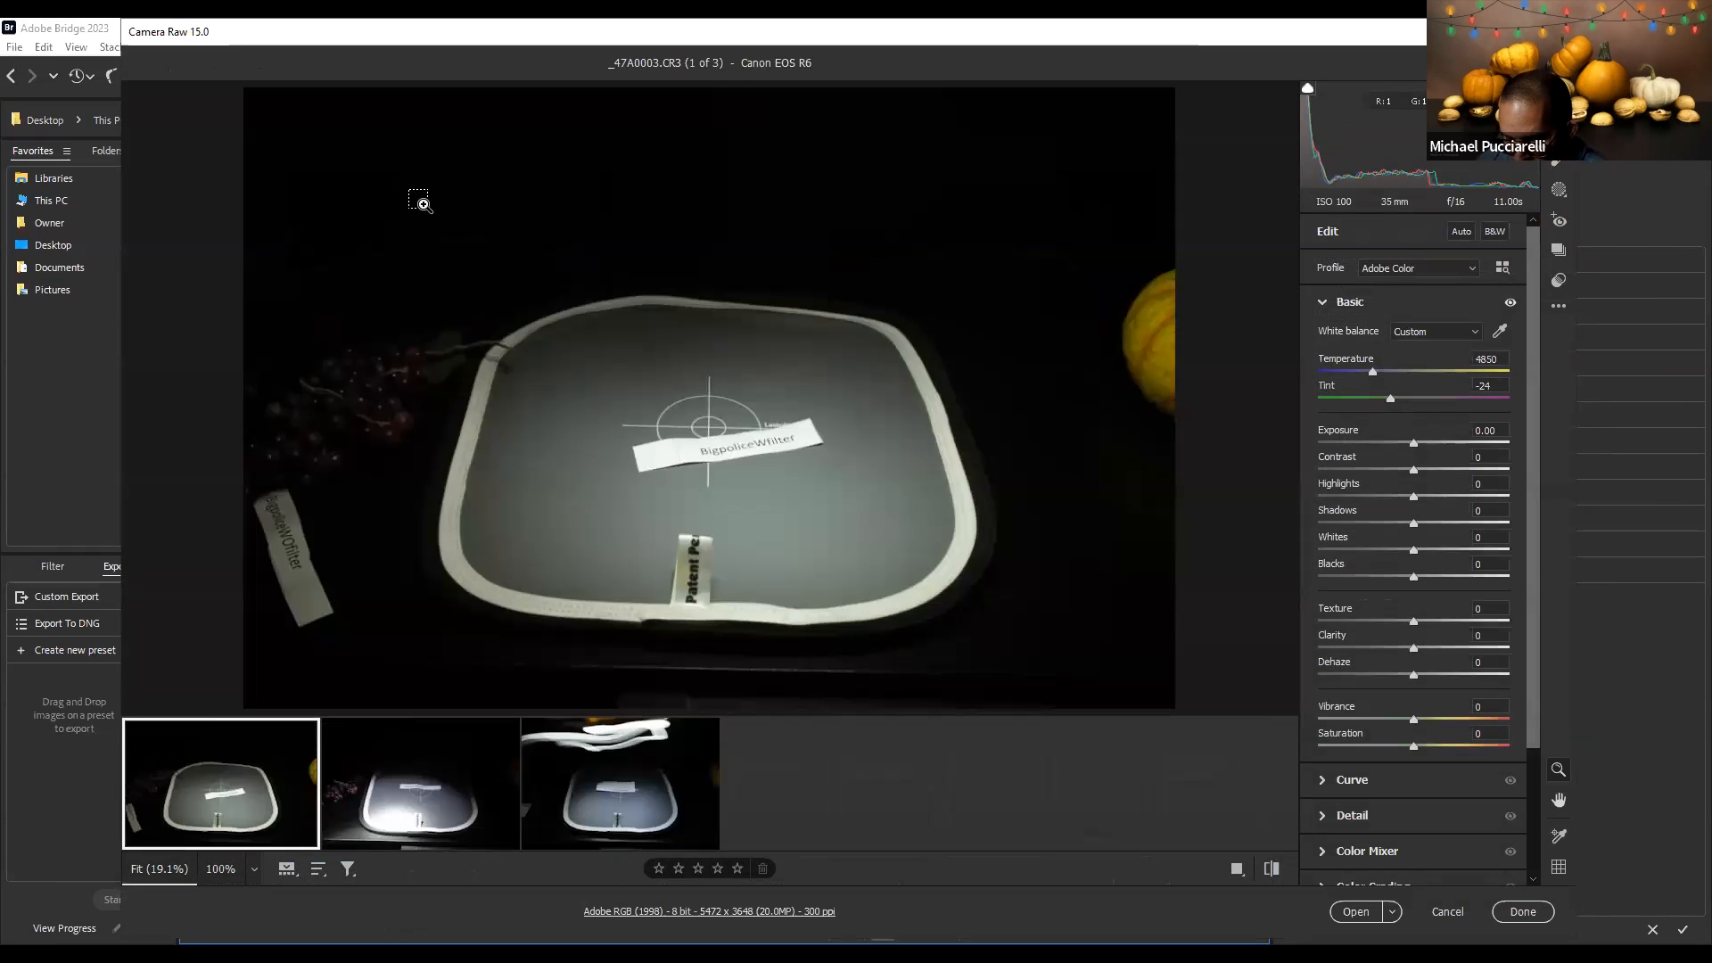
key("ctrl+a")
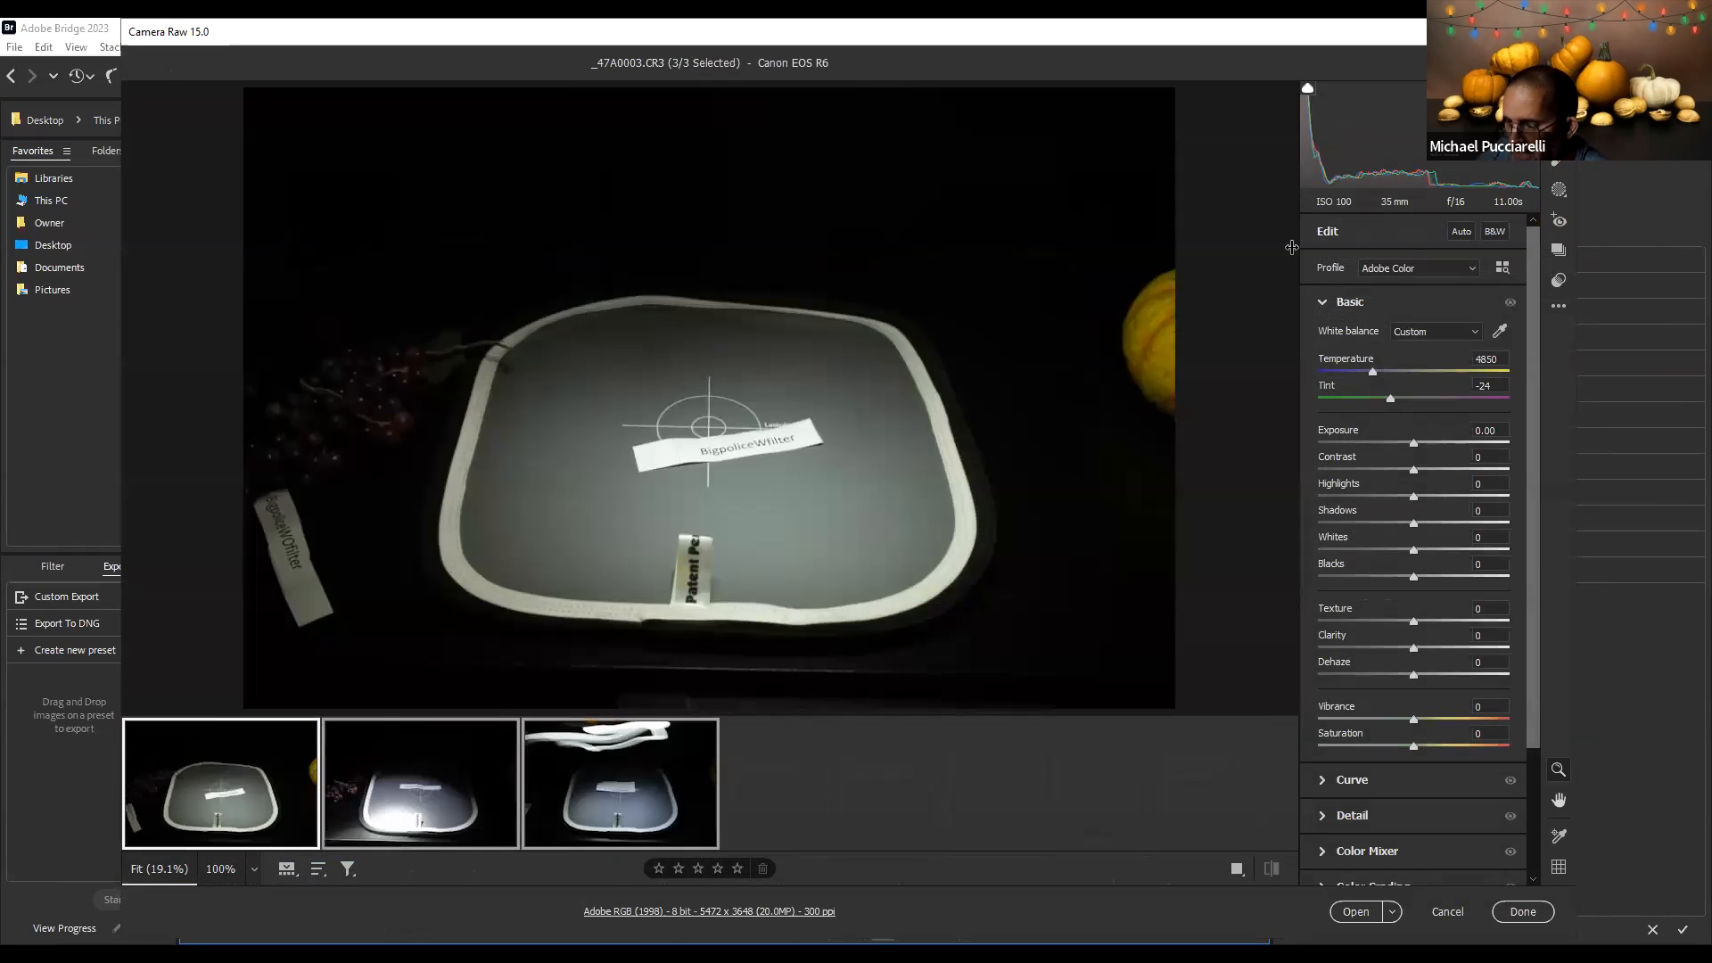
left_click(1558, 308)
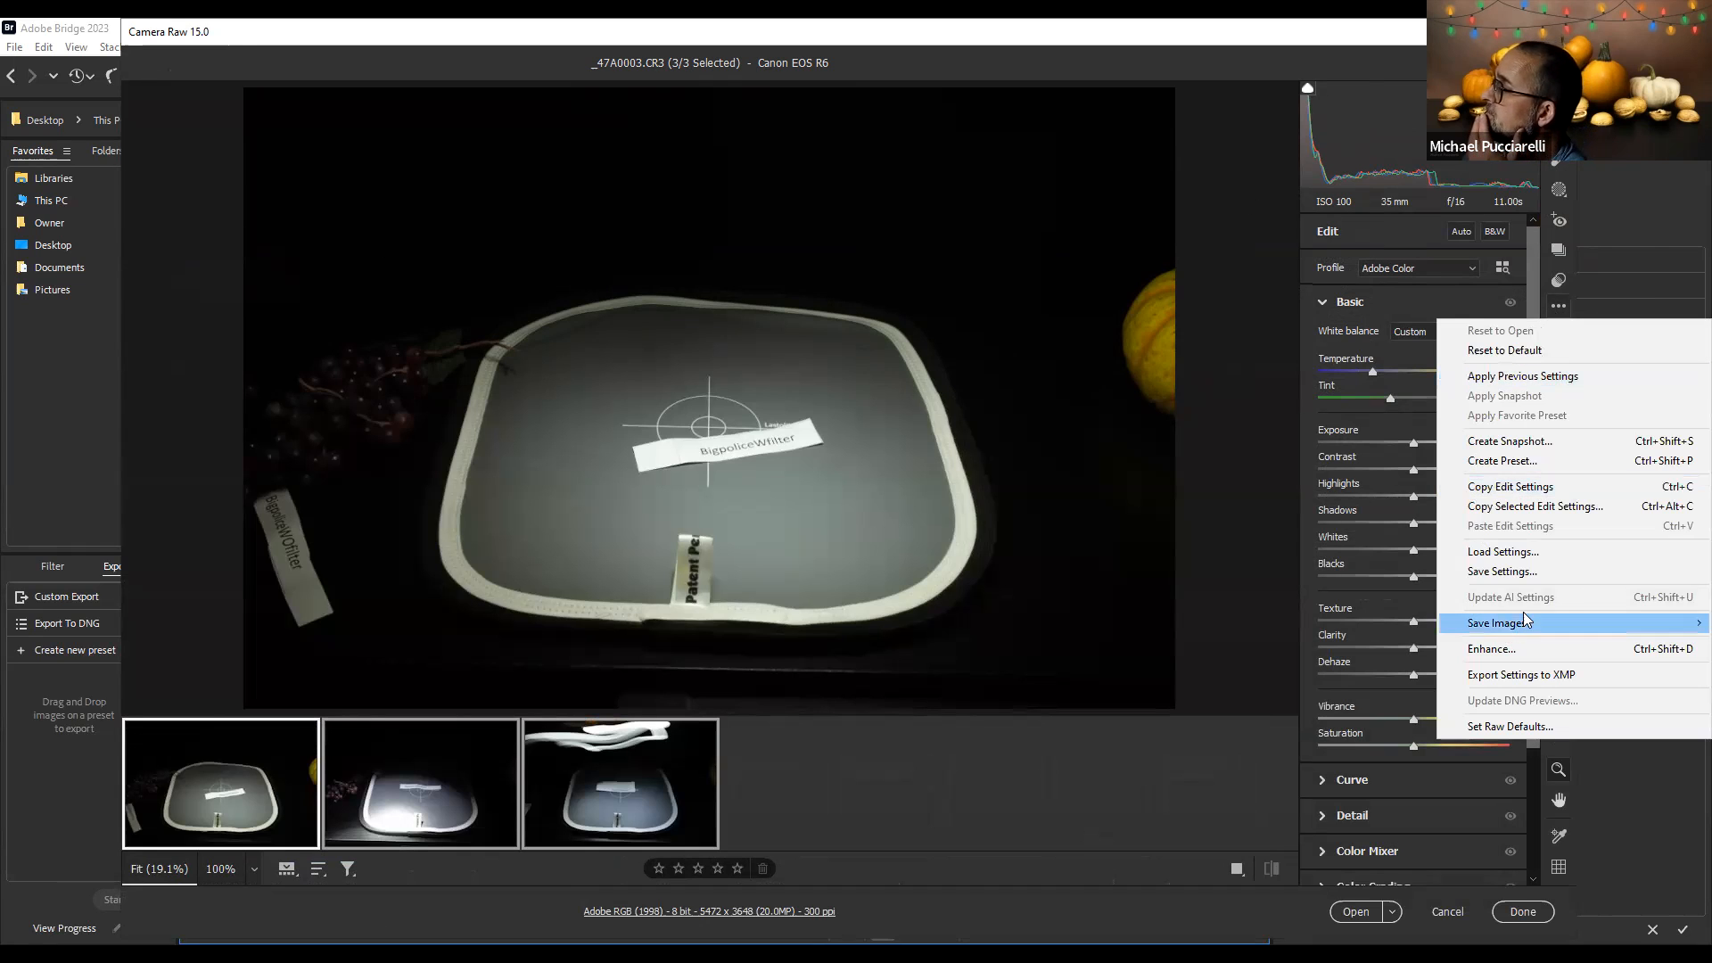
left_click(1530, 560)
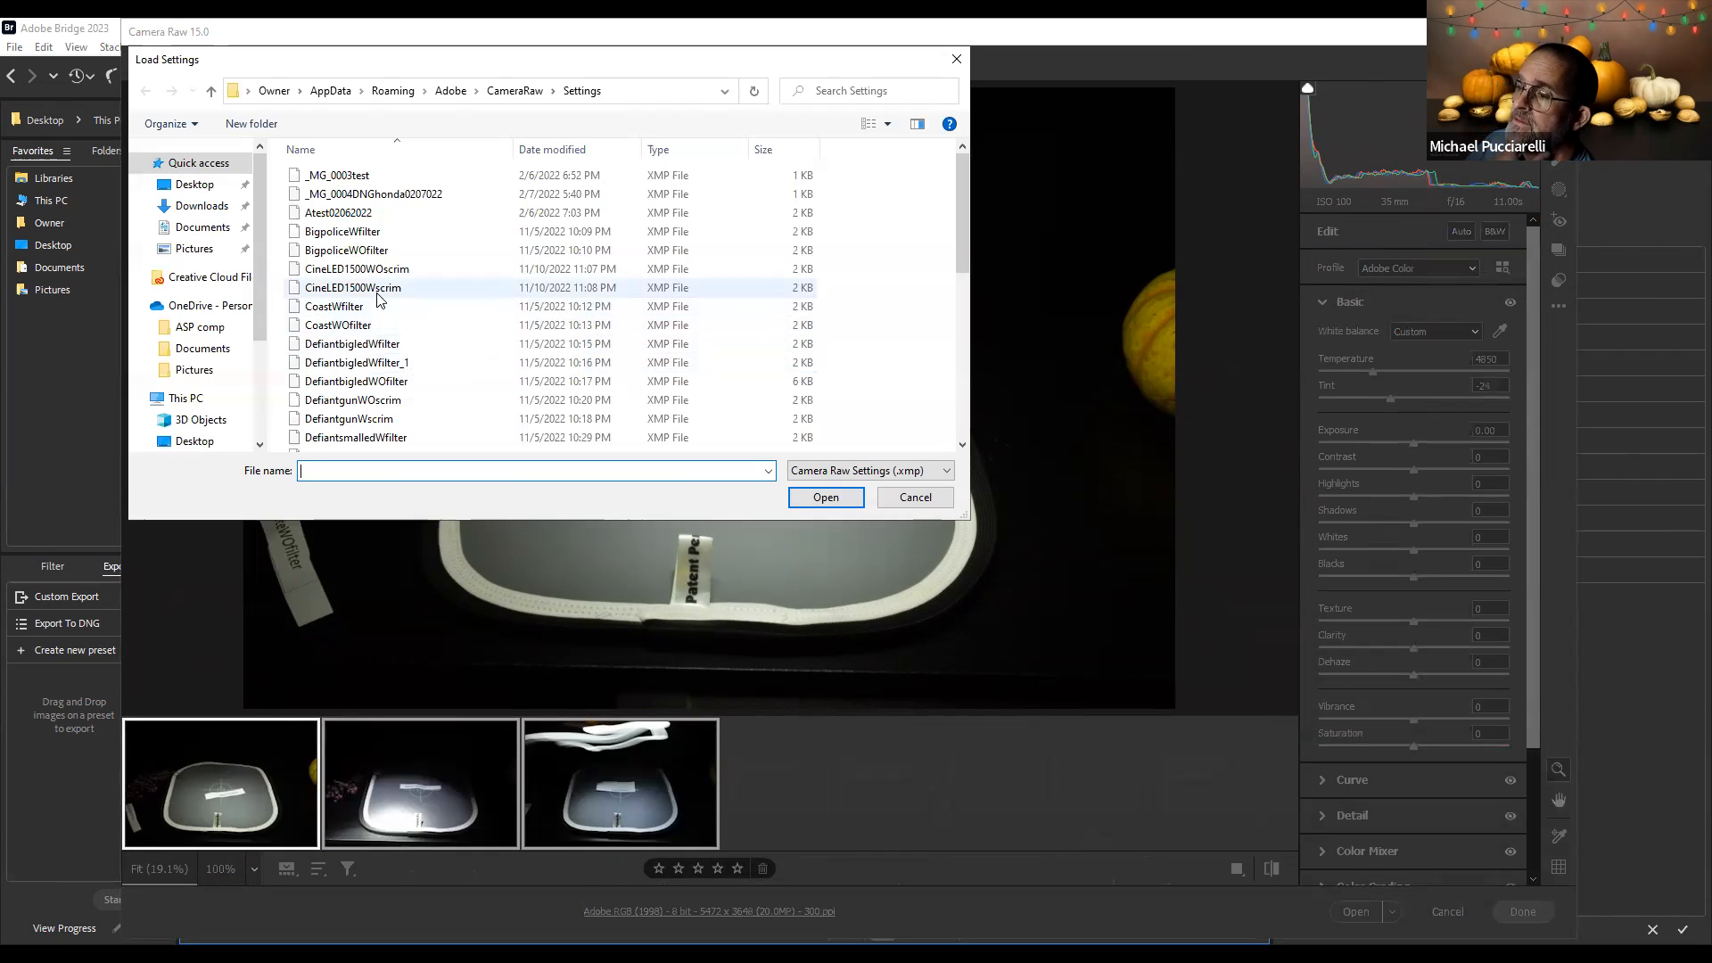
scroll(383, 303, "down", 2)
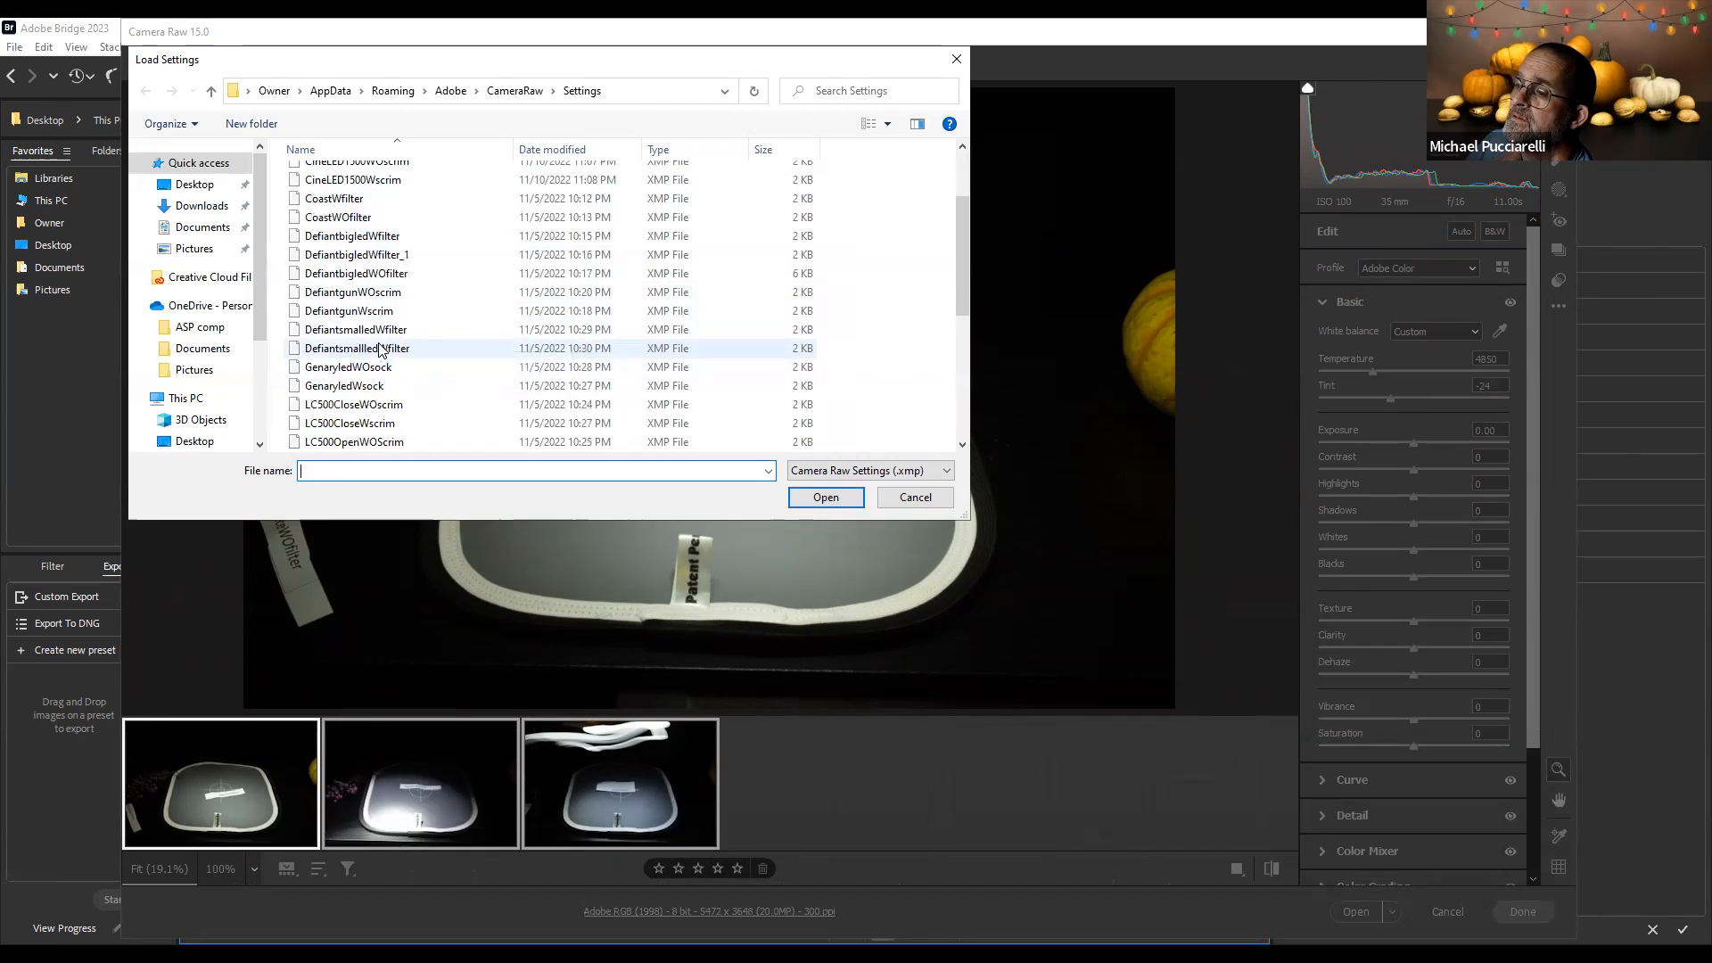
scroll(357, 379, "down", 1)
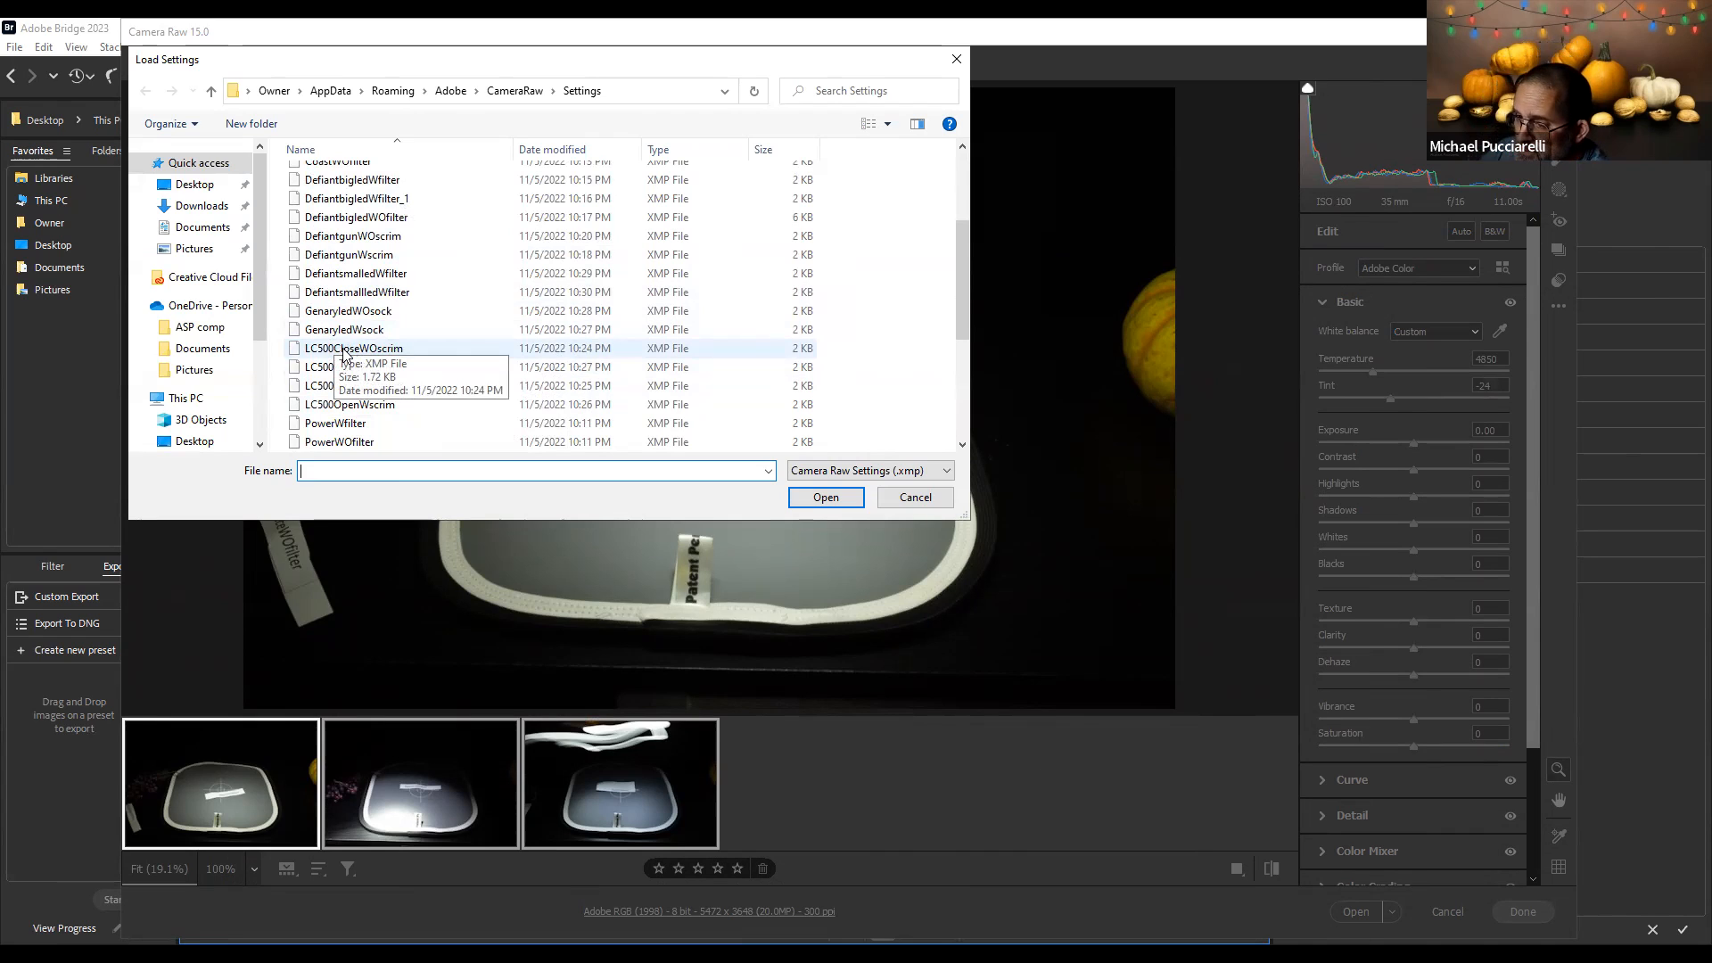
left_click(344, 355)
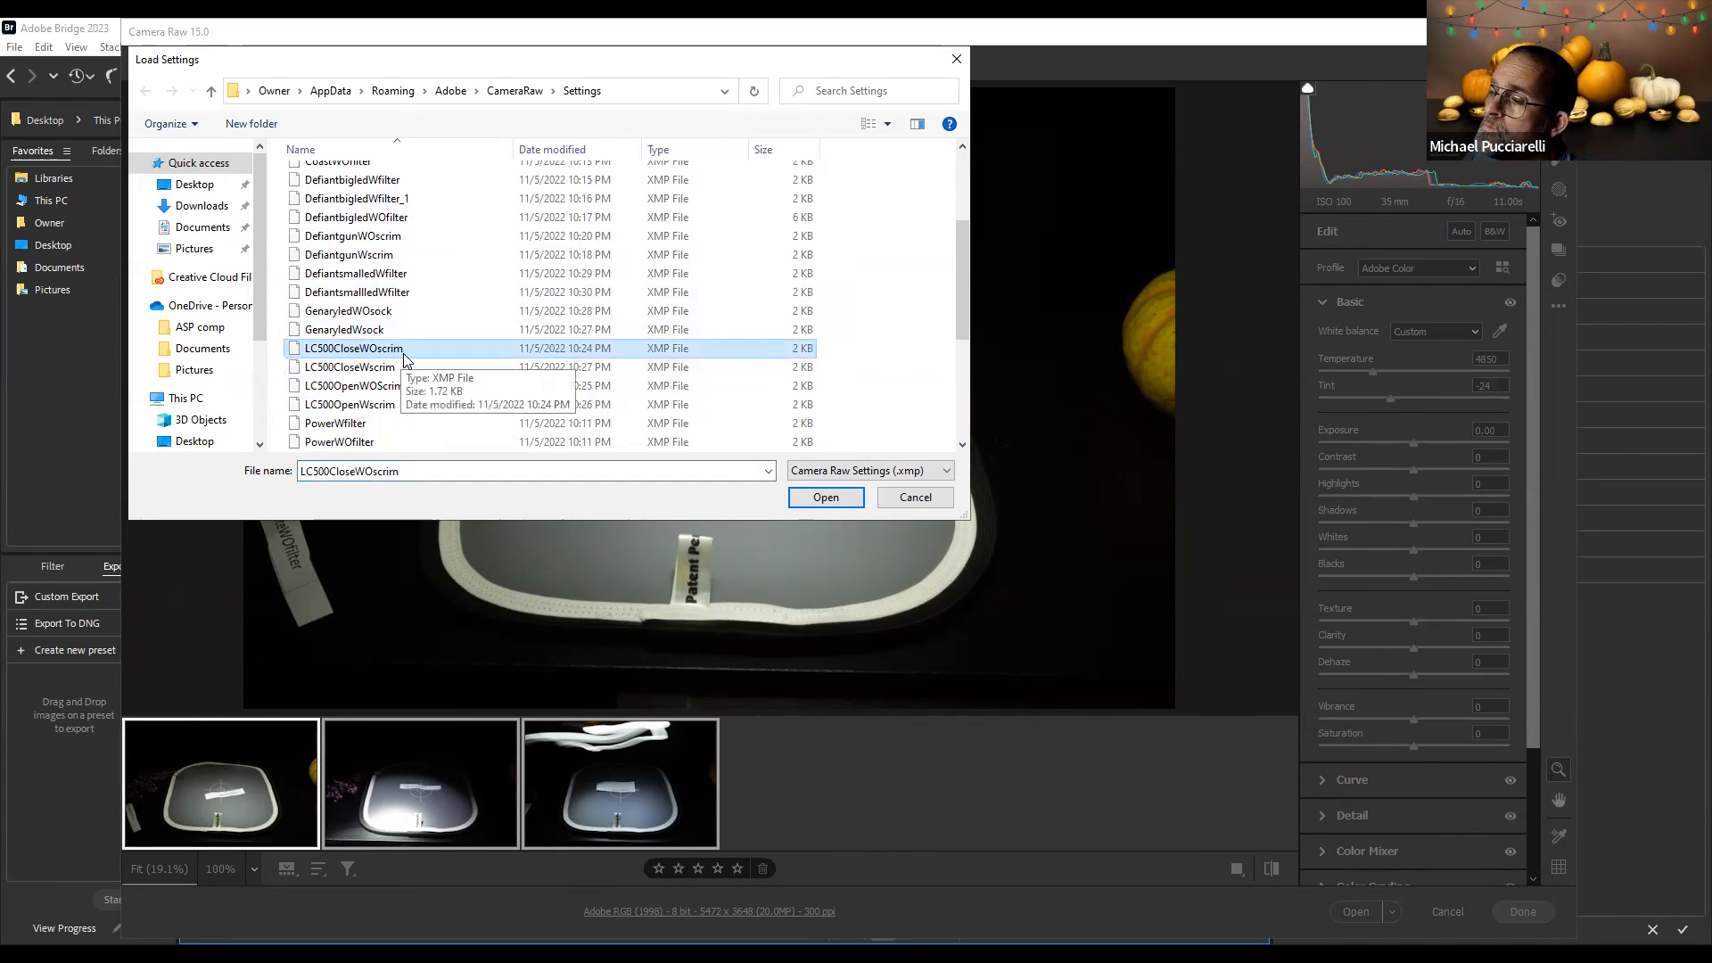
left_click(834, 495)
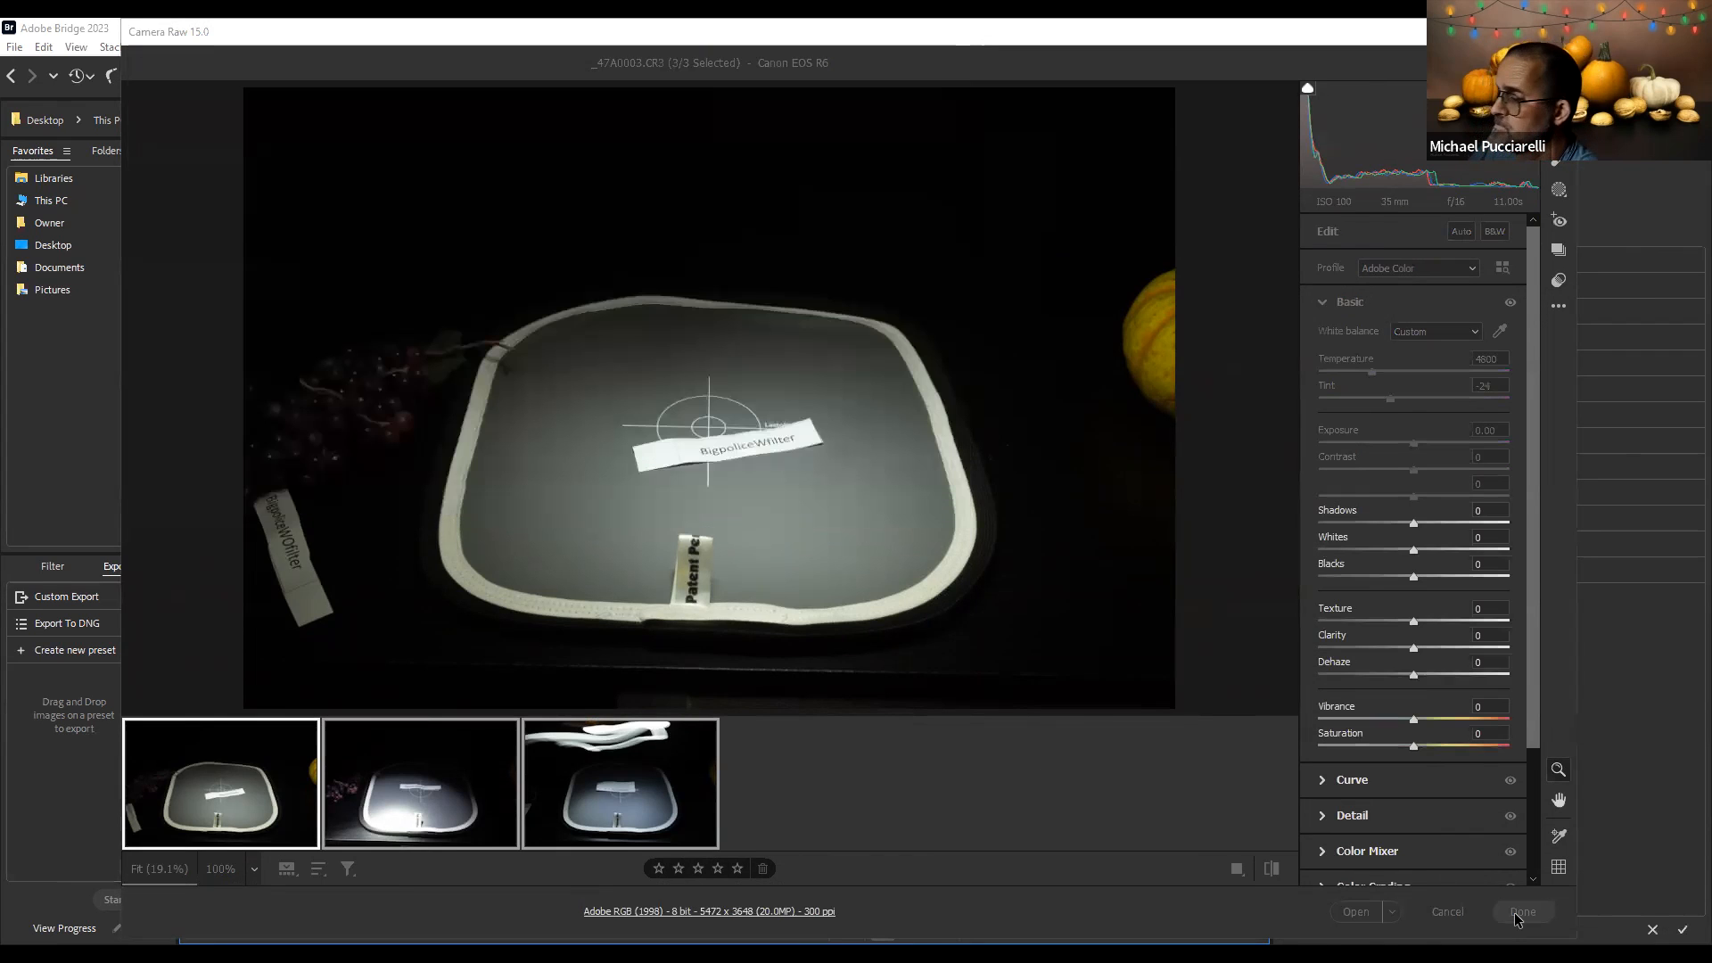
left_click(1521, 911)
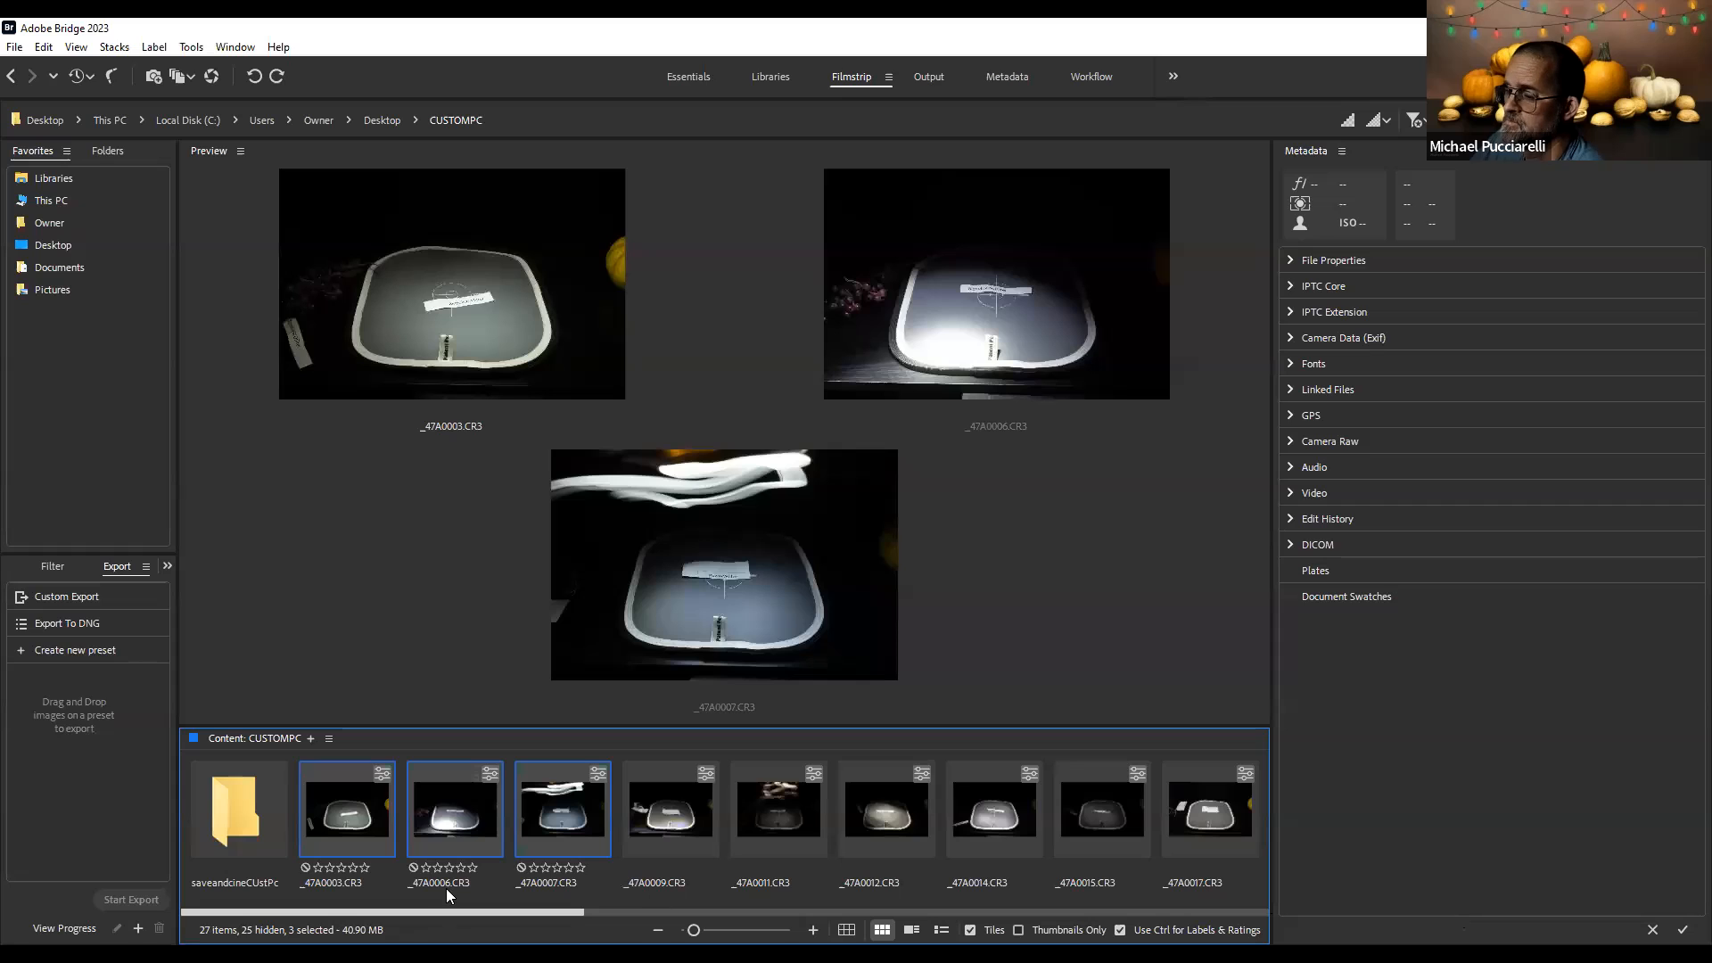
Reopen the three selected photos in Camera Raw, reset all of them to default and accept the reset
right_click(352, 813)
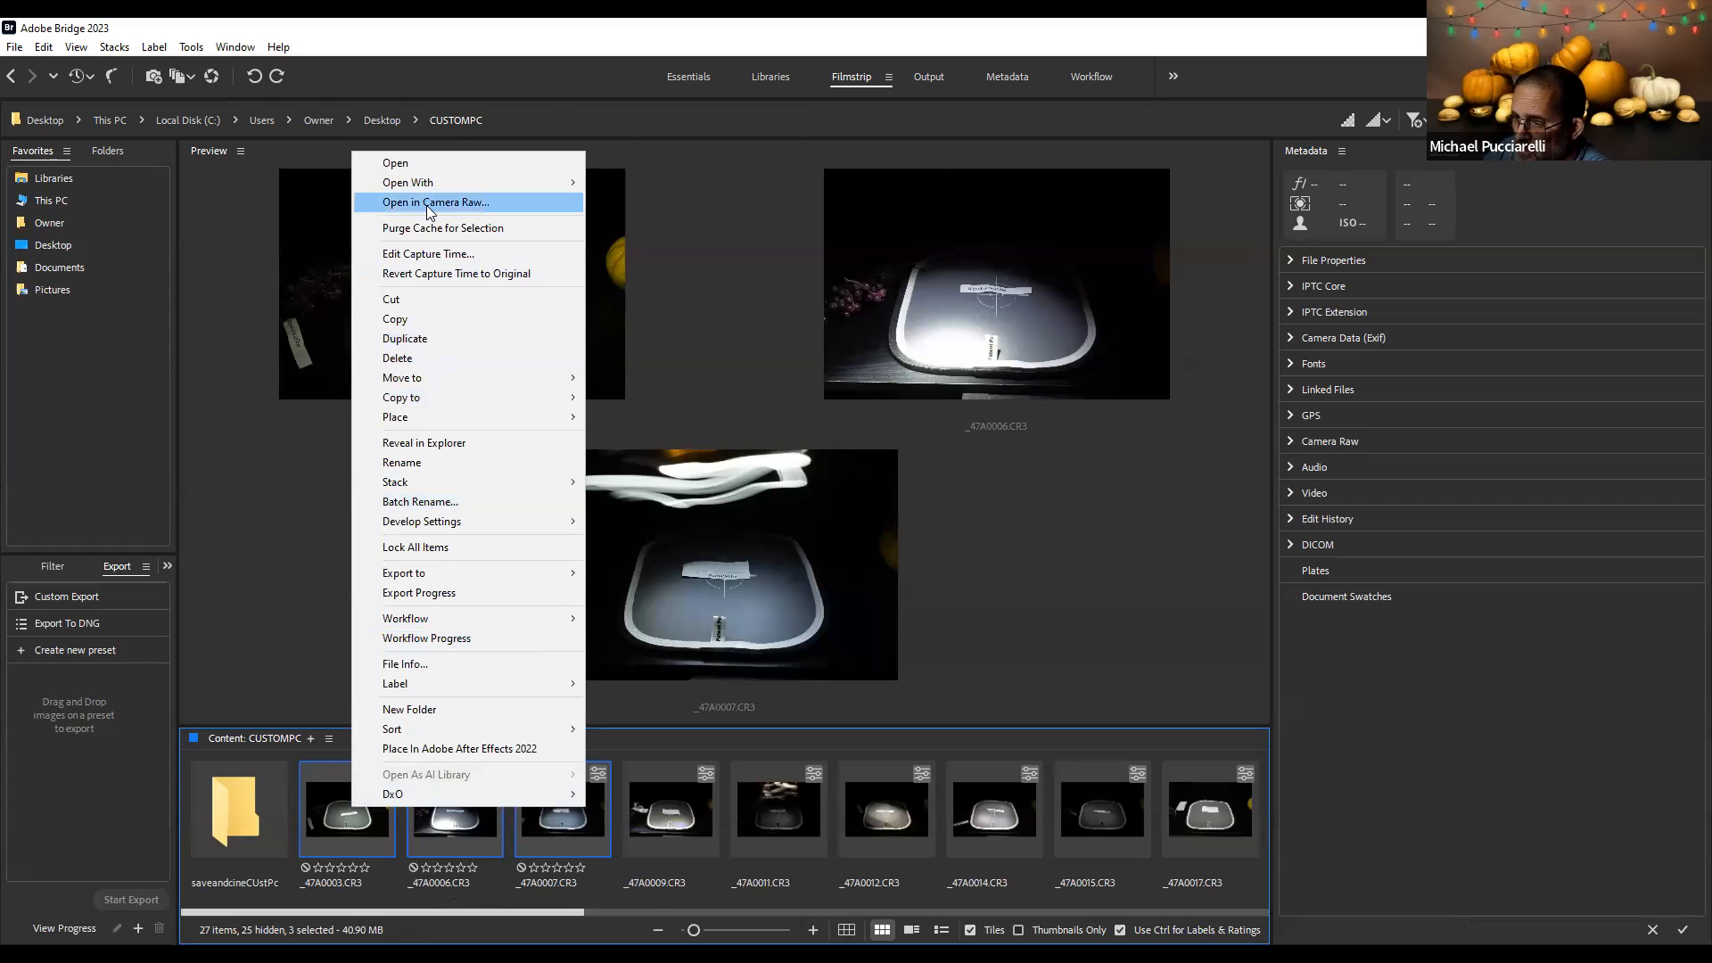
left_click(1058, 288)
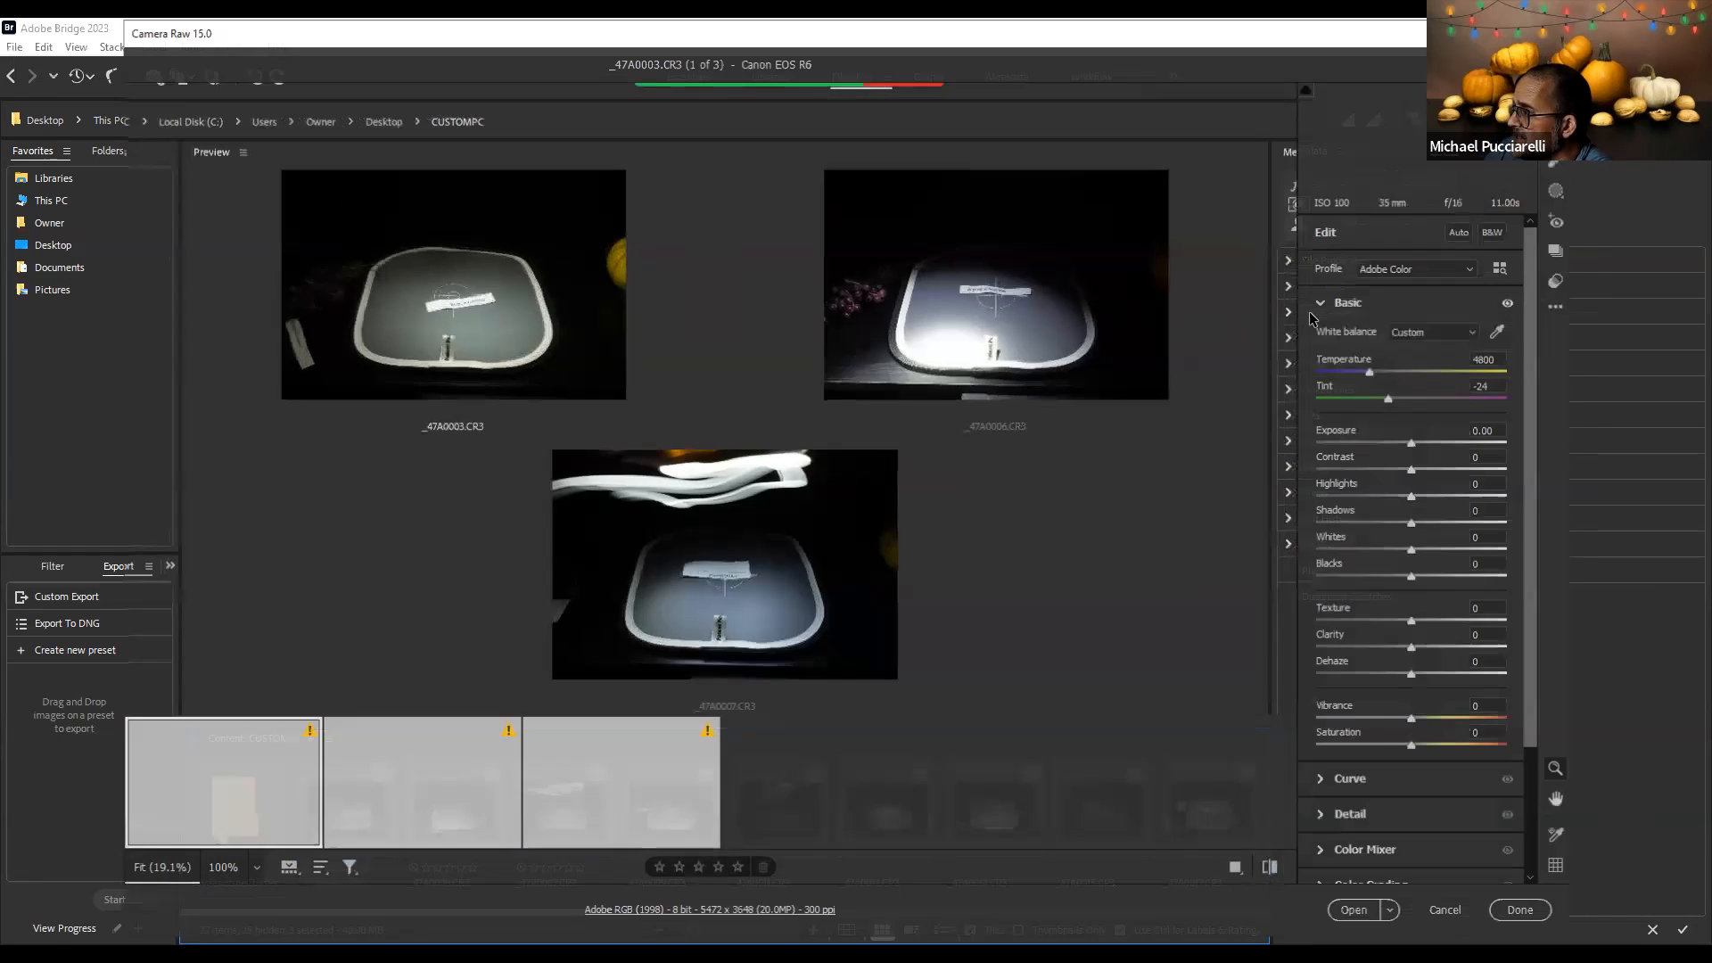
key("ctrl+a")
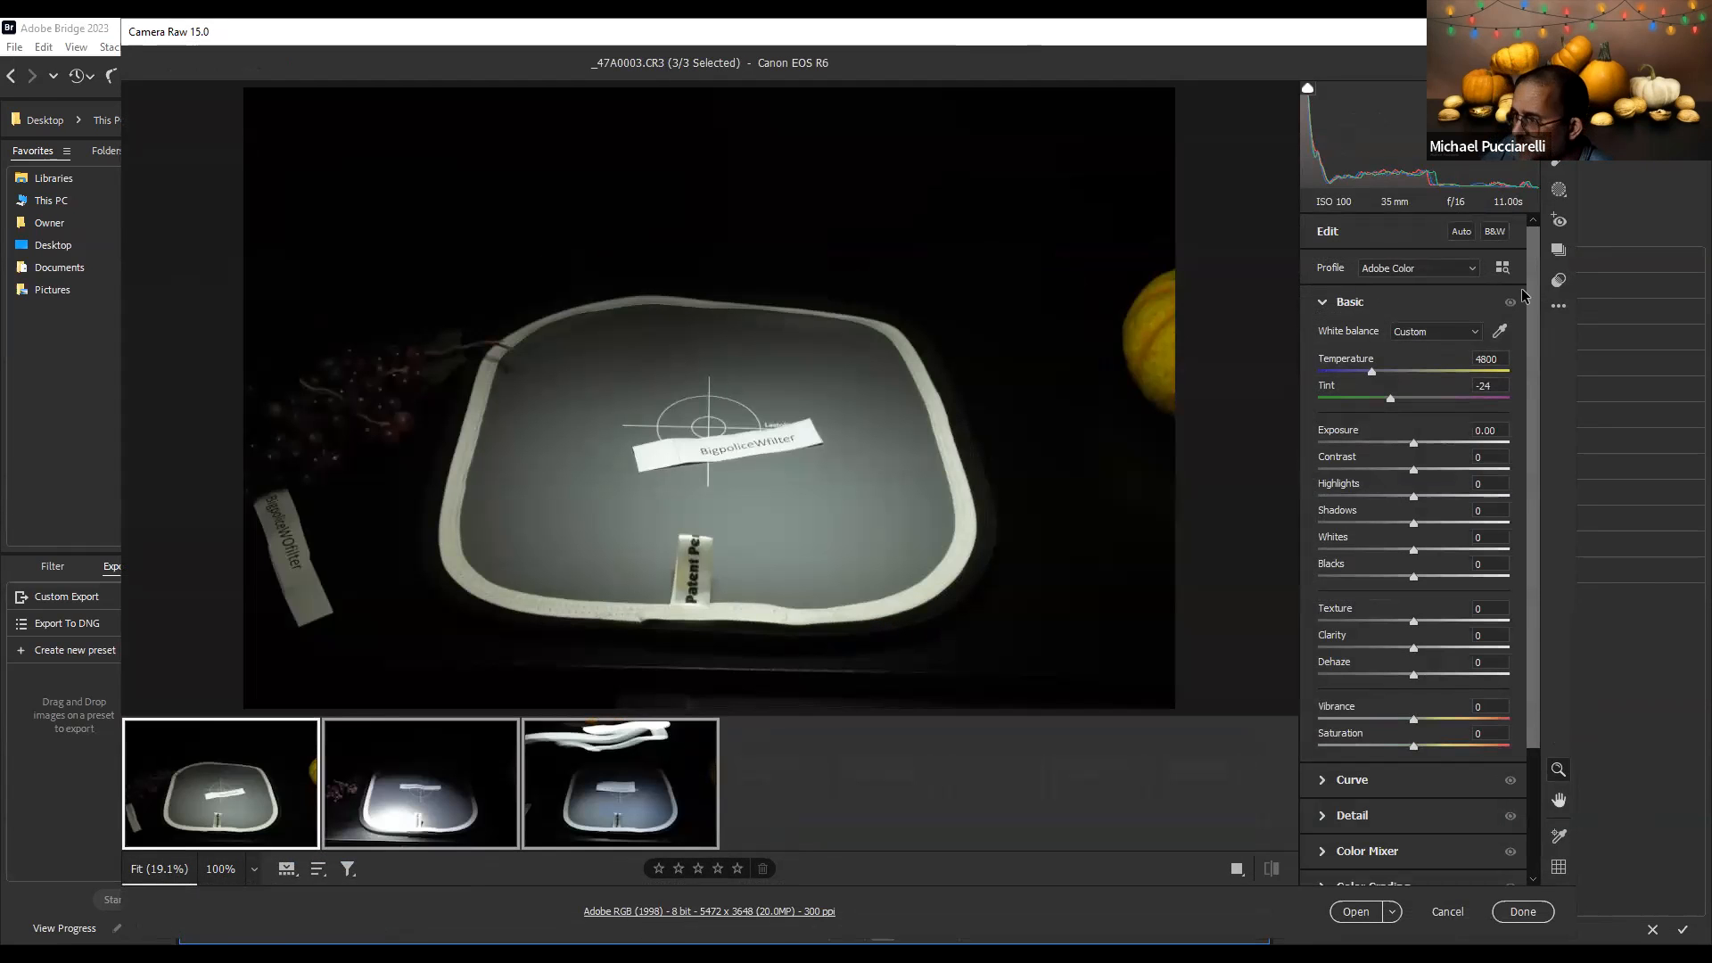
left_click(1555, 307)
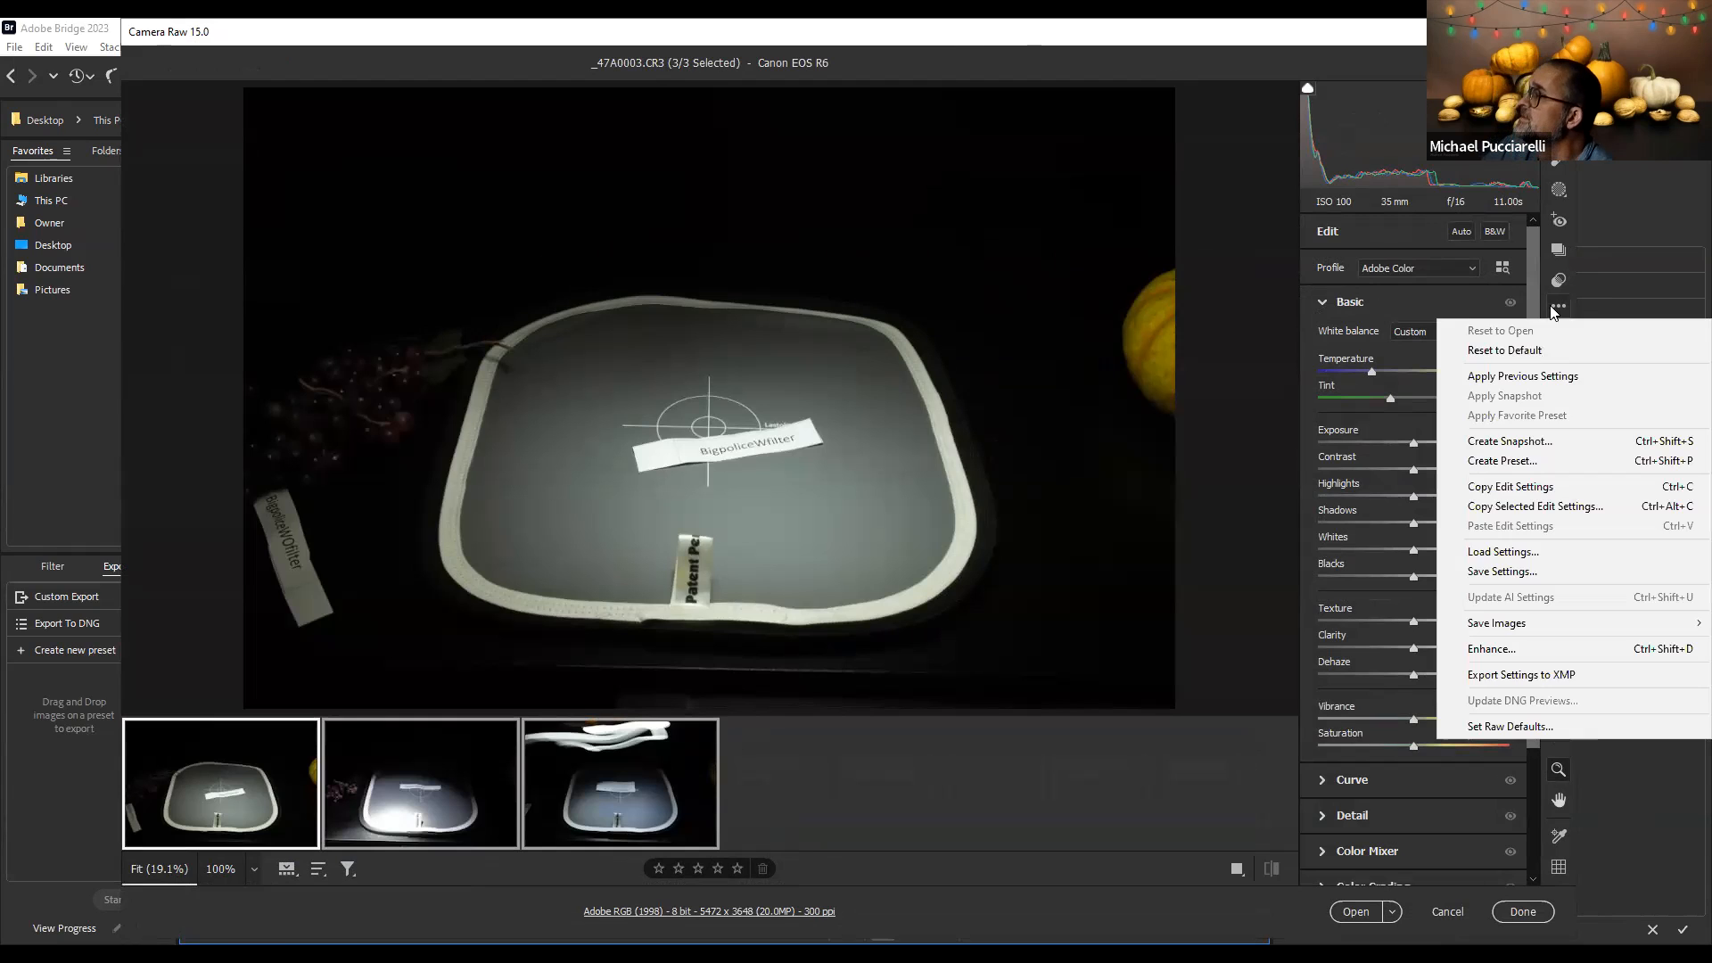
left_click(1531, 350)
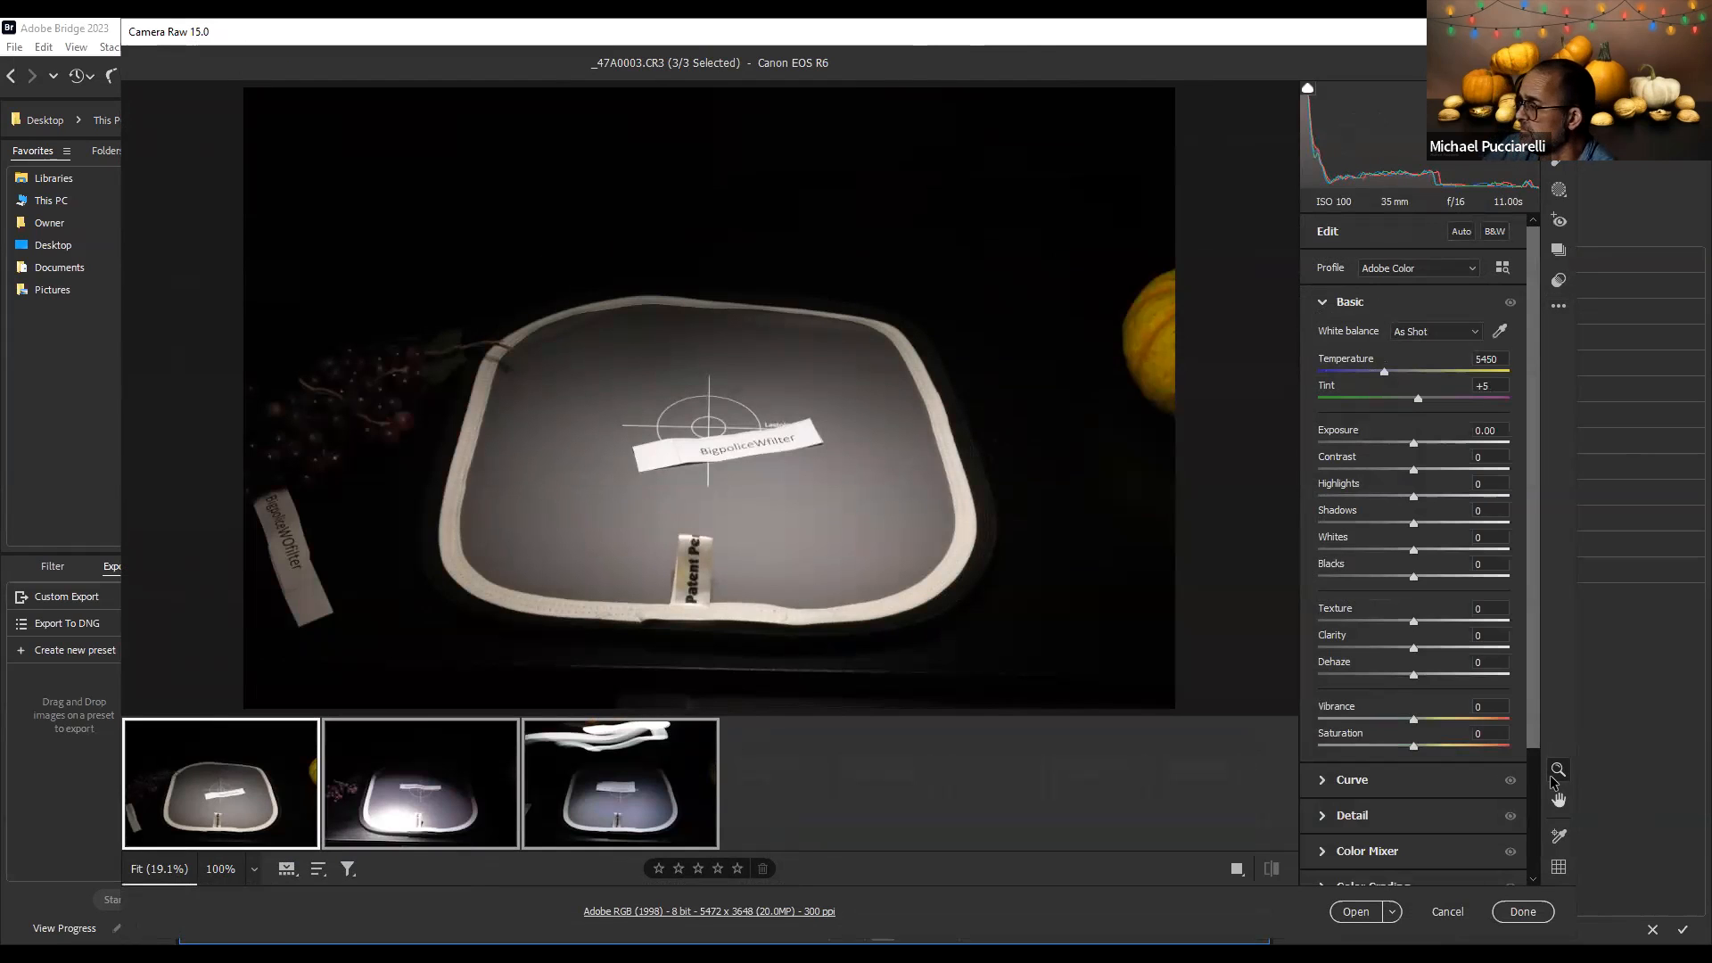
left_click(1523, 912)
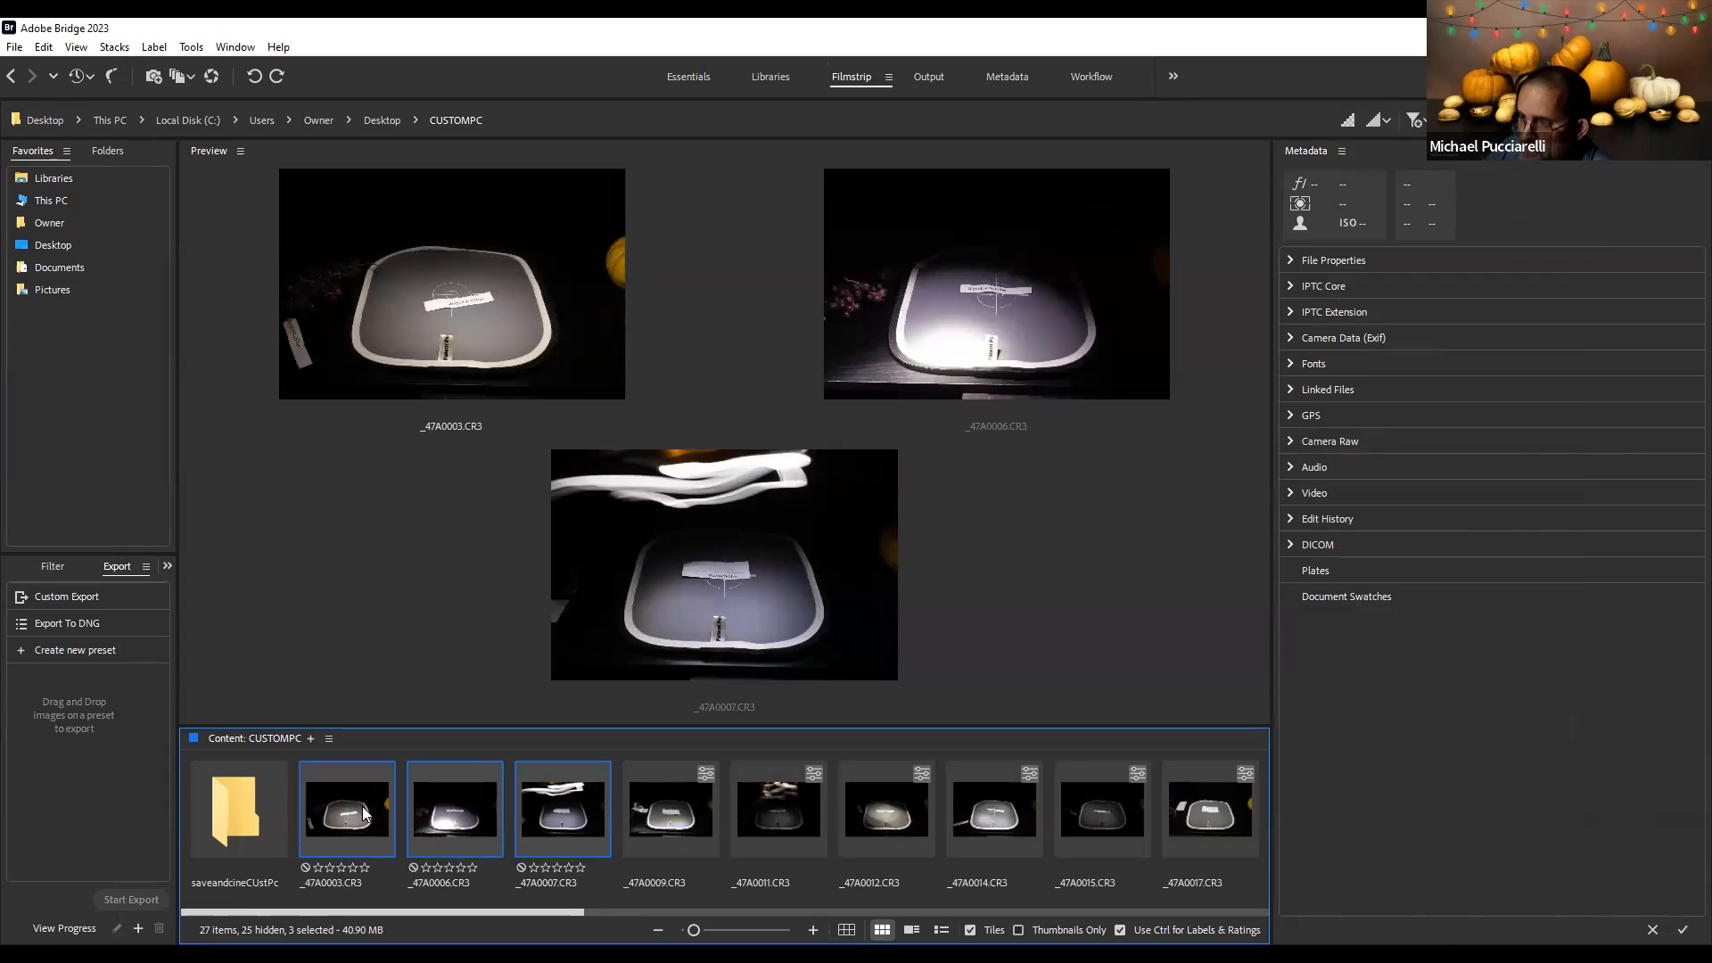
Open the three selected photos in Camera Raw, load the LC500OpenWOScrim settings onto all of them and accept the edits
right_click(363, 813)
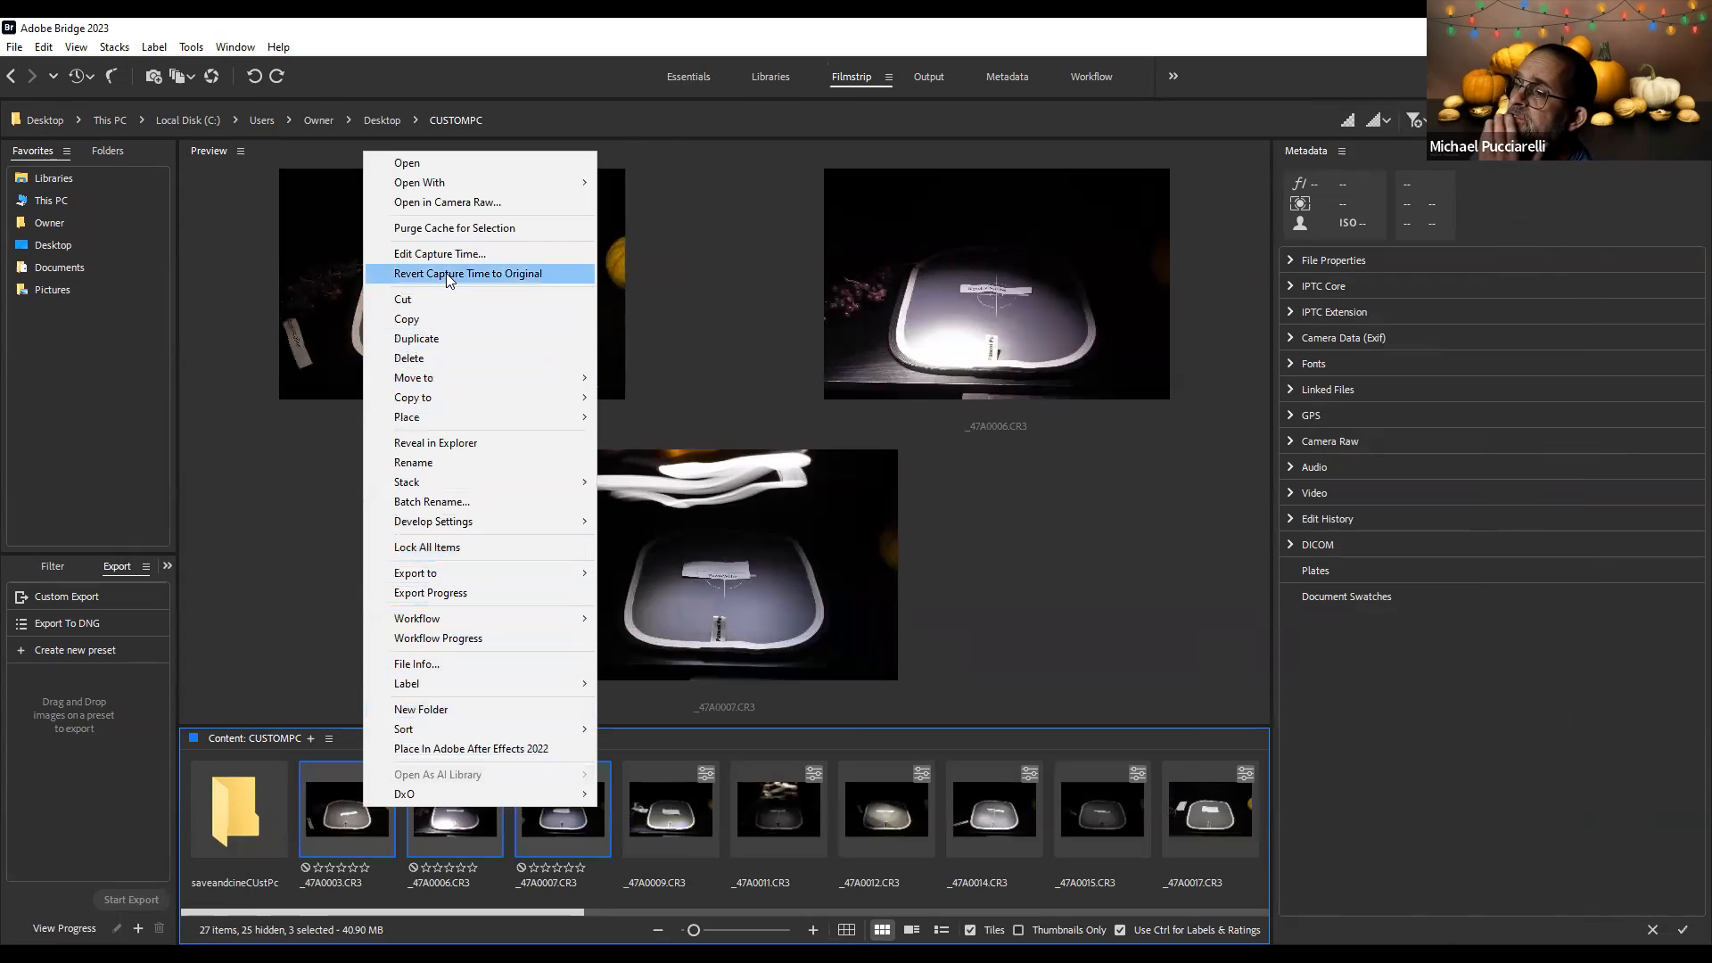
left_click(471, 204)
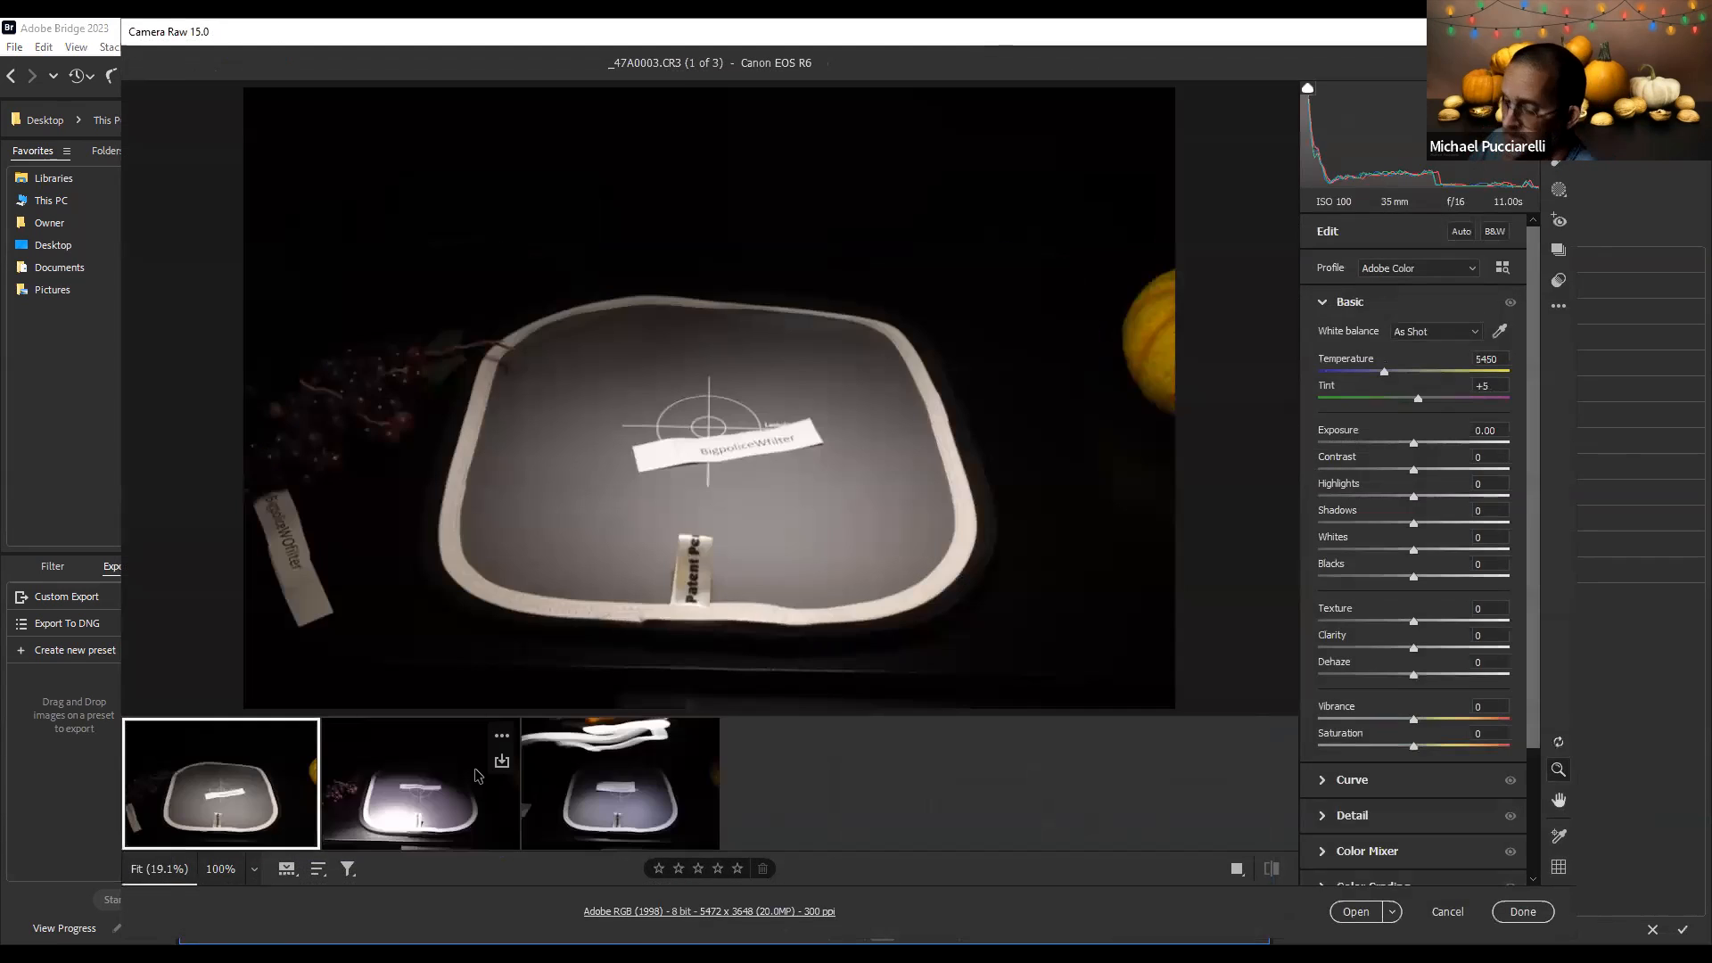
key("ctrl+a")
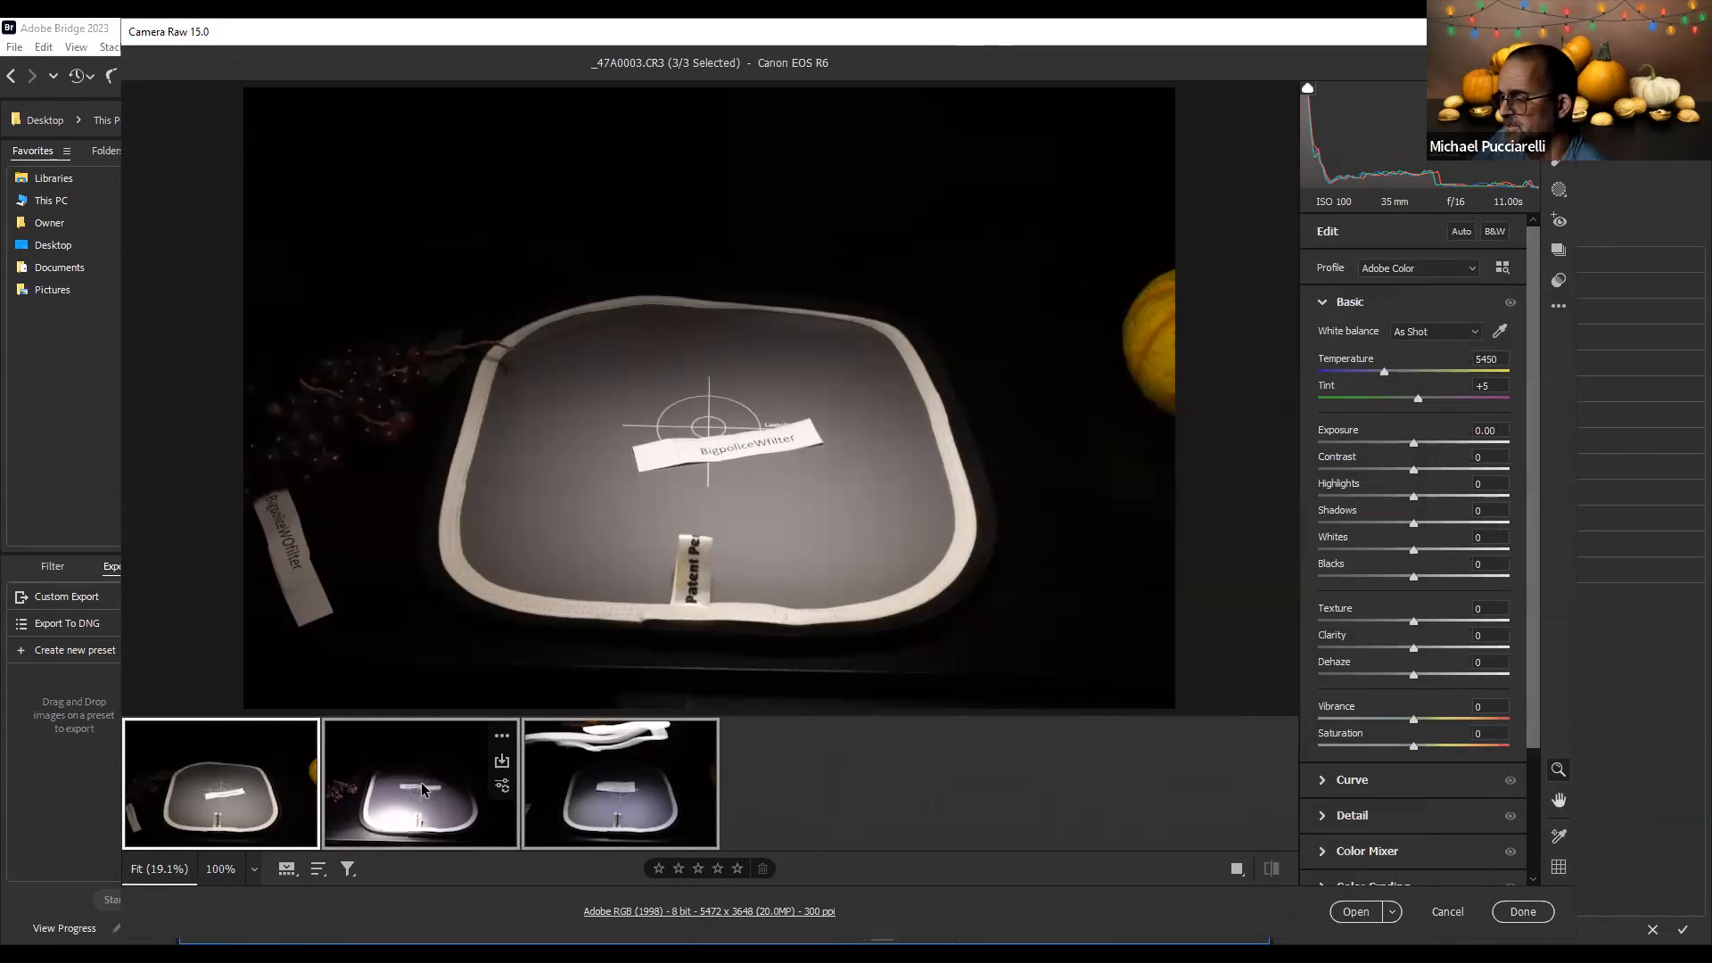
left_click(1558, 307)
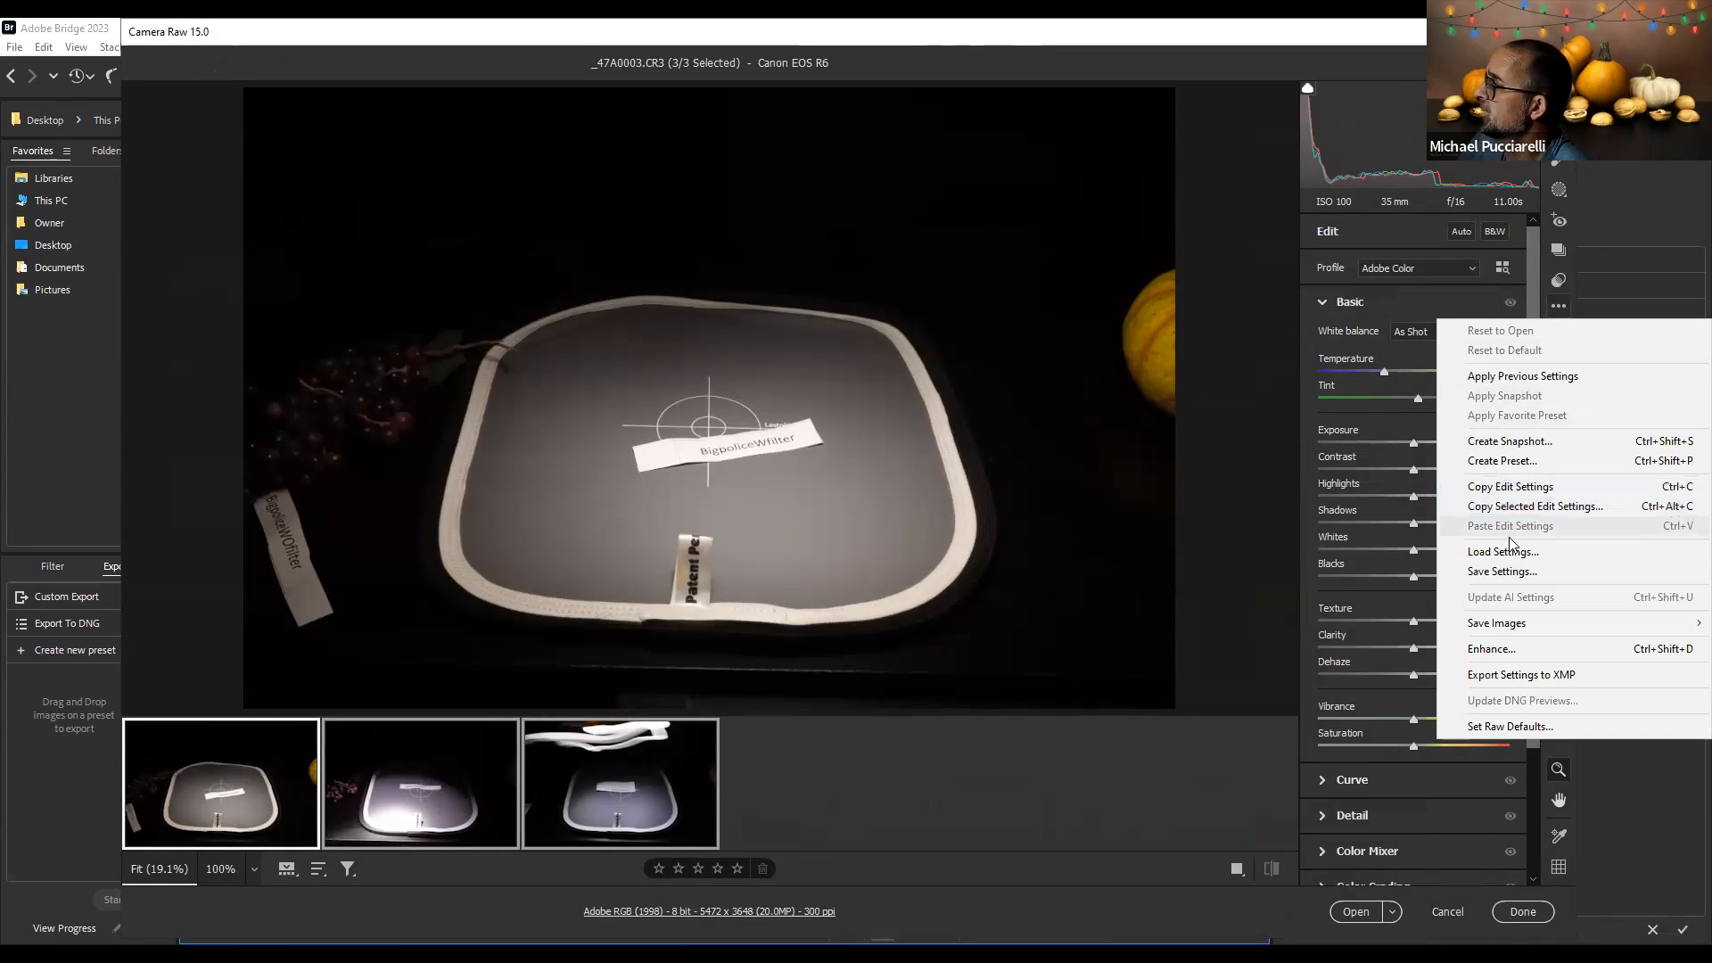
key("Return")
scroll(370, 349, "down", 3)
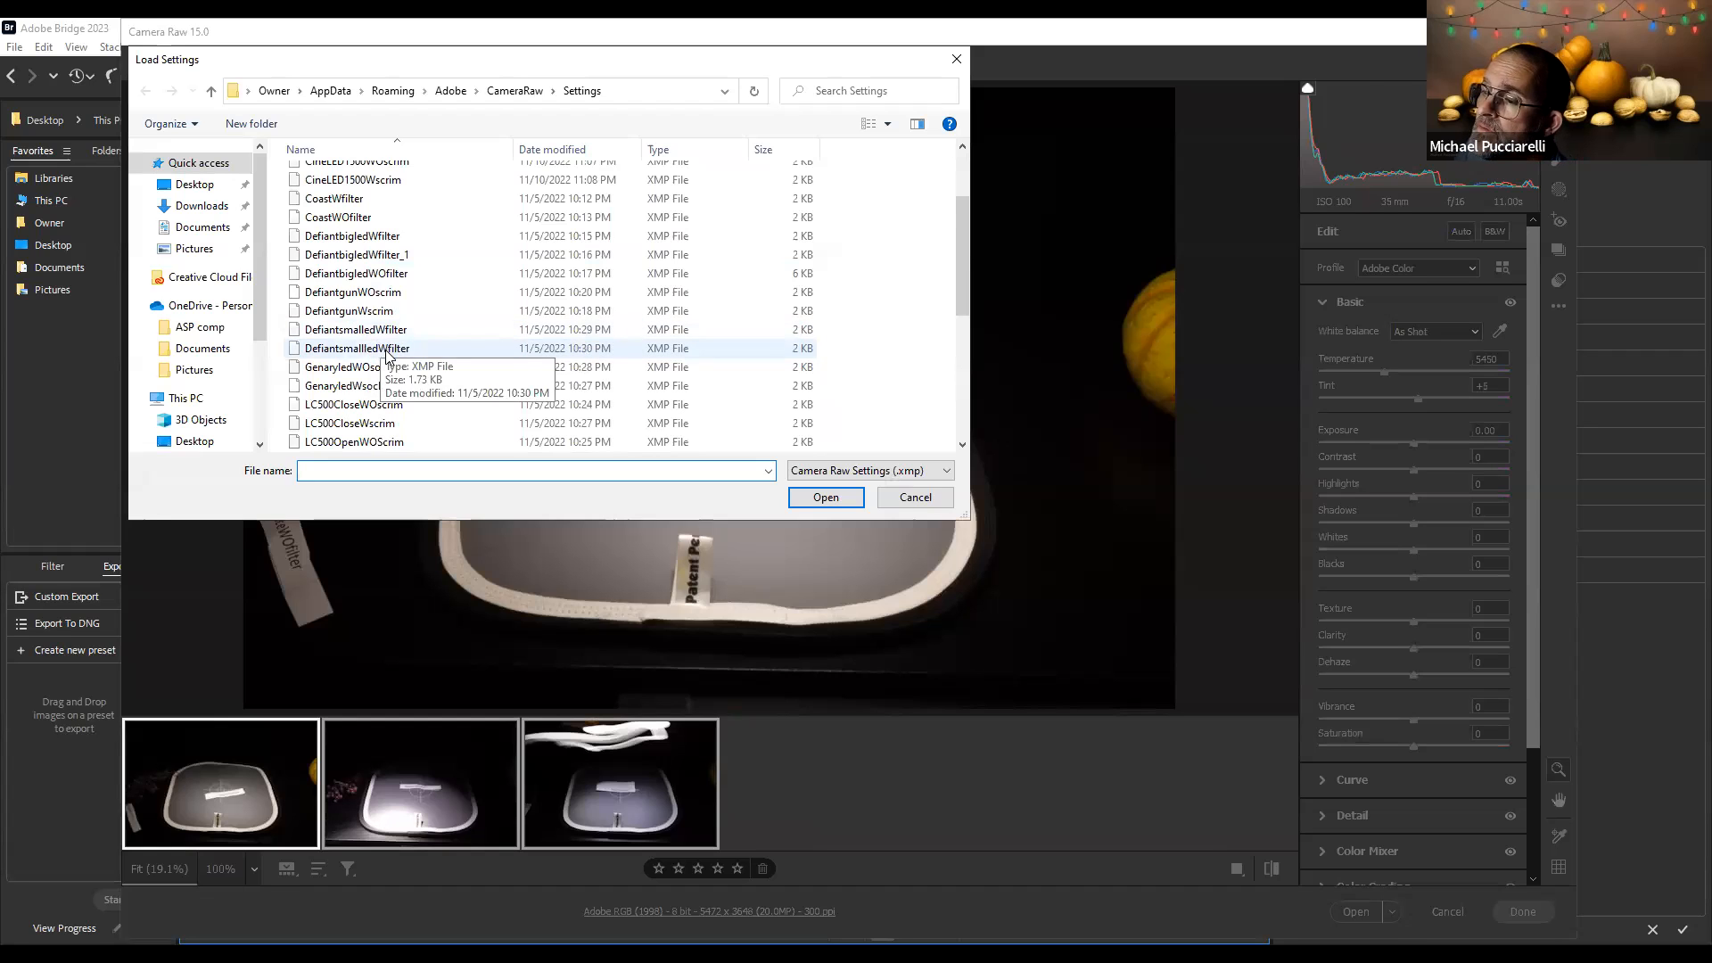
scroll(383, 383, "down", 1)
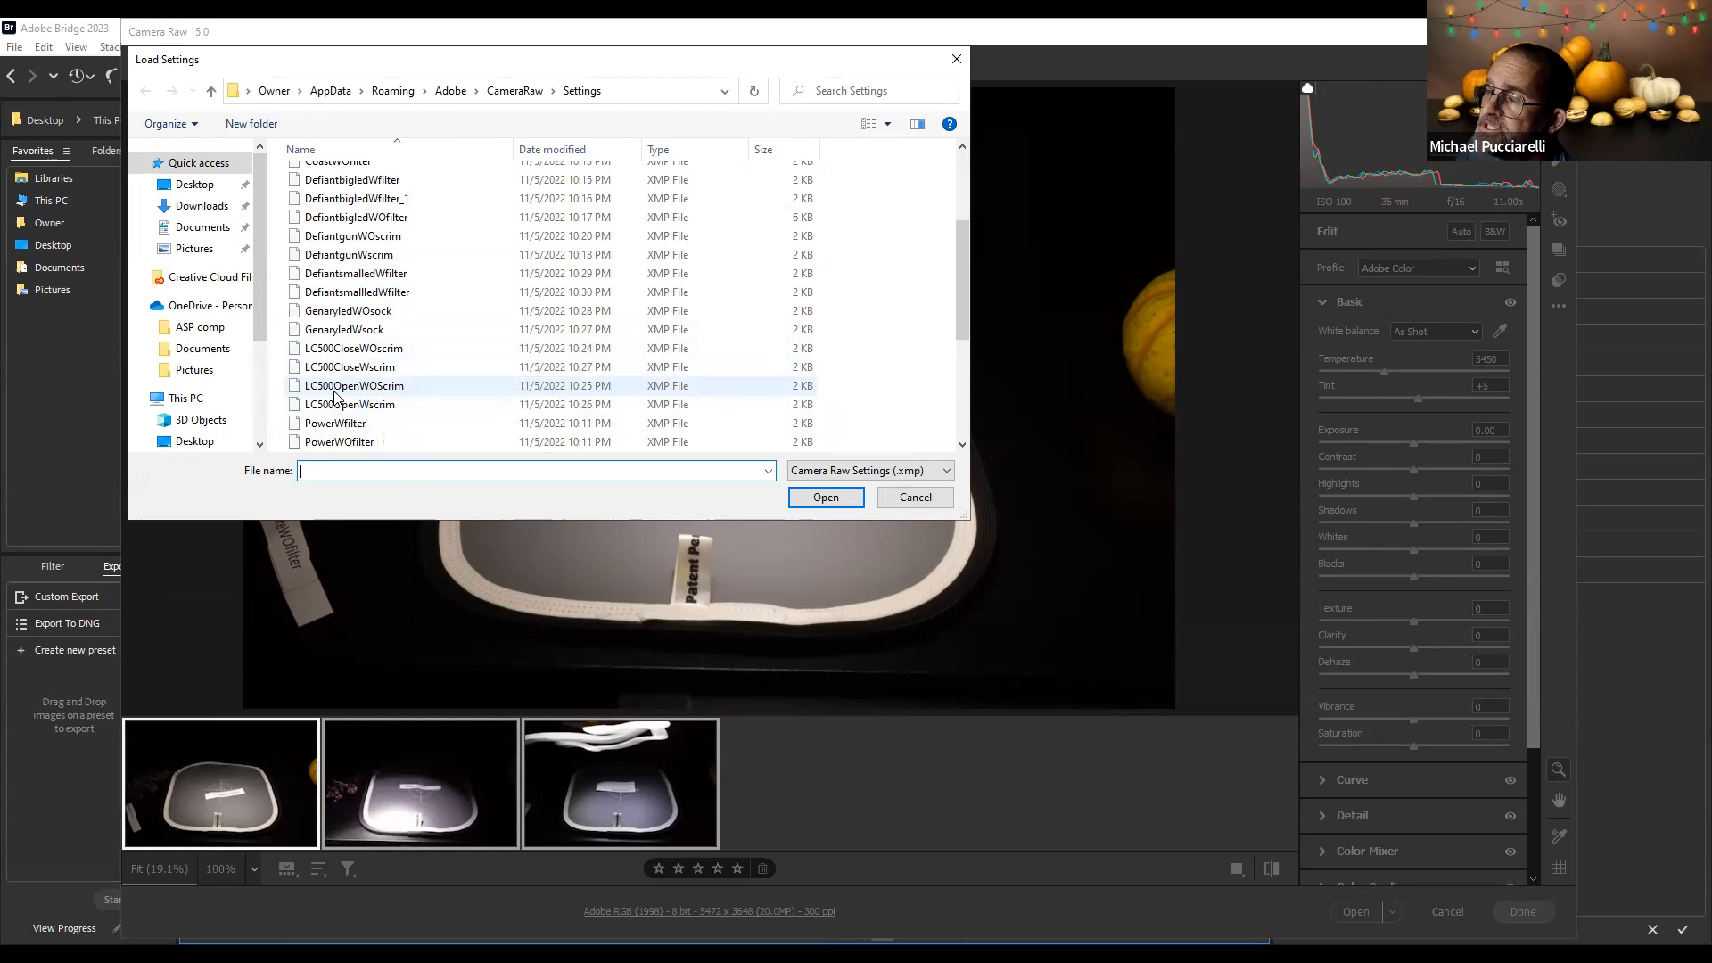
left_click(346, 389)
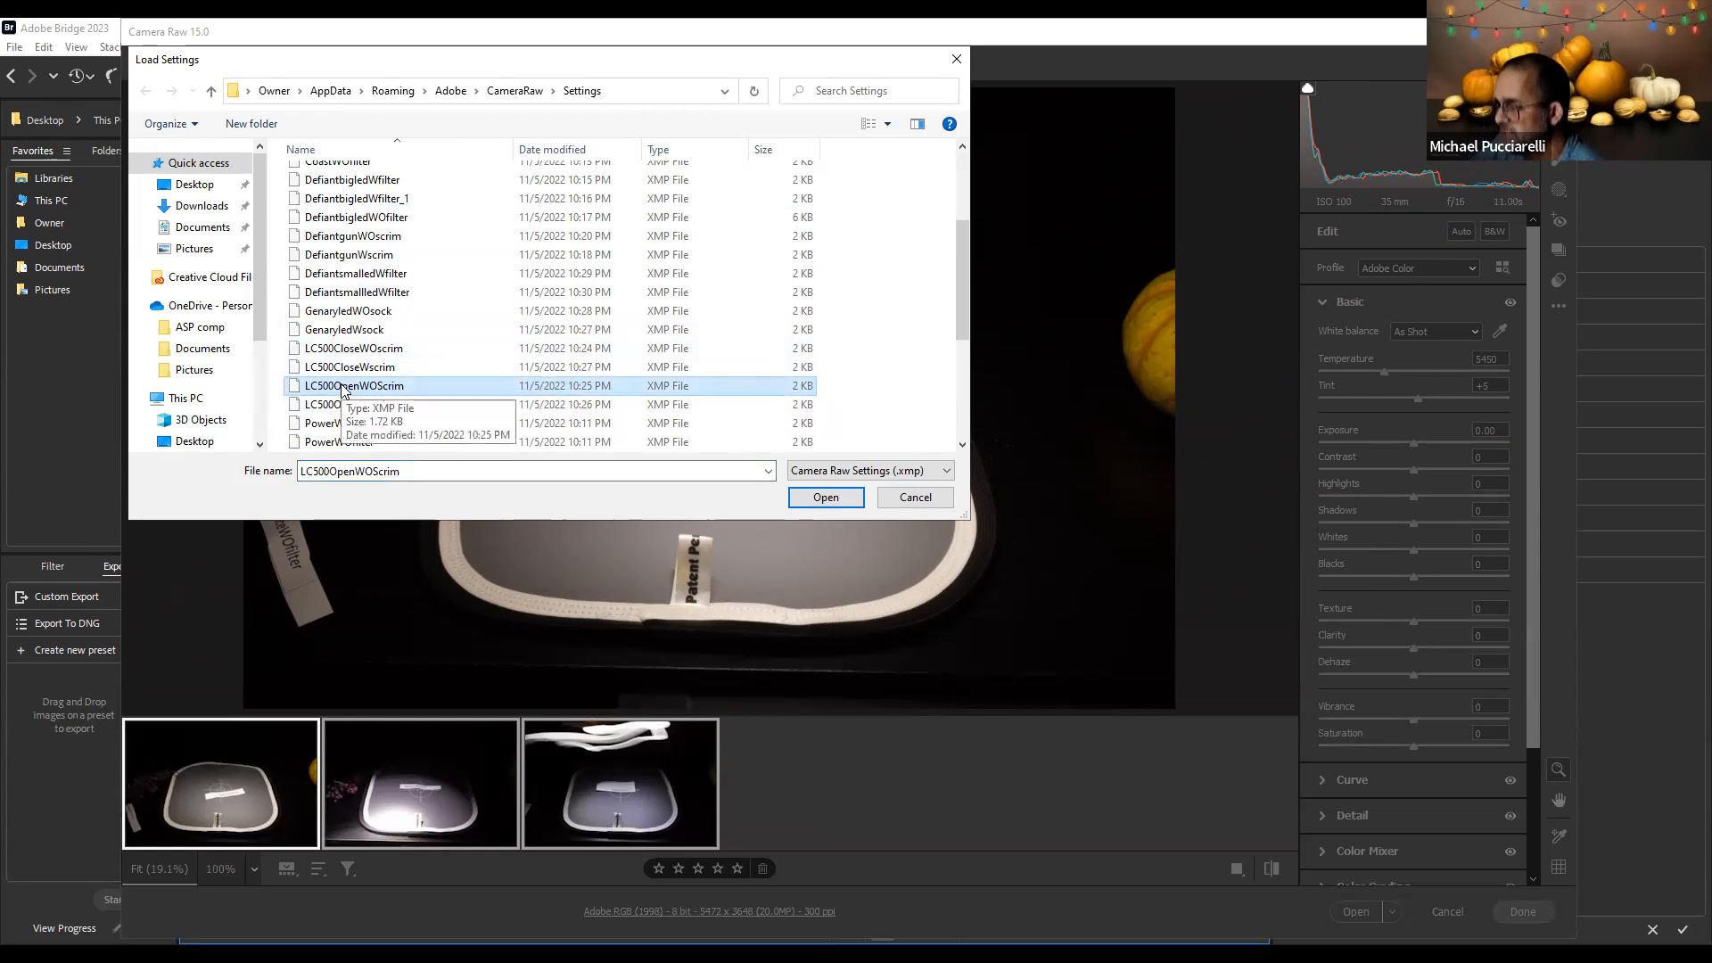
left_click(816, 497)
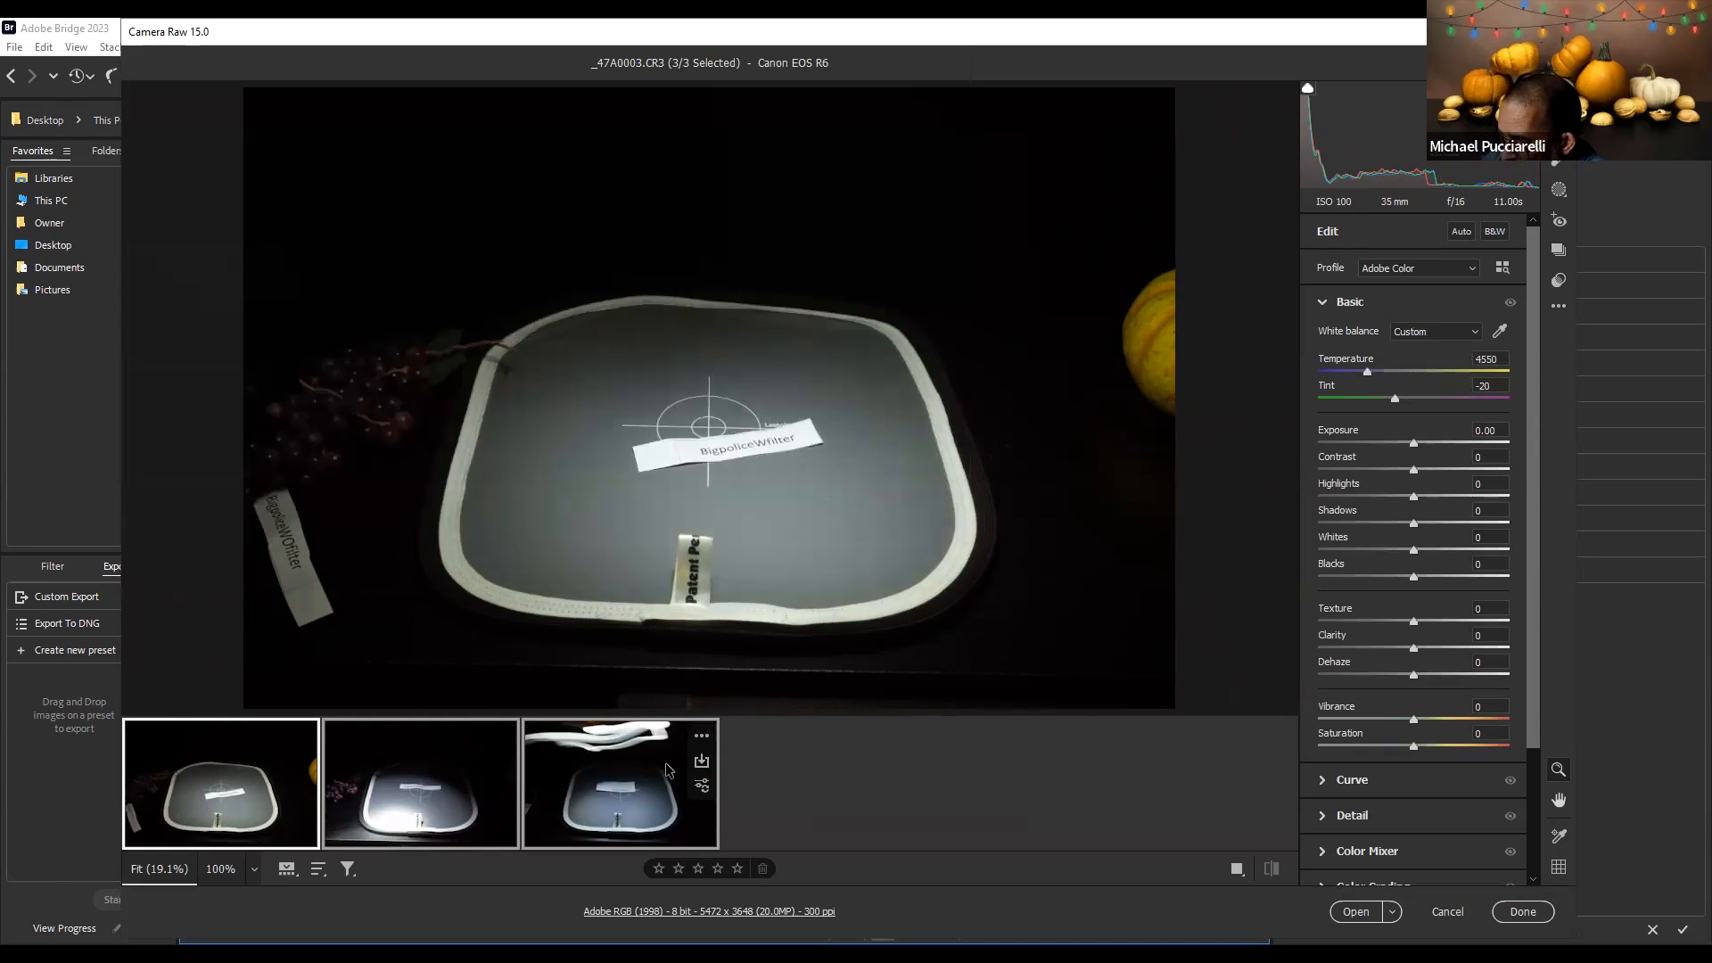
left_click(1523, 913)
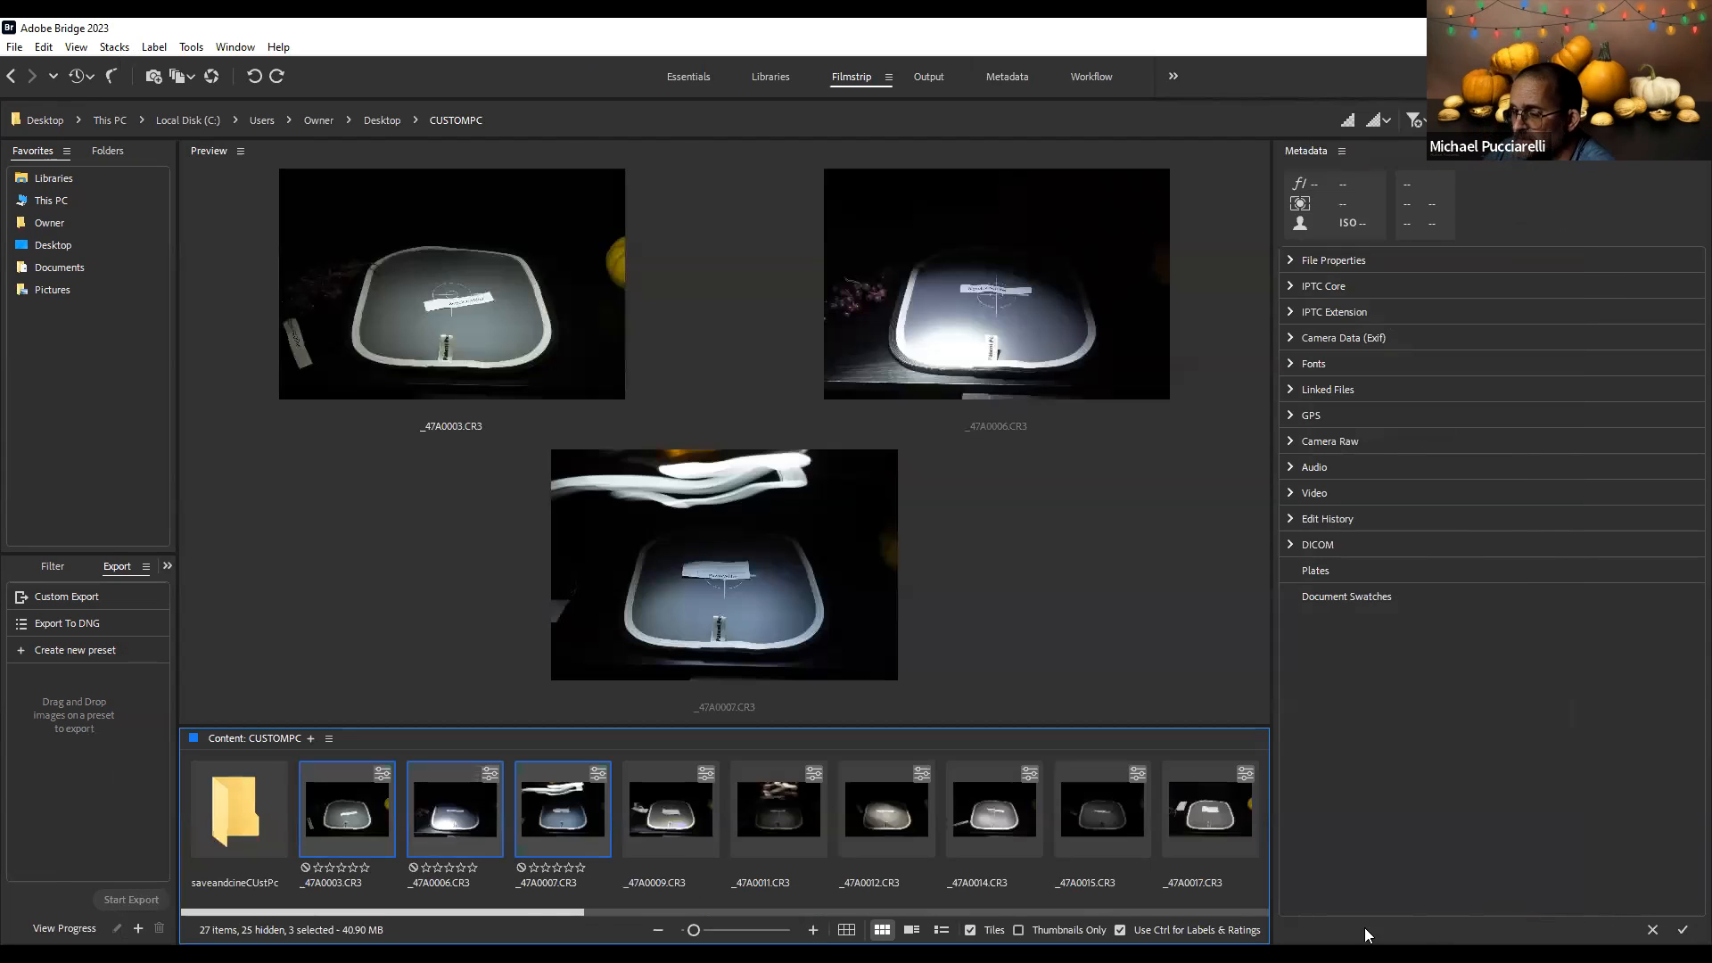
left_click(339, 820)
right_click(340, 816)
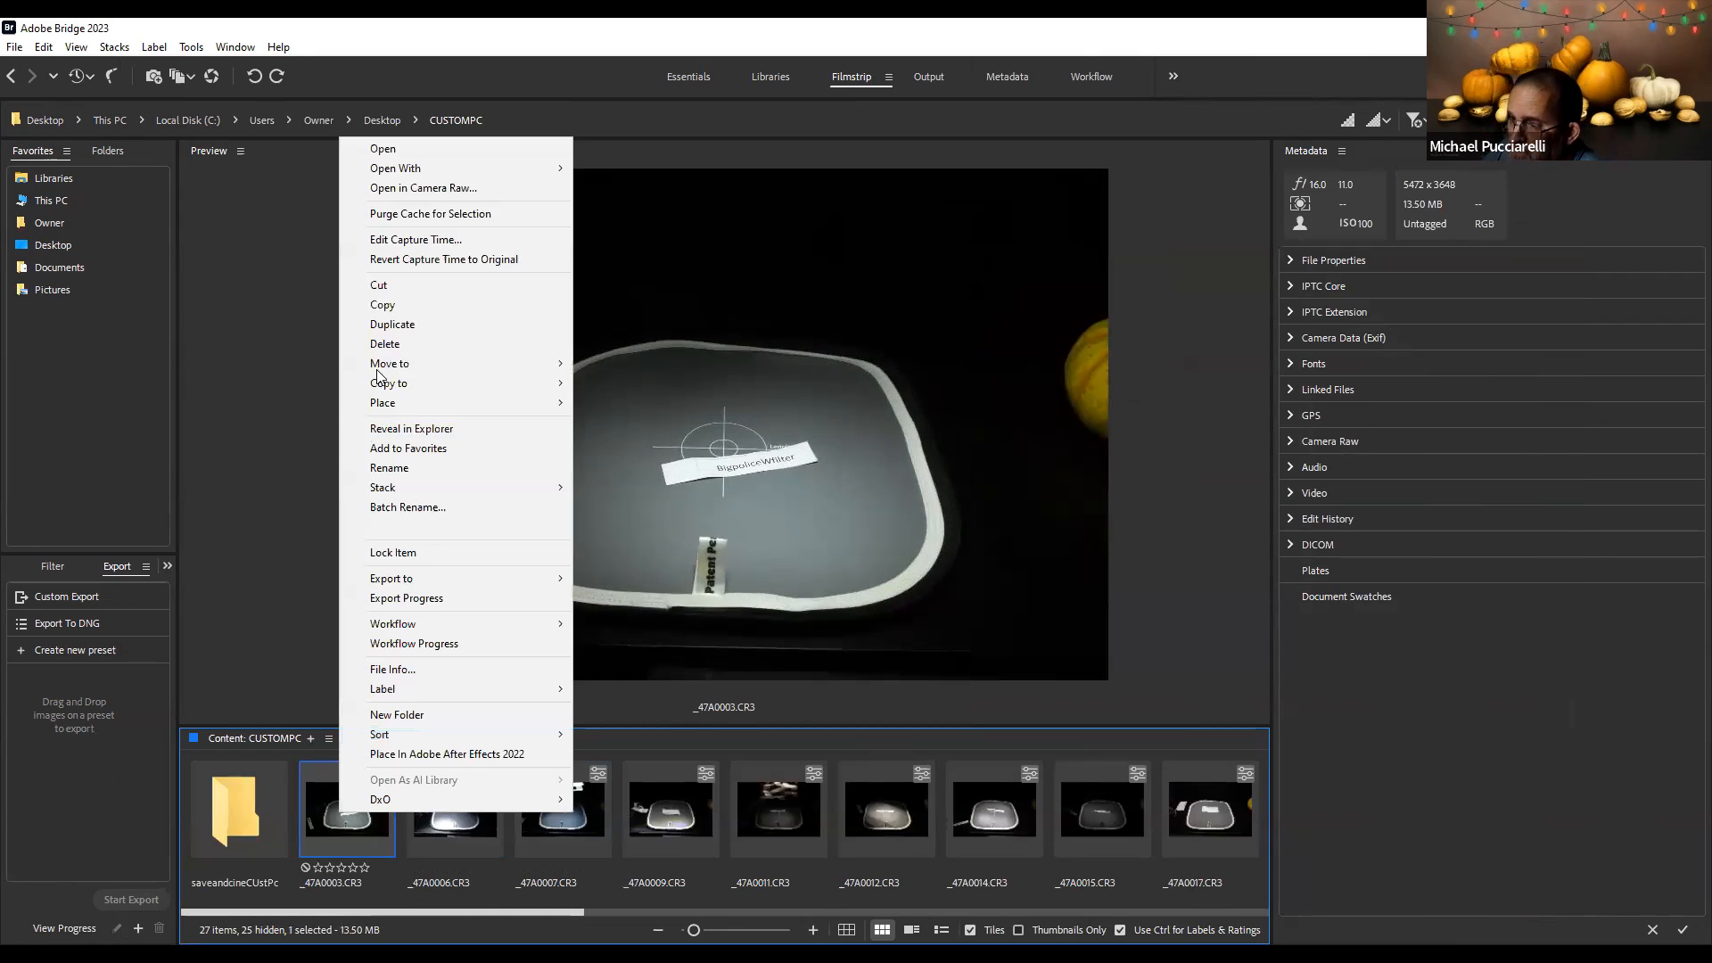
left_click(462, 189)
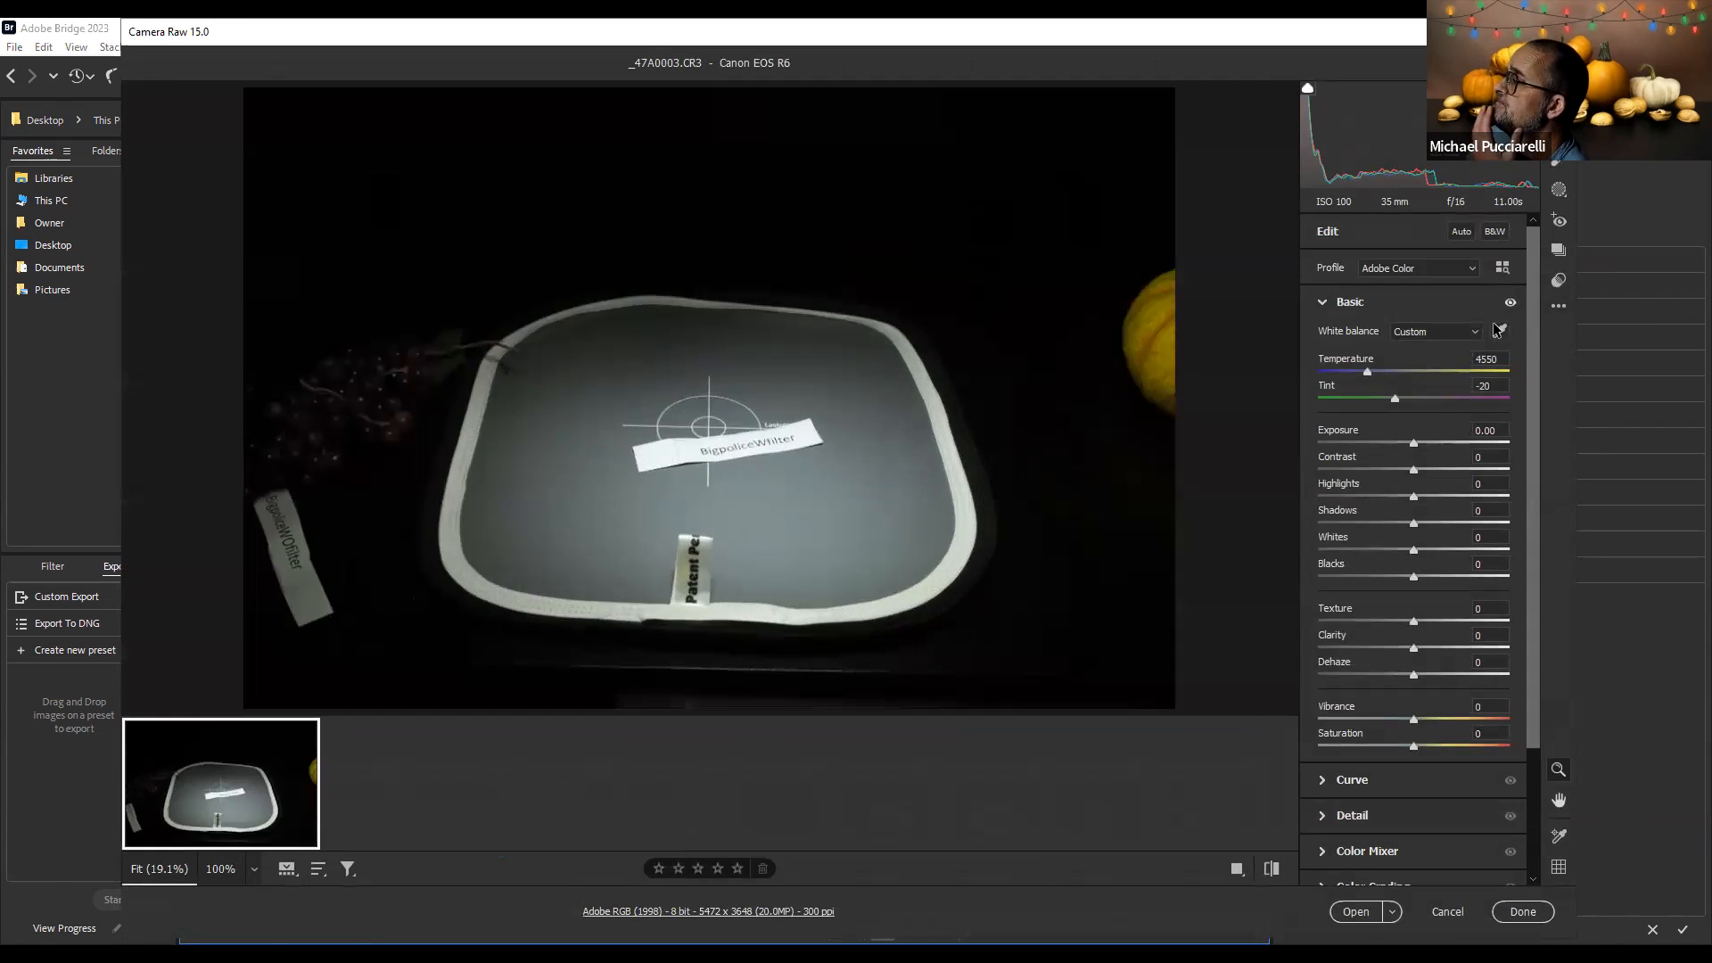
left_click(1501, 332)
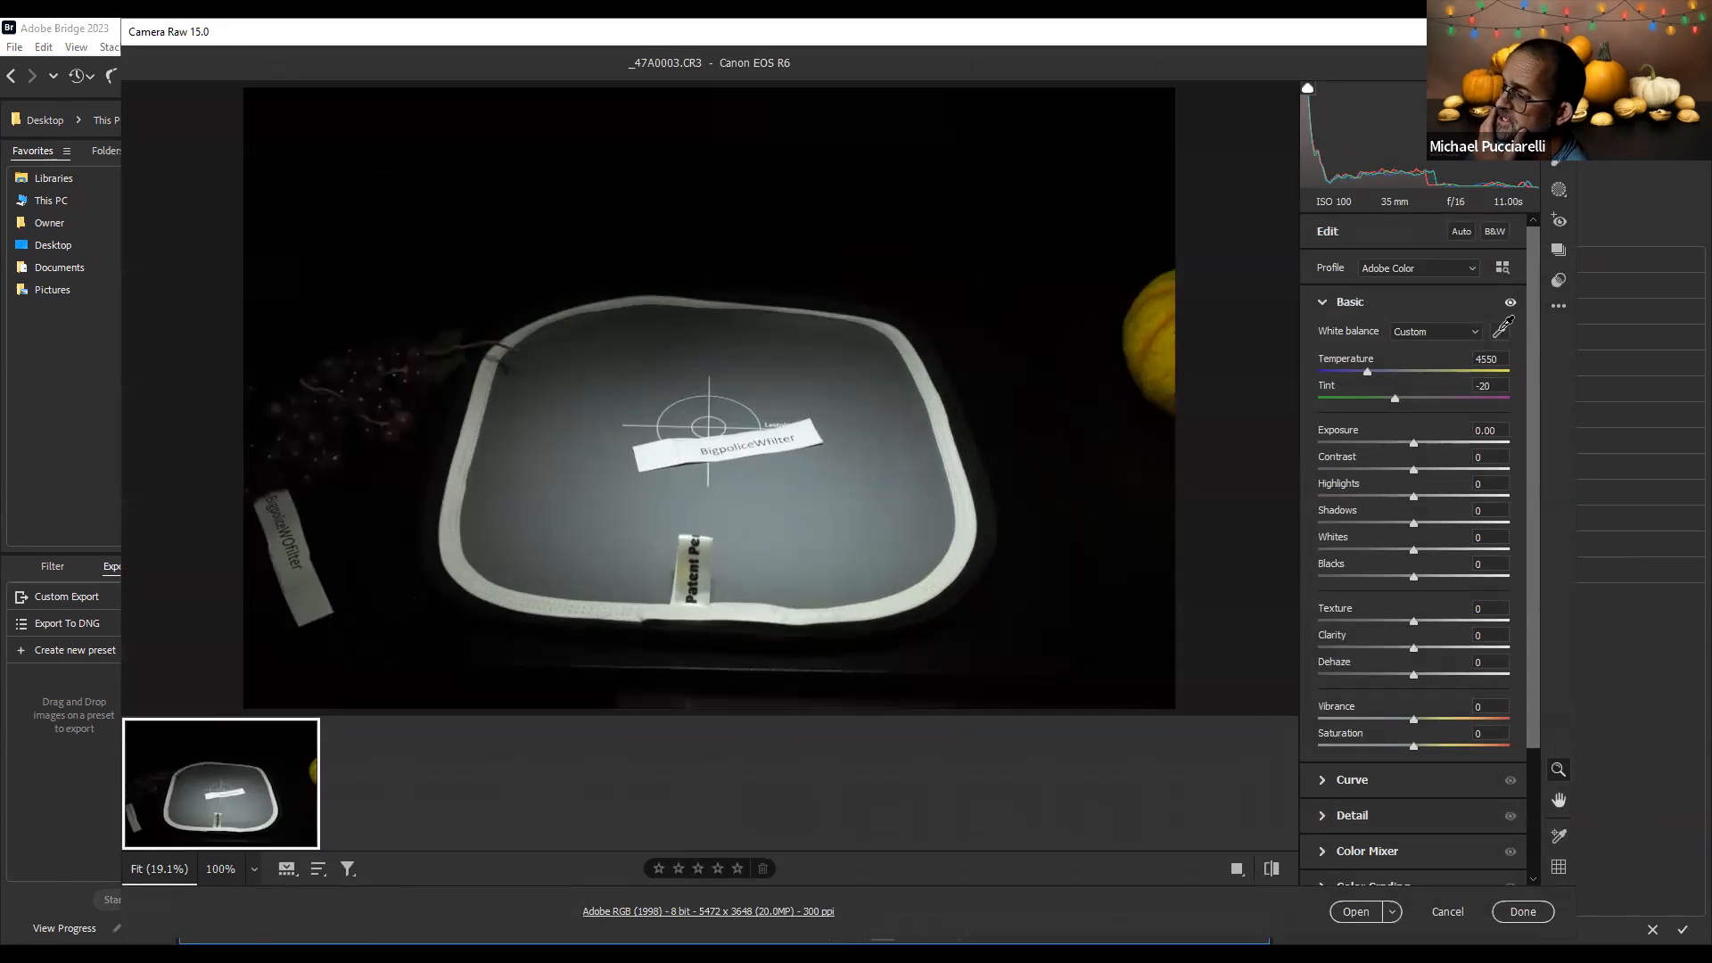
left_click(1456, 909)
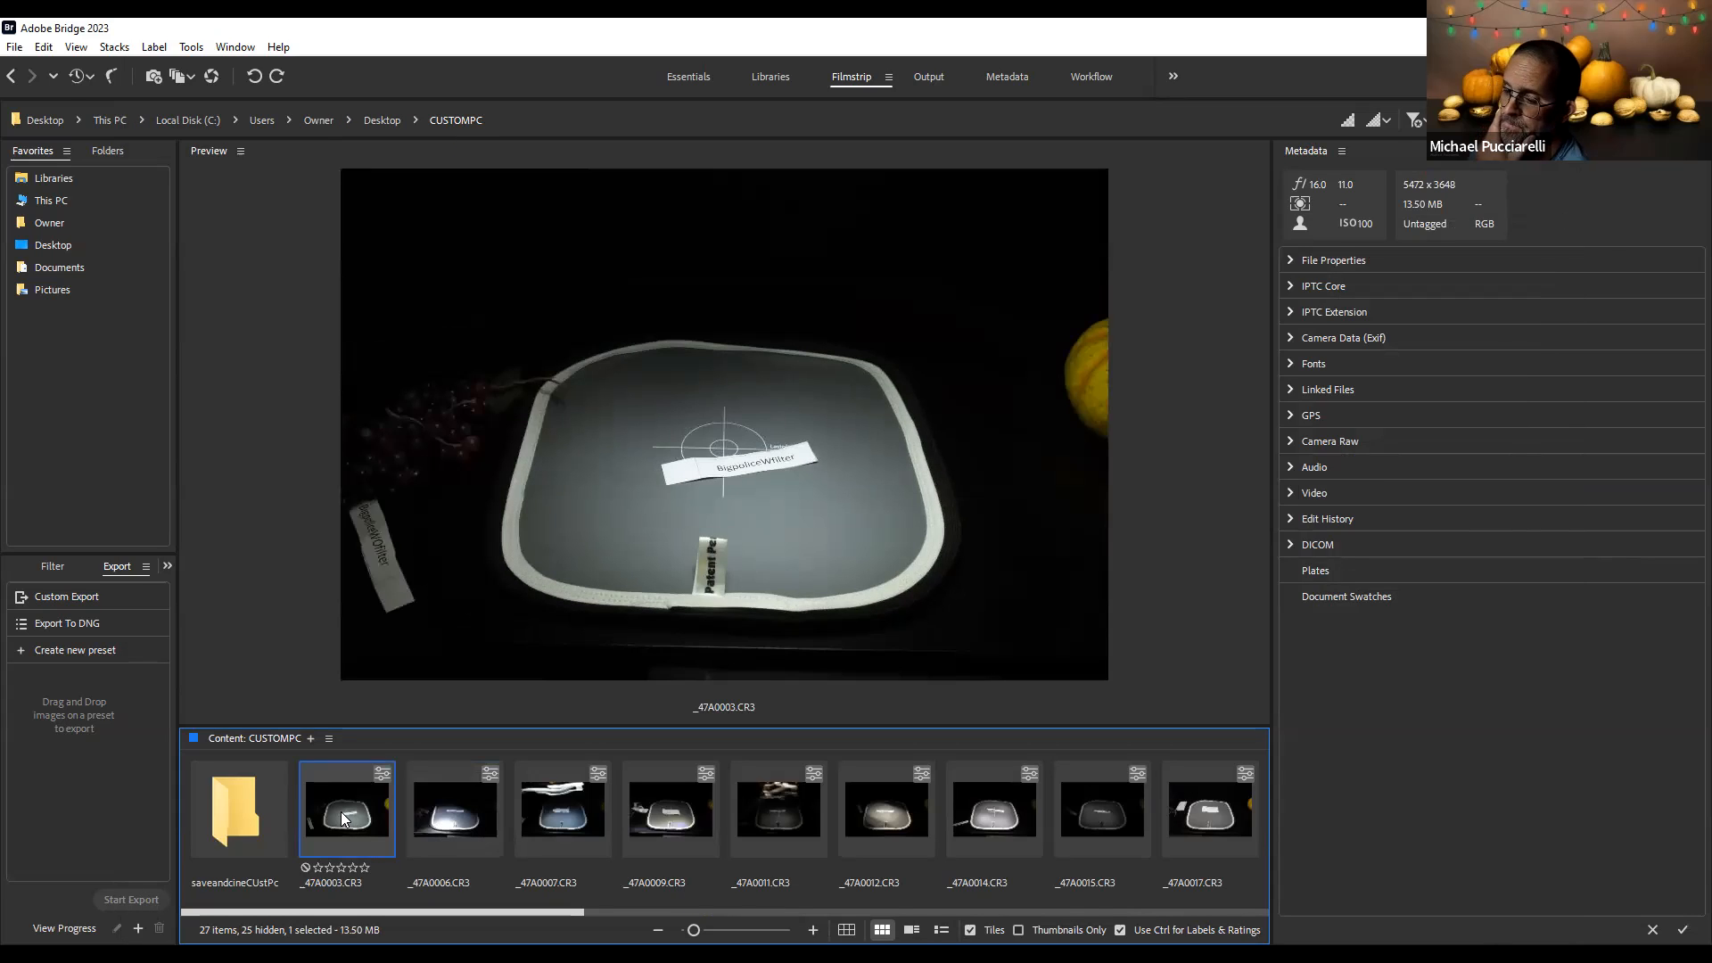
Open _47A0003.CR3, _47A0006.CR3 and _47A0007.CR3 together in Camera Raw, reset all three to default and accept the reset
left_click(468, 806, "ctrl")
left_click(546, 810, "ctrl")
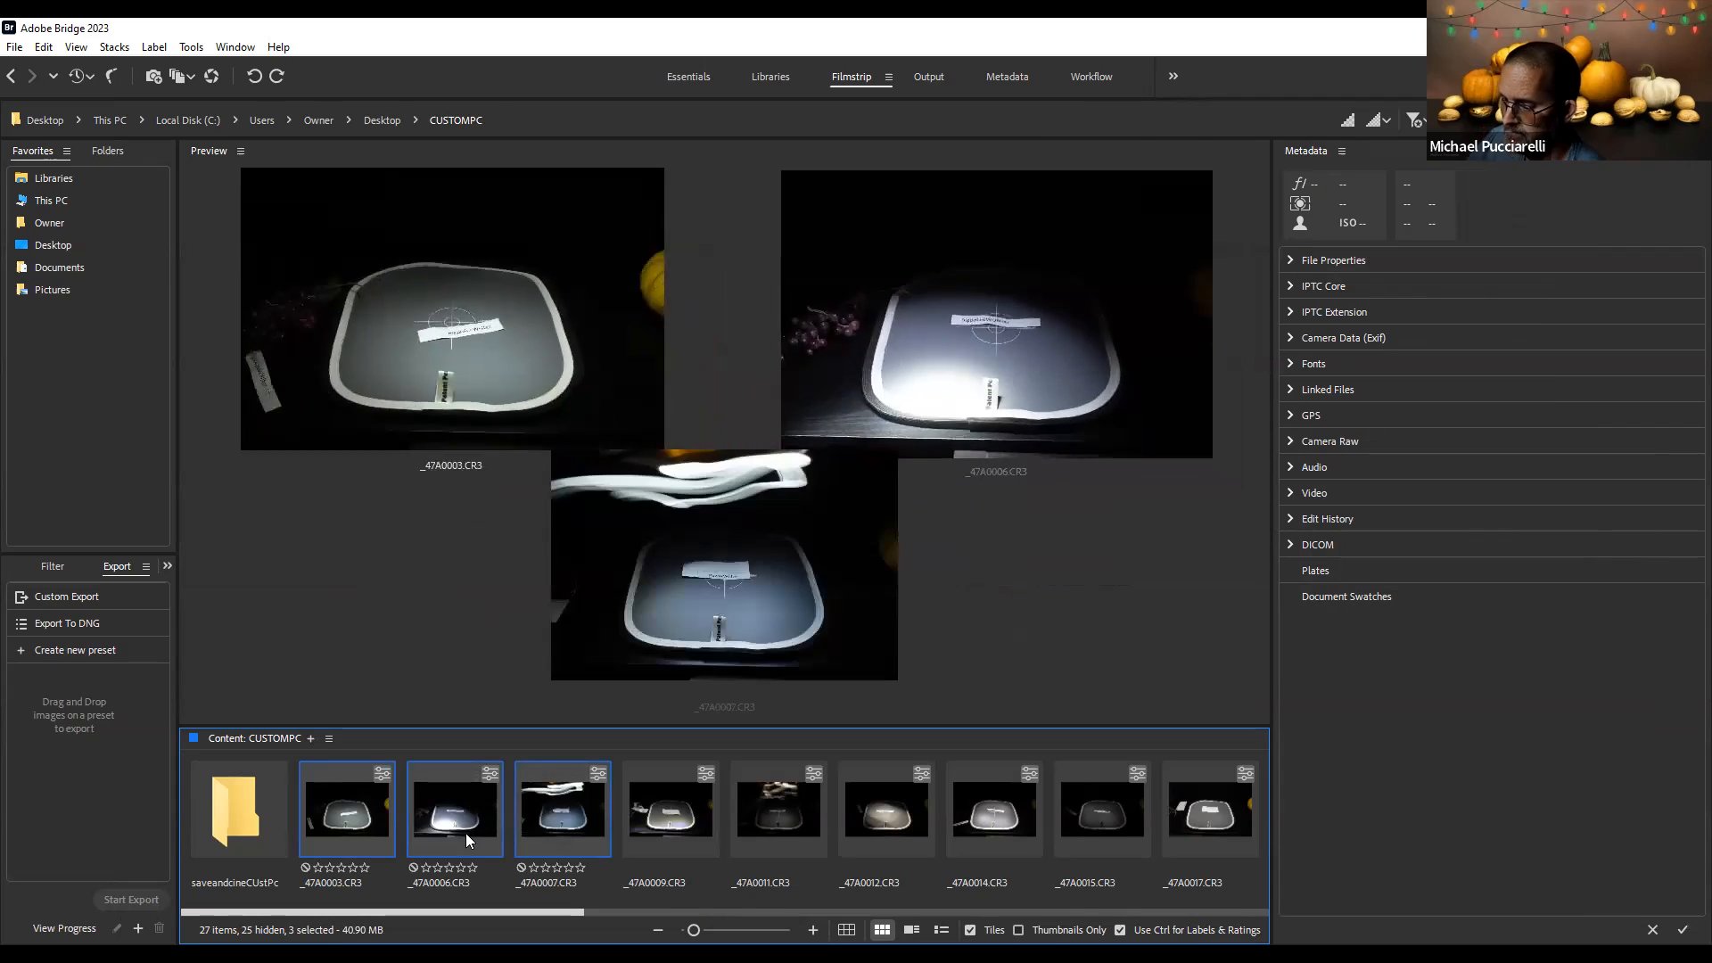
right_click(343, 819)
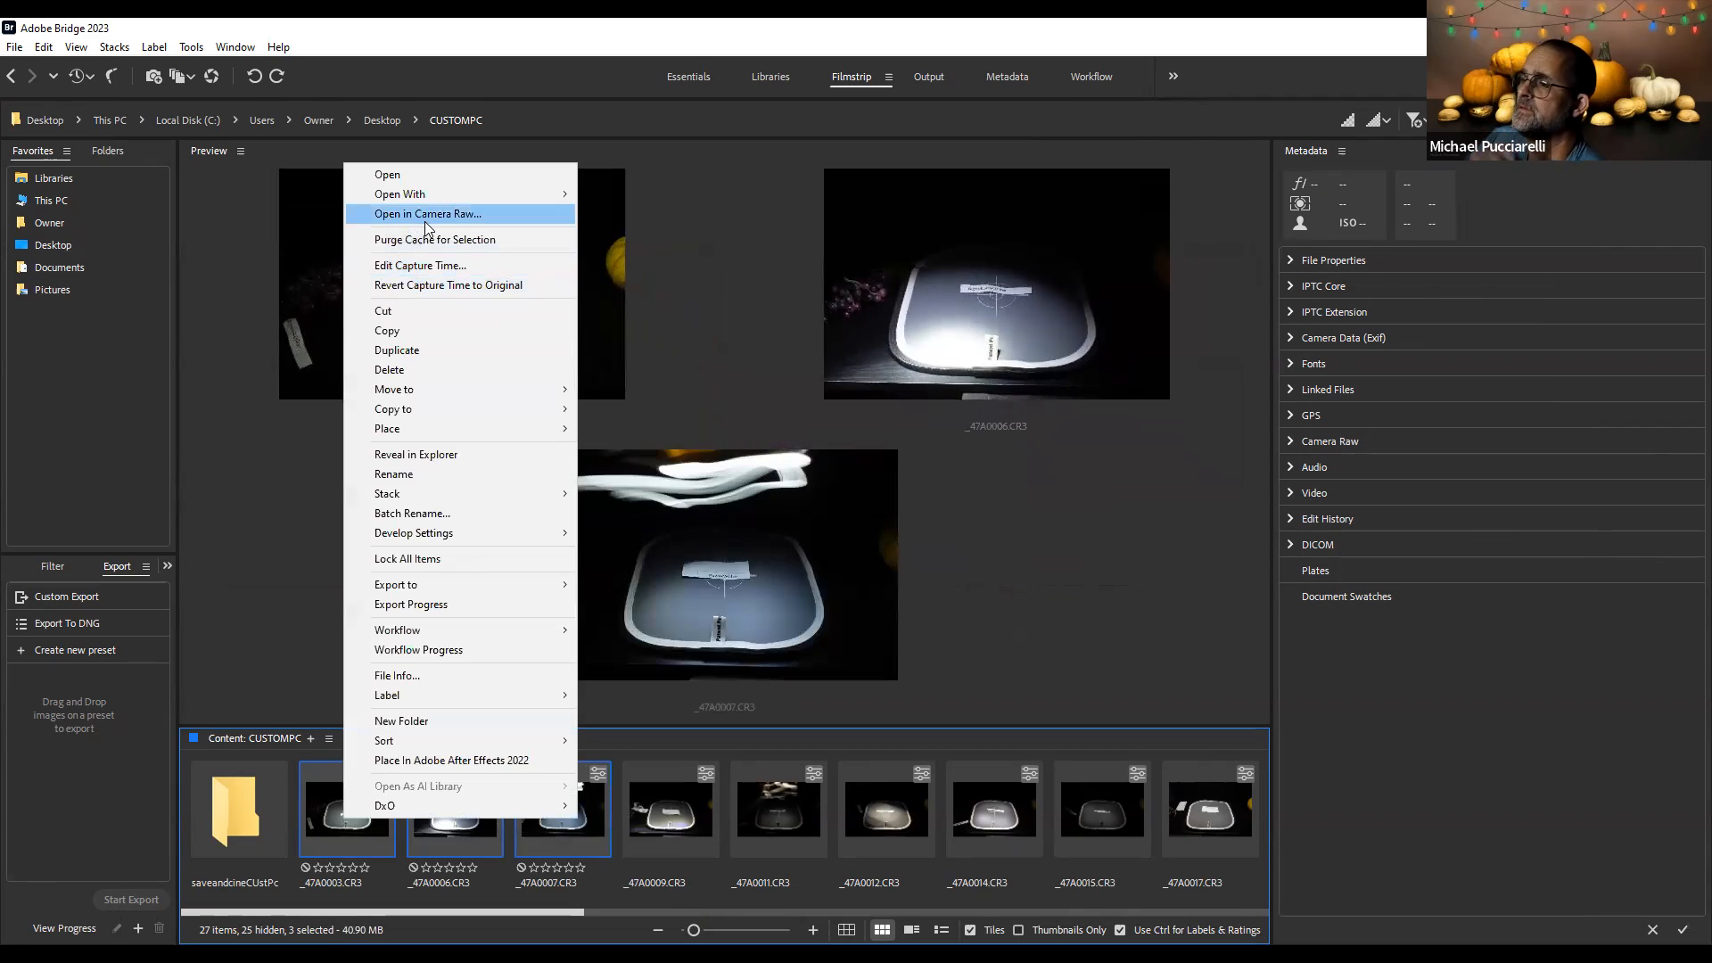
left_click(426, 223)
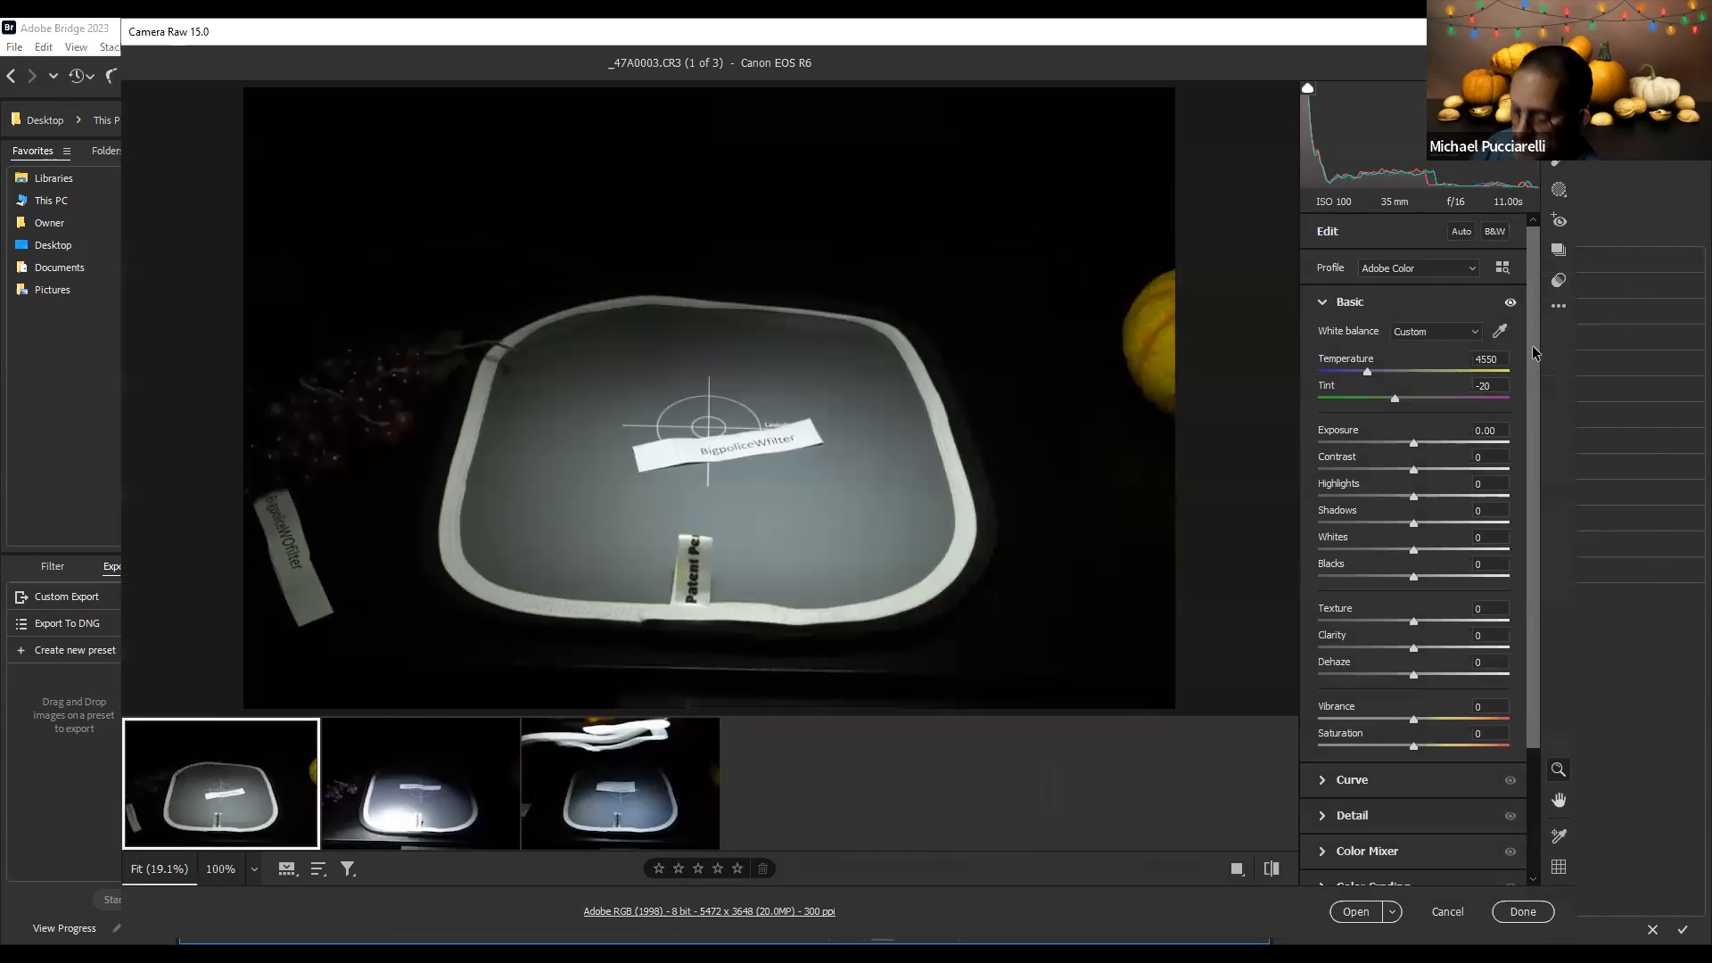
key("ctrl+a")
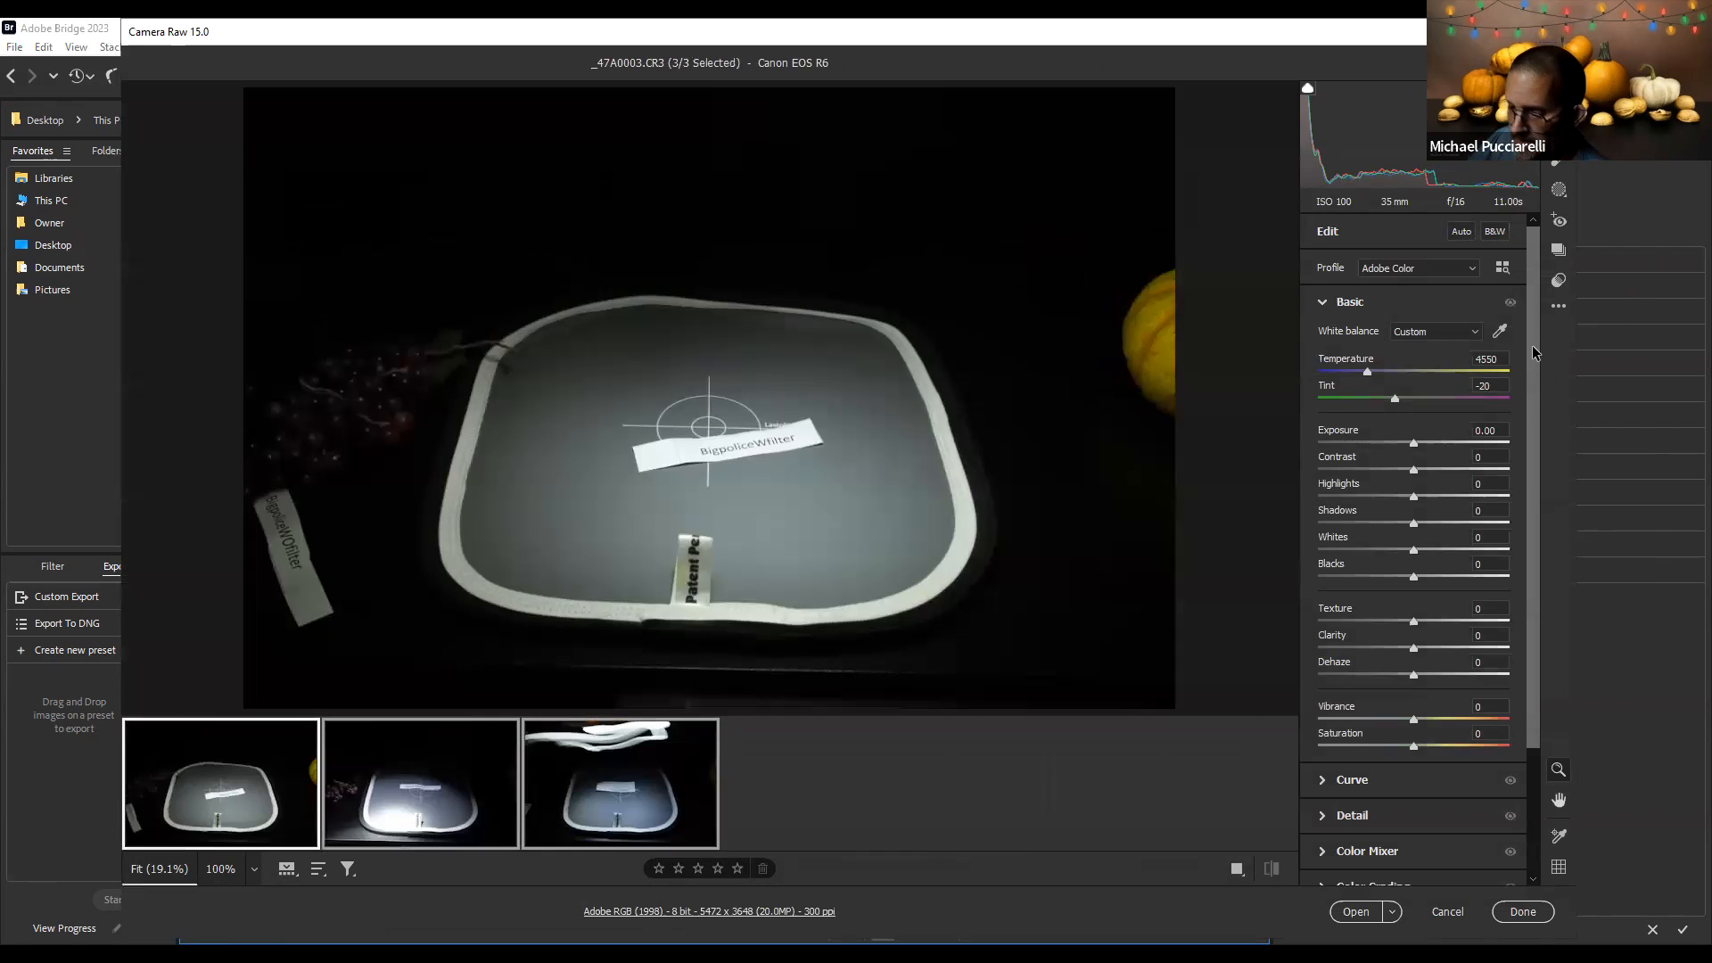
left_click(1558, 307)
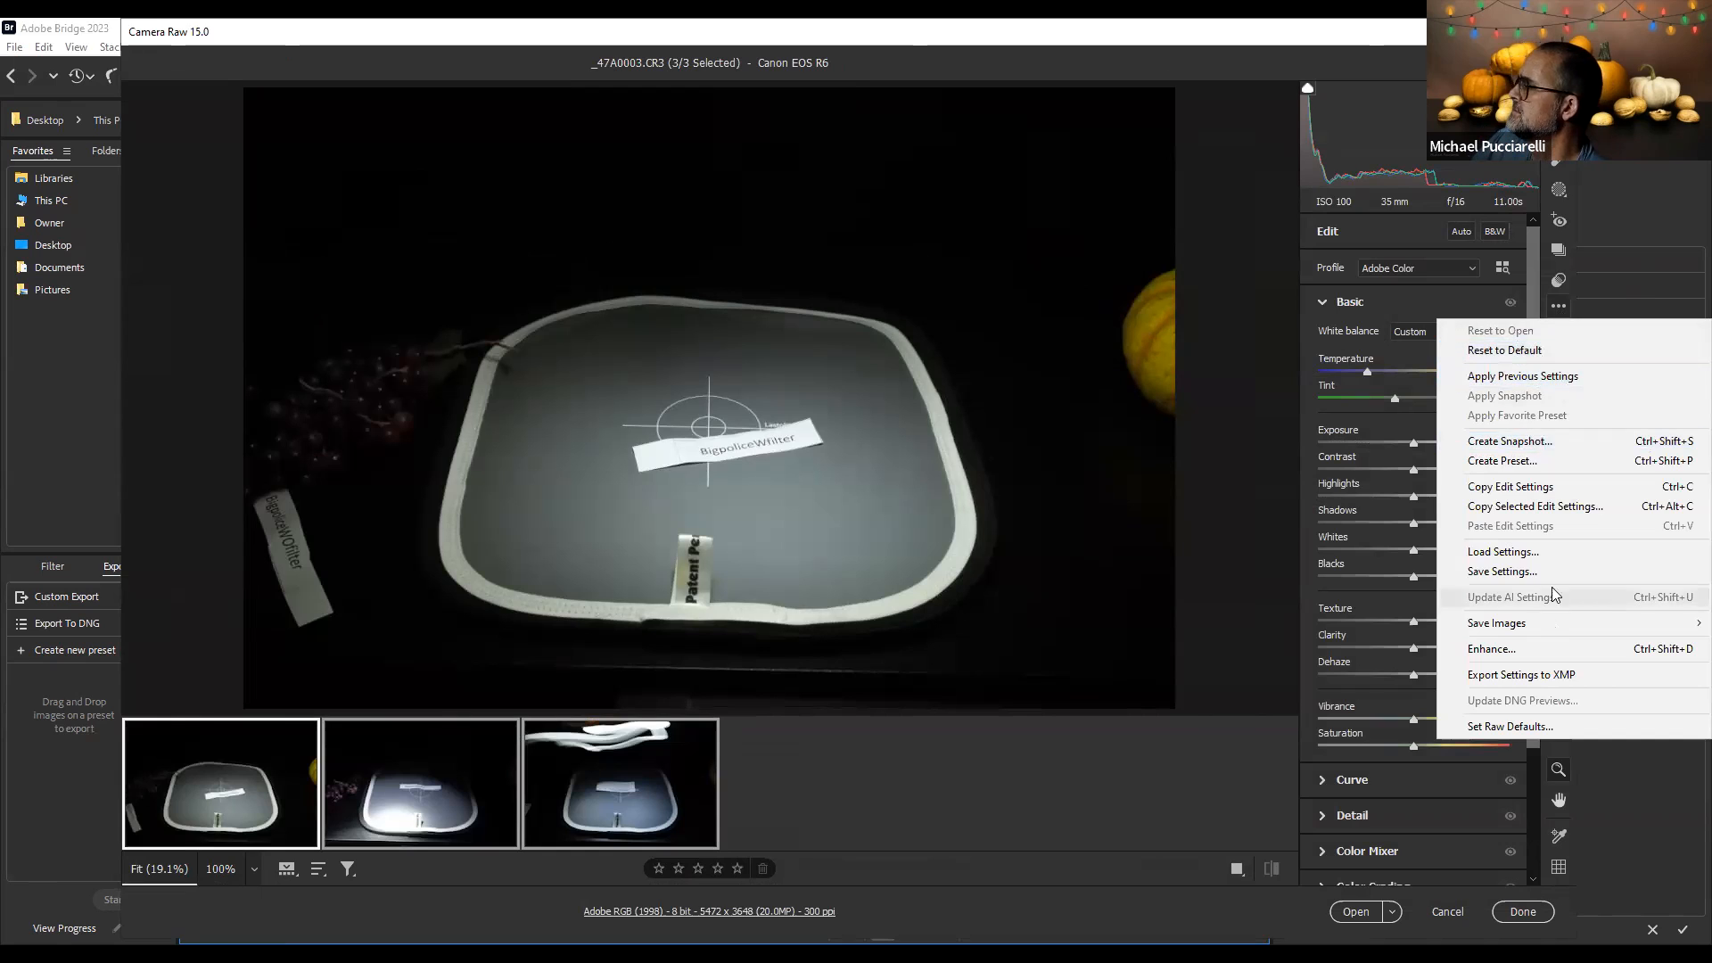
left_click(1497, 354)
left_click(1510, 913)
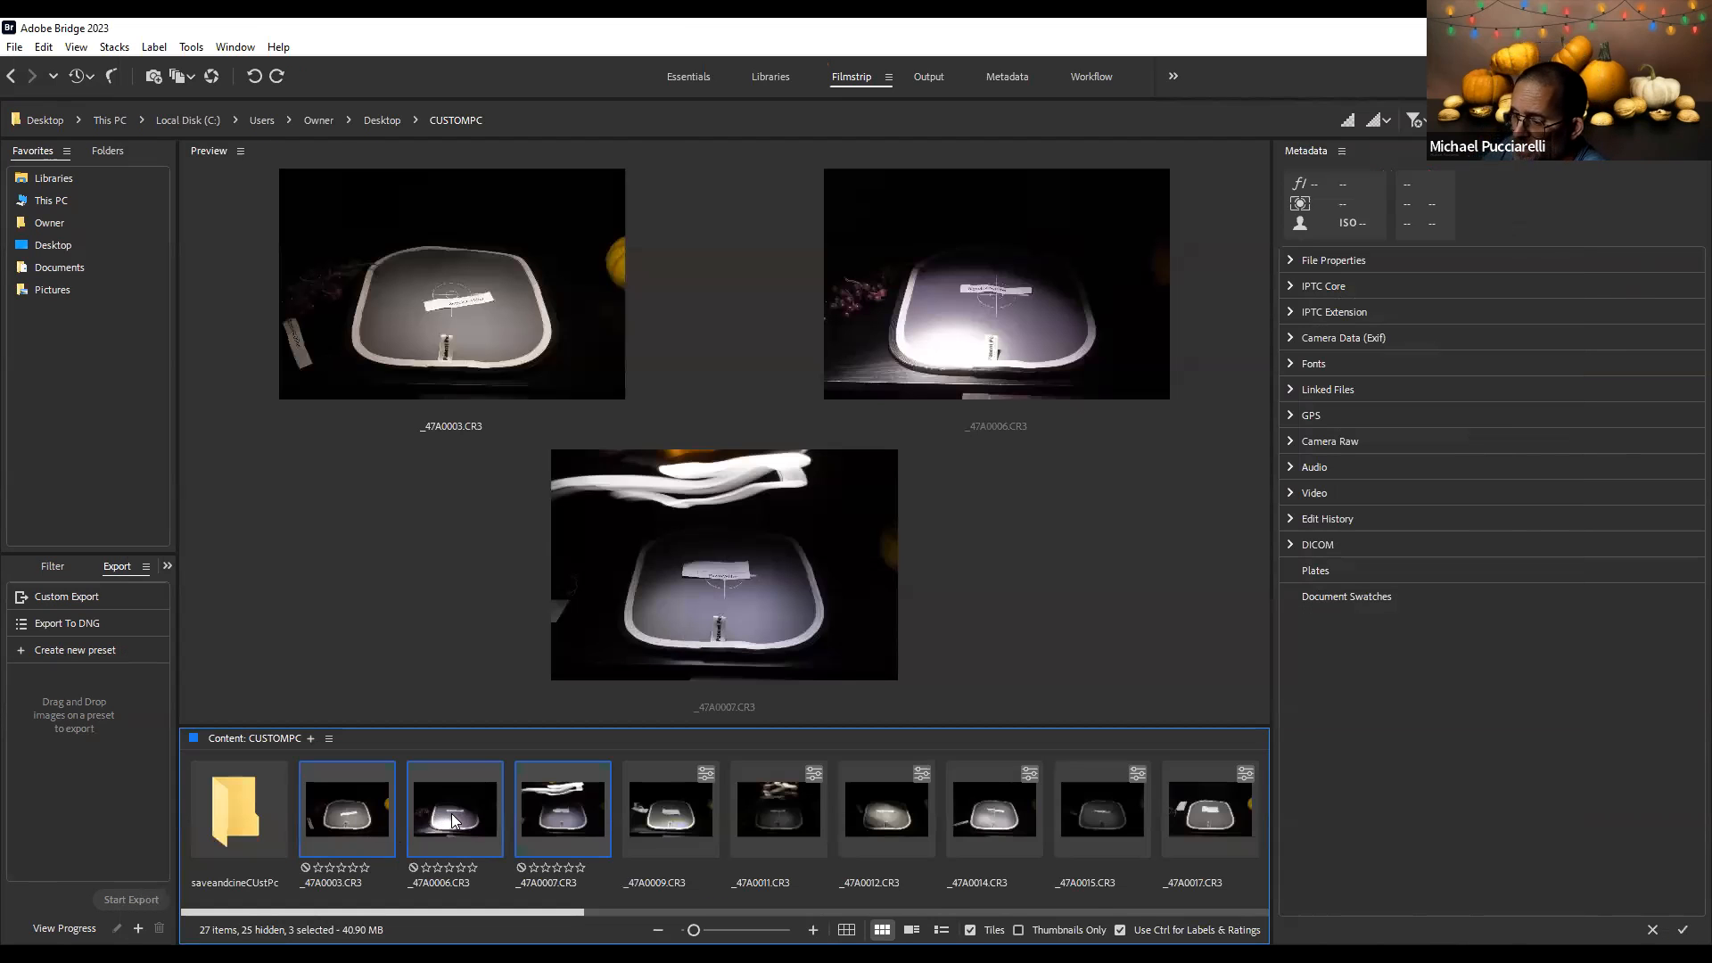
Open _47A0006.CR3 alone in Camera Raw and set its white balance by sampling the gray surface of the target
left_click(450, 820)
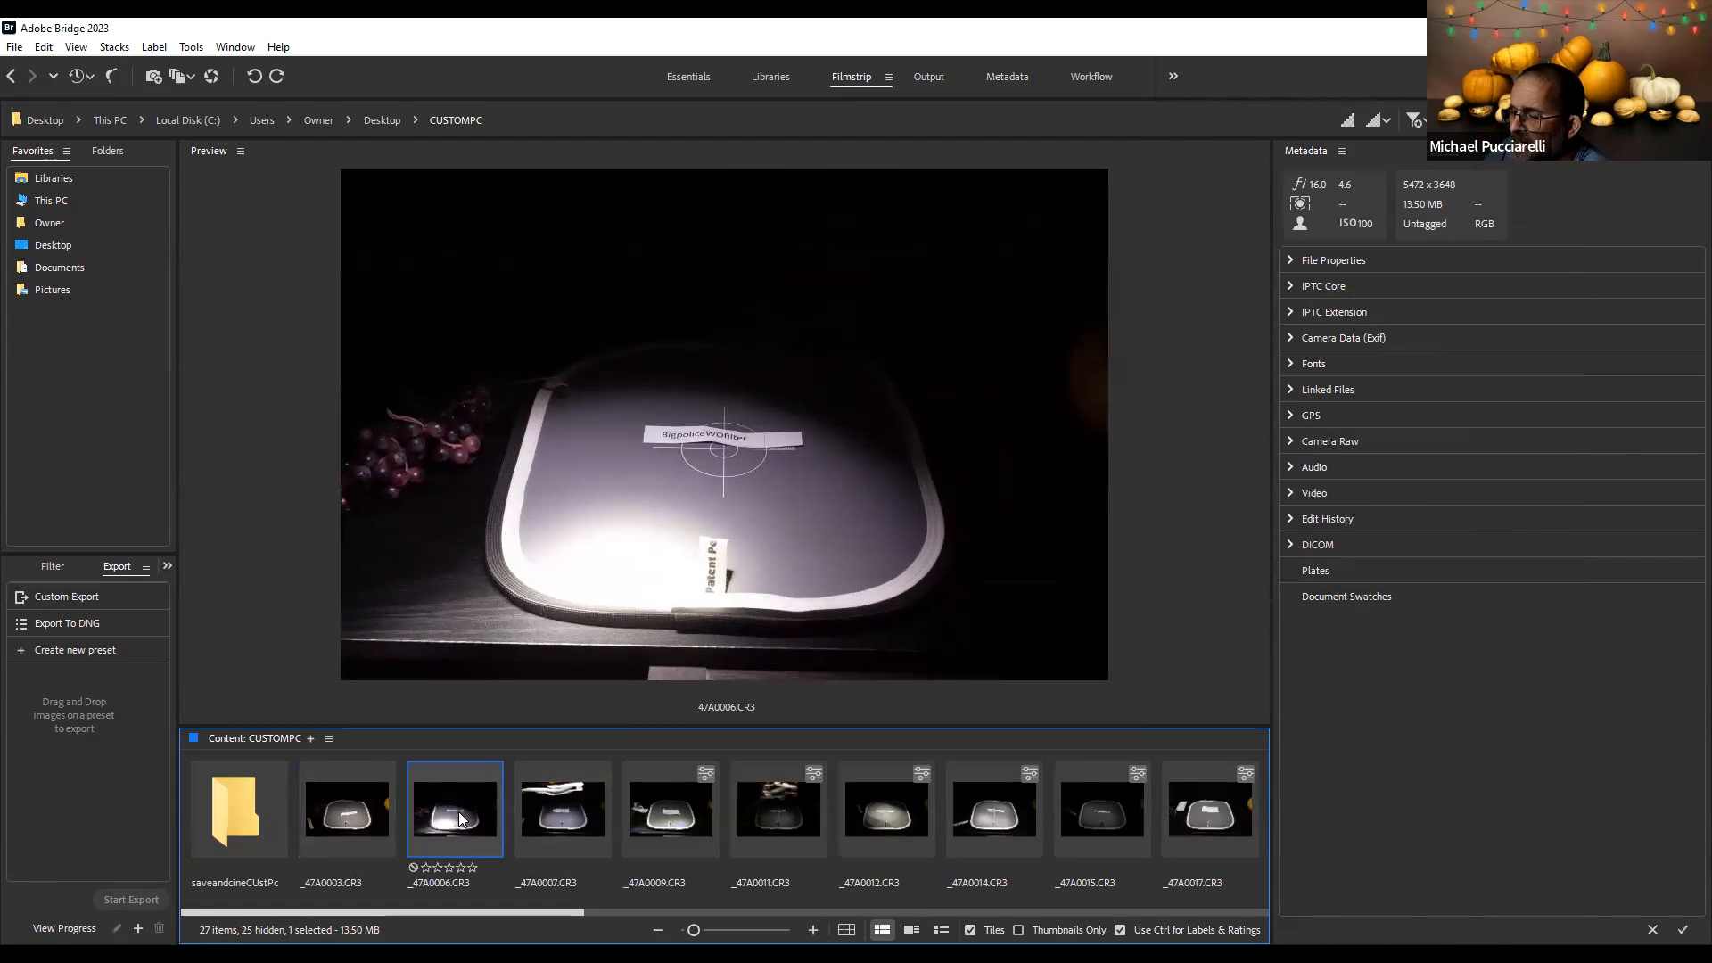
right_click(452, 822)
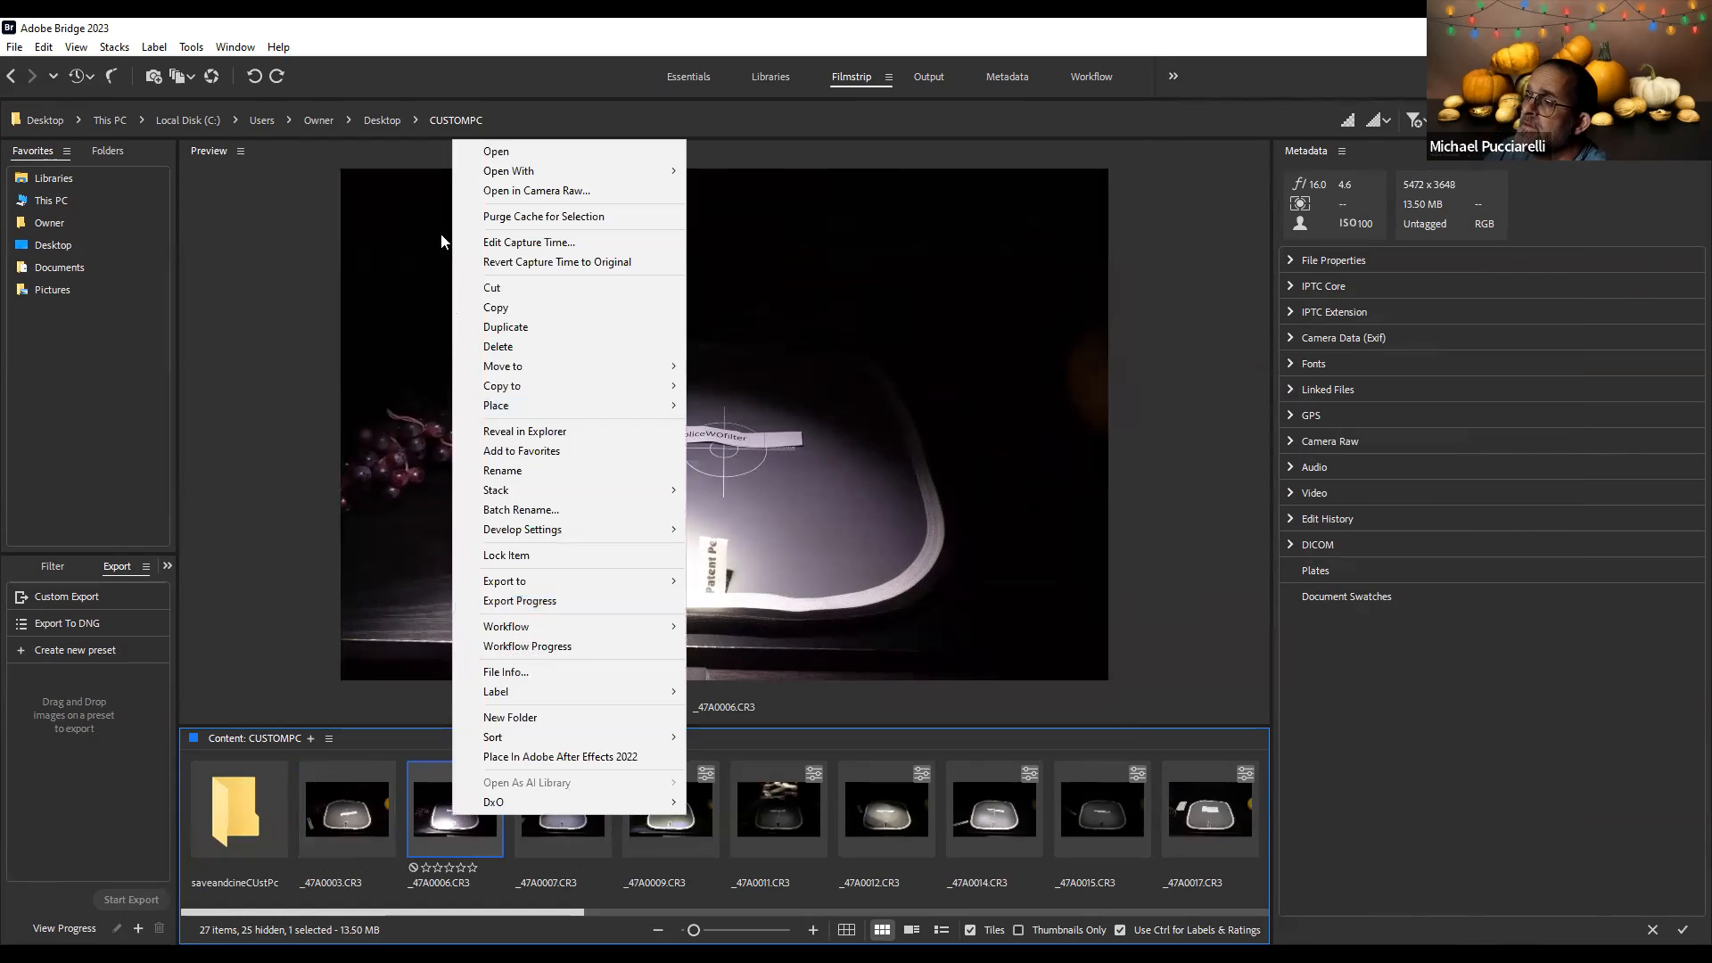
left_click(523, 189)
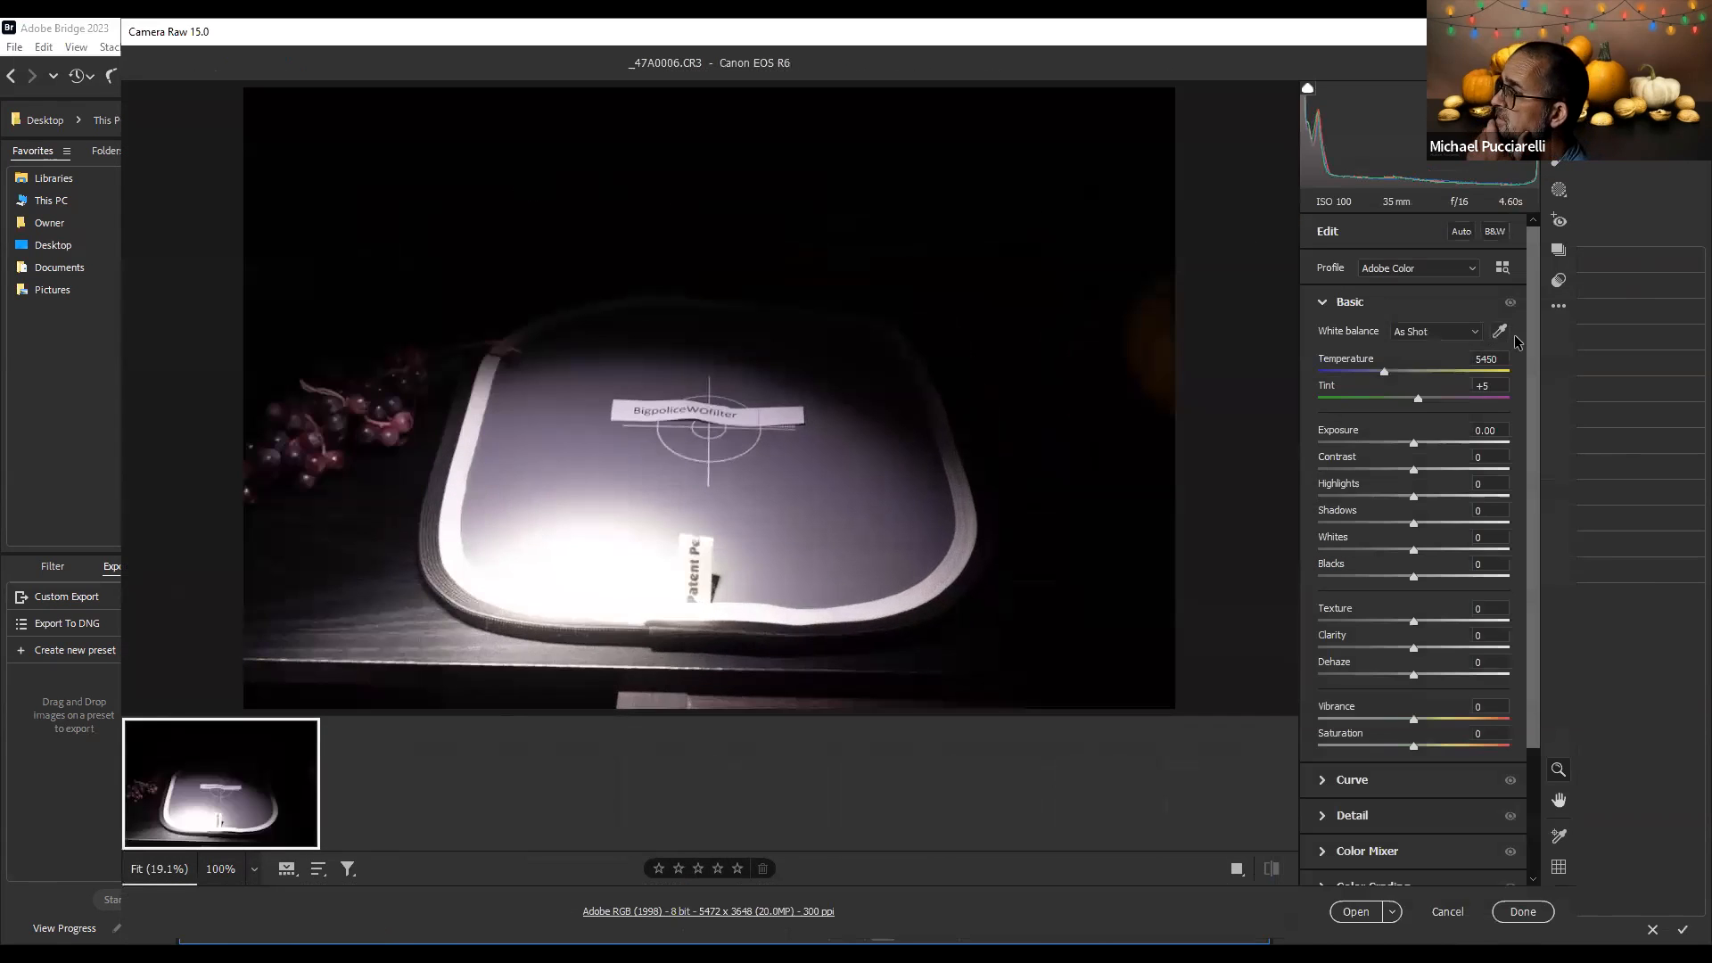
left_click(1501, 331)
left_click(805, 464)
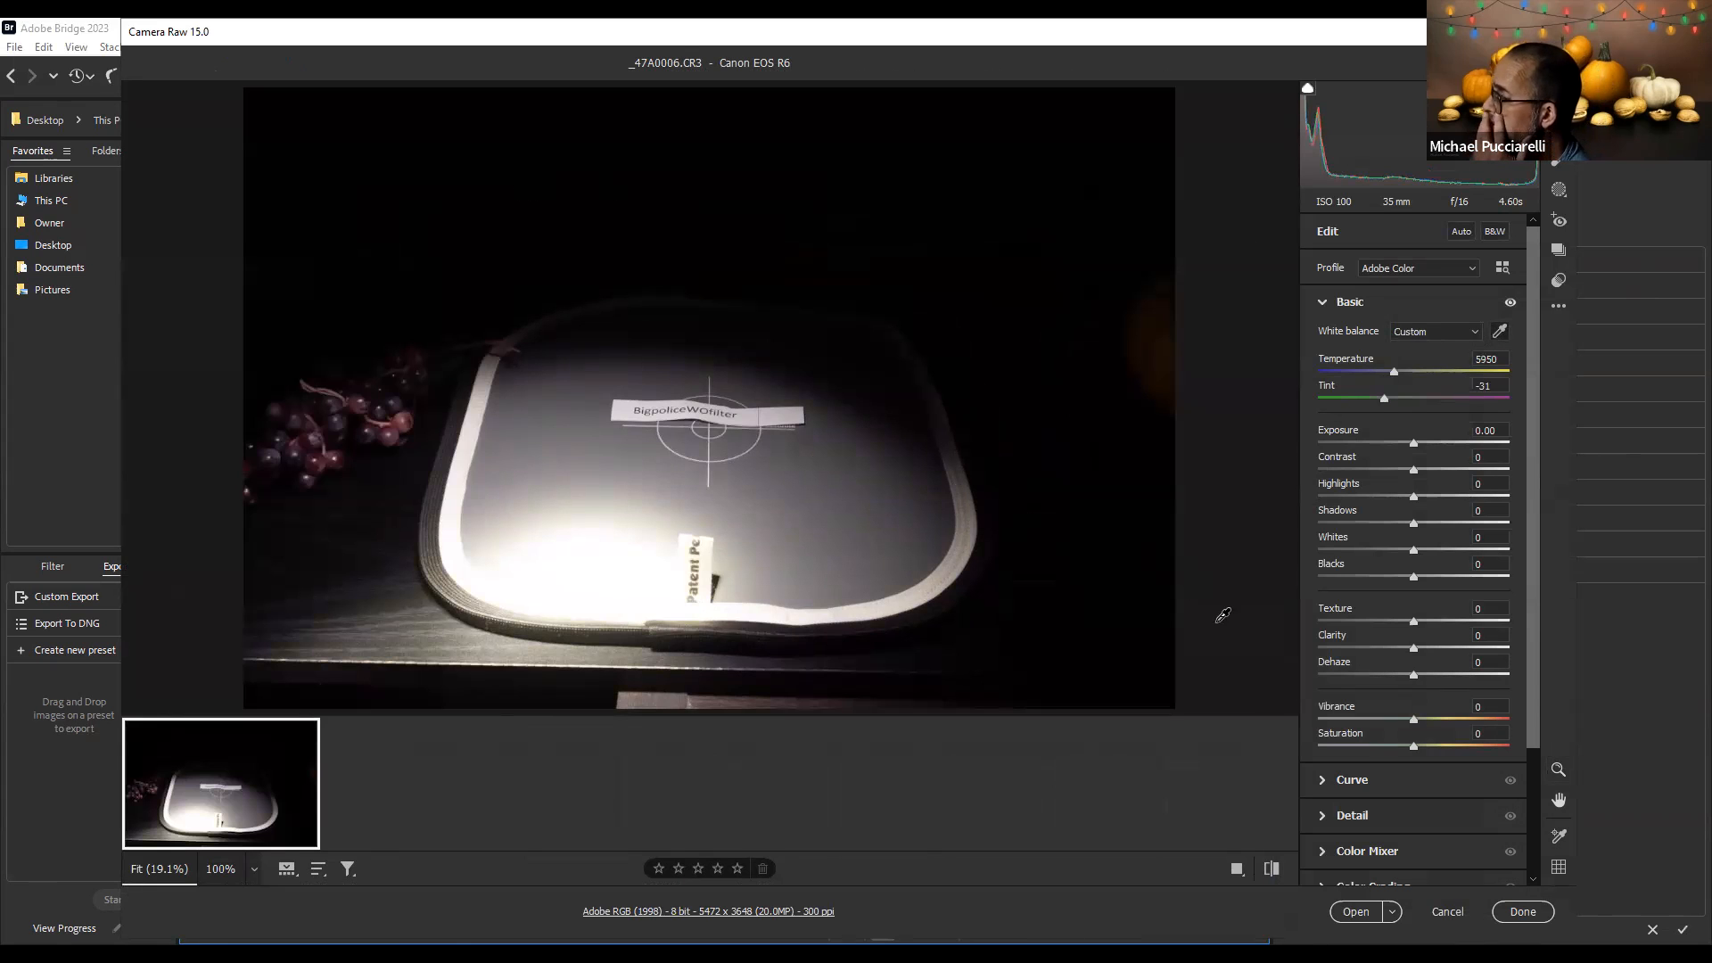
Try to save the white balance as a settings file limited to the Basic subset, and discard the edits to _47A0006.CR3
left_click(1556, 311)
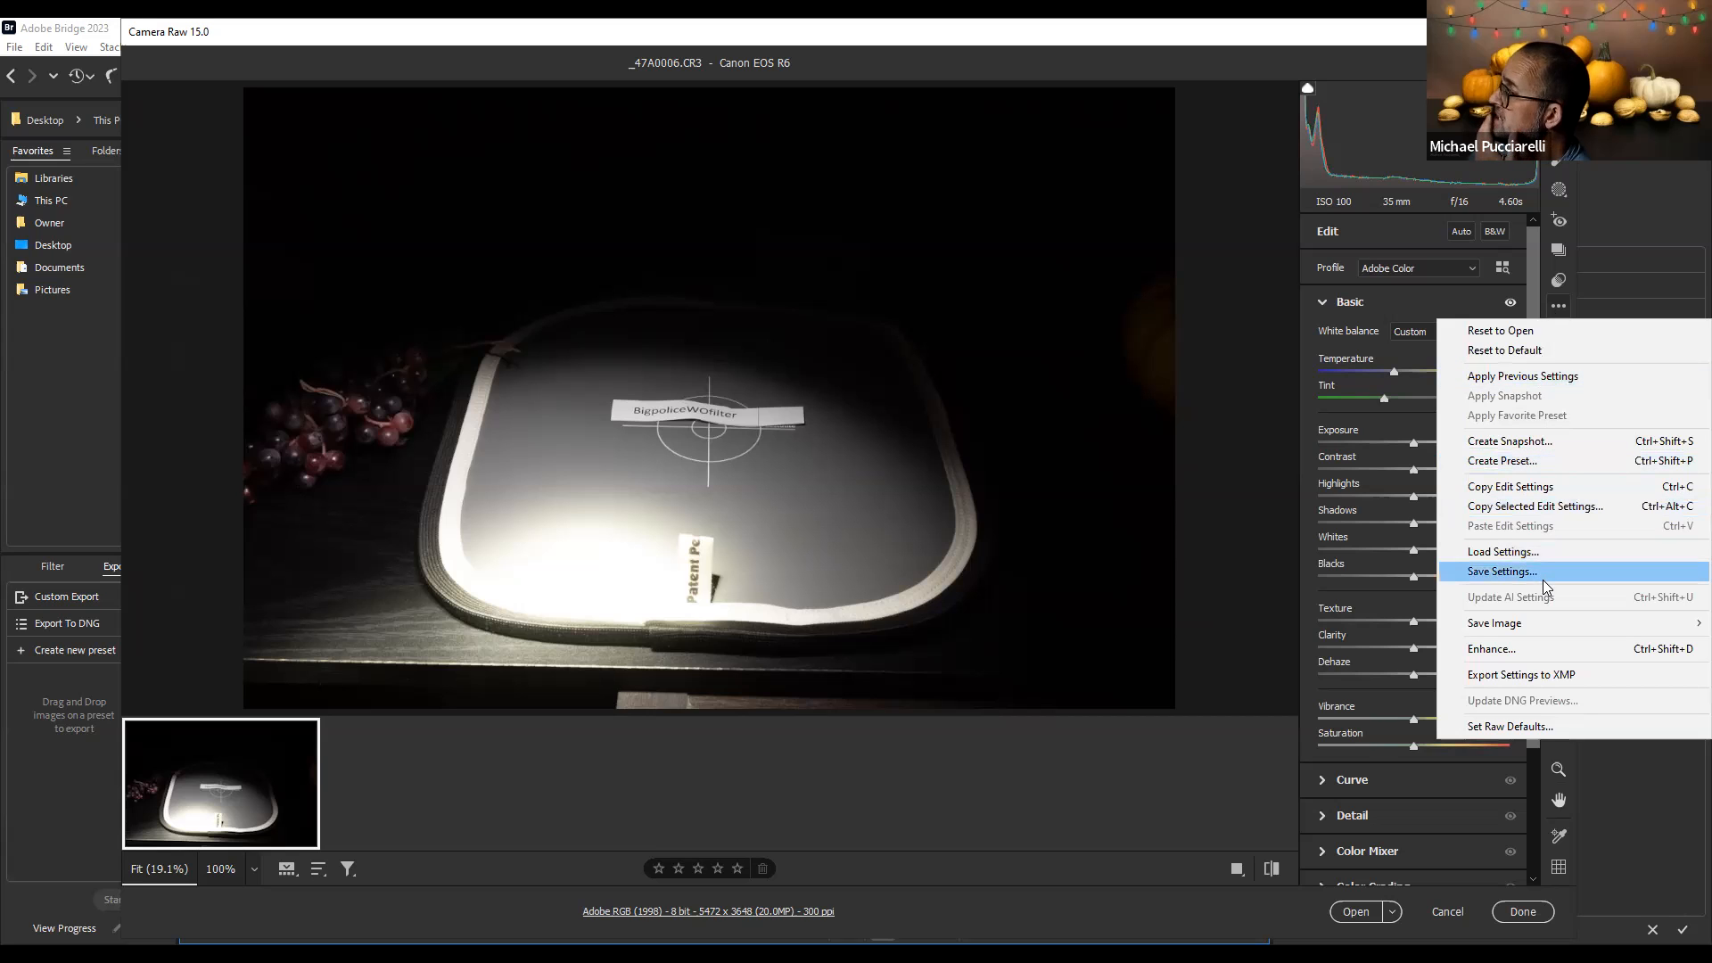
key("Return")
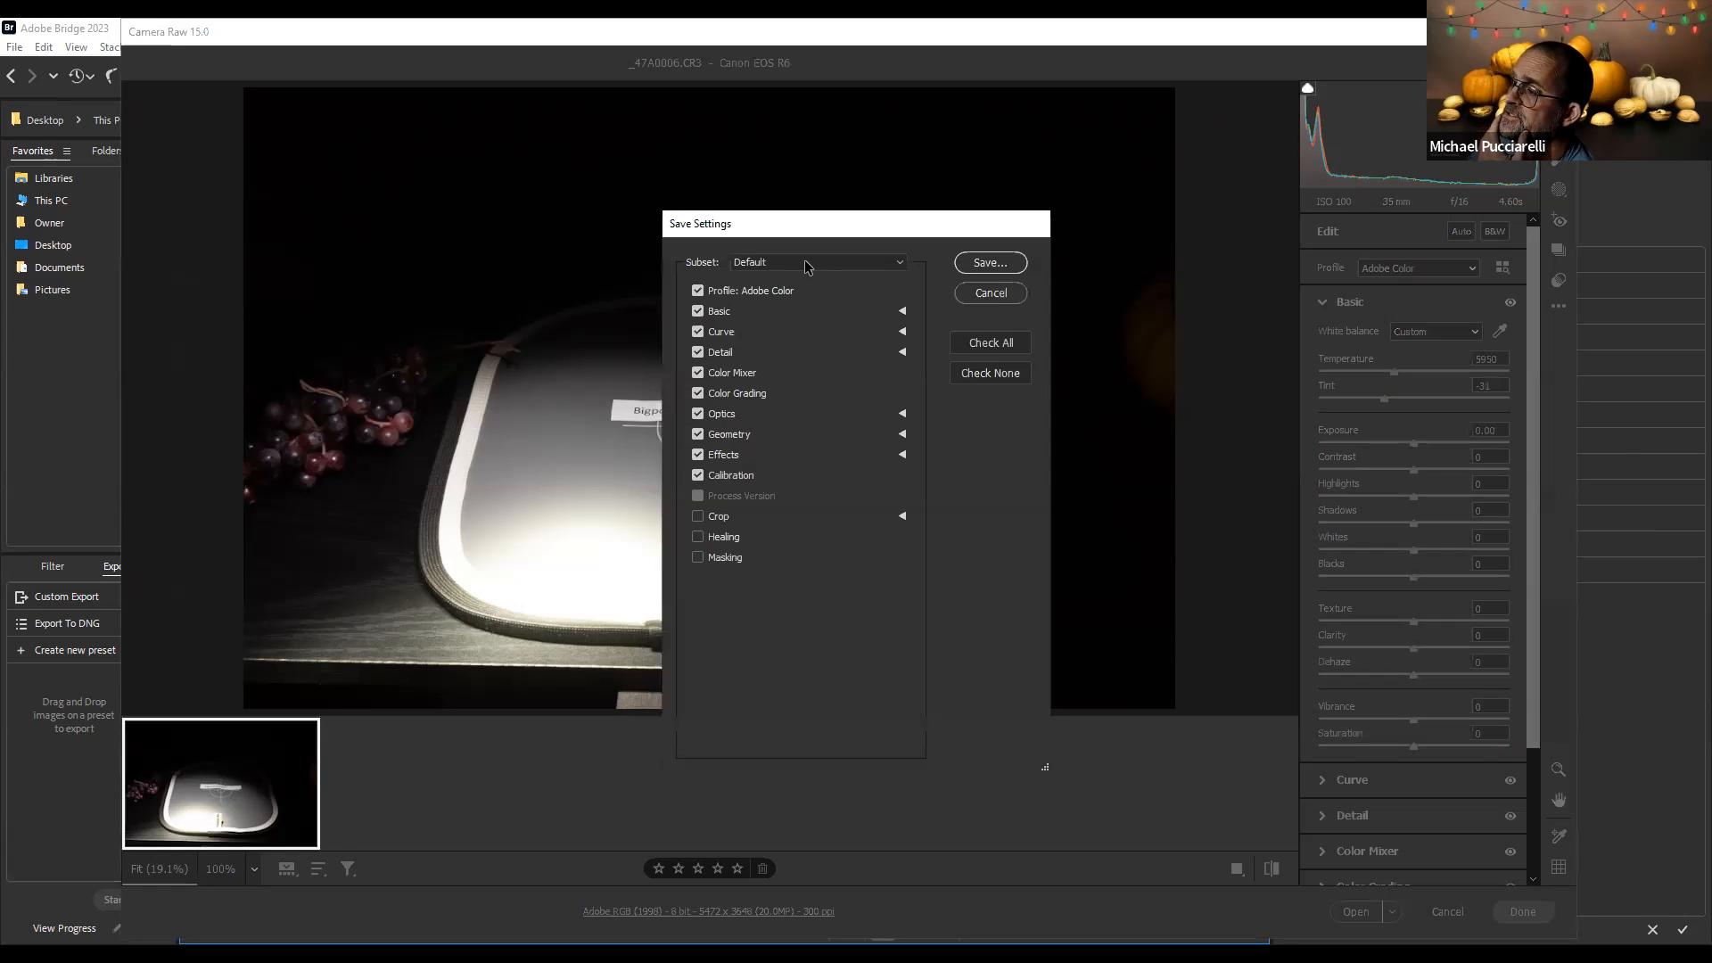
left_click(988, 373)
left_click(698, 312)
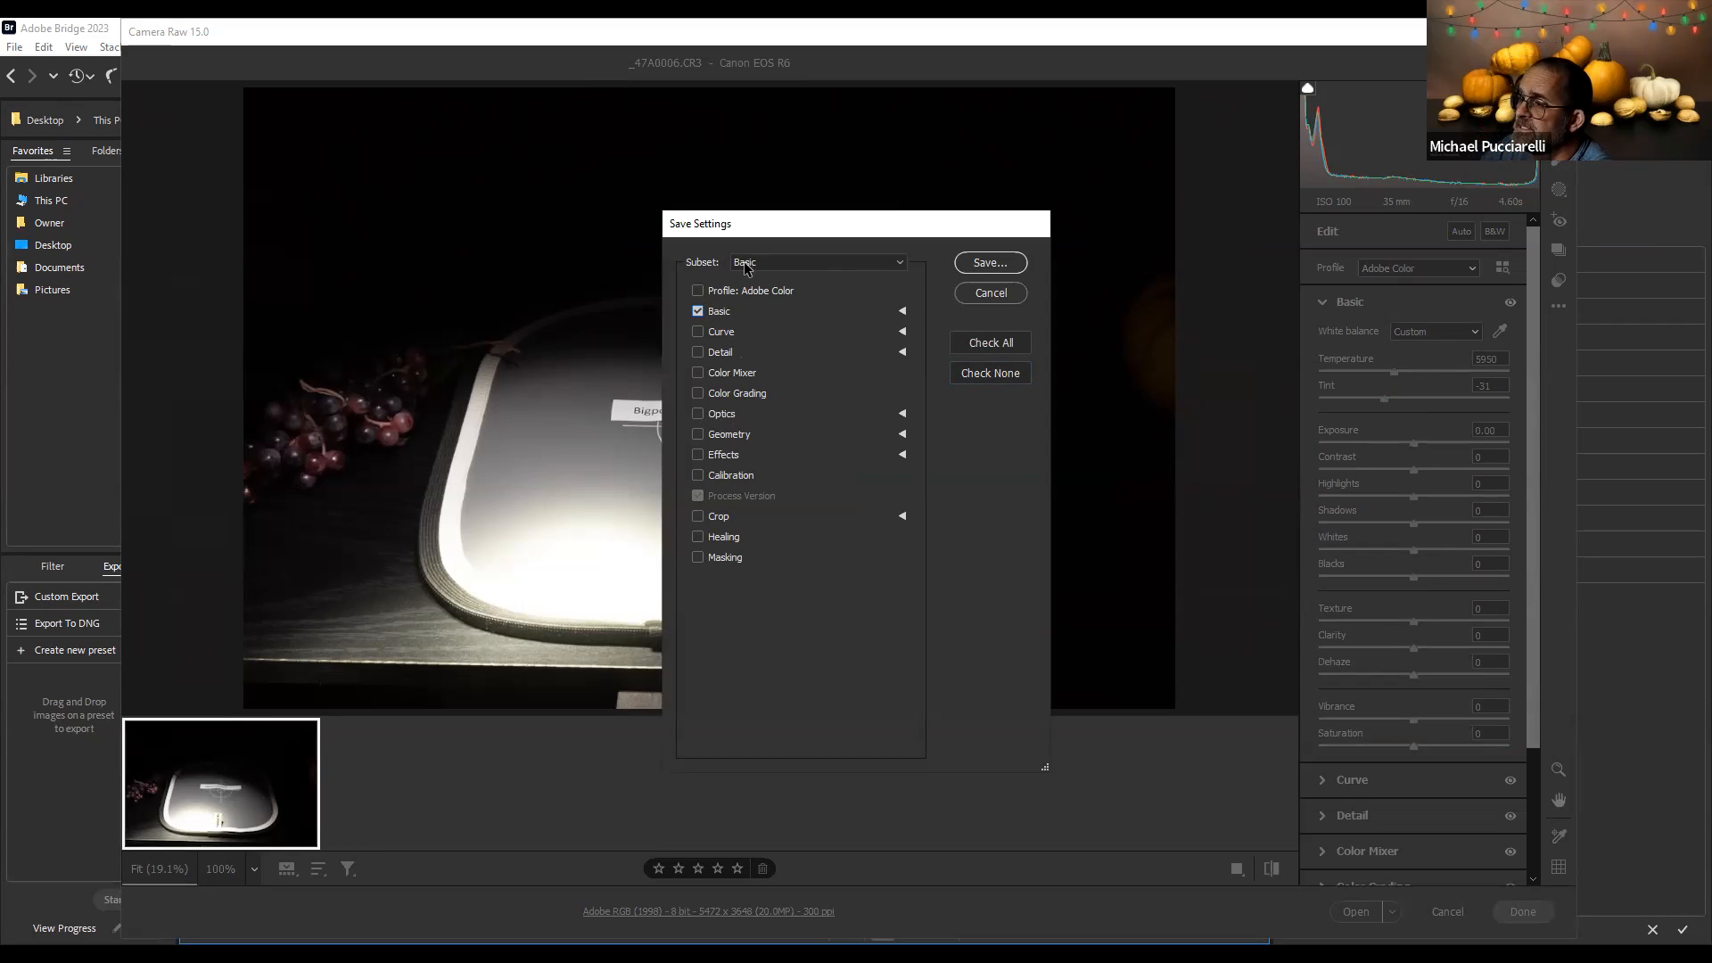
left_click(989, 294)
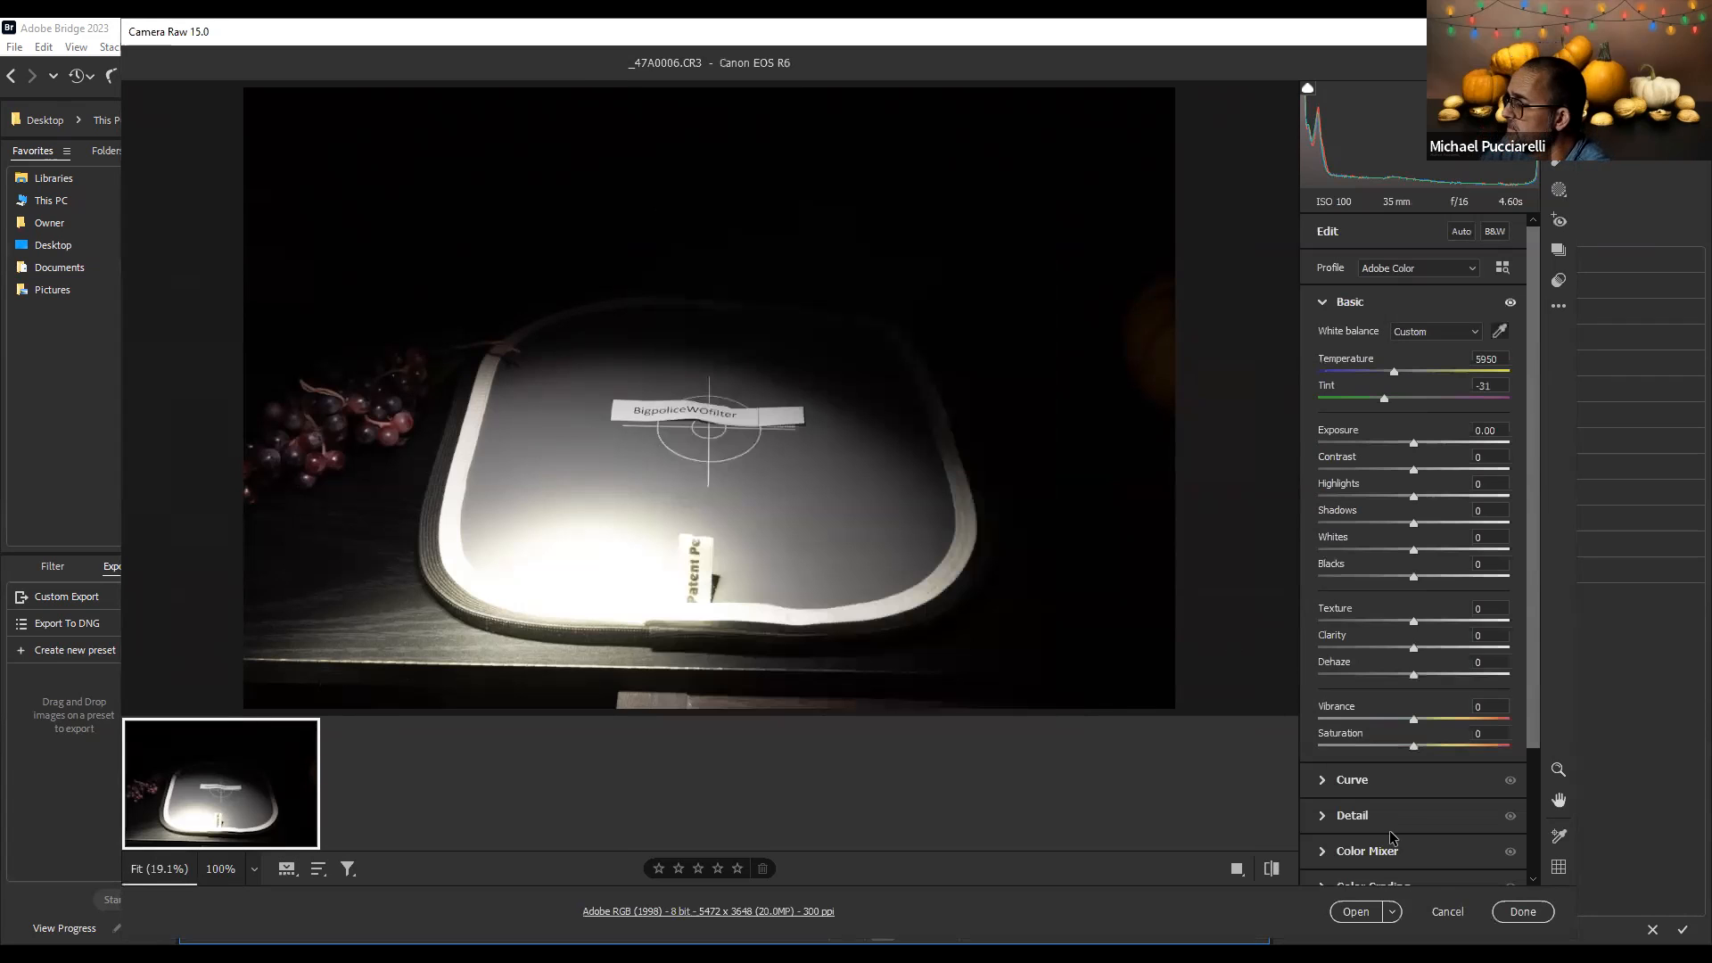
left_click(1444, 911)
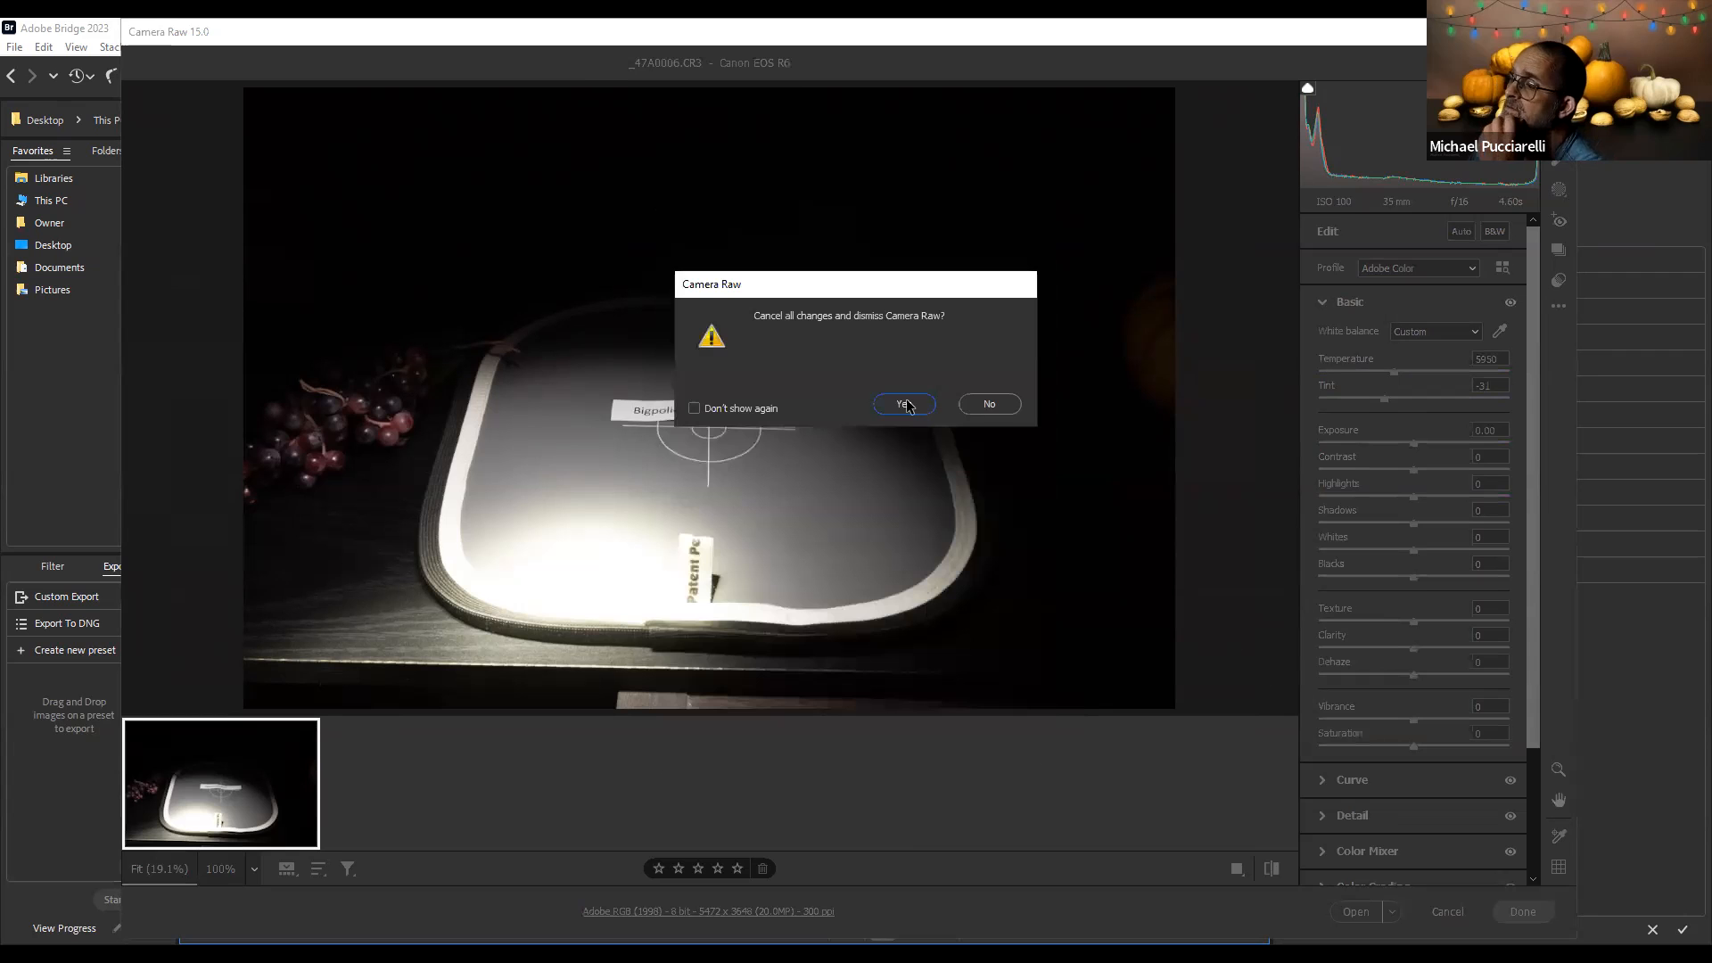
key("Return")
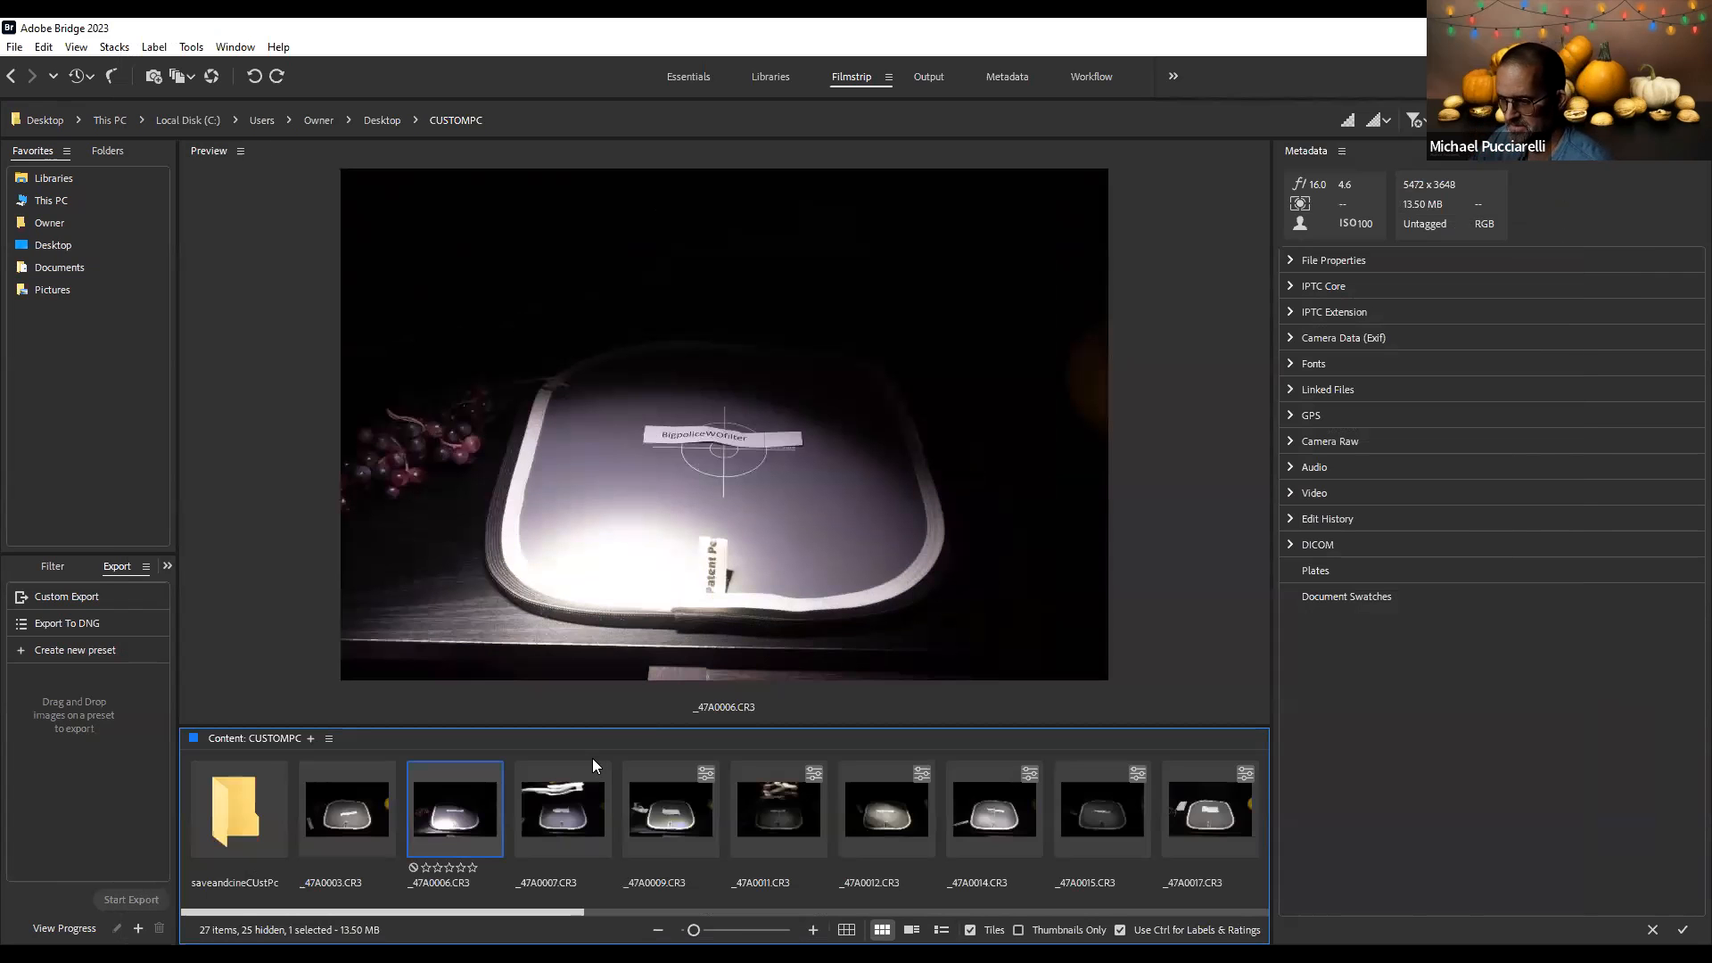
Review the preset names in LightPaintingPresets.psd in a full-screen preview and return to the folder view
left_click_drag(571, 913, 1323, 914)
left_click(1207, 803)
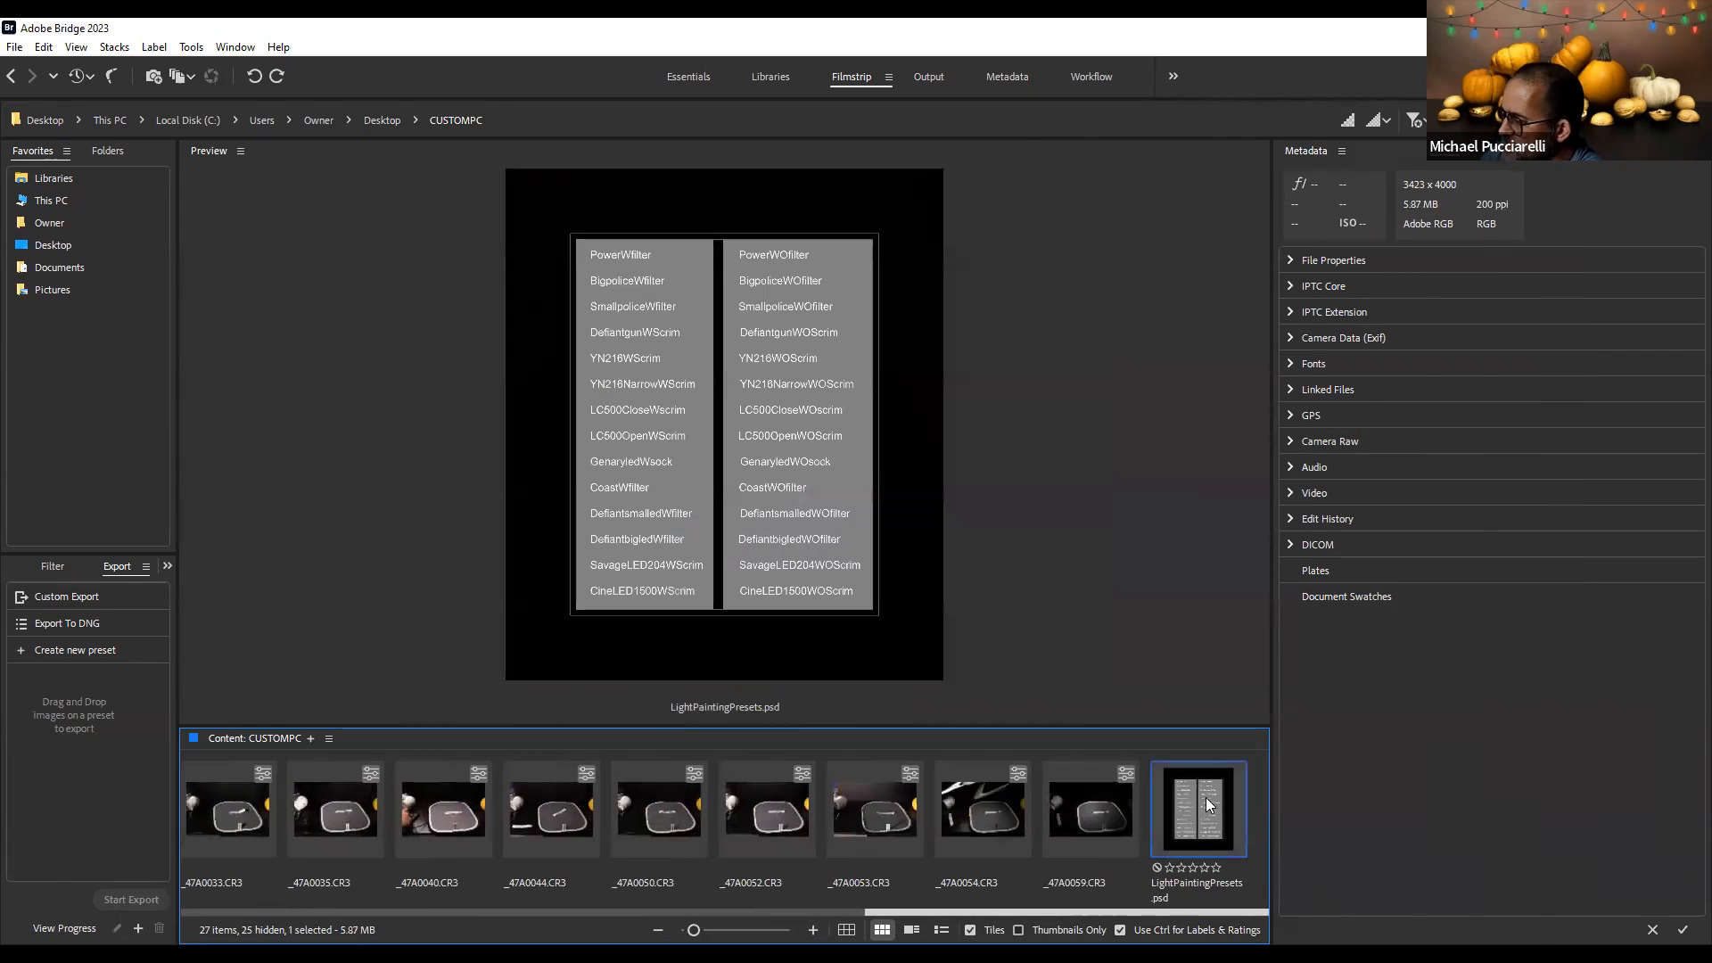
key("space")
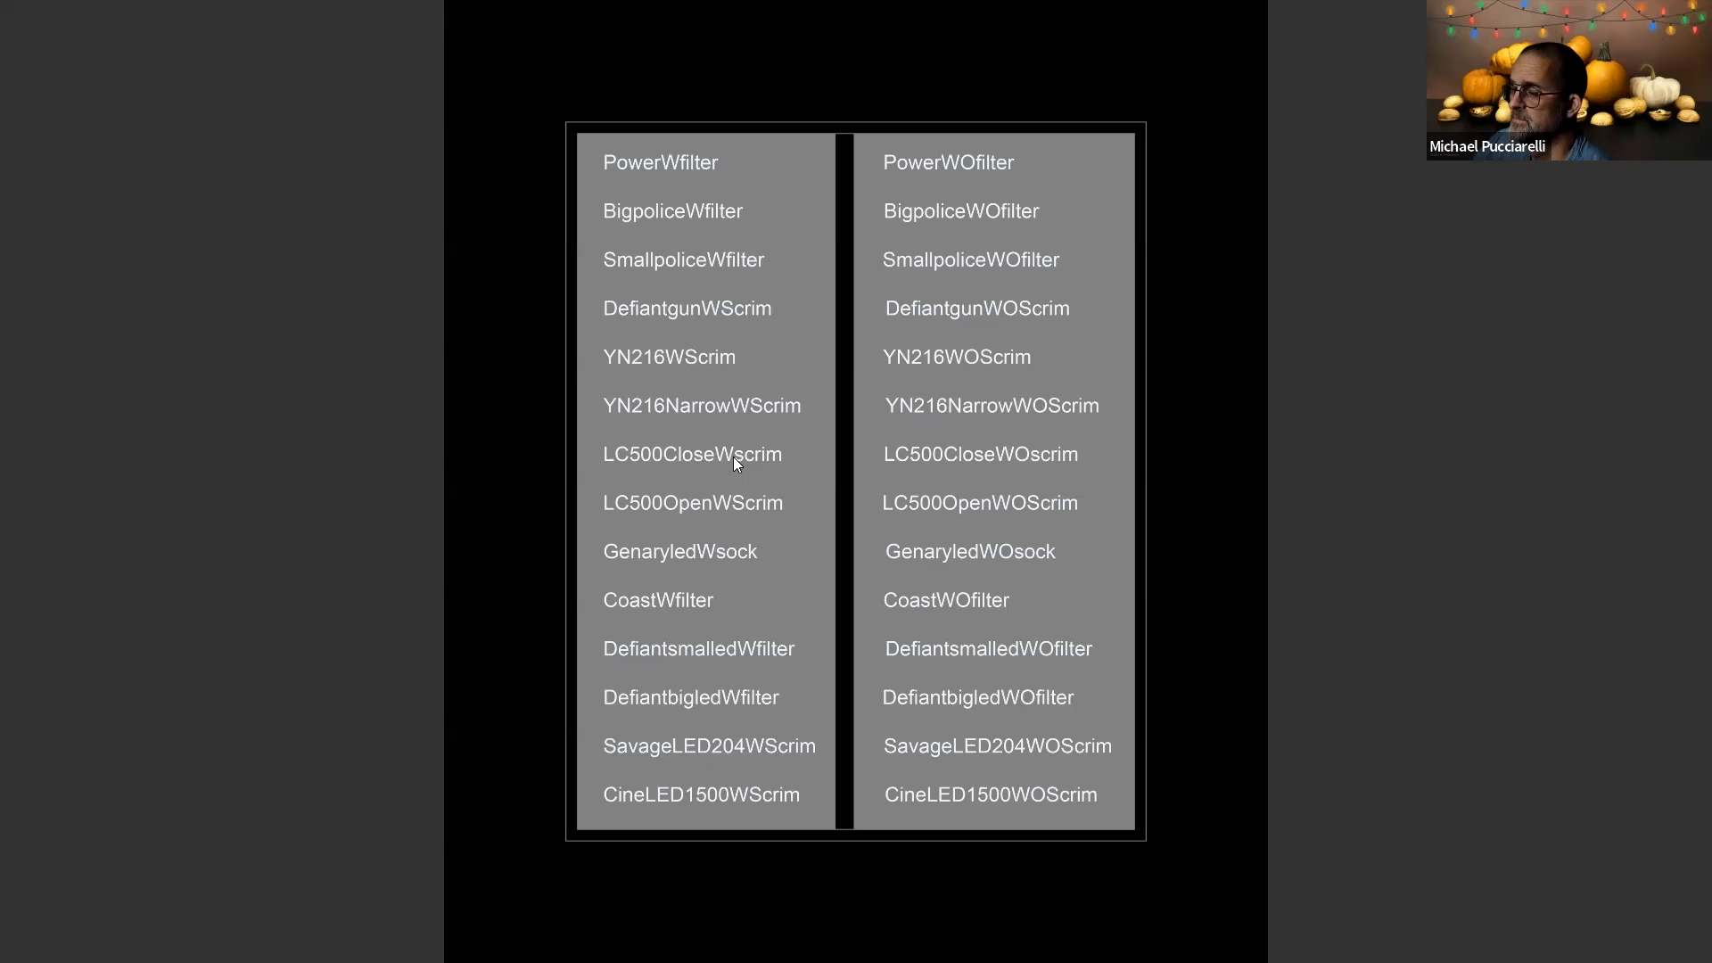
key("space")
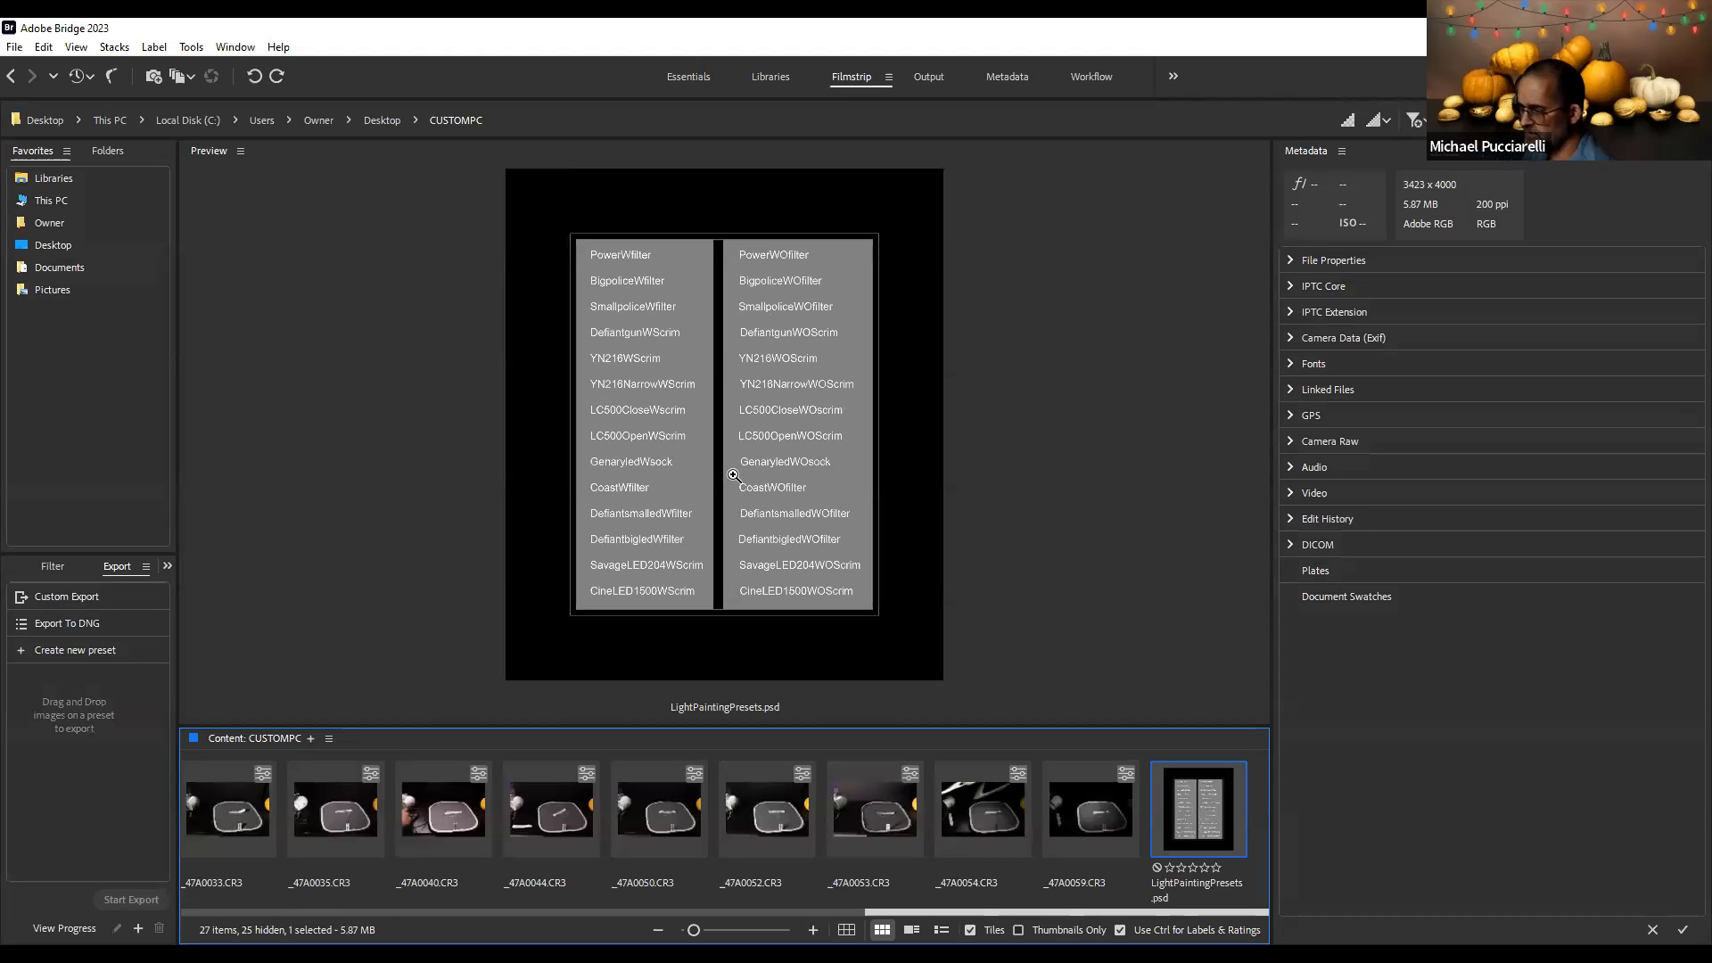